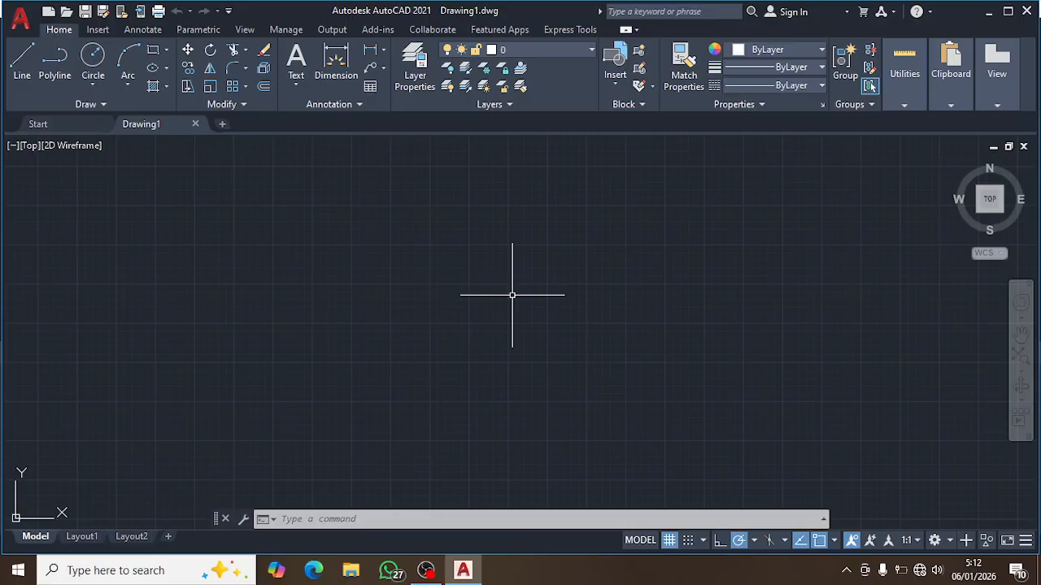
click(420, 273)
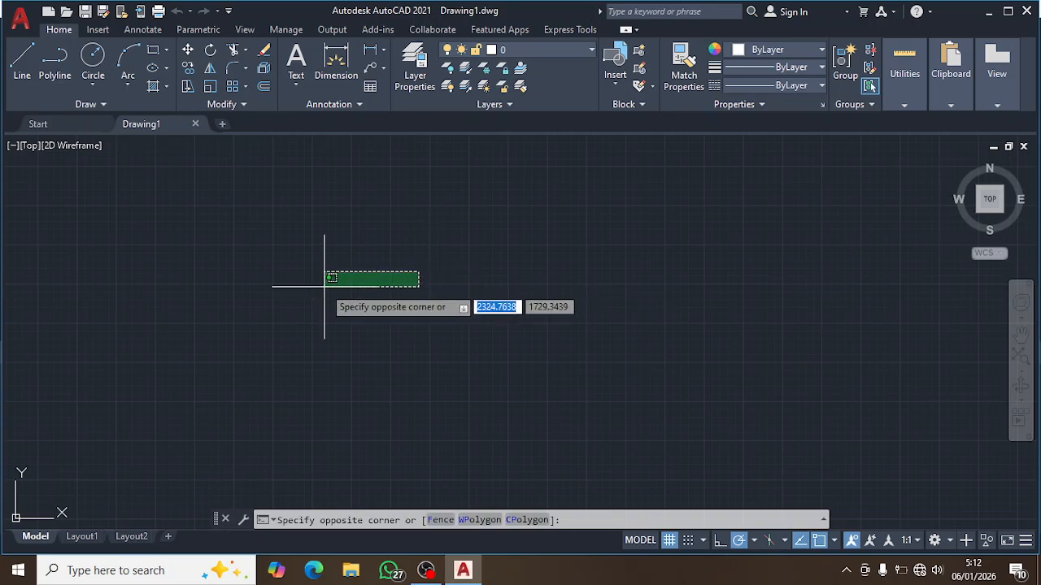
click(324, 286)
click(635, 280)
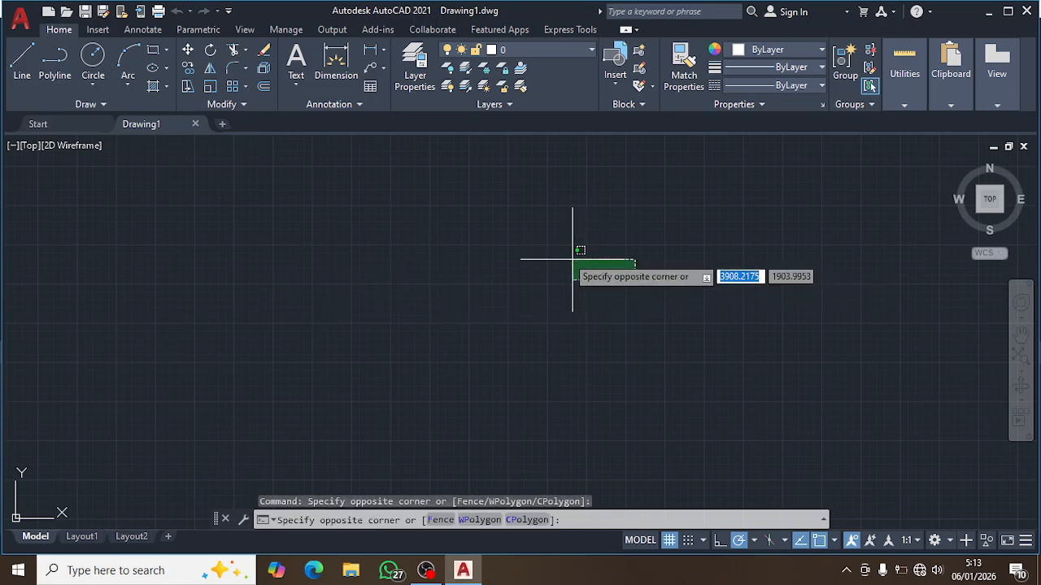
click(522, 241)
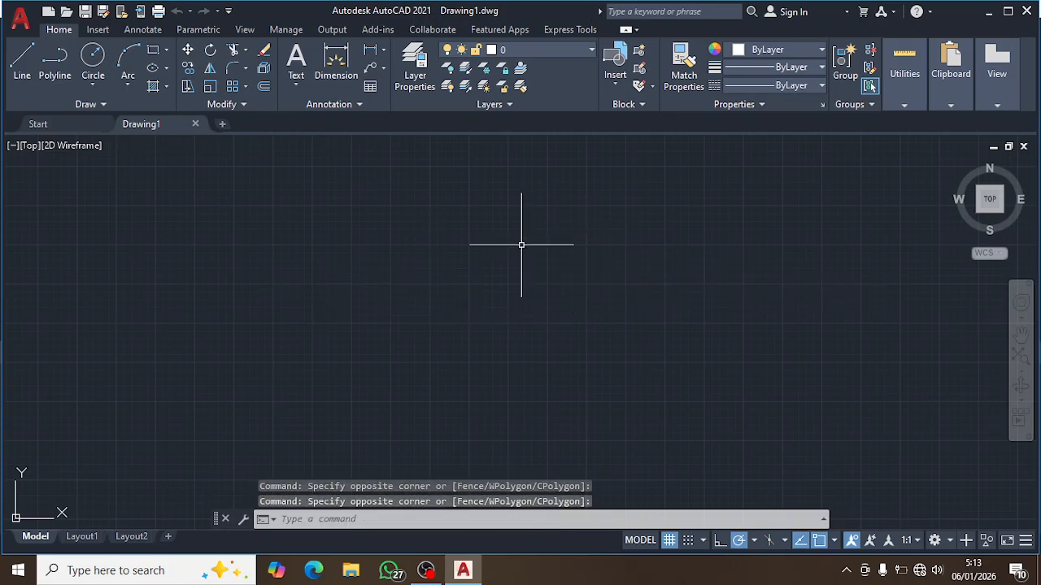
Draw an L shape with the Line command: one vertical segment downward, followed by a horizontal segment to the right from its lower end
text(l)
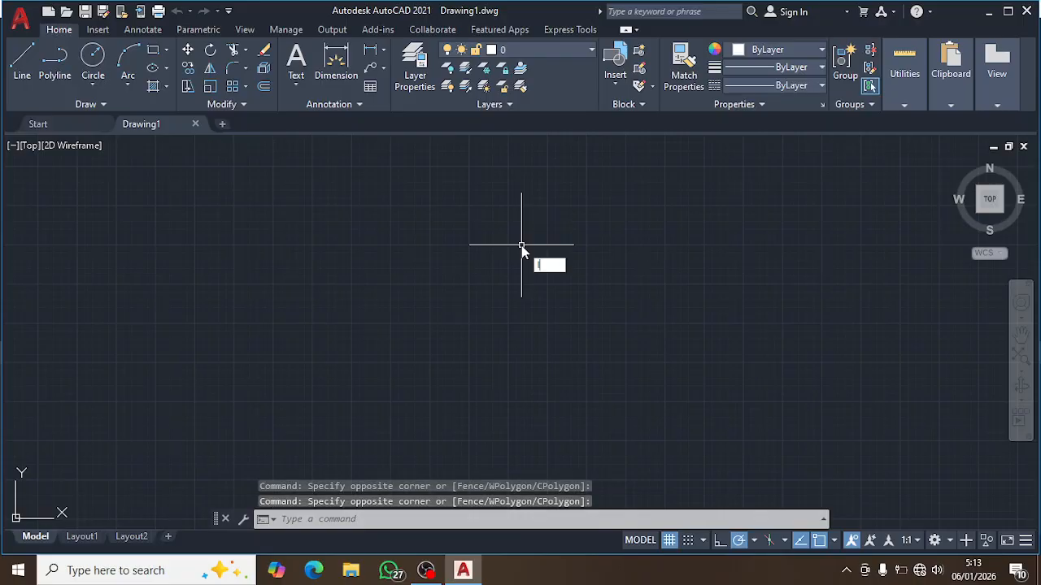
key(Return)
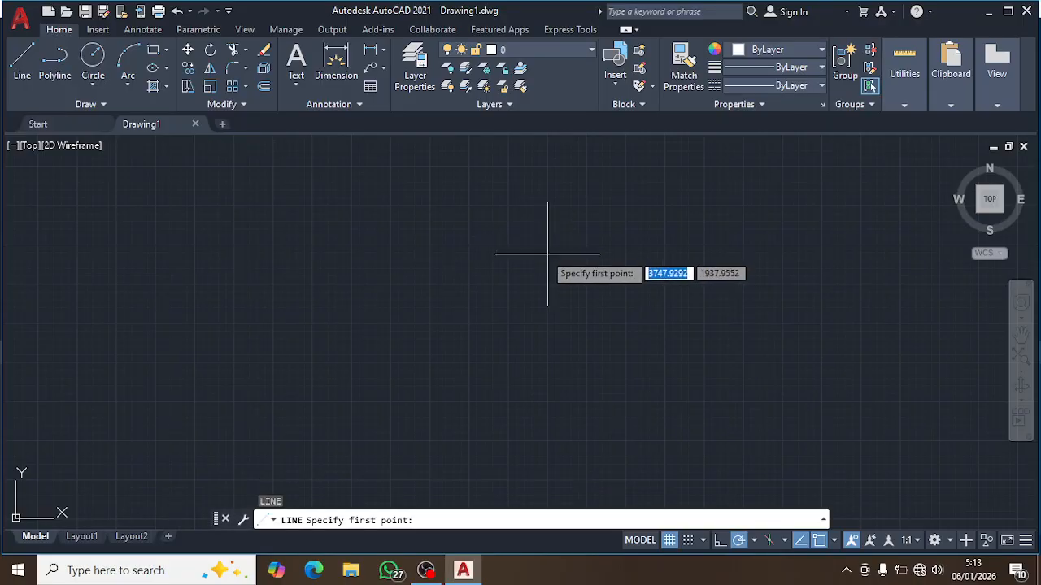
click(516, 242)
click(515, 375)
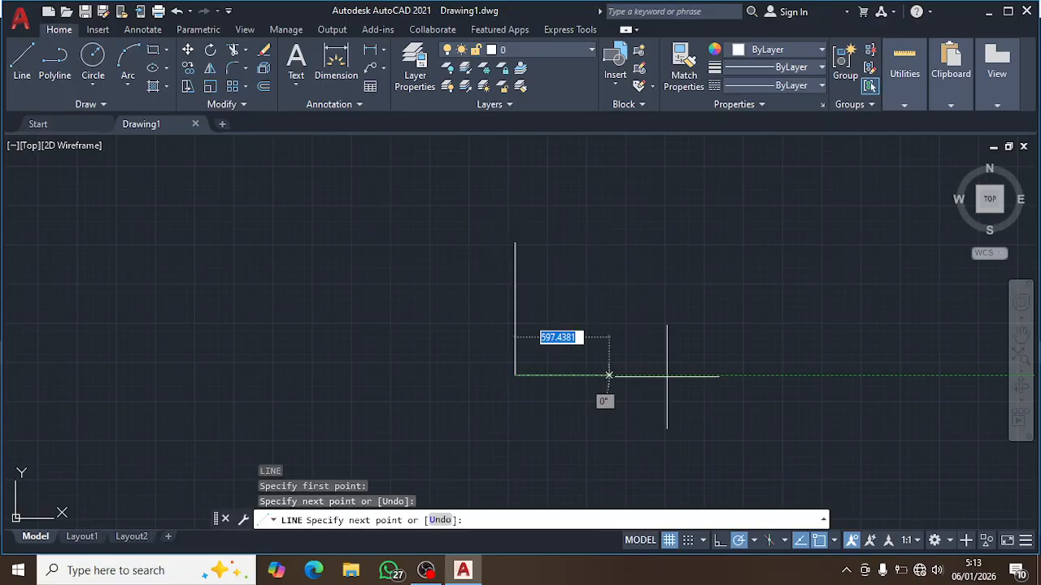
click(709, 374)
key(Return)
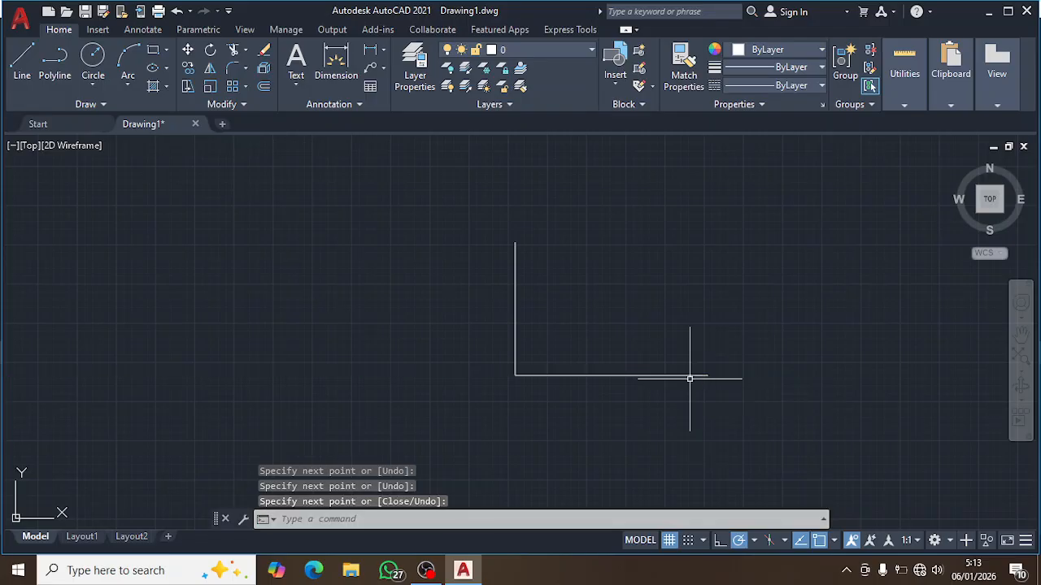
Select both lines of the L shape with a crossing window and clear the selection, doing this twice
click(661, 385)
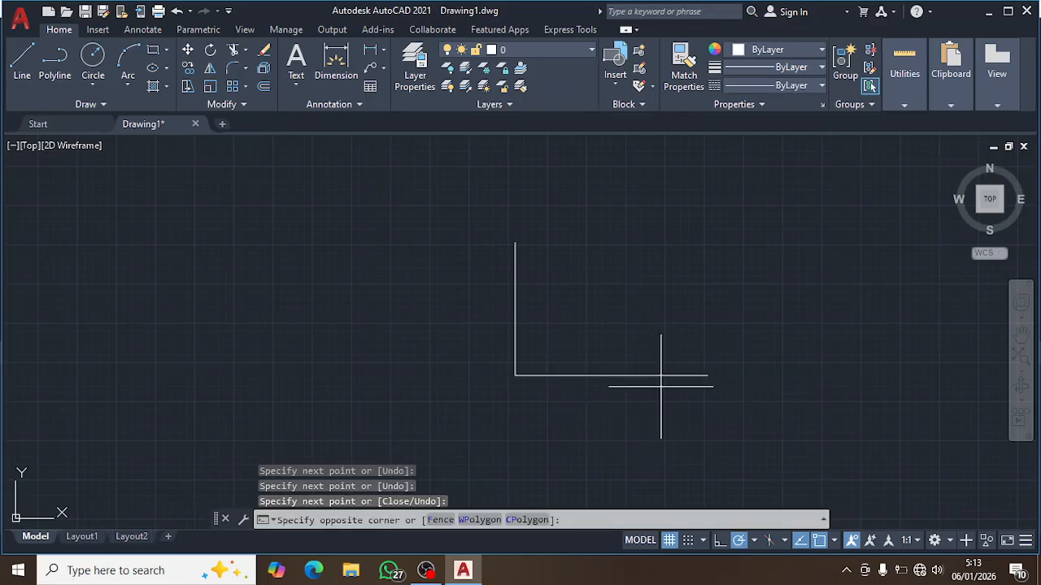
click(429, 214)
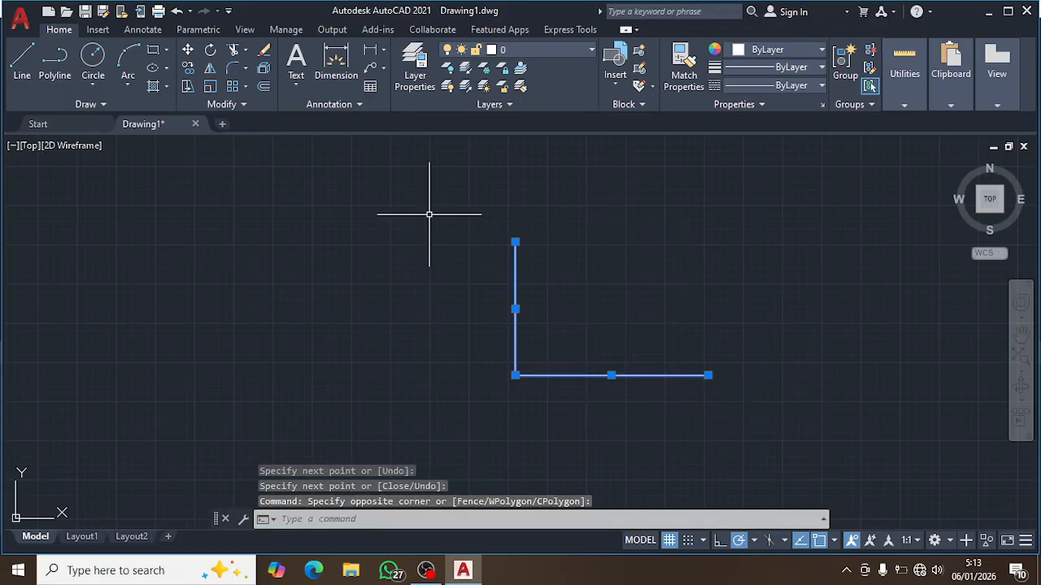
key(Escape)
click(656, 429)
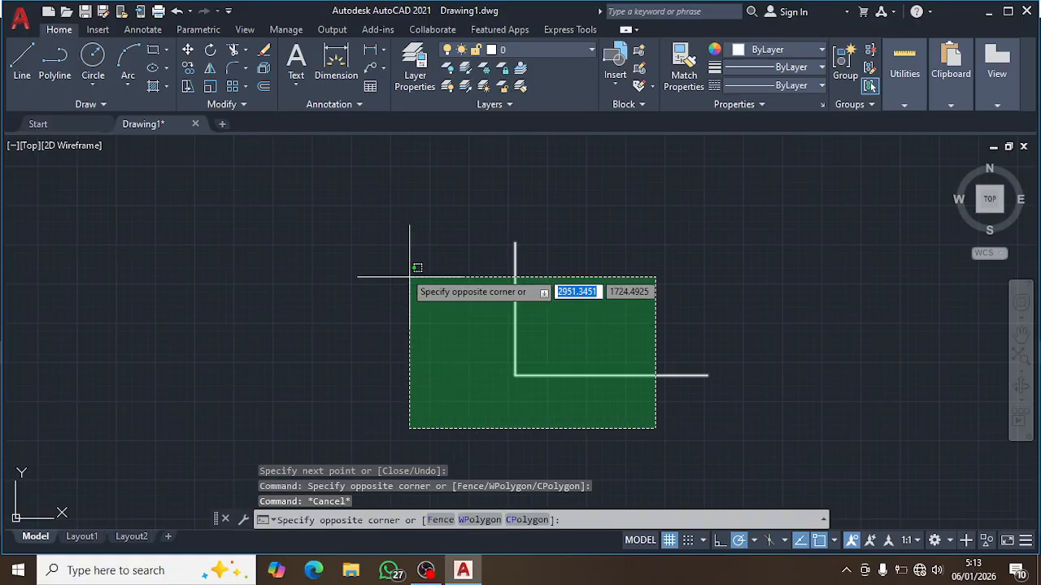
click(389, 207)
click(681, 419)
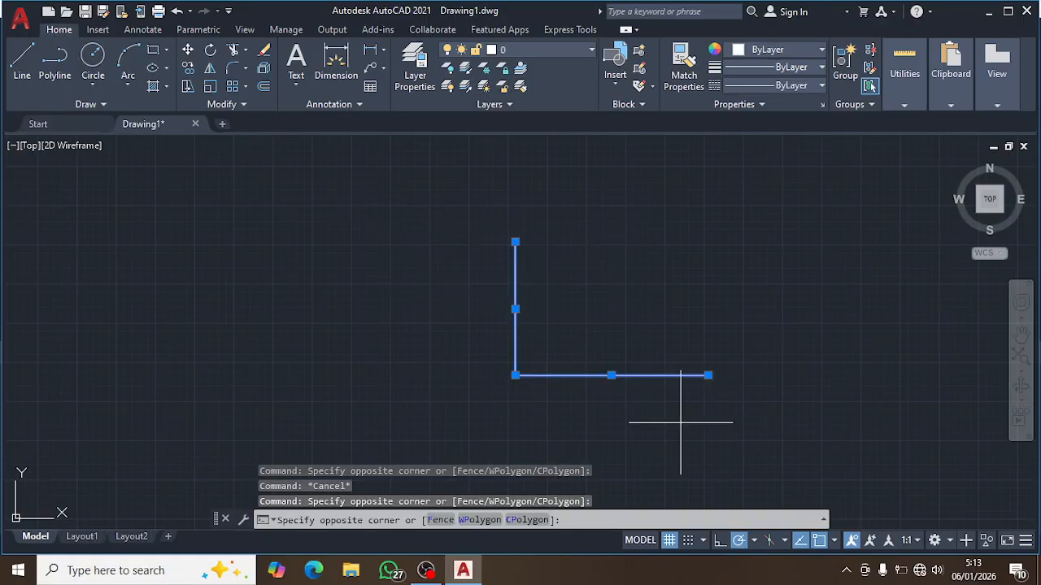
click(673, 386)
key(Escape)
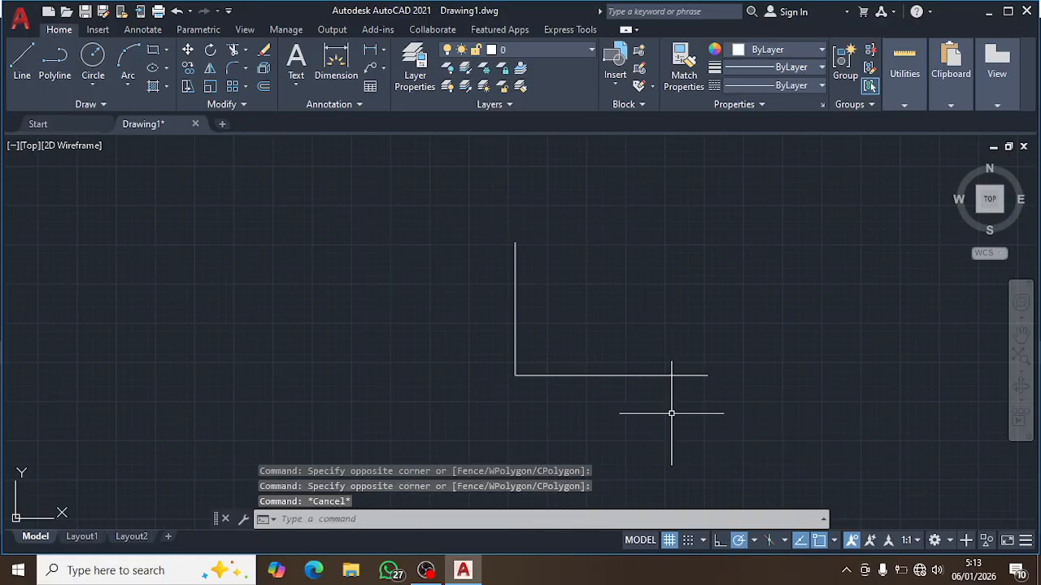
Select the horizontal line and the vertical line of the L shape individually, and clear the selection
click(635, 377)
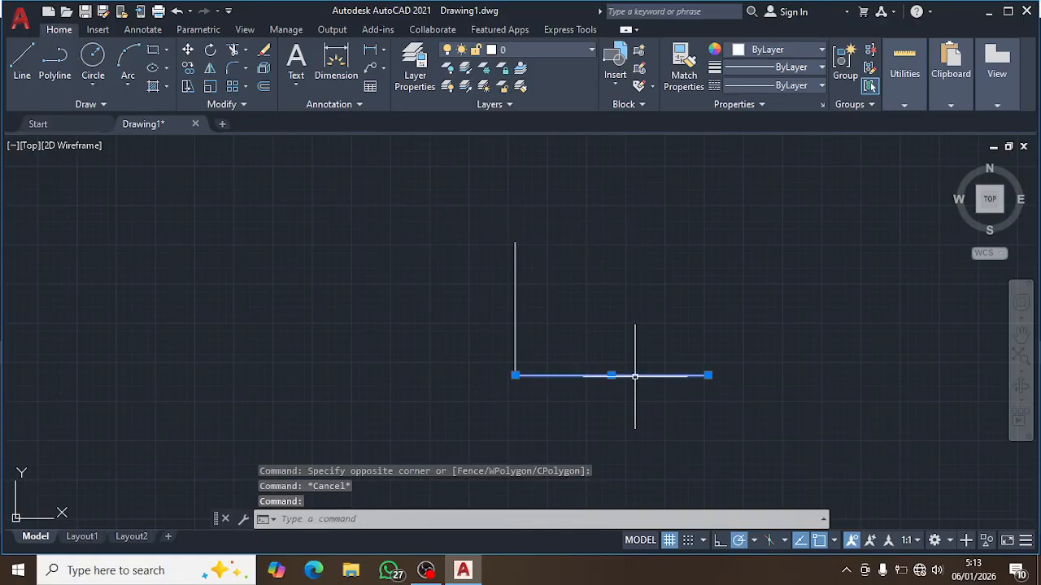
click(515, 279)
click(697, 401)
click(663, 390)
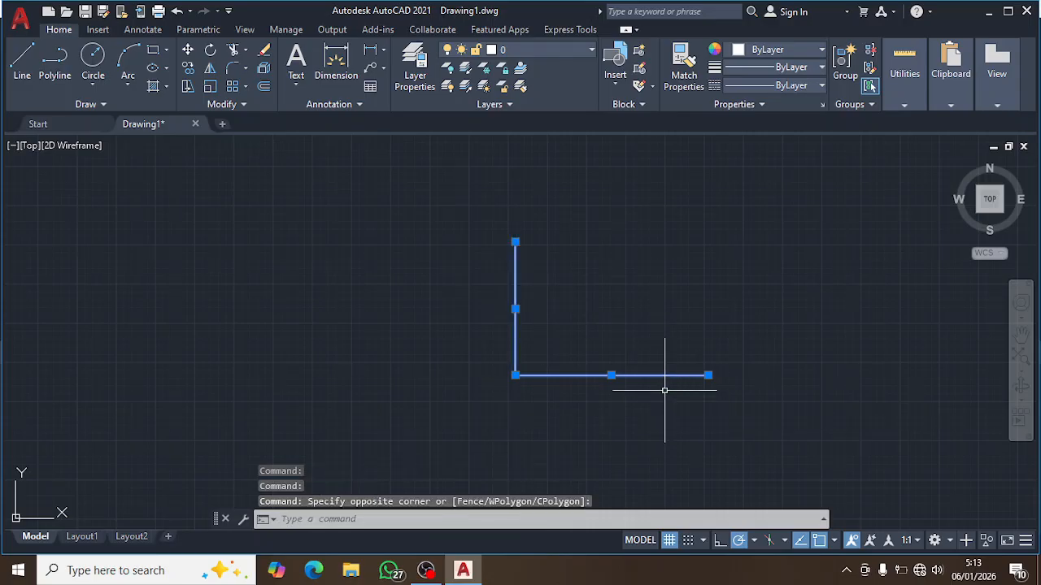
key(Escape)
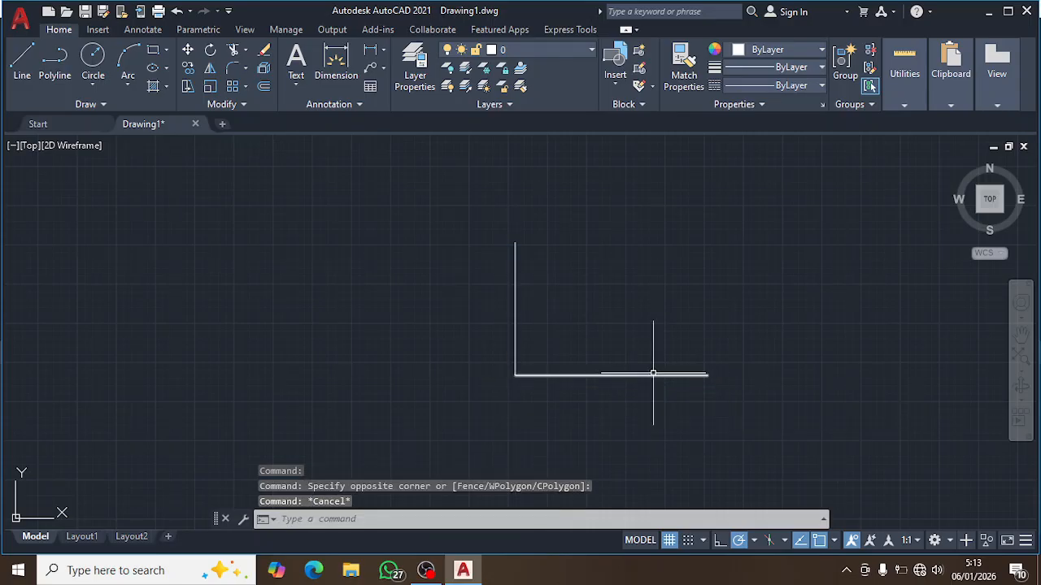
right_click(639, 374)
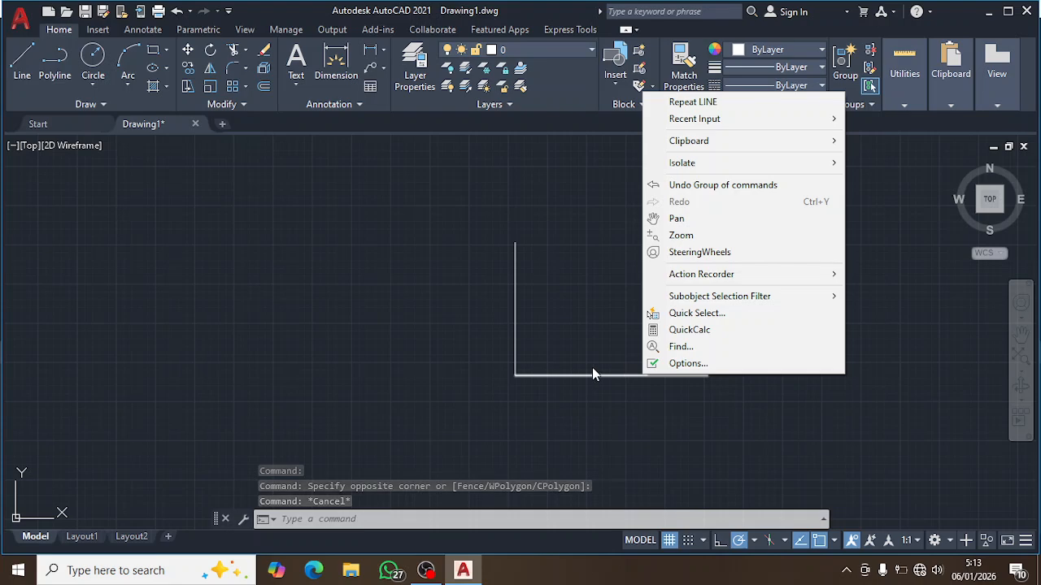
click(498, 290)
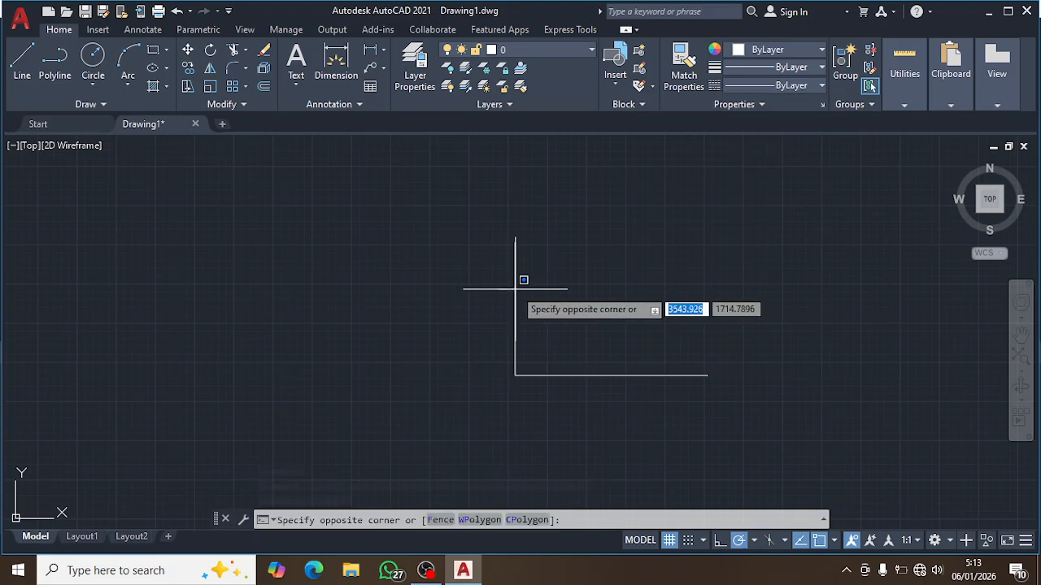
click(504, 274)
scroll(613, 313, down, 3)
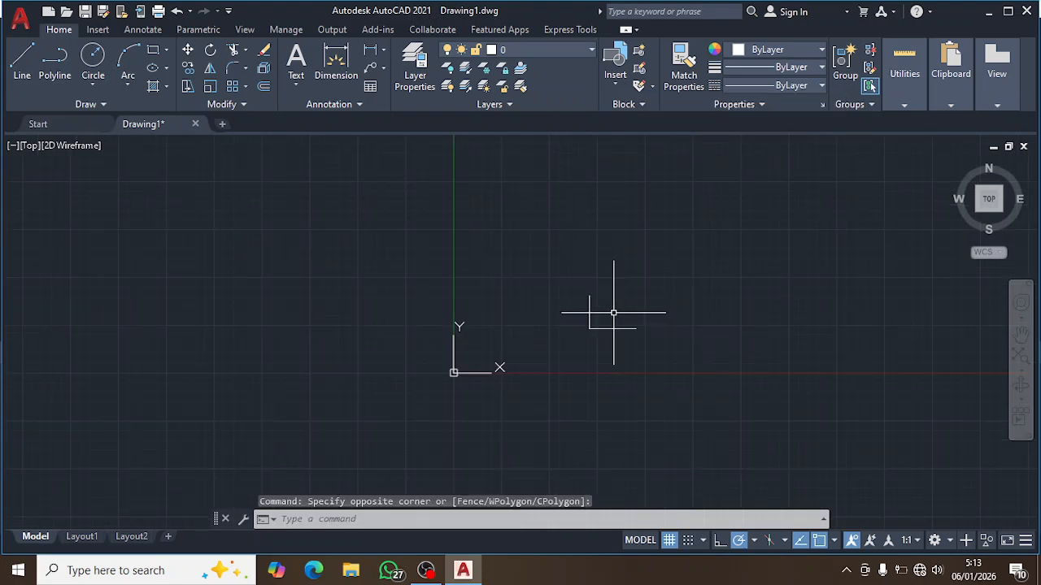
scroll(606, 313, up, 6)
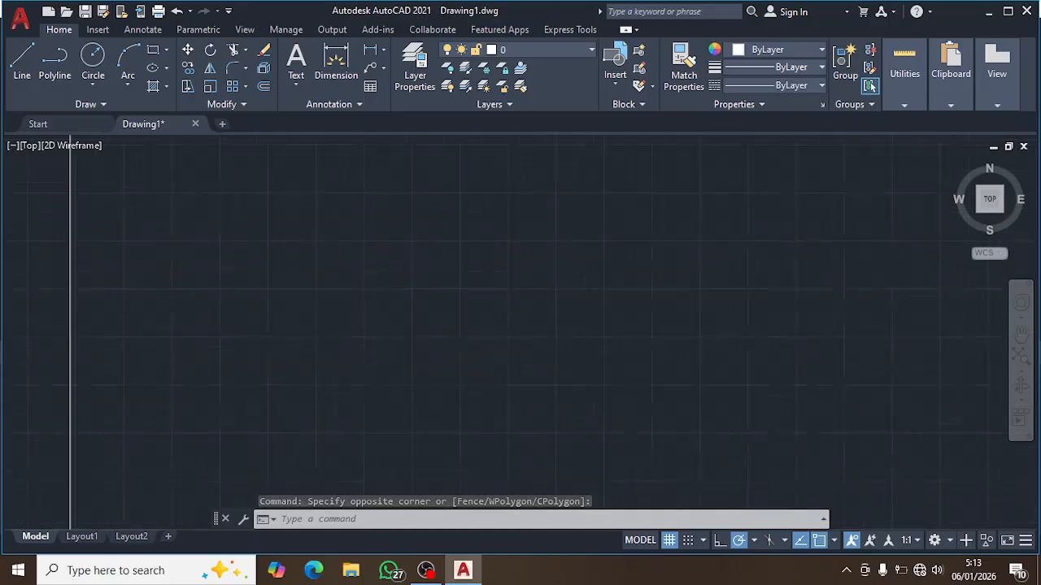
scroll(606, 326, down, 6)
scroll(605, 326, up, 10)
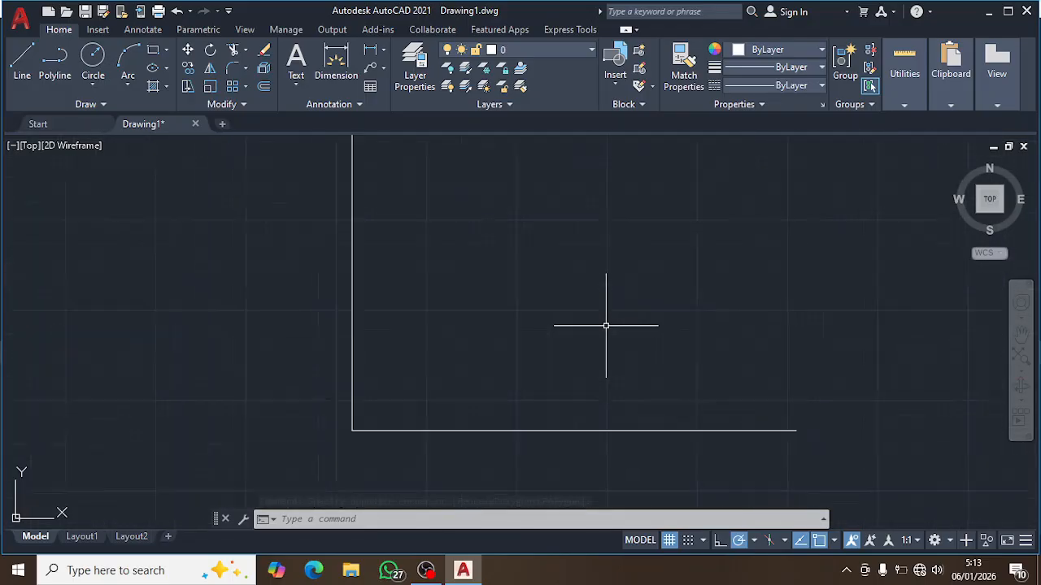
scroll(606, 326, down, 4)
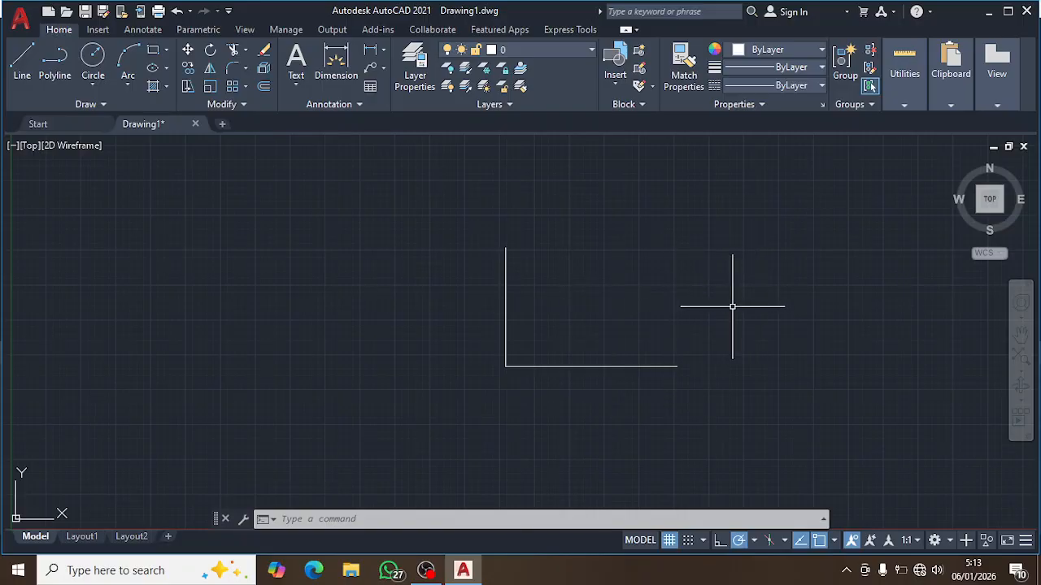
middle_drag(731, 306, 688, 304)
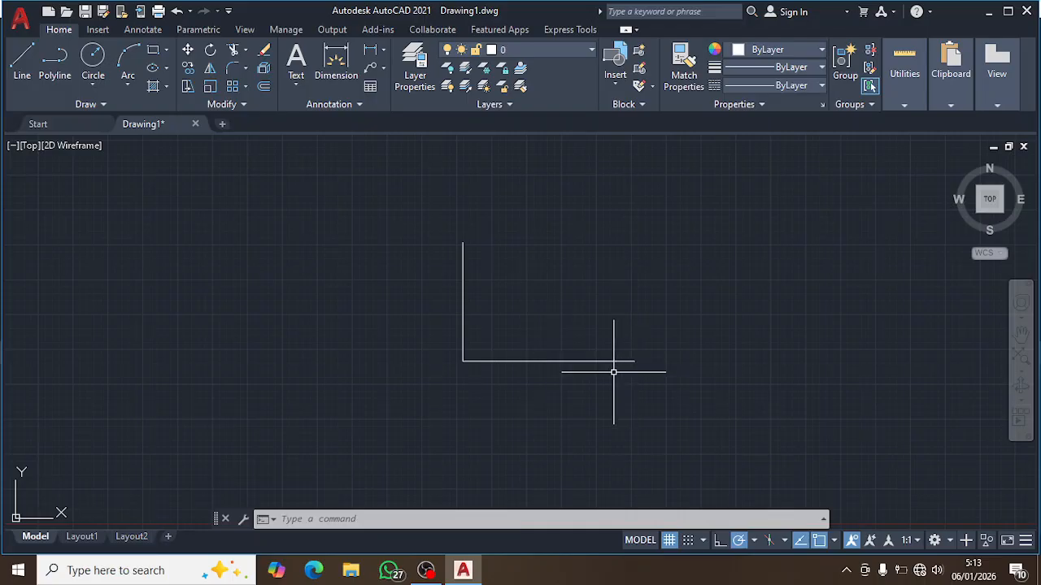
Select both lines of the L shape with a crossing window and again with an enclosing window, and clear the selection
click(682, 389)
click(291, 190)
click(399, 442)
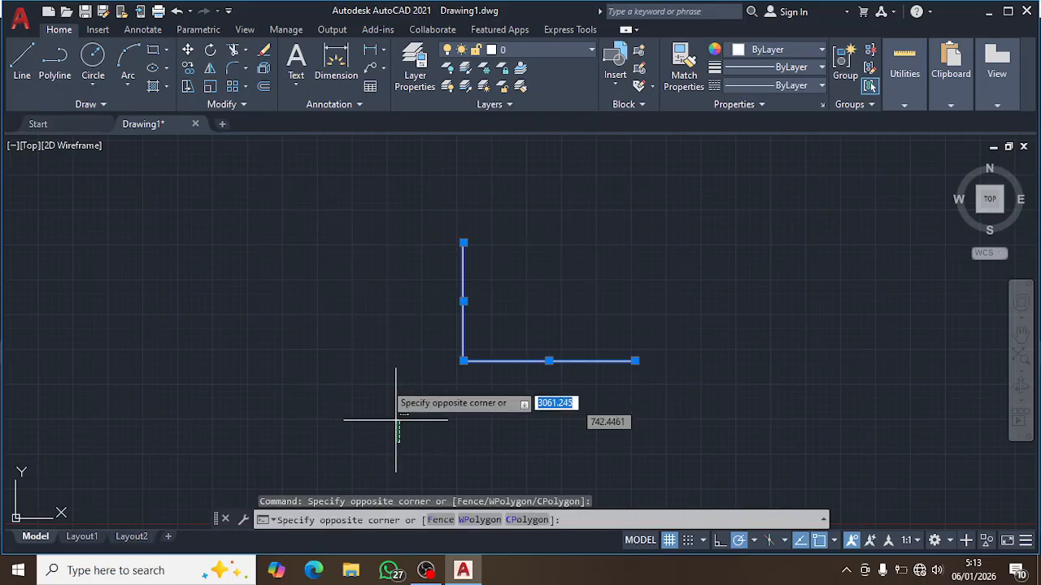
click(756, 233)
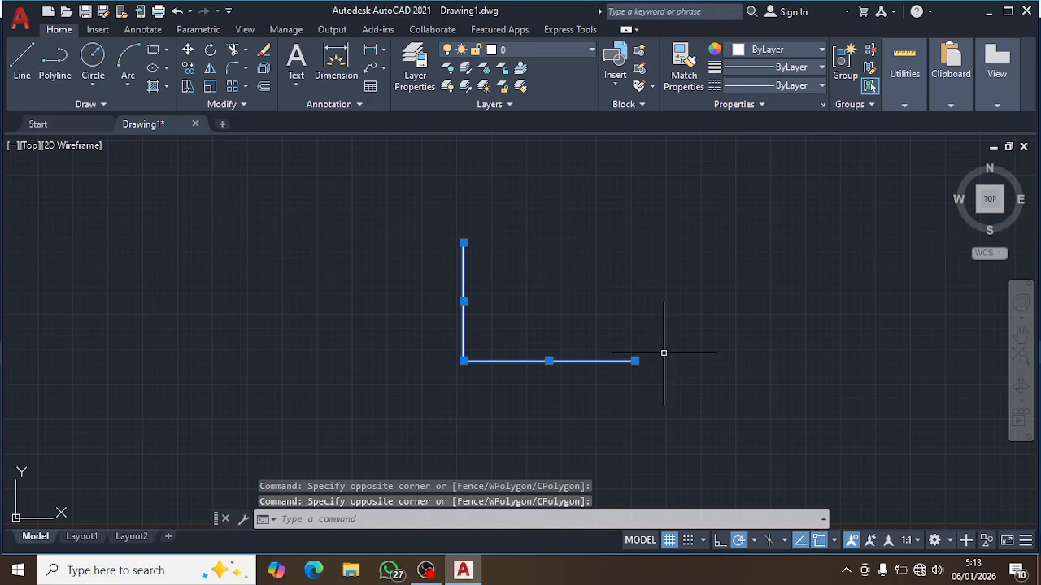
key(Escape)
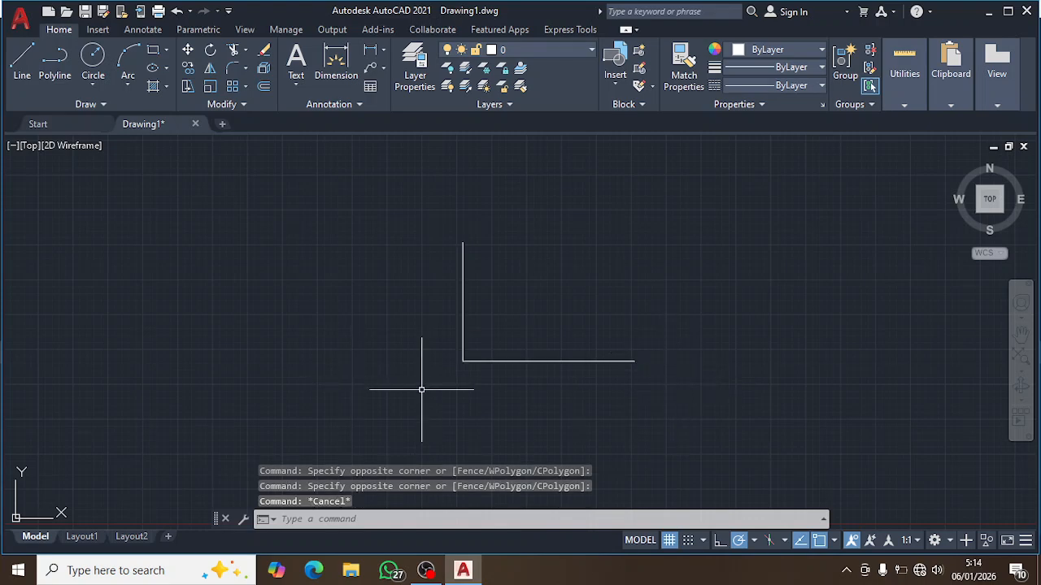
Try to select the L shape with an enclosing window started left of it, and cancel the selection
click(392, 389)
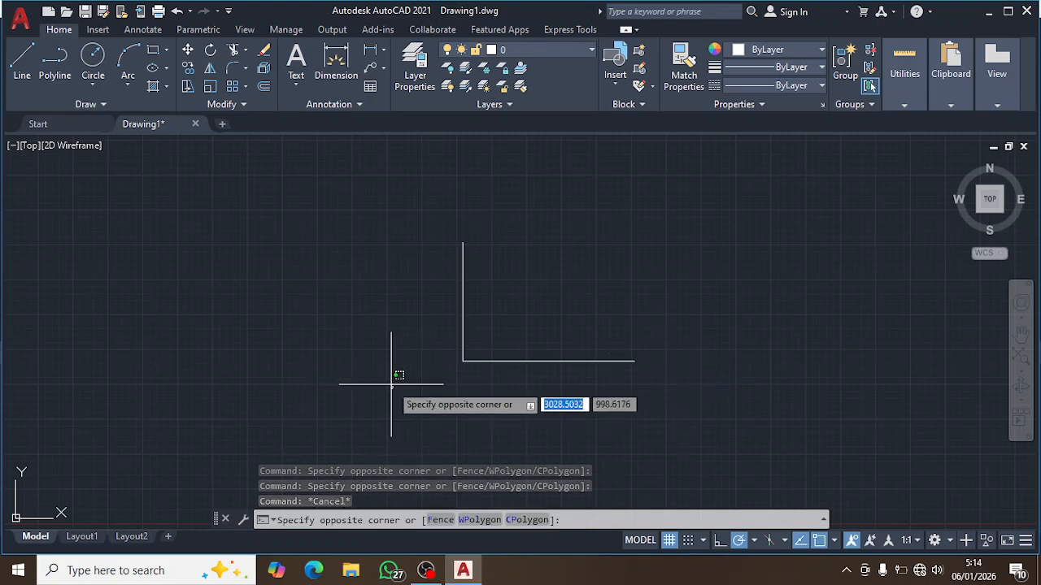
key(Escape)
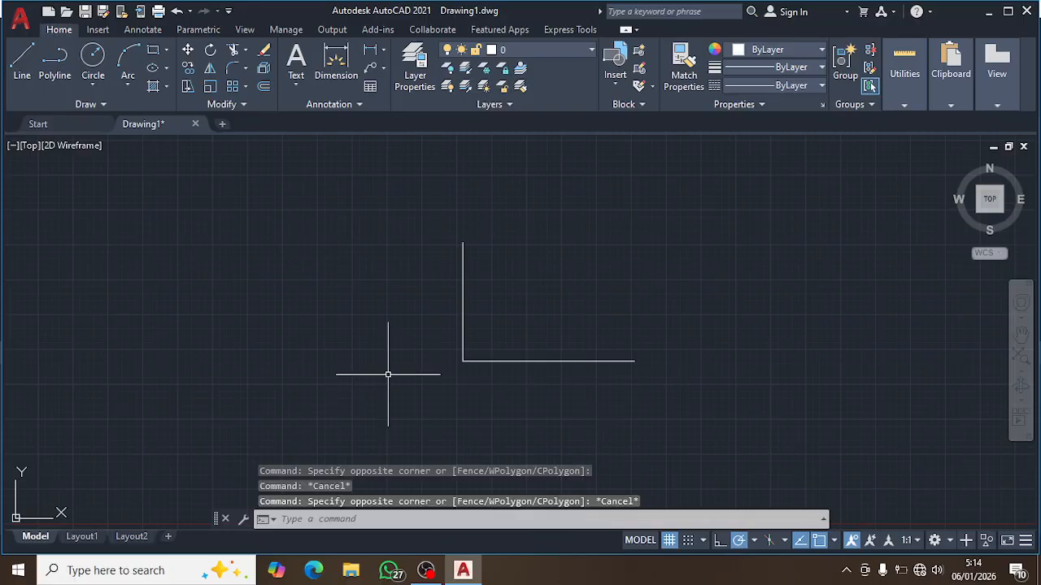
click(375, 358)
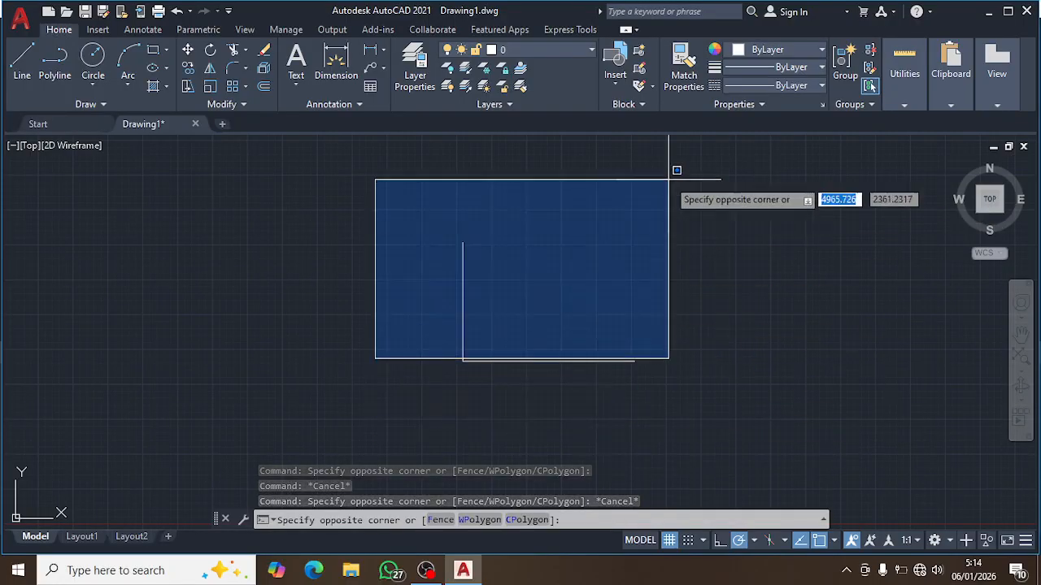
click(730, 152)
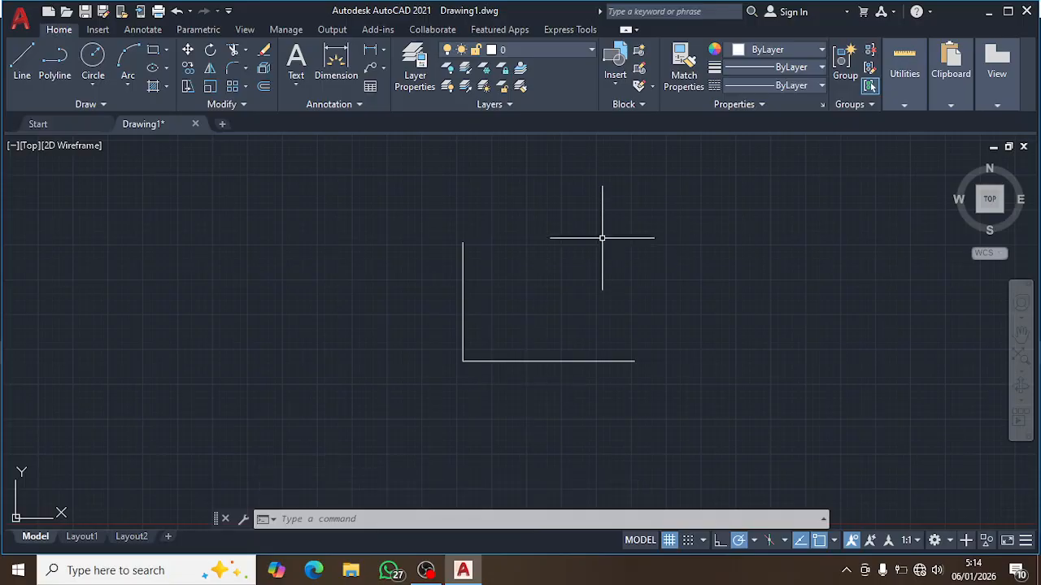
click(591, 306)
key(Escape)
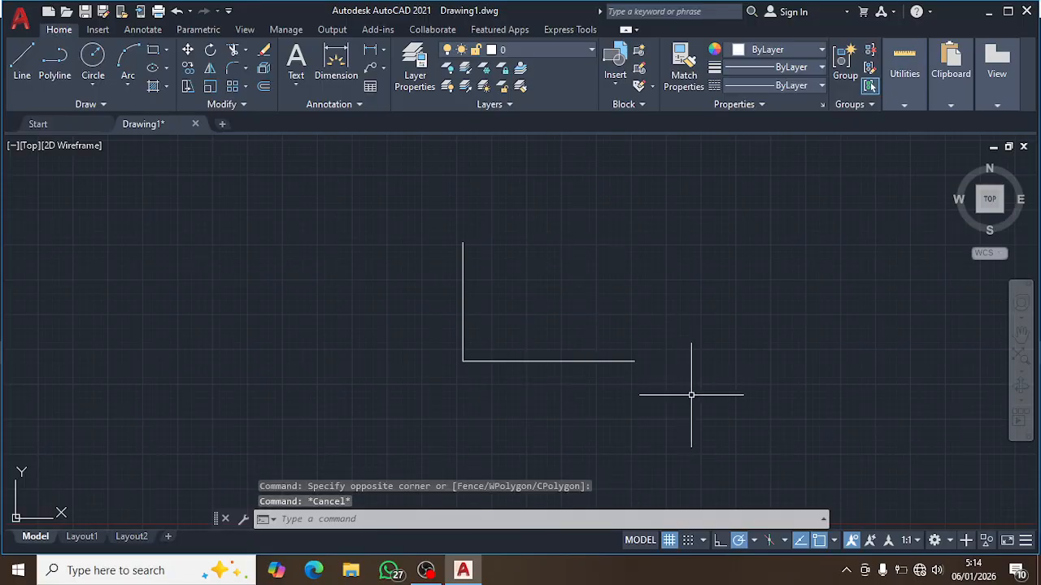
Select both lines with a crossing window from below the L shape's right end to its upper left, and clear the selection
click(692, 396)
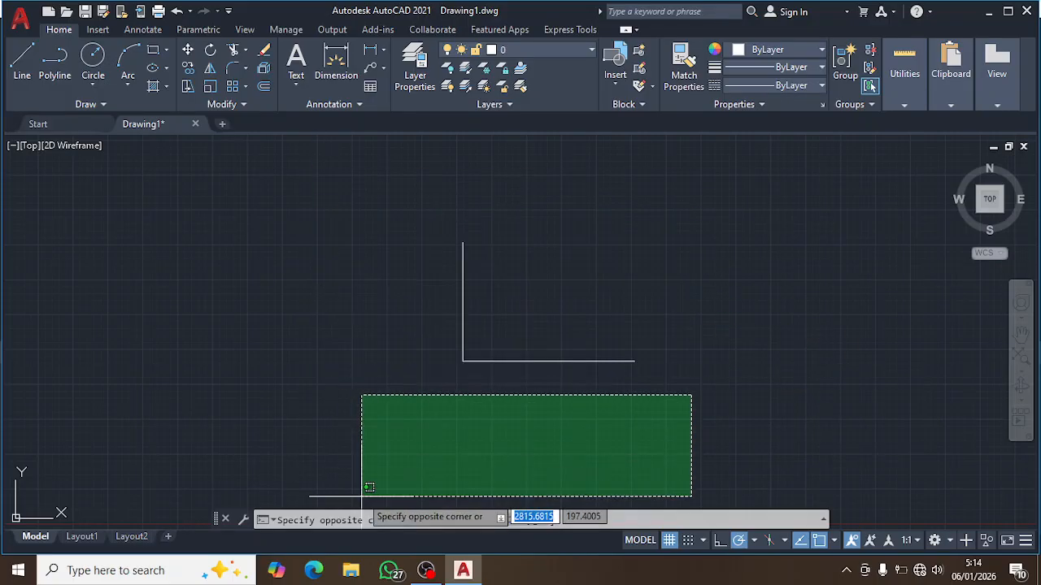
click(281, 142)
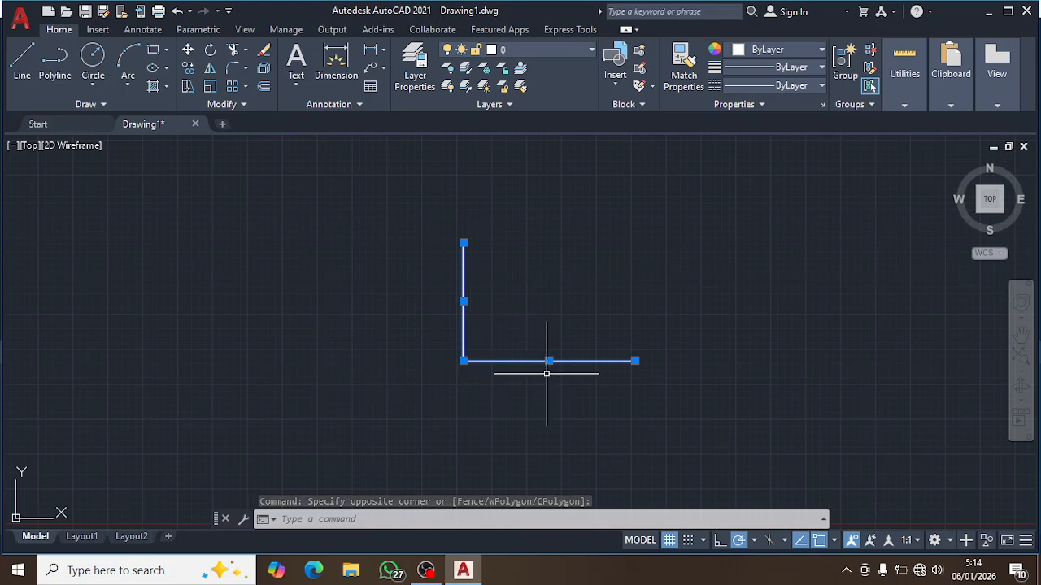
key(Escape)
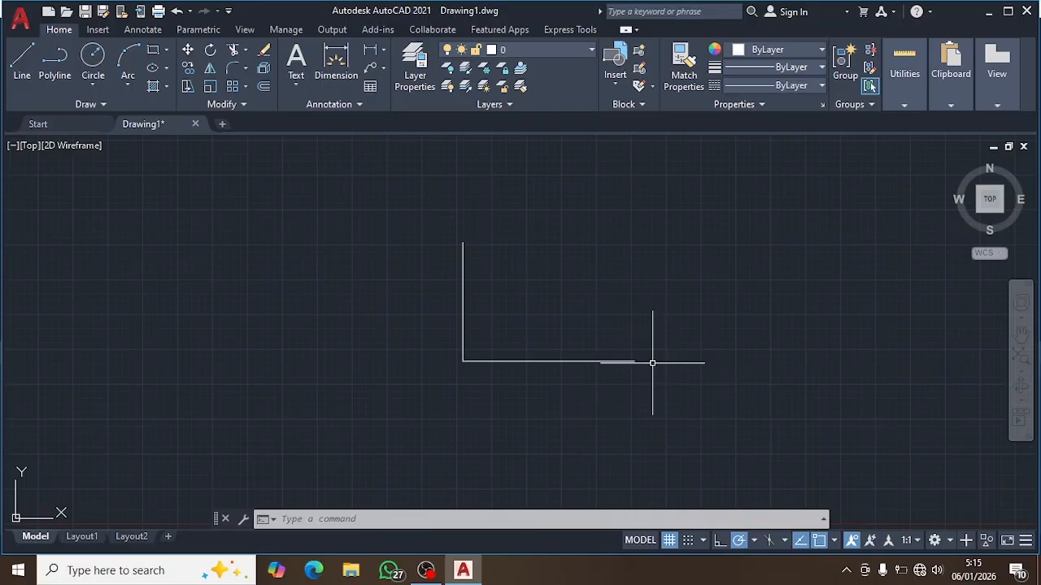
Draw a second L shape left of the existing one, with a vertical line downward and a horizontal line to the right
click(24, 75)
click(271, 247)
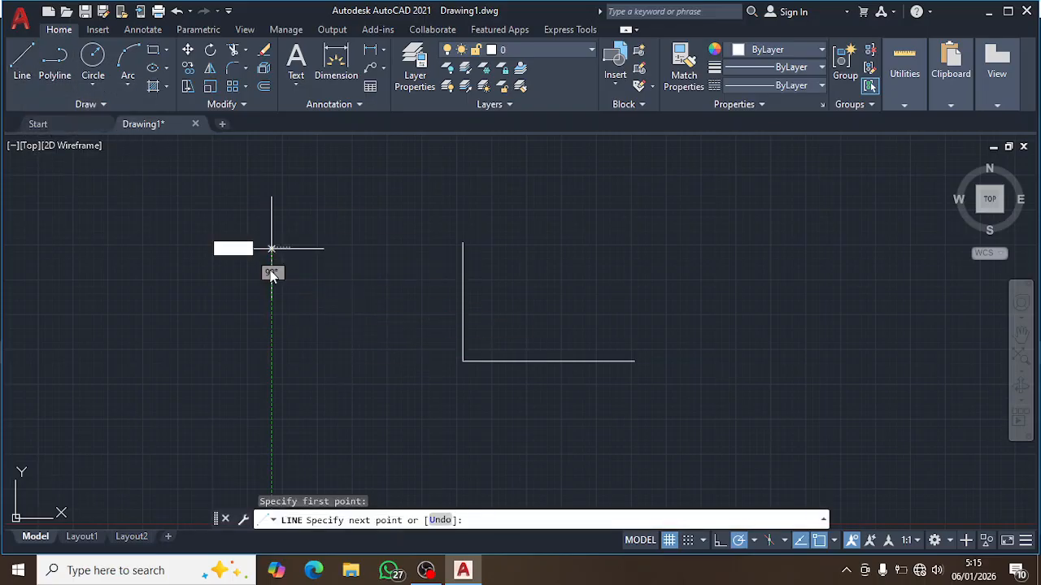
click(271, 406)
click(452, 405)
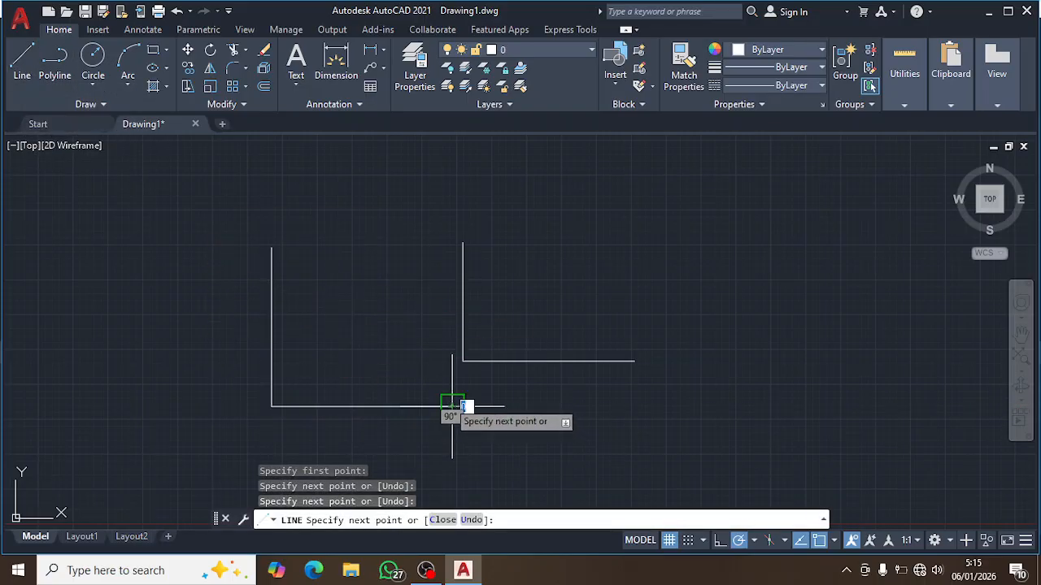
key(Return)
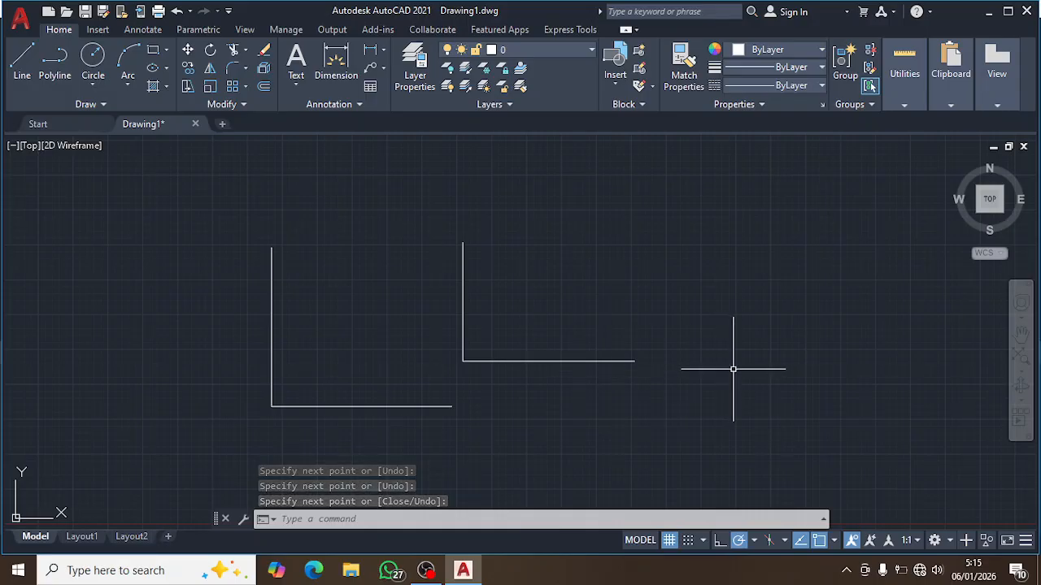
Draw a third, slightly tilted L shape right of the existing ones with the Line command
text(LIN)
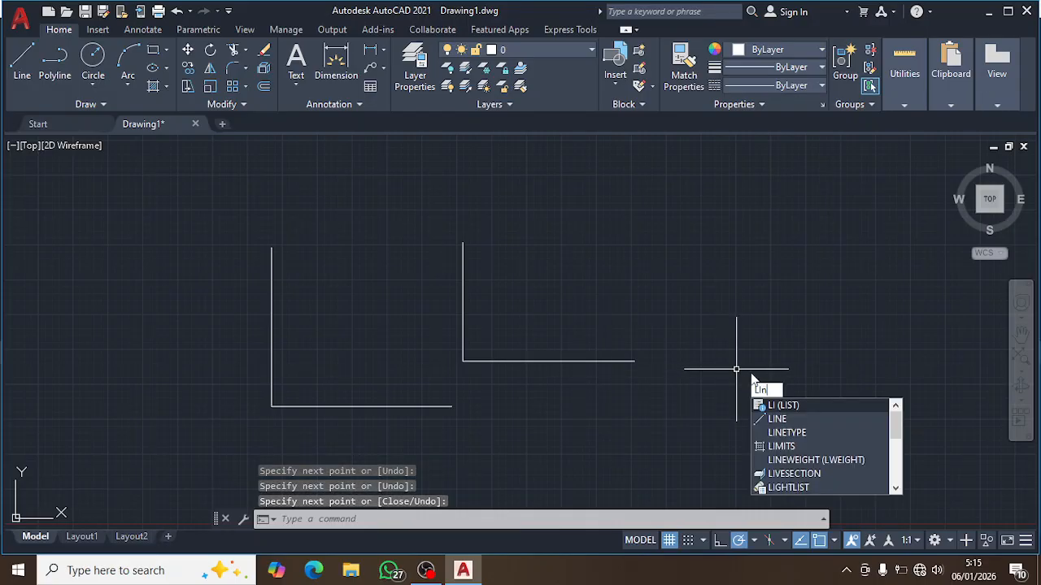
text(E)
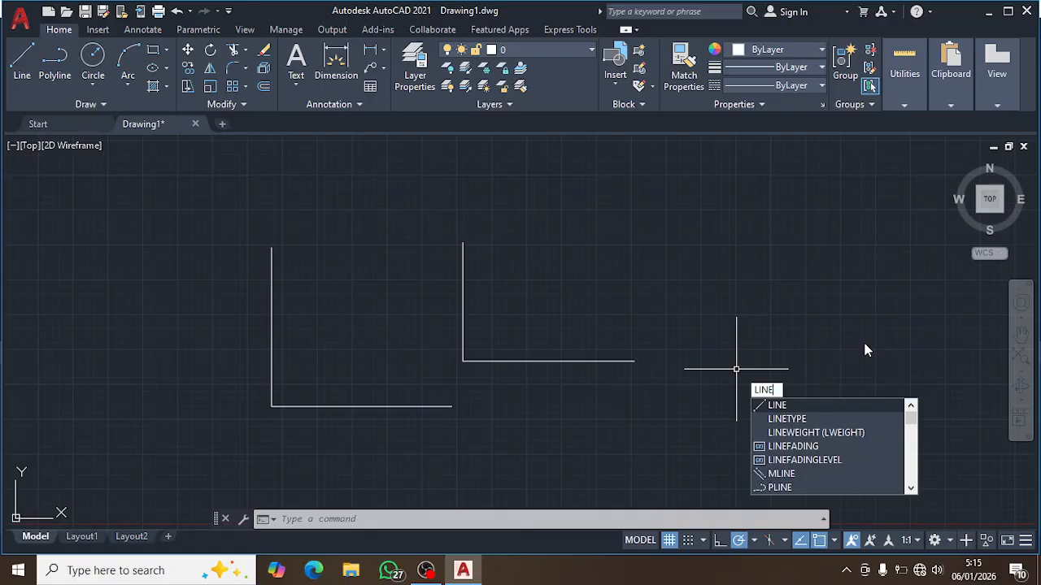
key(Return)
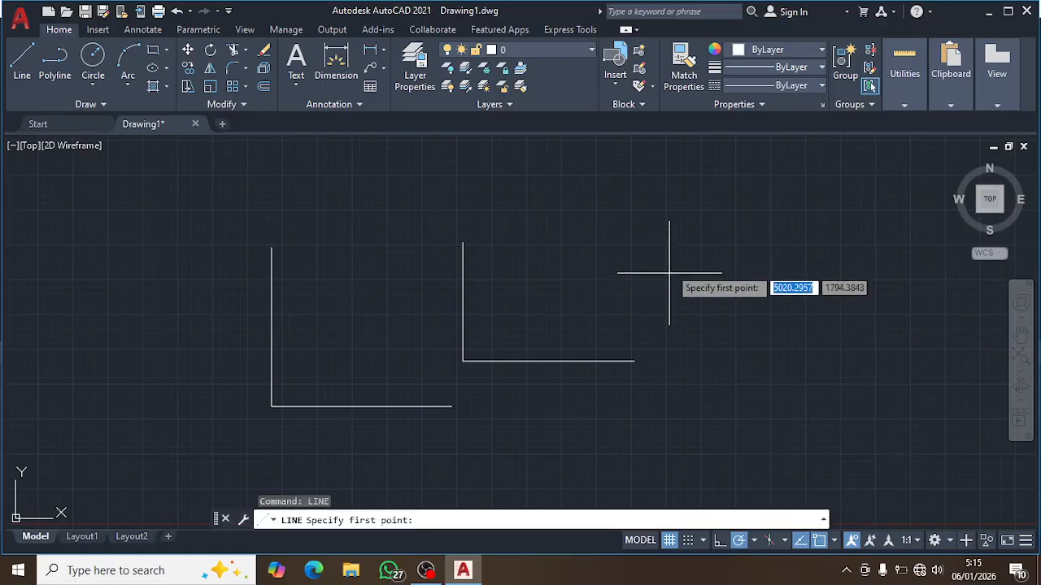
click(739, 235)
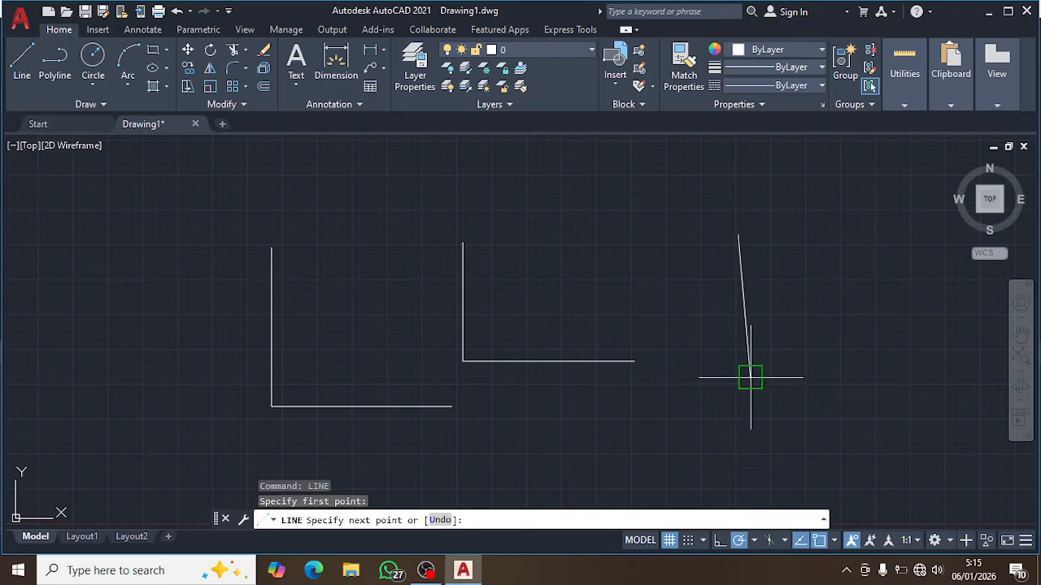
click(750, 378)
click(855, 370)
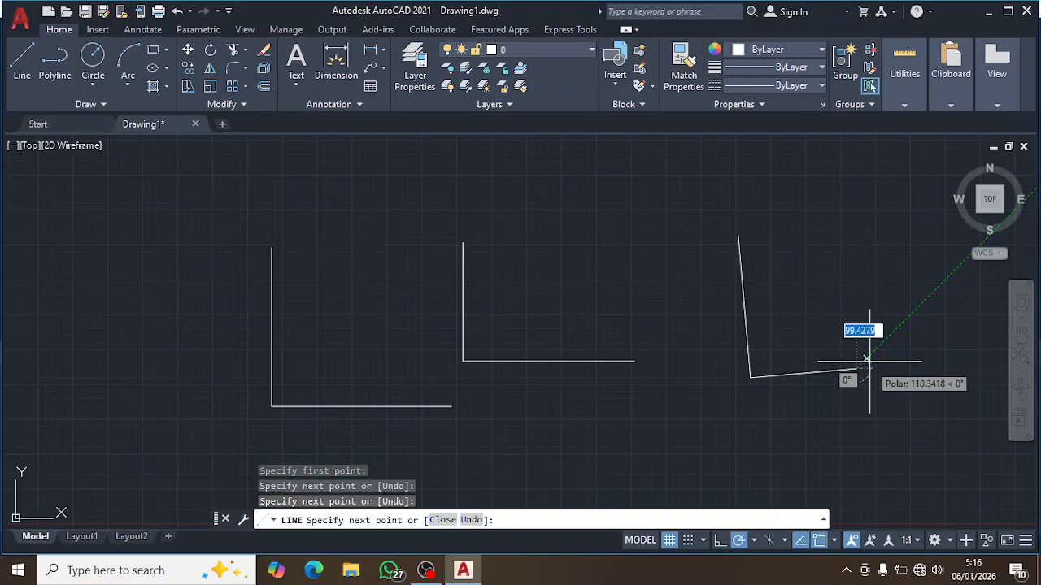
key(Escape)
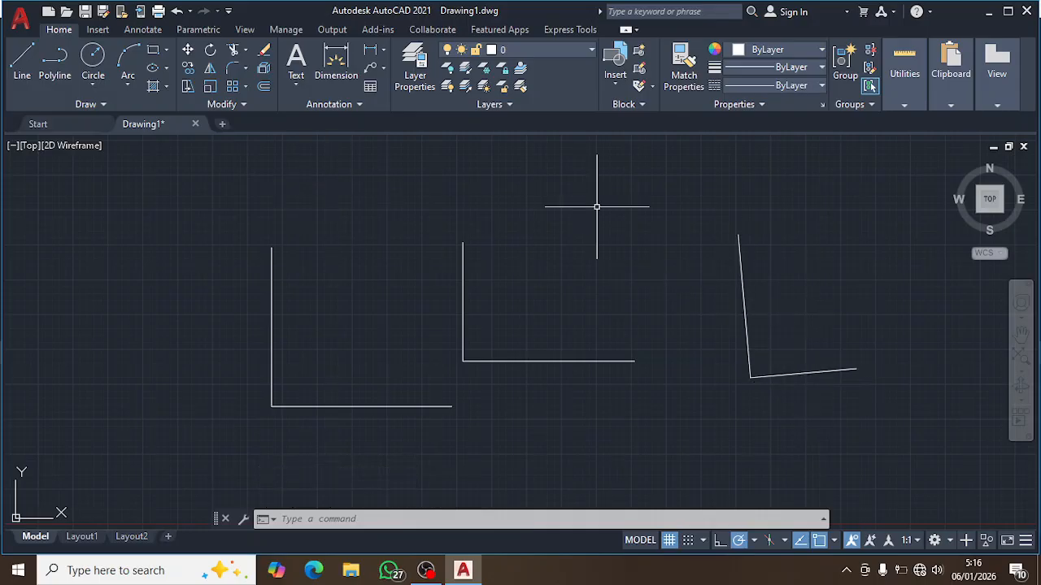
text(l)
key(Return)
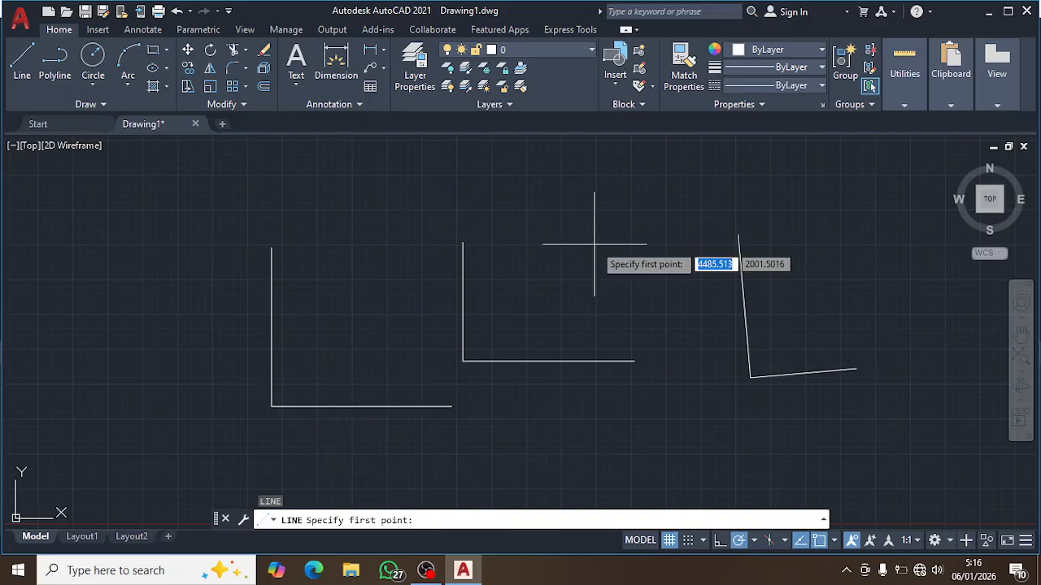
click(856, 369)
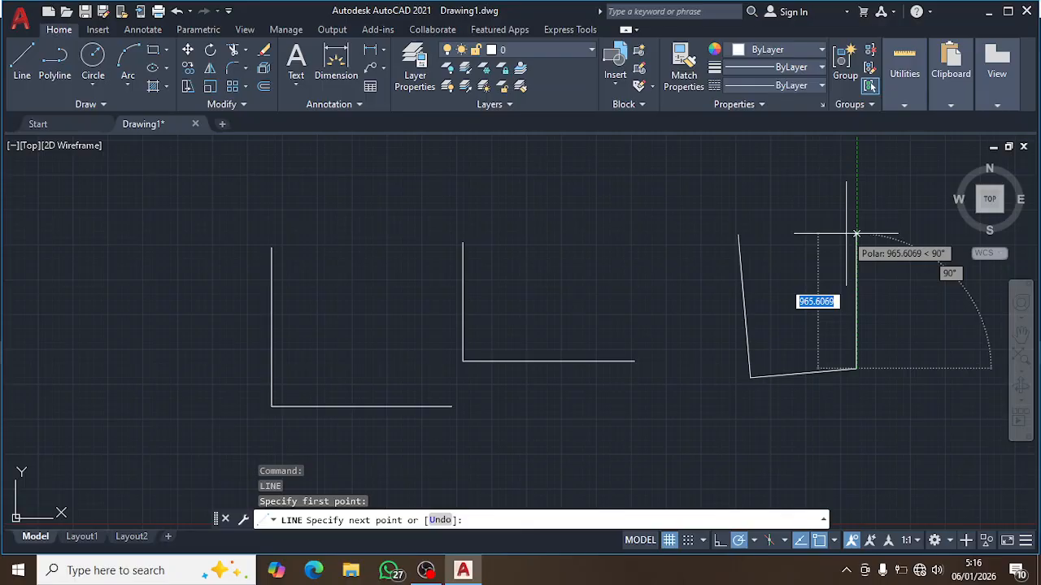
key(Escape)
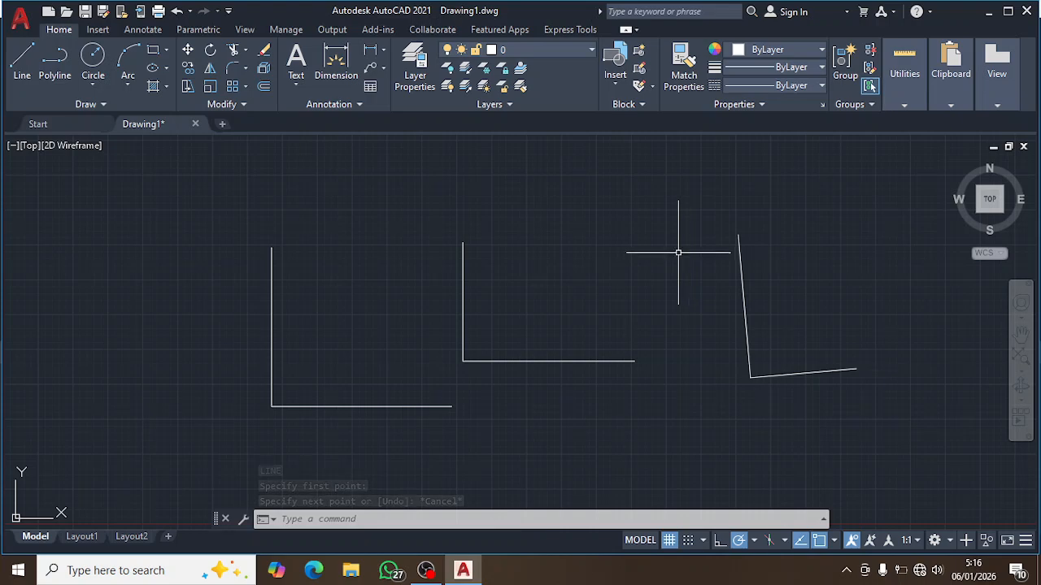
Set the polar tracking angles to 90, 180, 270, 360 and try them with a line started inside the tilted L shape
click(755, 541)
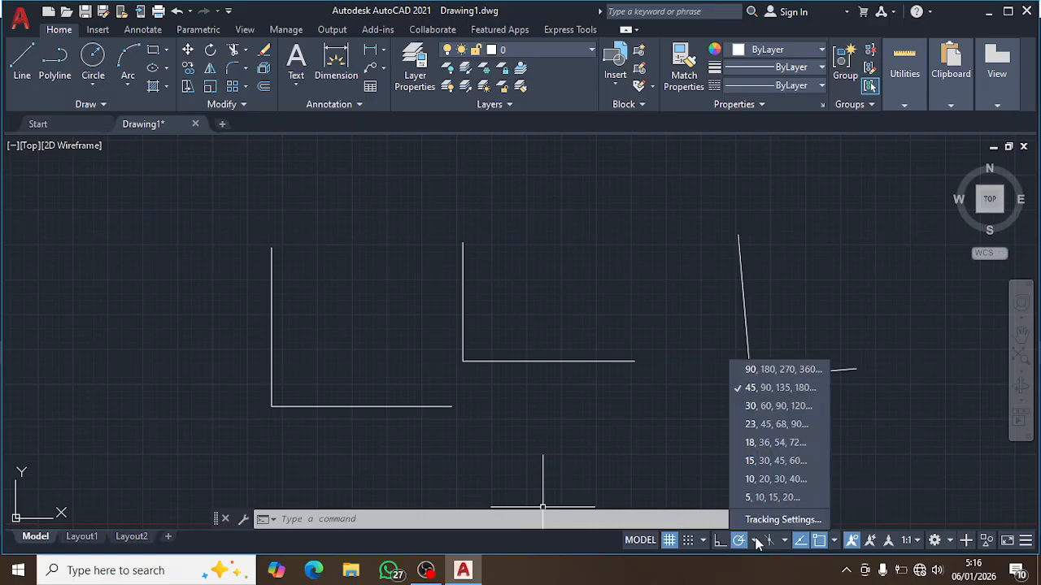
click(756, 369)
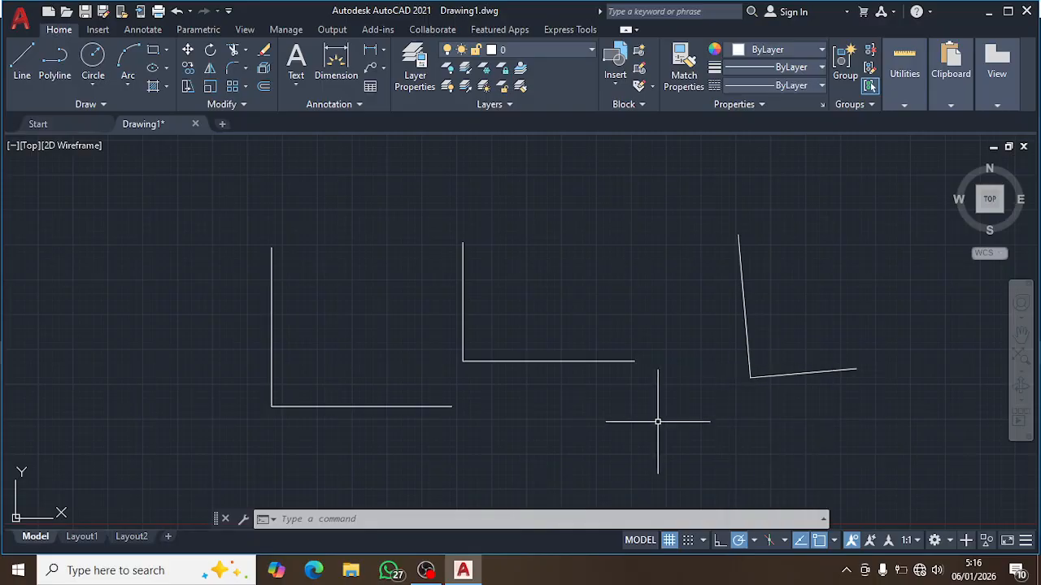
text(l)
key(Return)
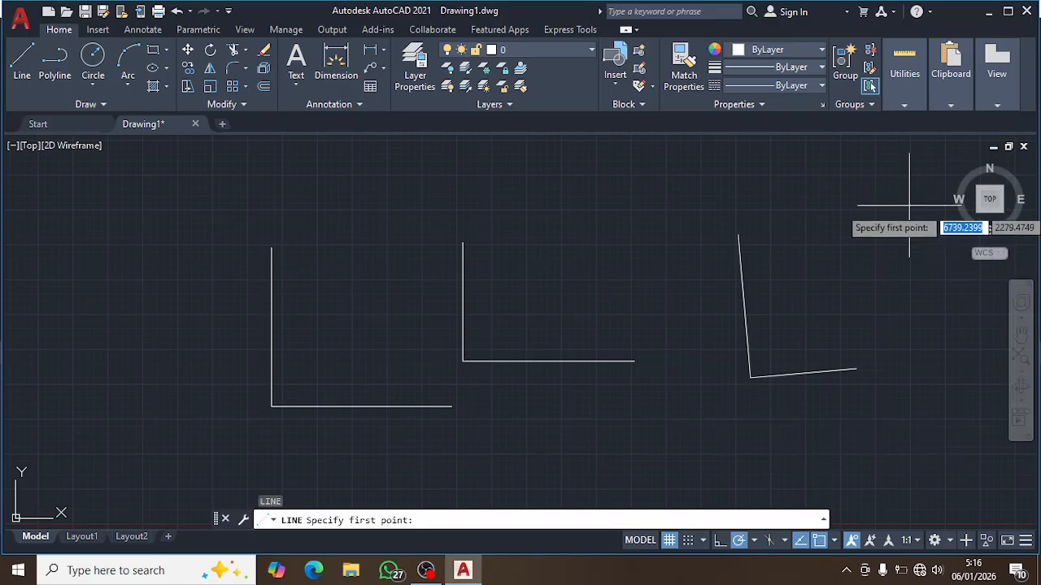
click(816, 254)
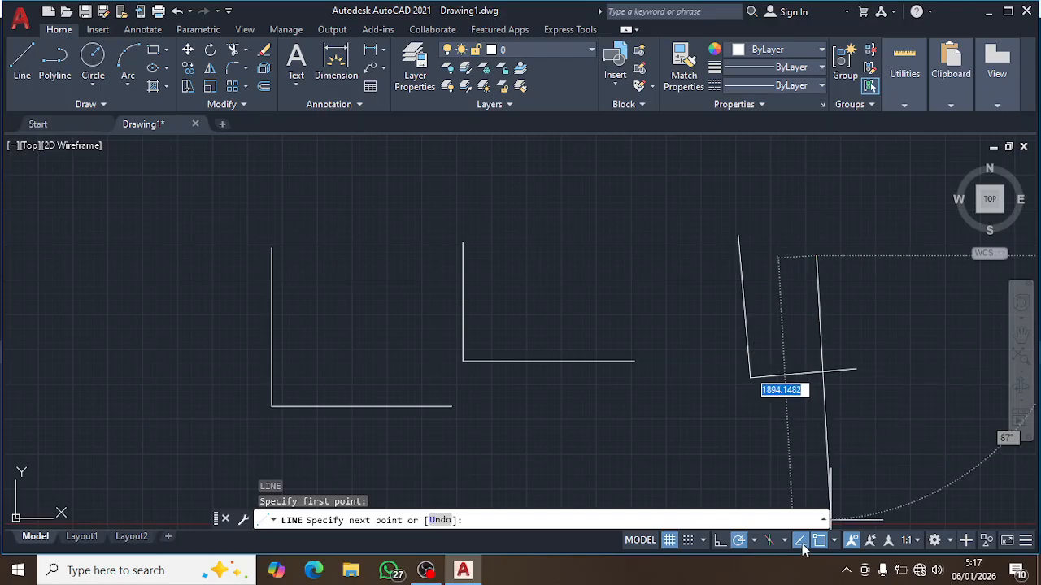
Try 45-degree and 30-degree polar tracking on the started line, return tracking to 45, 90, 135, 180, and cancel the line
click(755, 542)
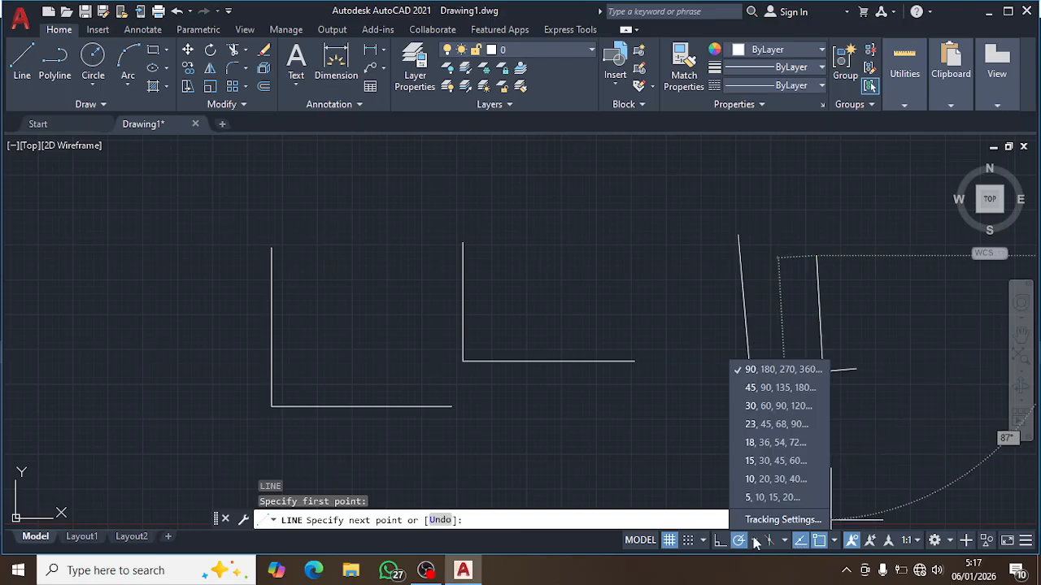
click(750, 392)
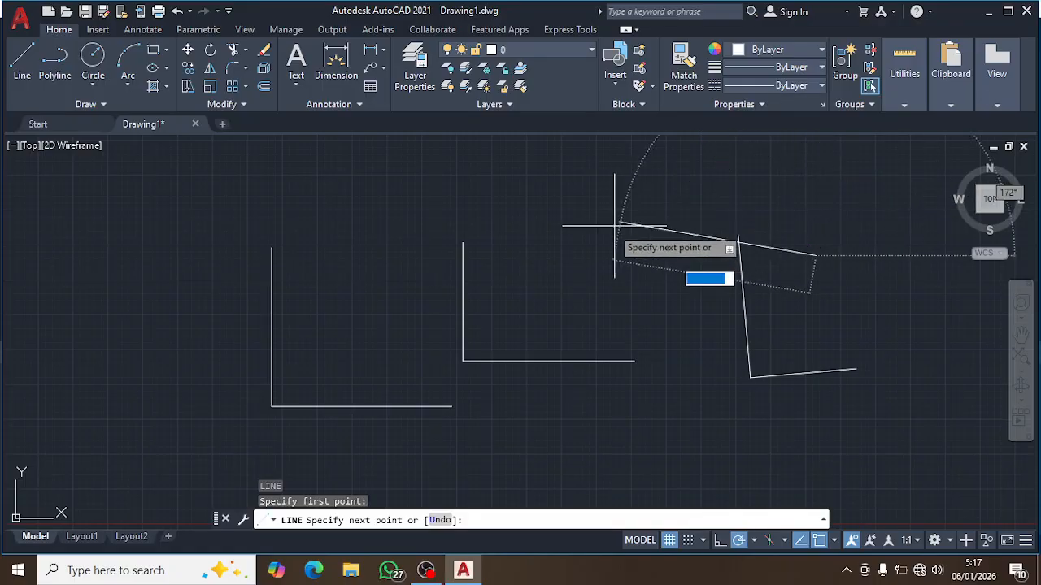
click(755, 542)
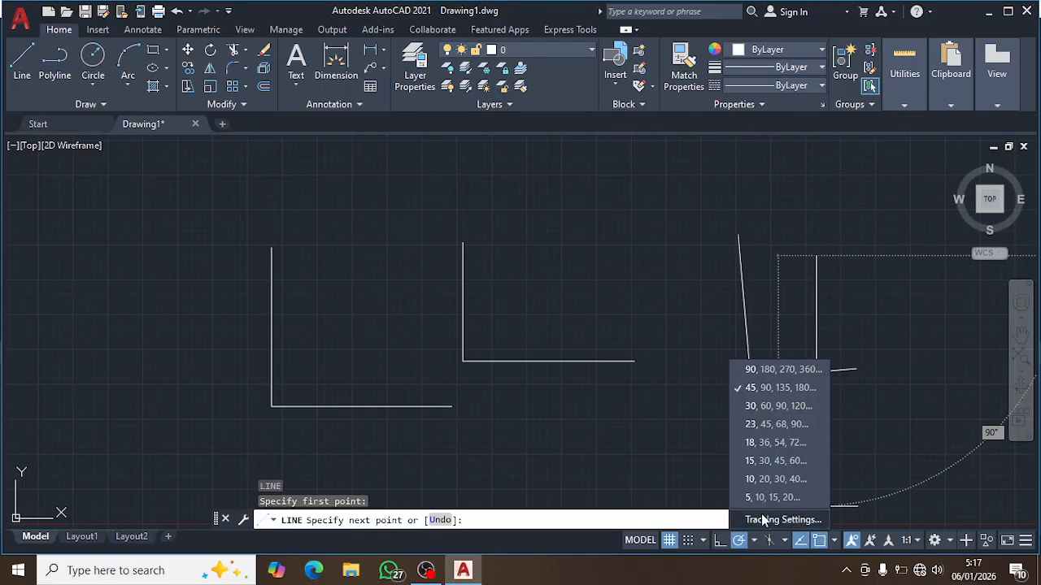
click(770, 405)
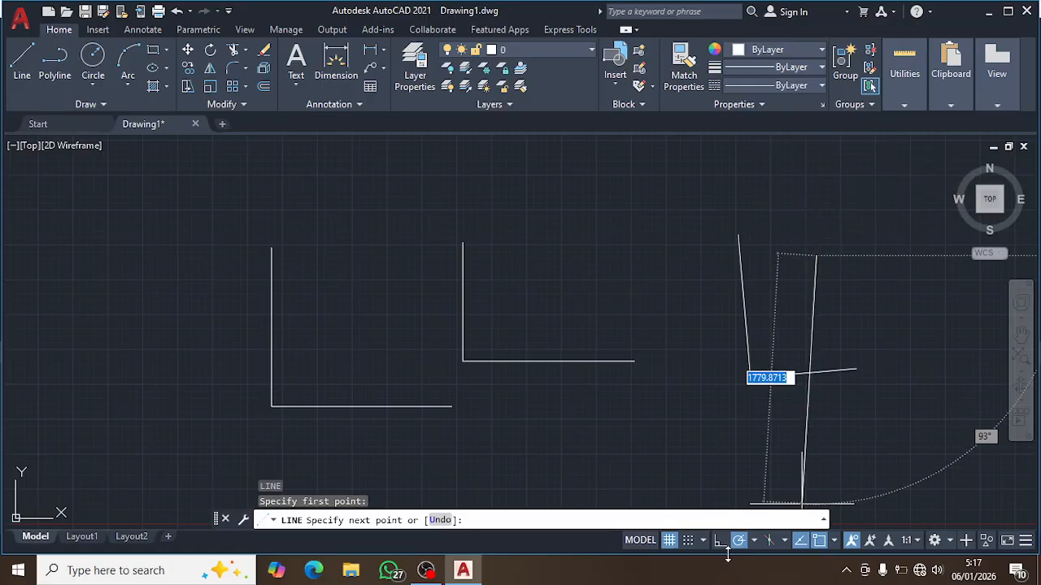
click(755, 542)
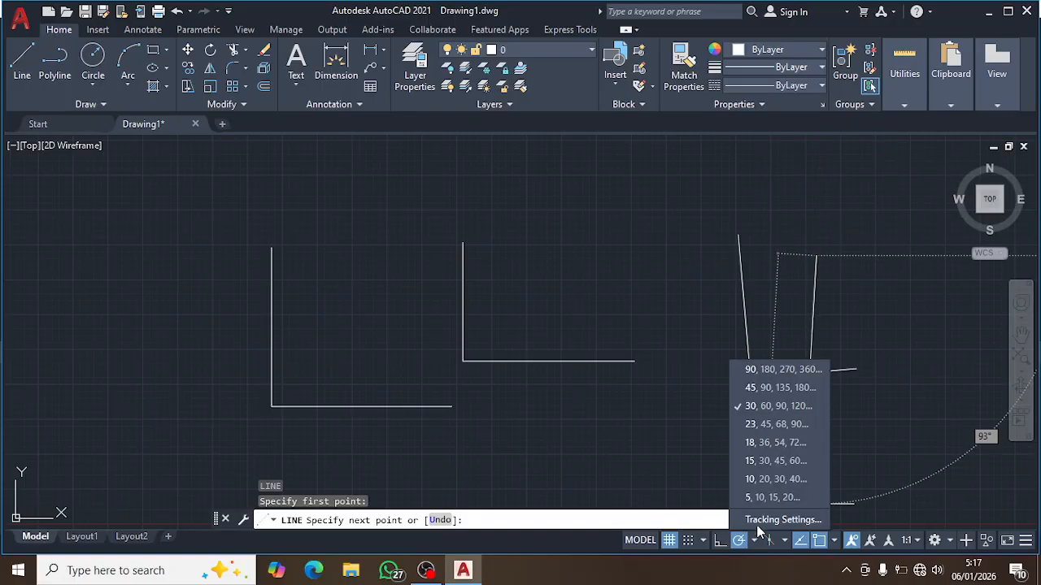
click(773, 387)
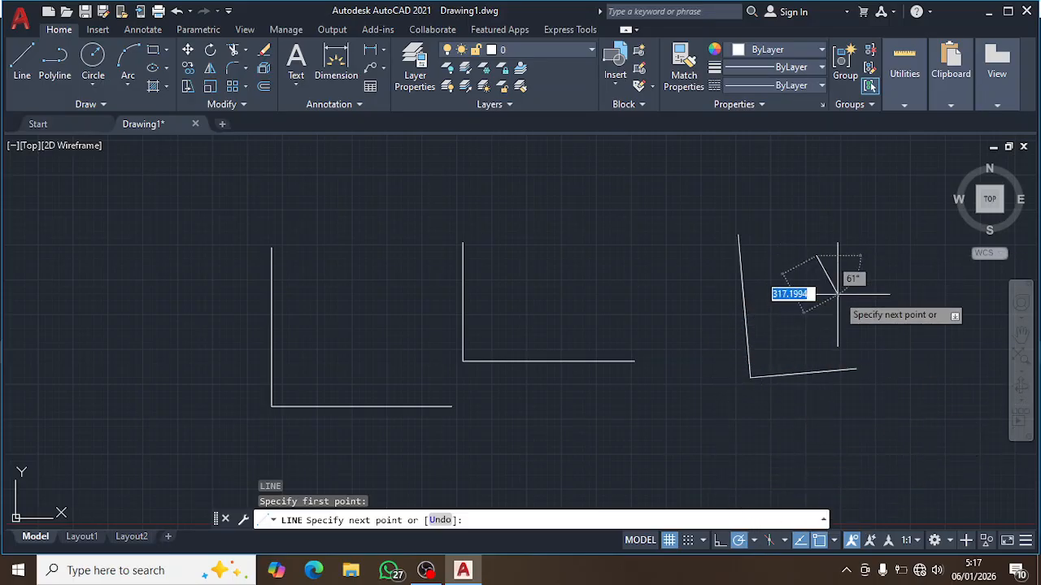
key(Escape)
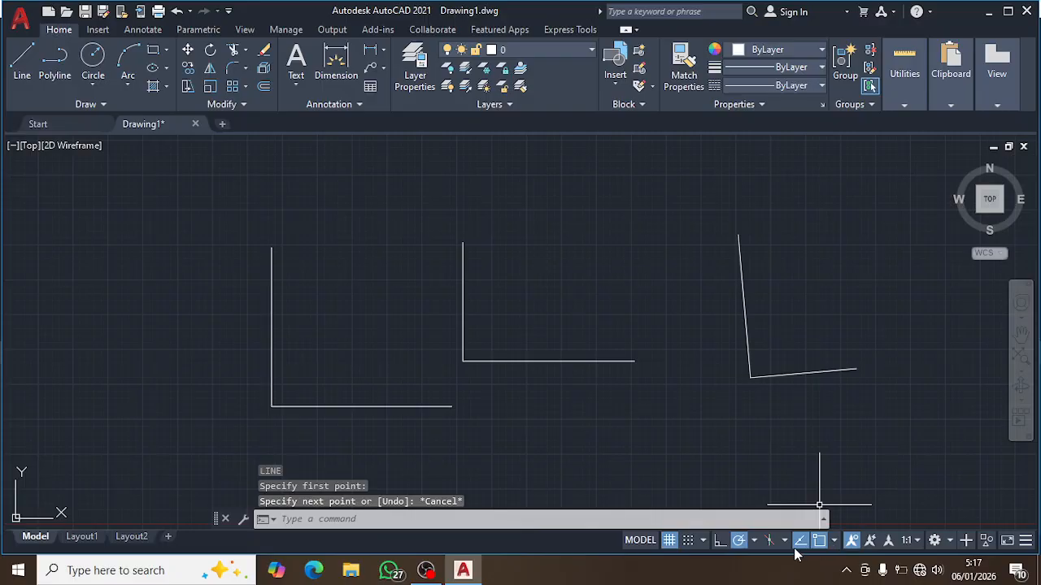
Review the object snap modes in Drafting Settings and check the endpoint and midpoint snaps on the middle L shape without drawing a line
click(838, 538)
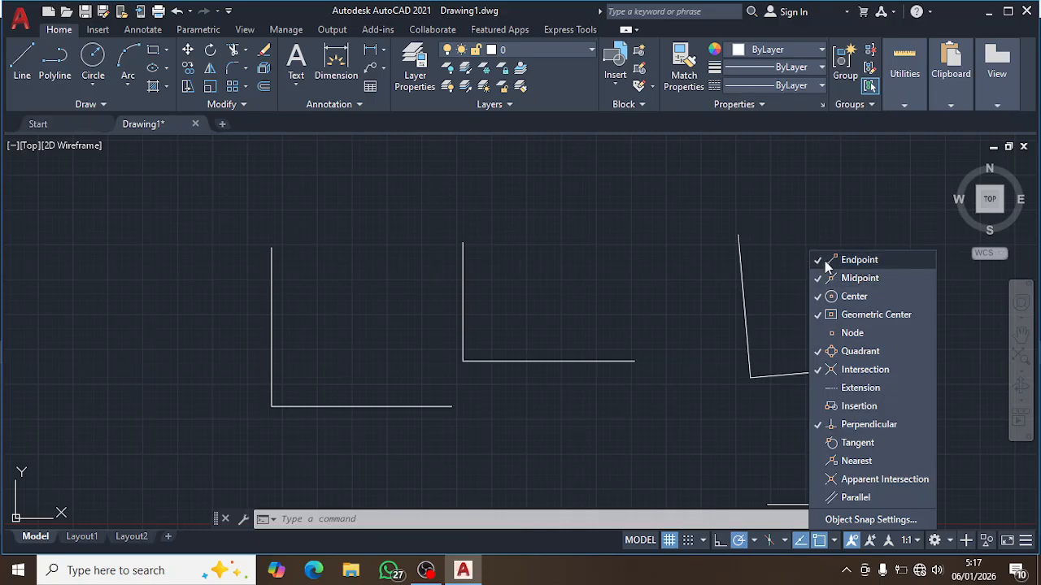
key(Escape)
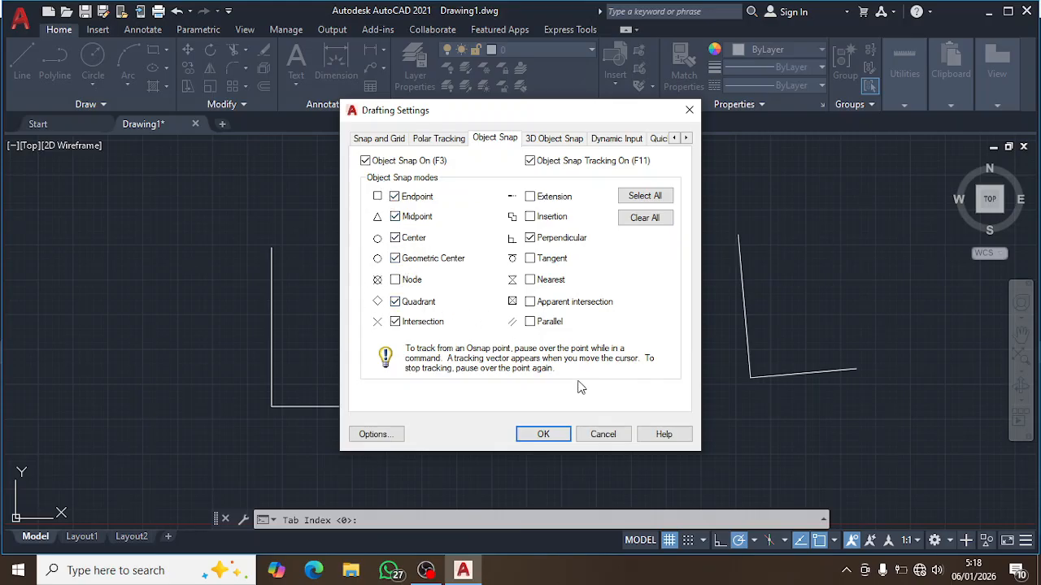
click(543, 434)
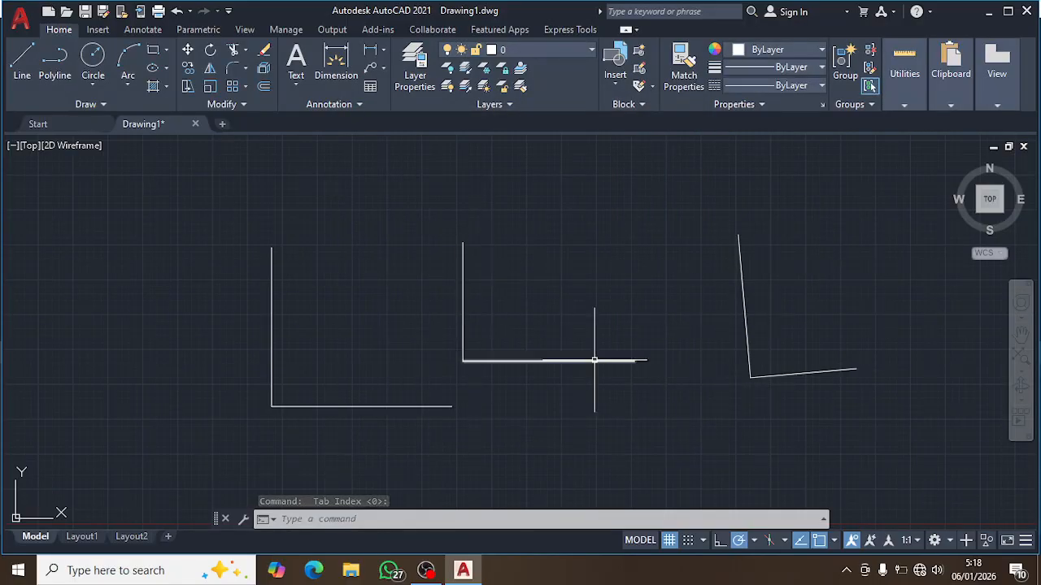
text(l)
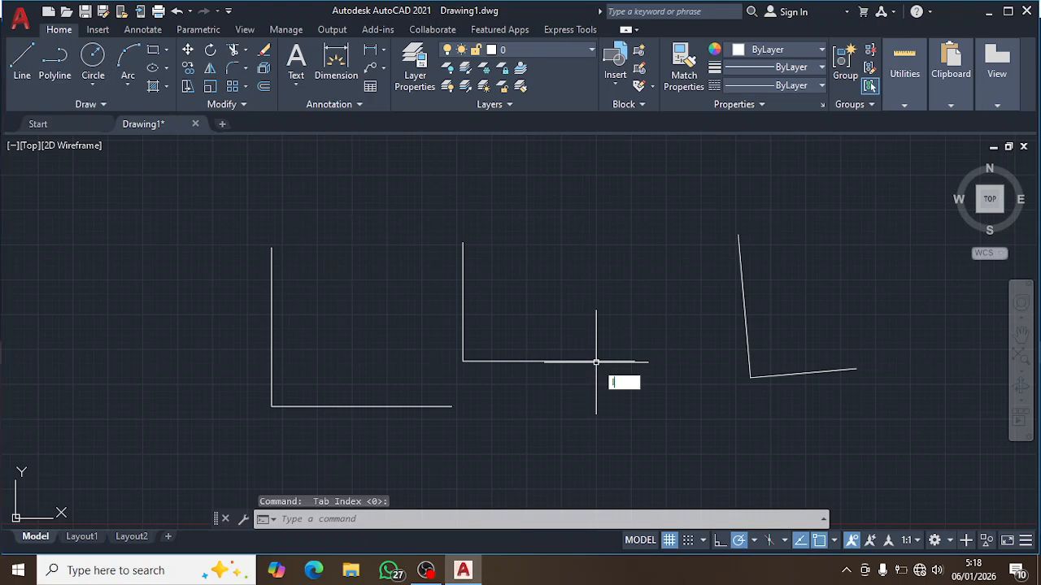
key(Return)
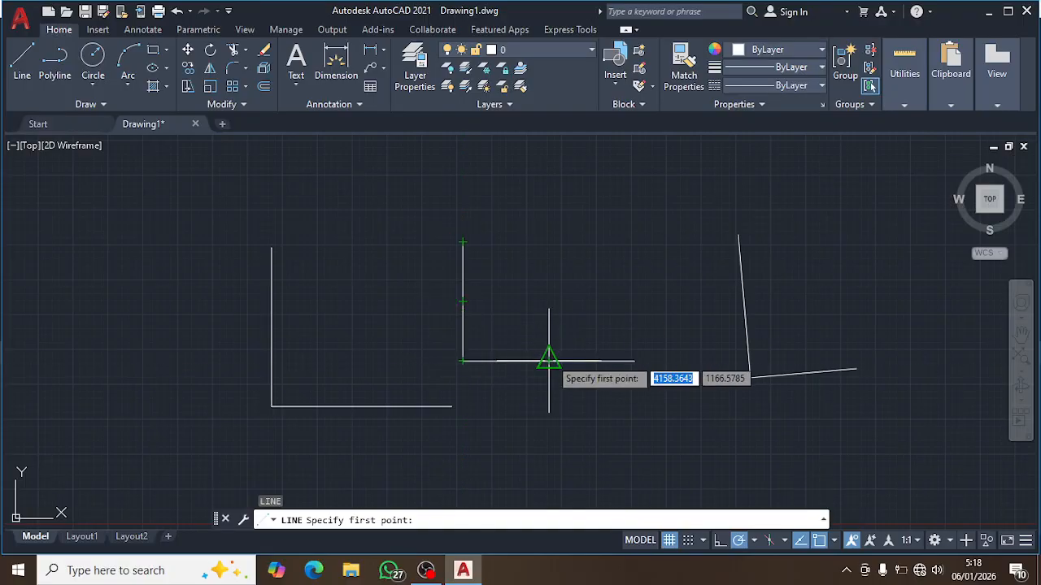
key(Escape)
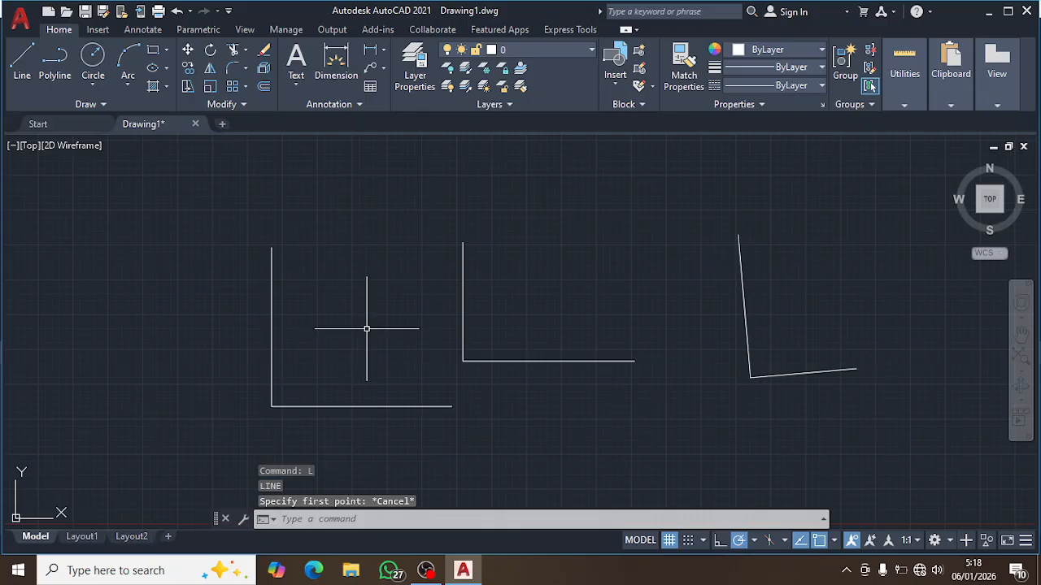
Start a polyline above the middle L shape, try a 4-unit horizontal segment, and undo that segment
text(pl)
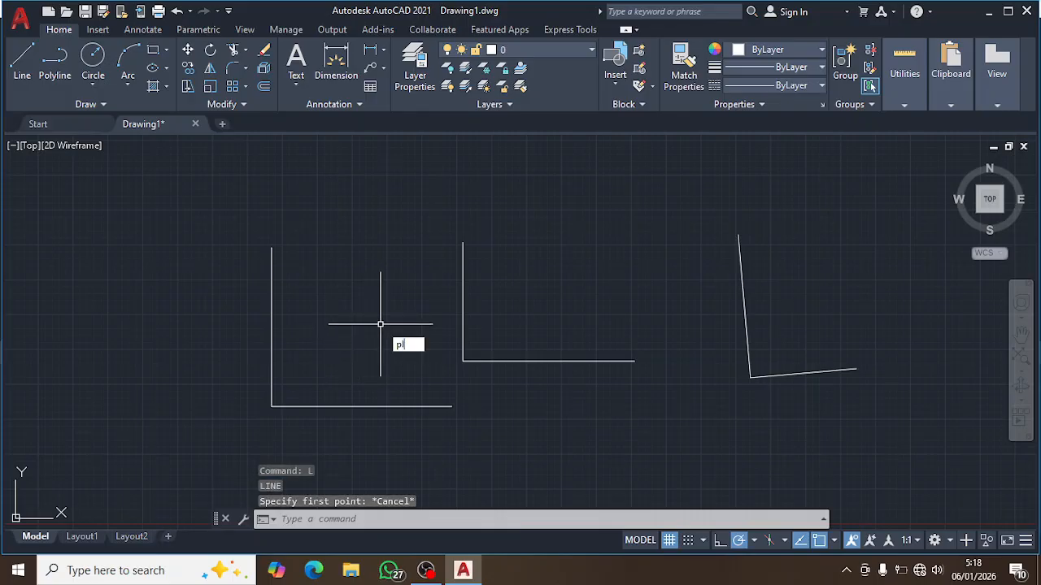
key(Return)
click(564, 195)
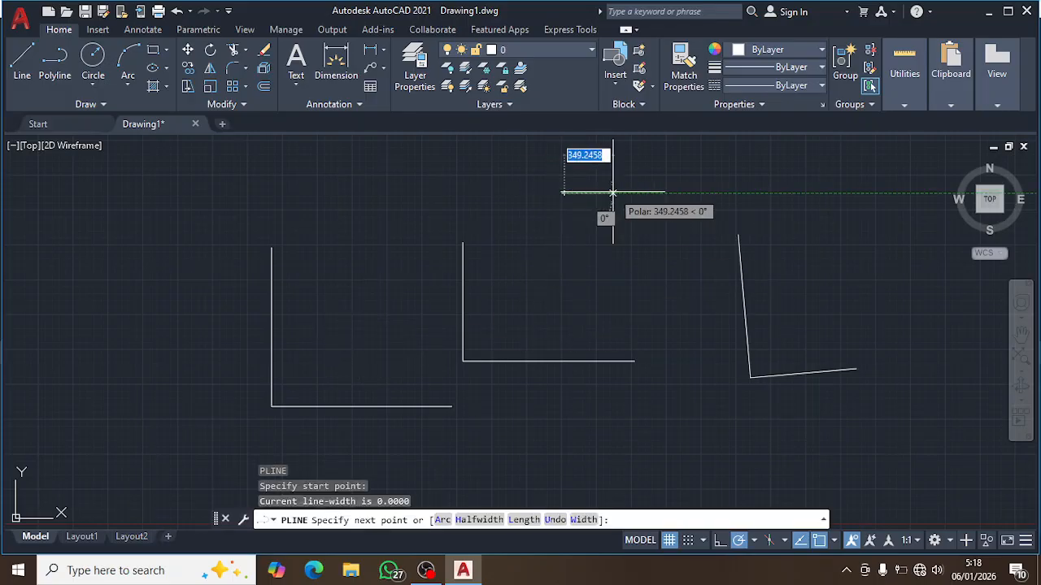
text(4)
key(Return)
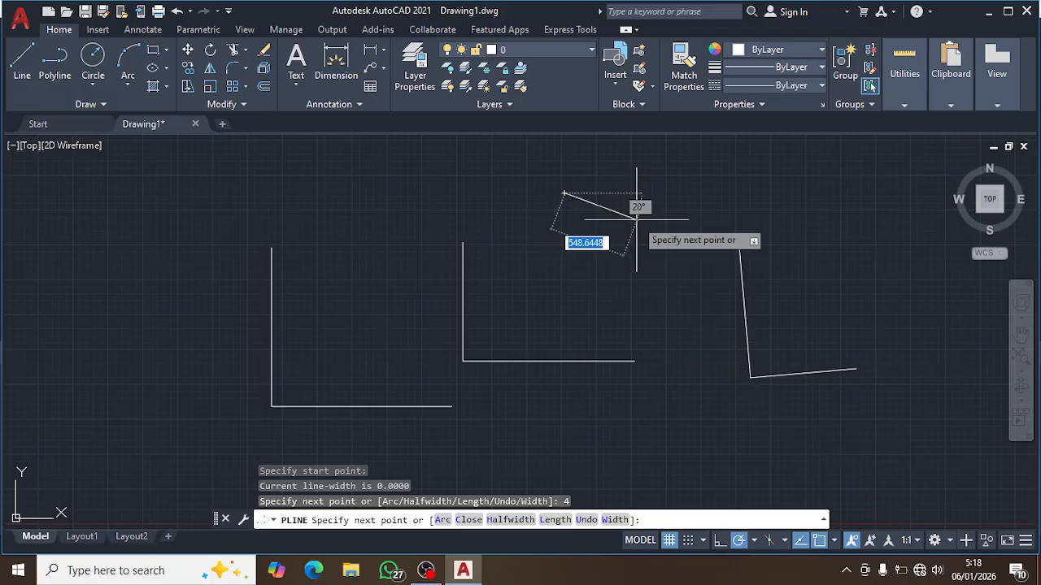
key(ctrl+z)
Draw the polyline's first segment horizontally to the right with a length of 400
scroll(559, 199, up, 8)
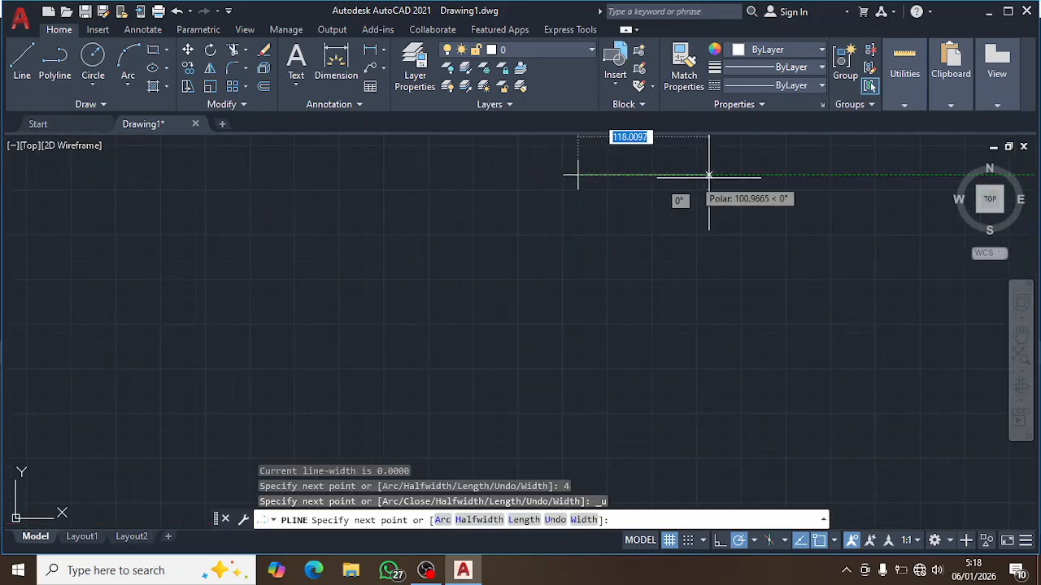
scroll(708, 175, down, 5)
text(4)
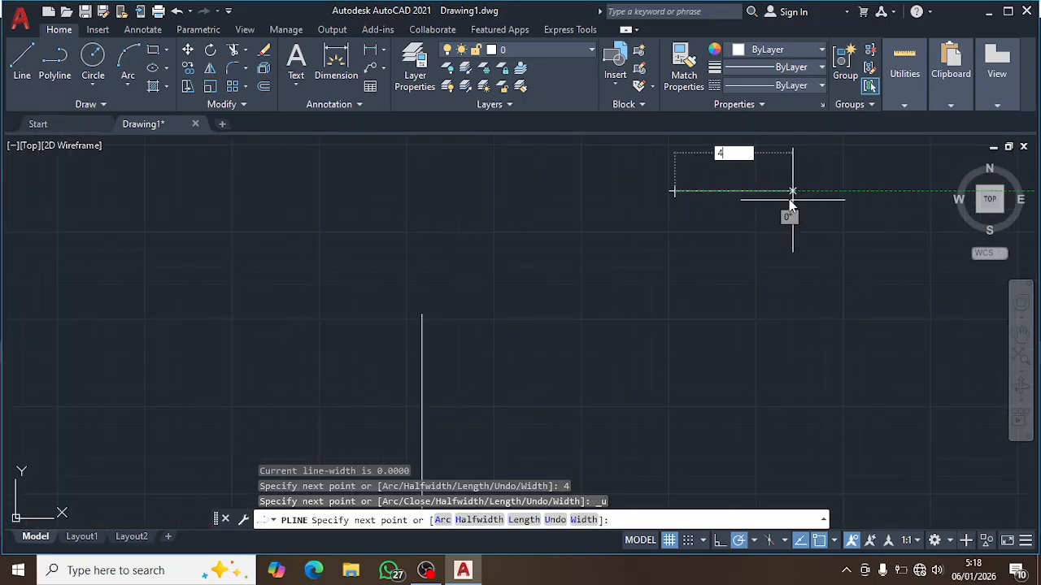
text(00)
key(Return)
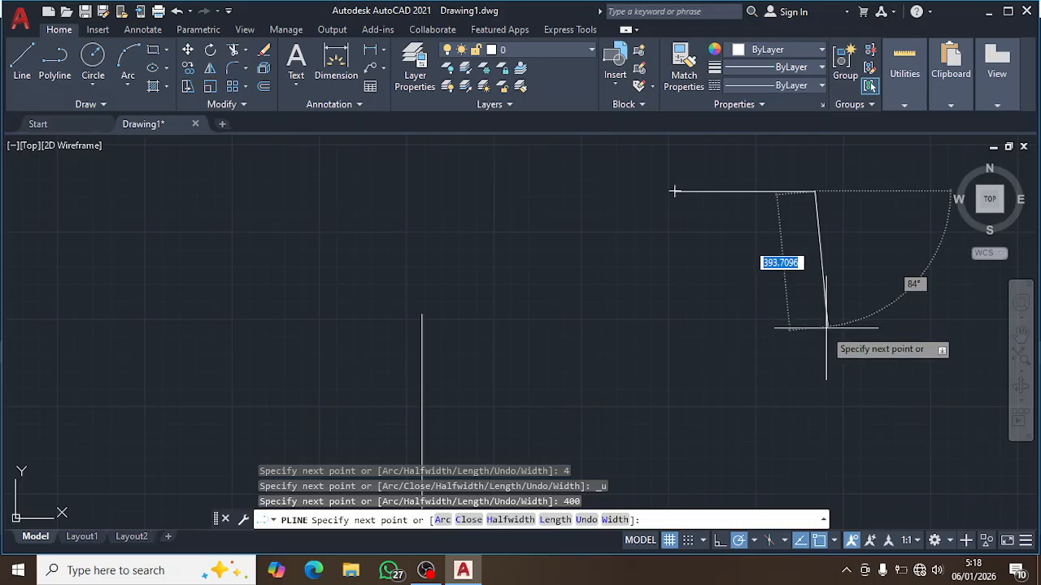
Complete the polyline as a square with 400-unit segments down and left, closing back at its start point
text(4)
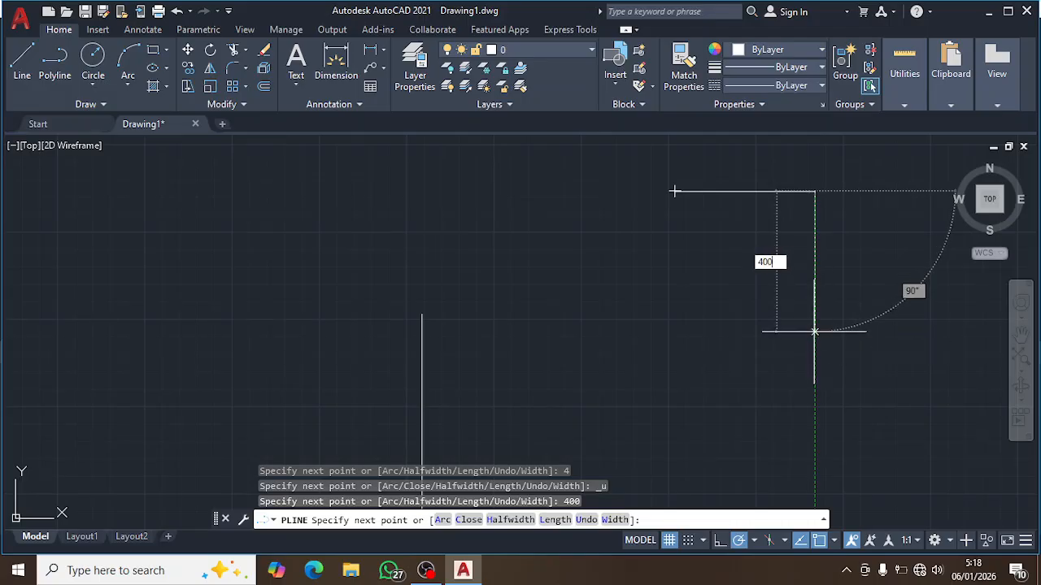
text(00)
key(Return)
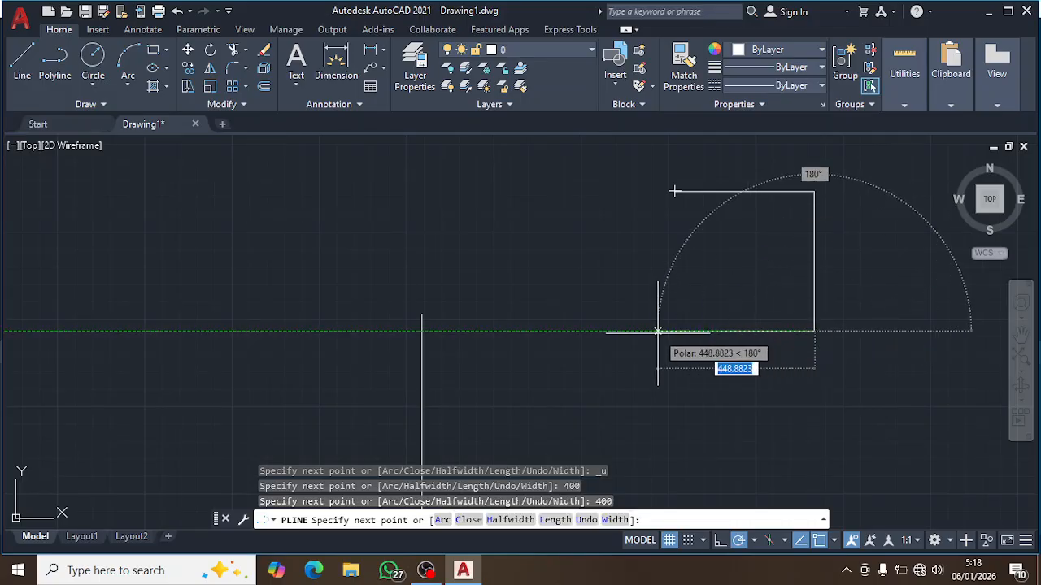
text(400)
key(Return)
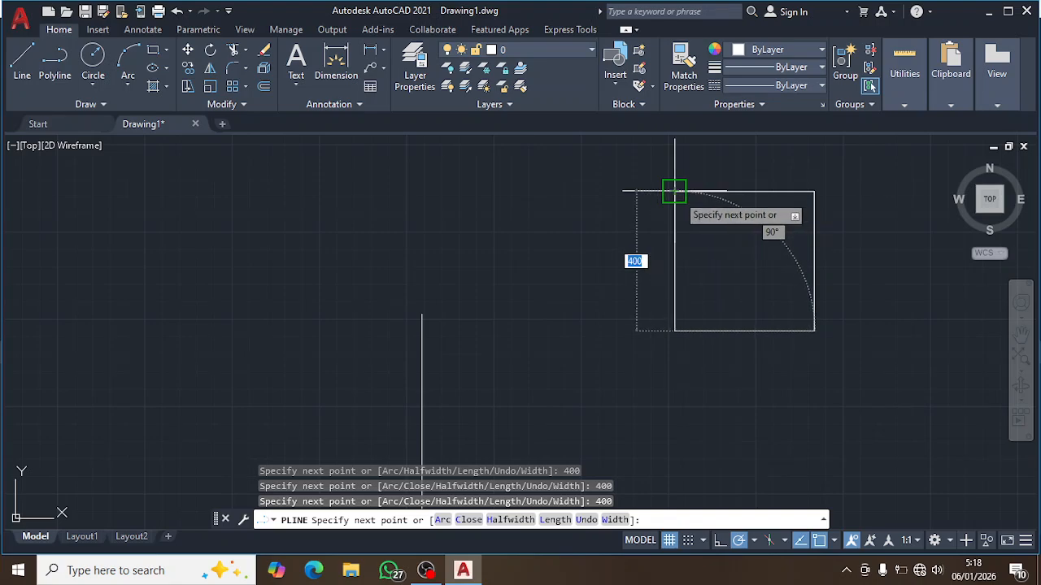
click(674, 191)
key(Return)
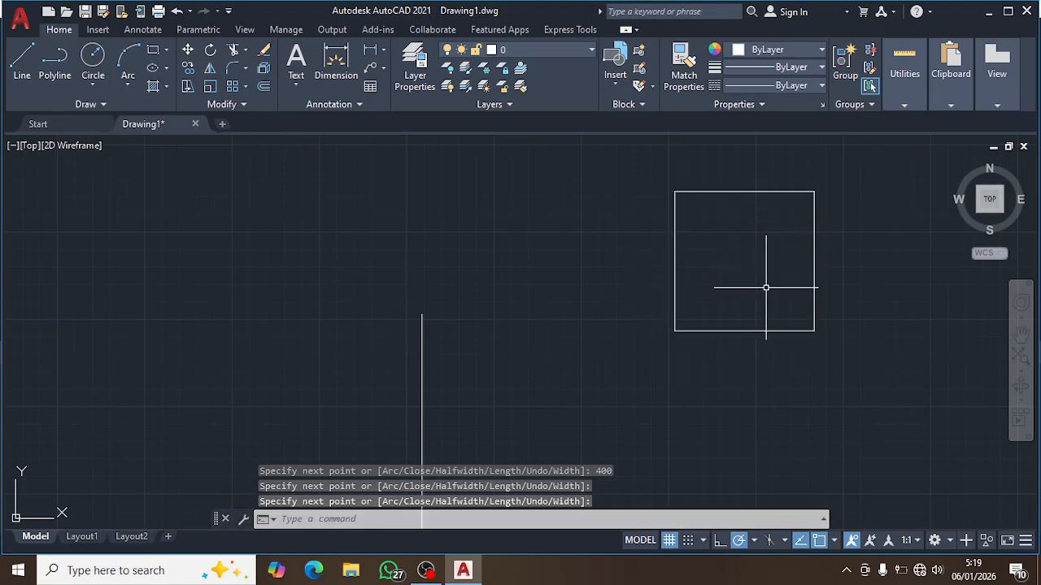
Check the geometric center snap inside the square with the Line command, without drawing a line
text(L)
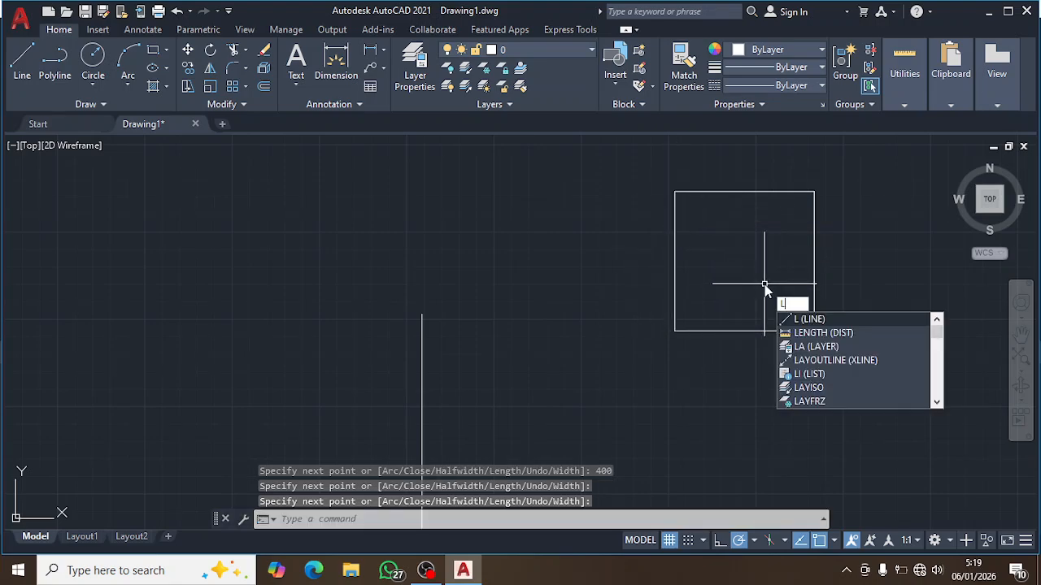
key(Escape)
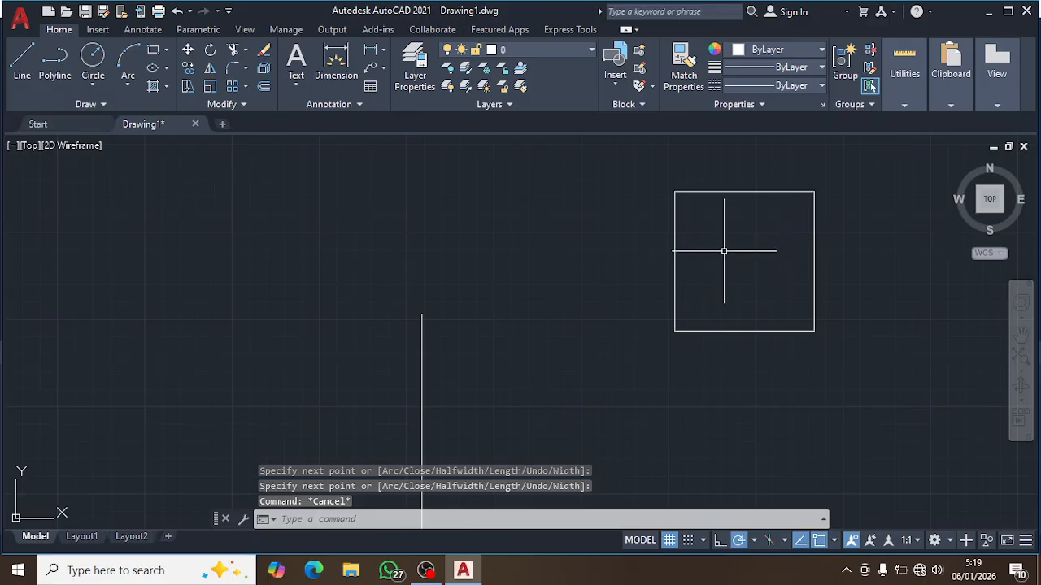
text(l)
key(Return)
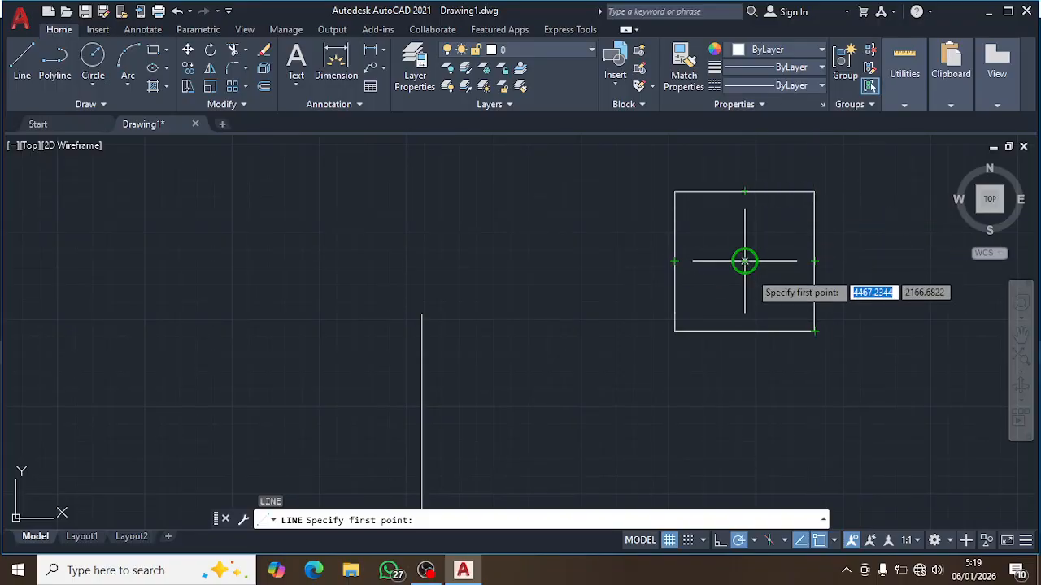
key(Escape)
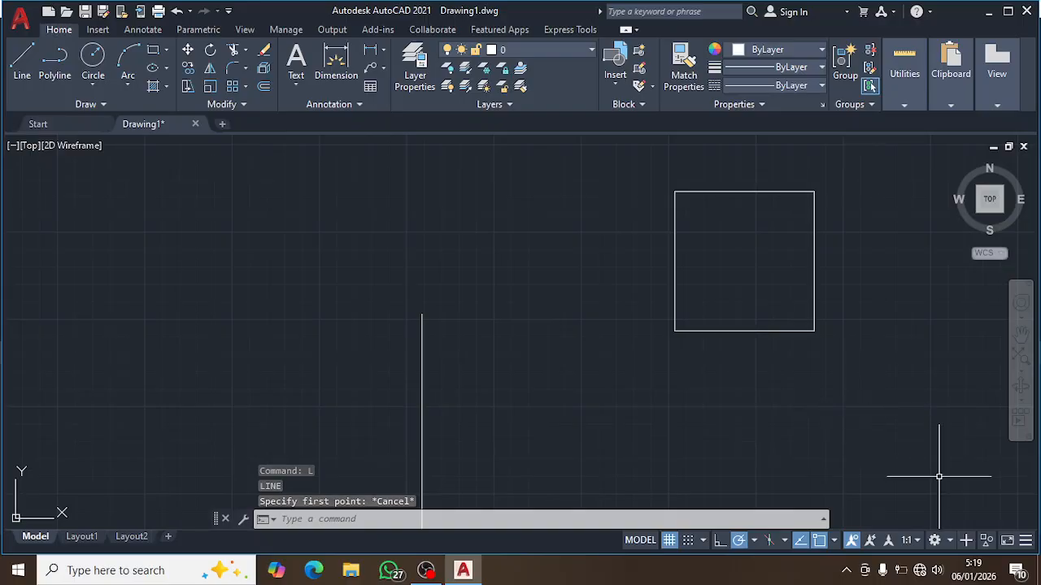
Review the available annotation scales for the current view and dismiss the Game Bar notifications
click(918, 541)
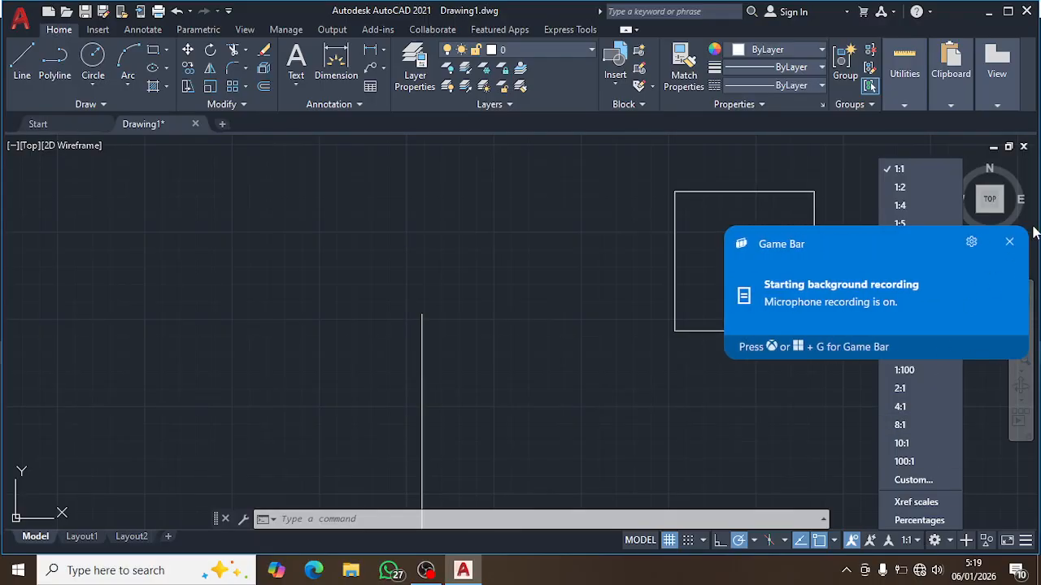
click(1011, 246)
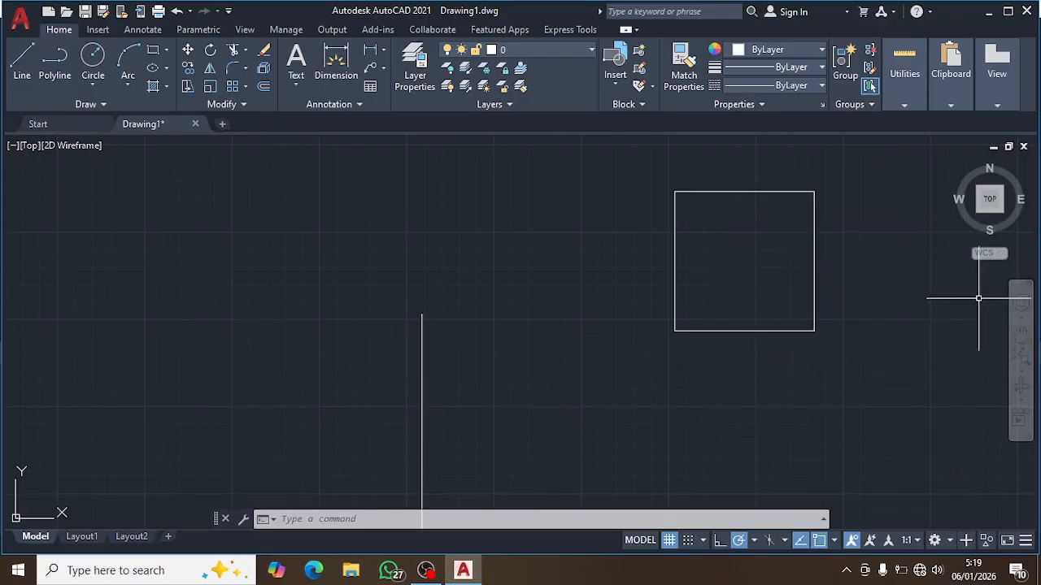
click(950, 544)
click(952, 546)
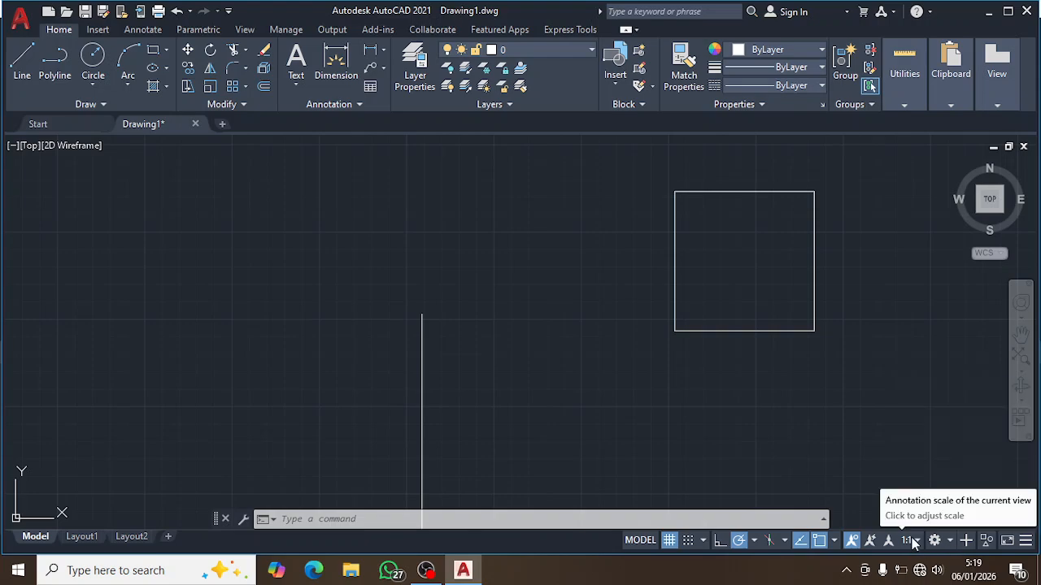
click(919, 542)
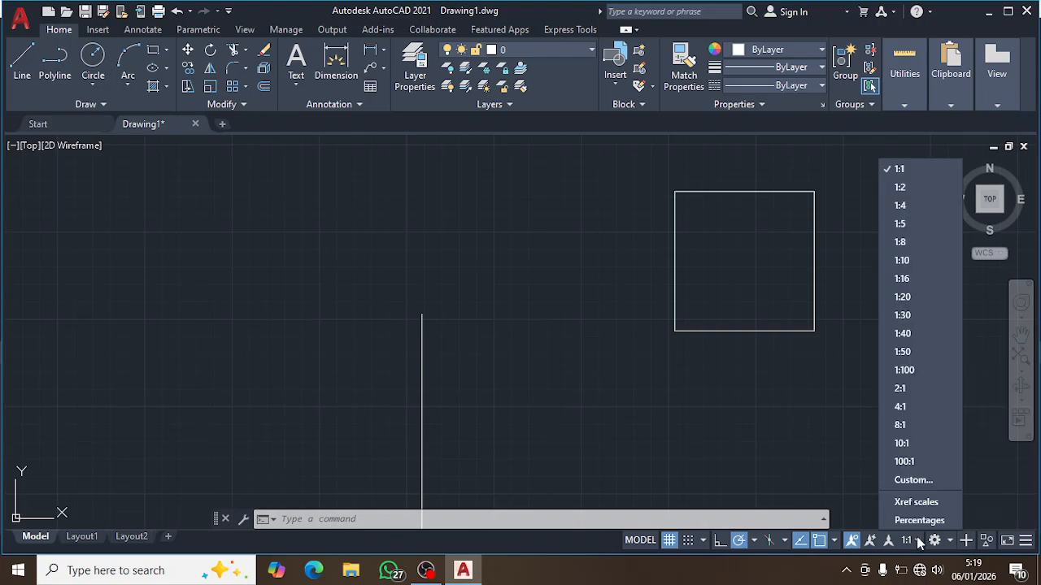
click(918, 541)
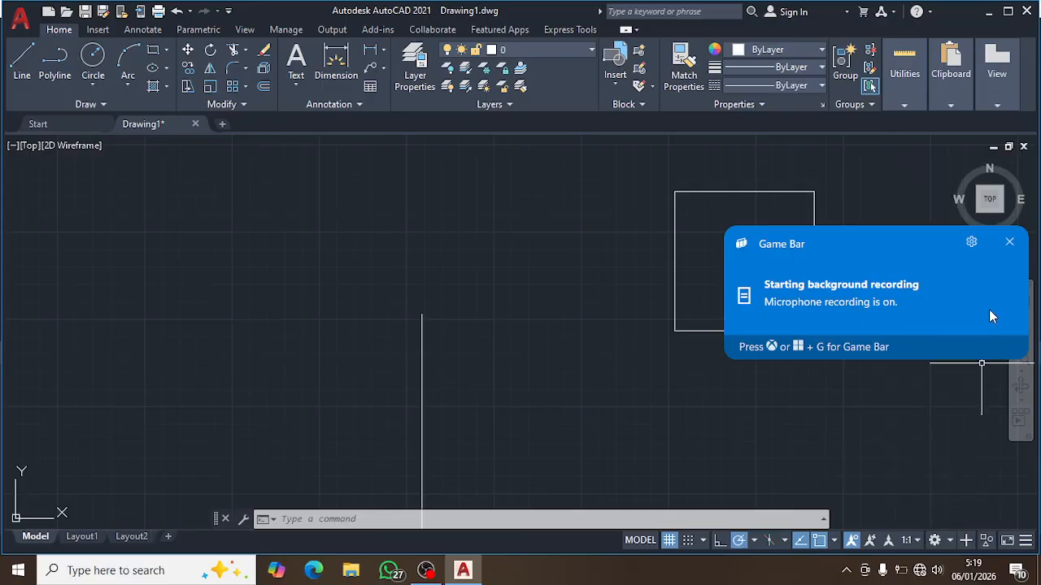
click(1007, 246)
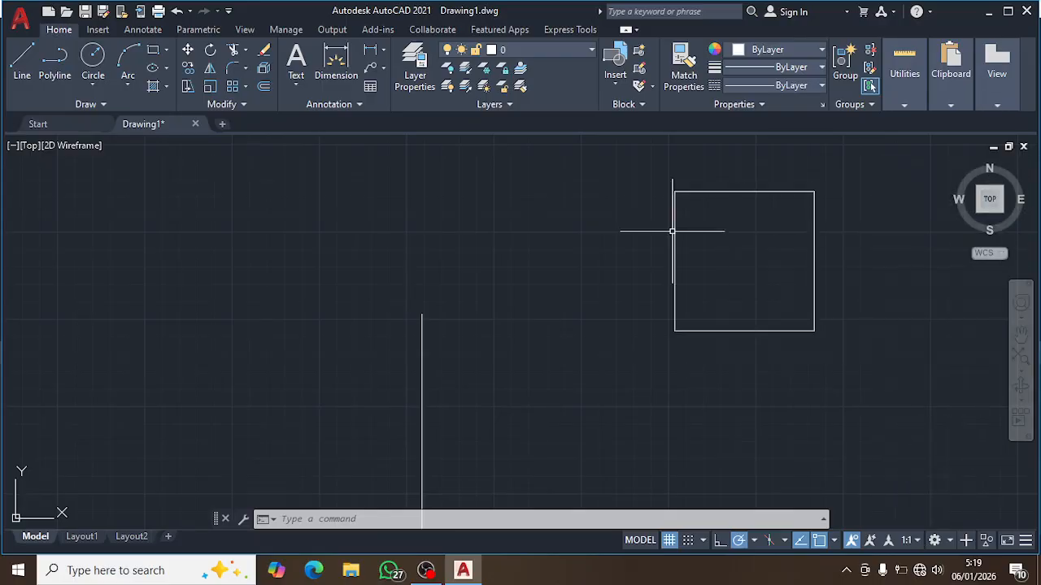
Select the square and all the L shapes with a crossing window and erase them
scroll(465, 273, down, 5)
click(734, 400)
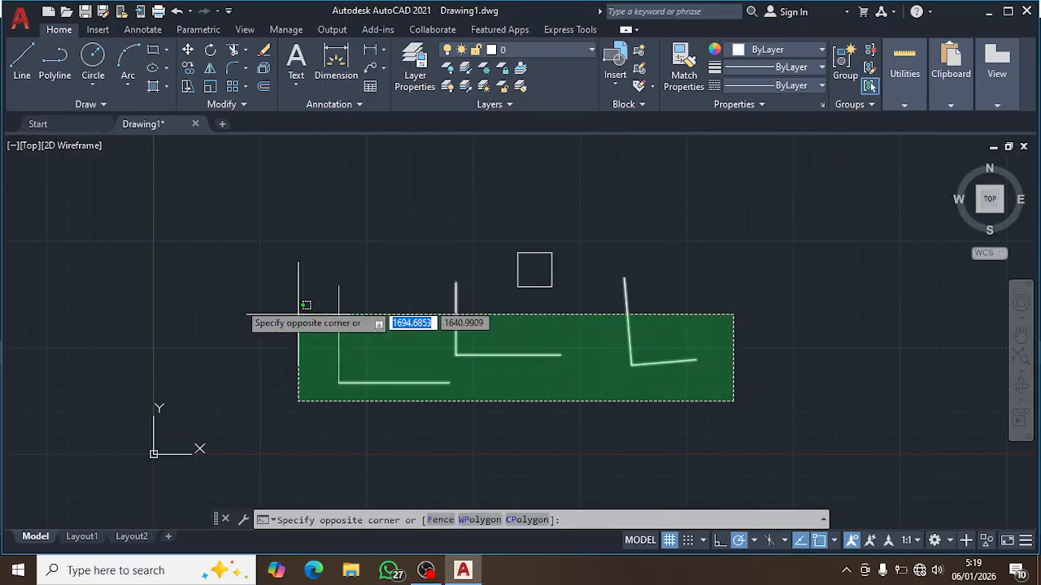
click(203, 224)
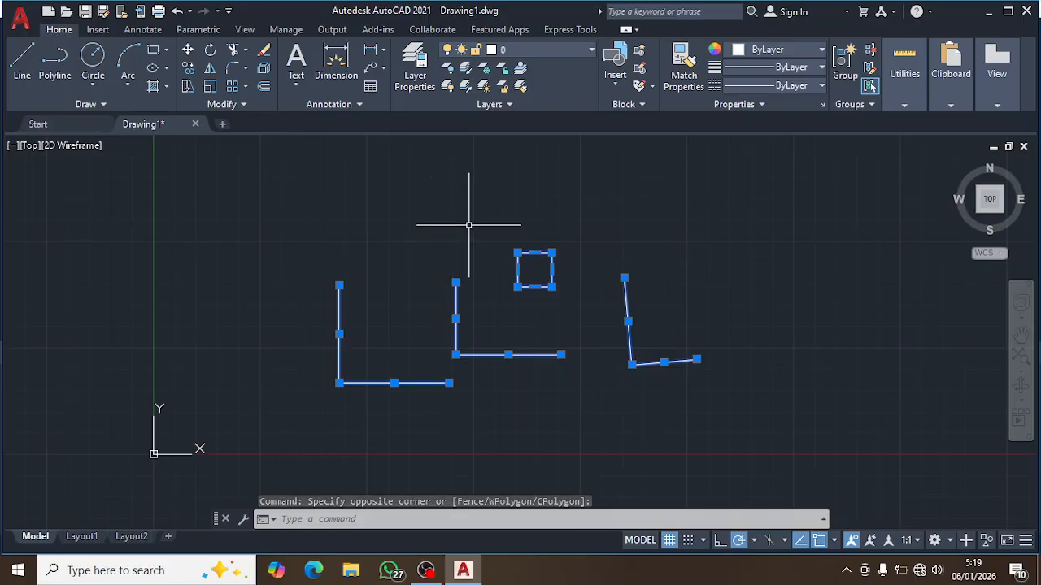
text(e)
key(Return)
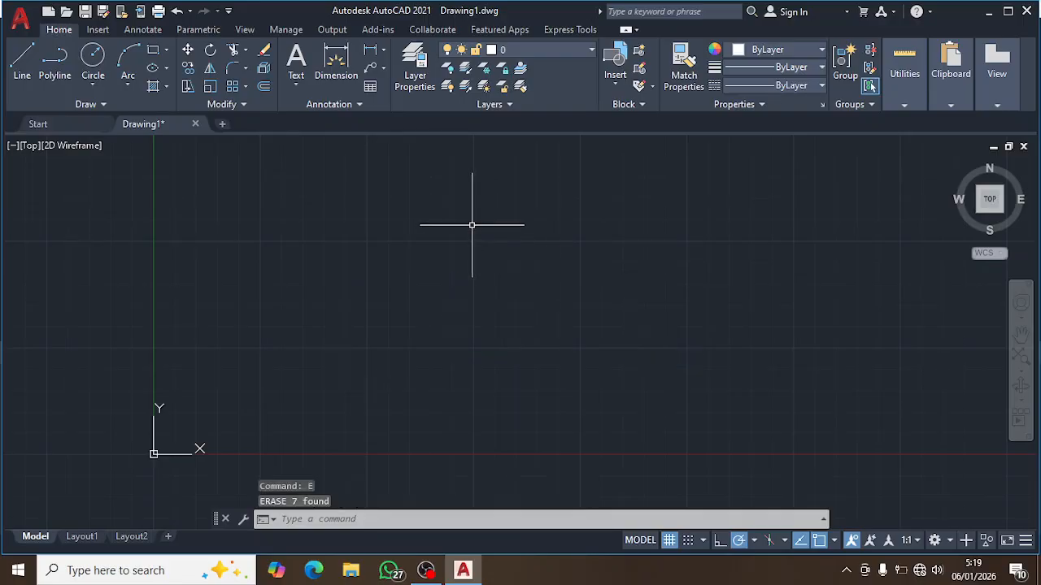
Draw three connected lines with the Line tool, running right, down and back left, leaving the rectangle's left side open
scroll(256, 234, up, 1)
middle_drag(468, 302, 391, 284)
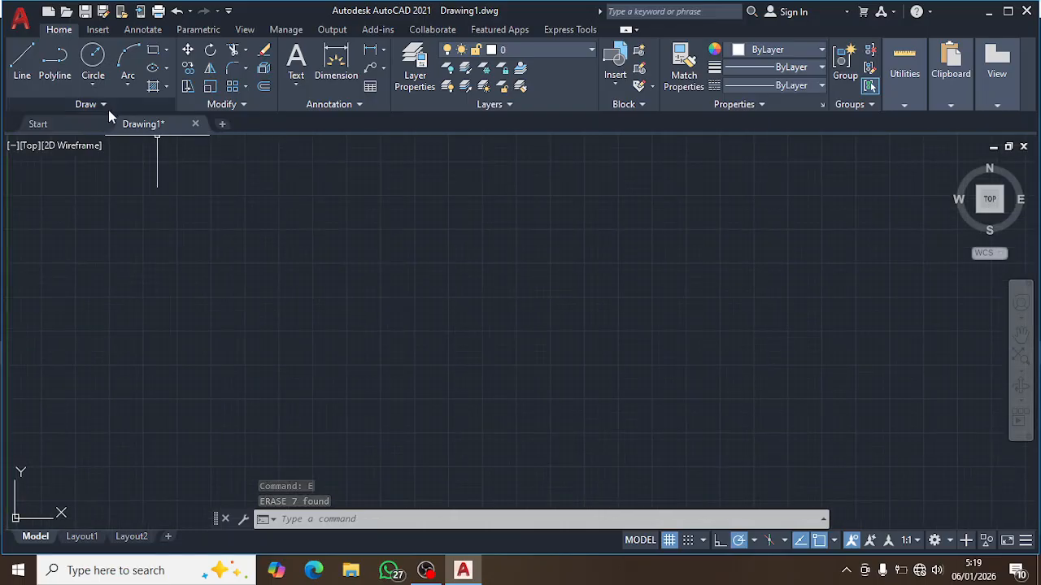
click(22, 61)
click(446, 248)
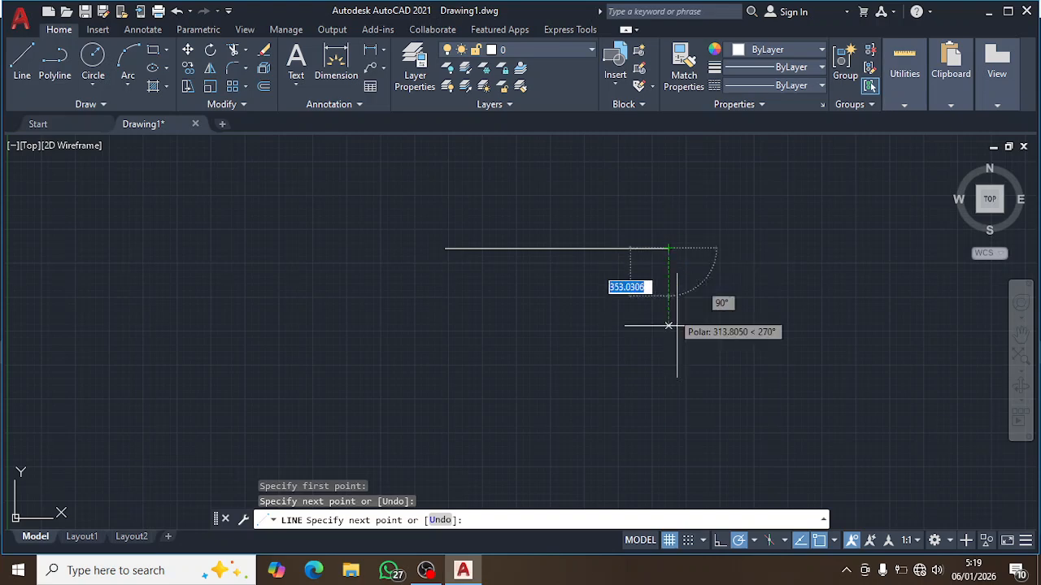
click(668, 402)
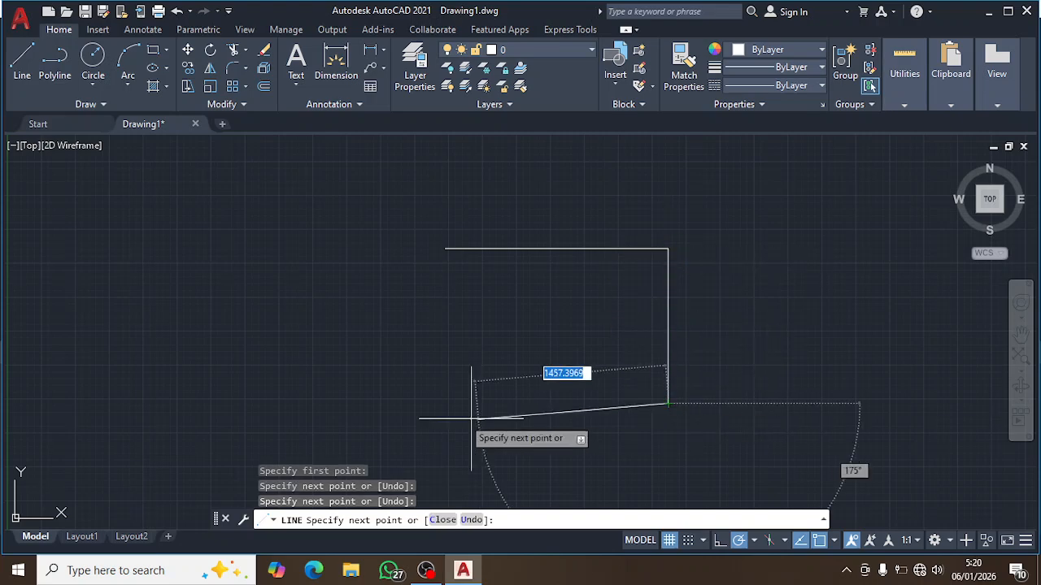
click(452, 402)
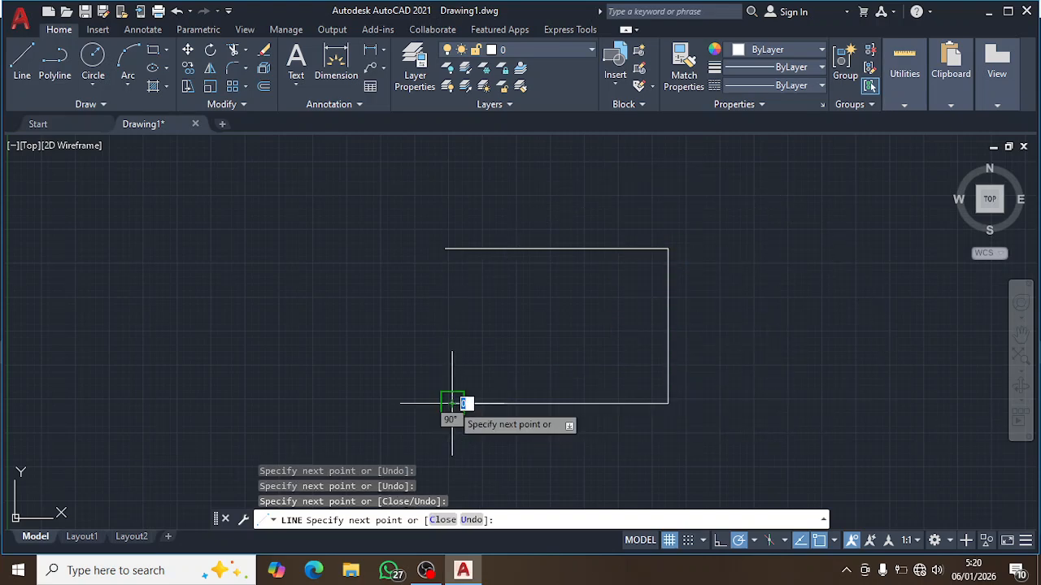
key(Return)
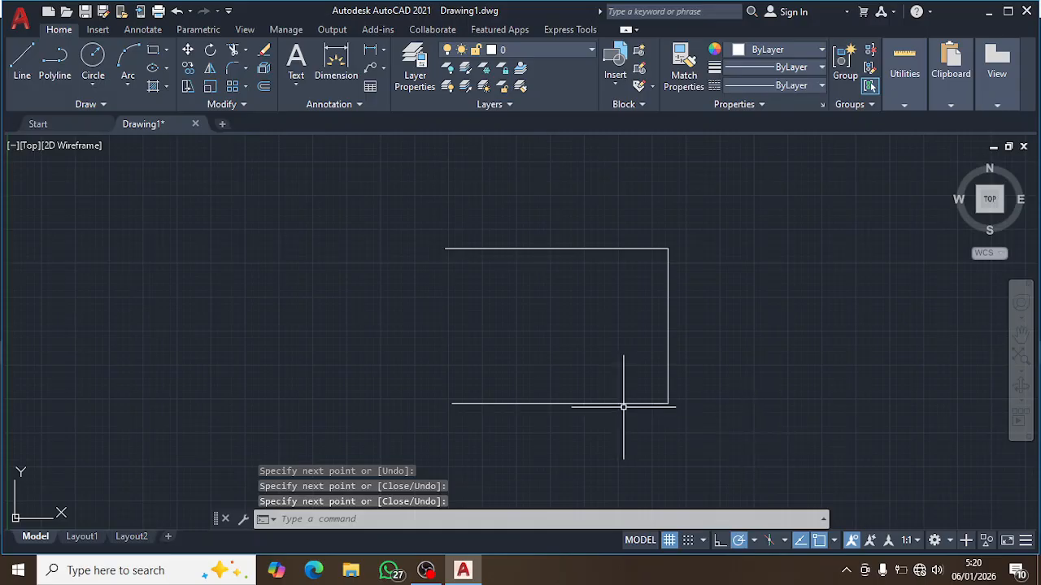
Check how the three lines select together with a crossing window and the lower line individually, clearing each selection
click(754, 431)
click(365, 186)
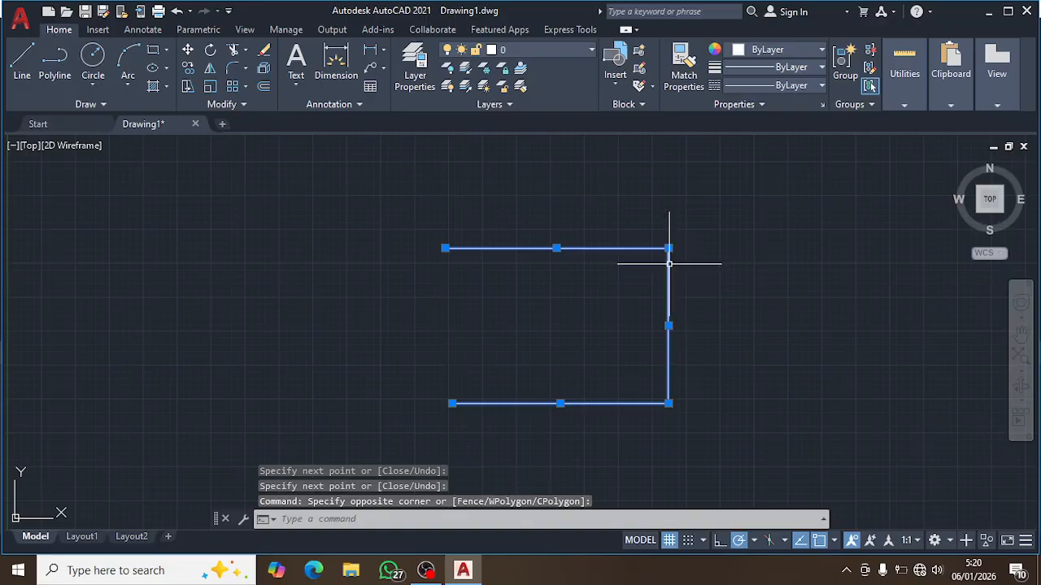
key(Escape)
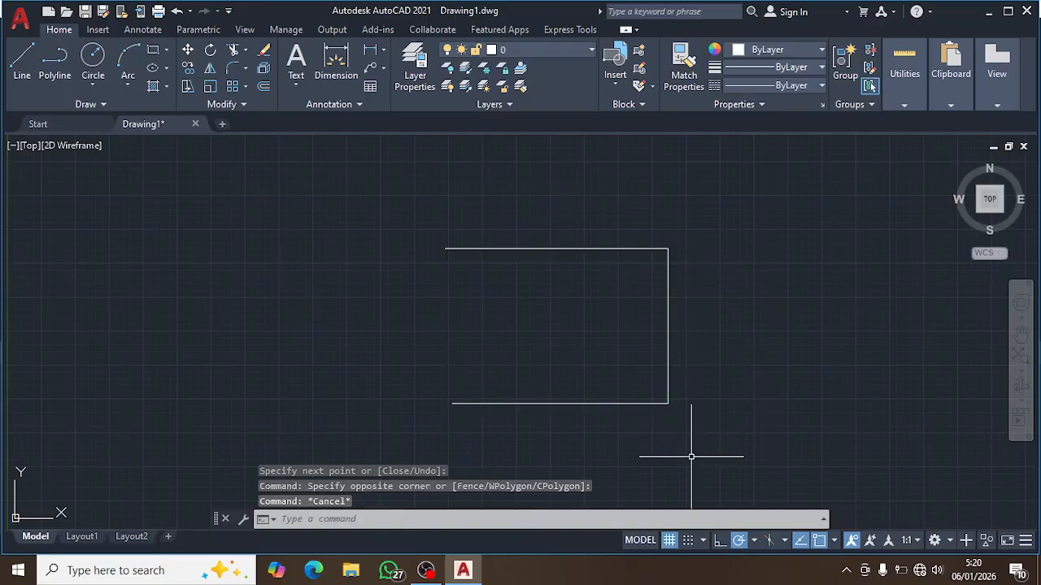
click(591, 404)
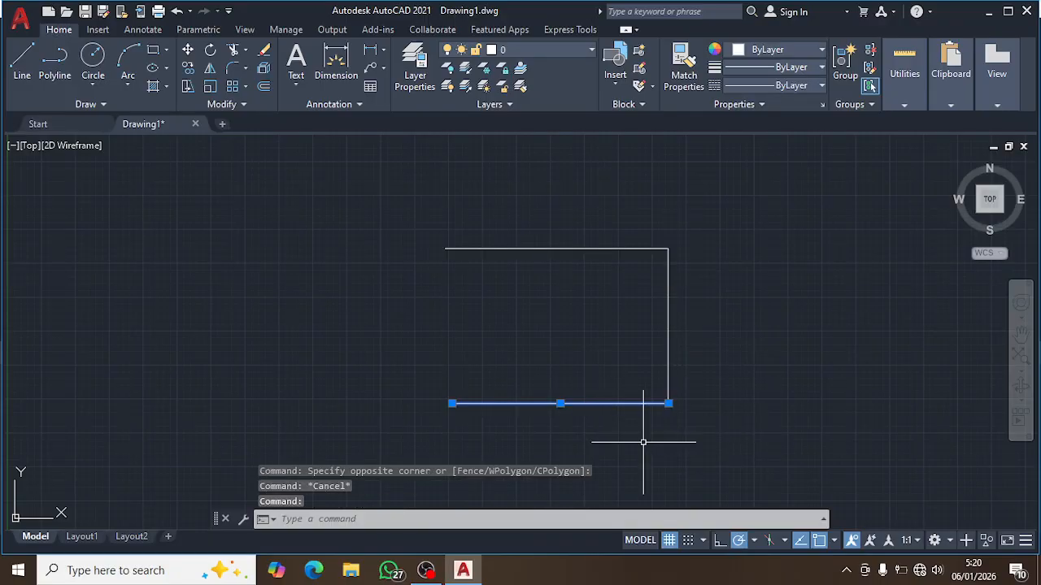
key(Escape)
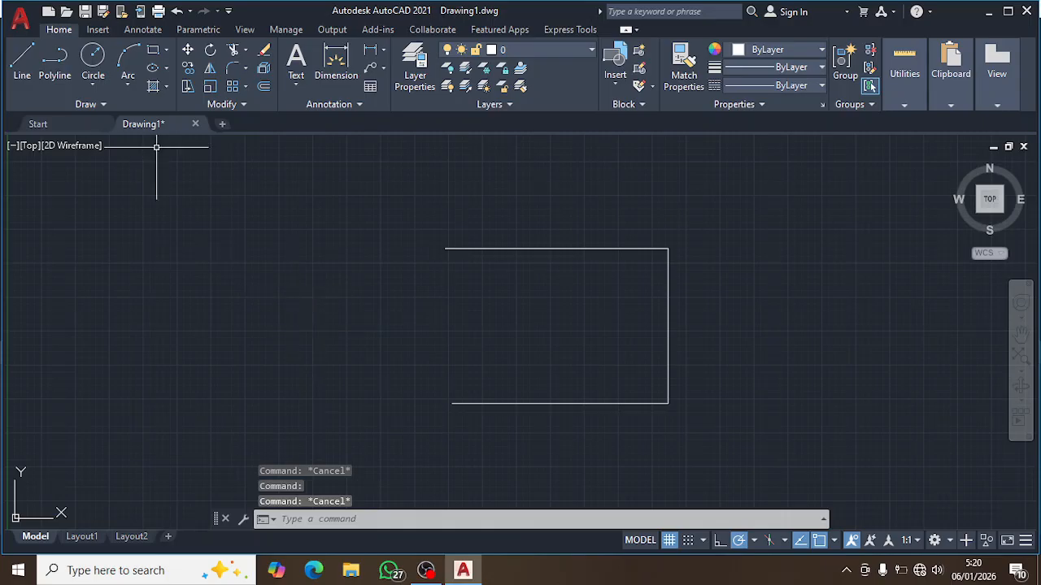
Draw a three-segment polyline beside the lines, running right, down and back left, with its left side open
click(55, 59)
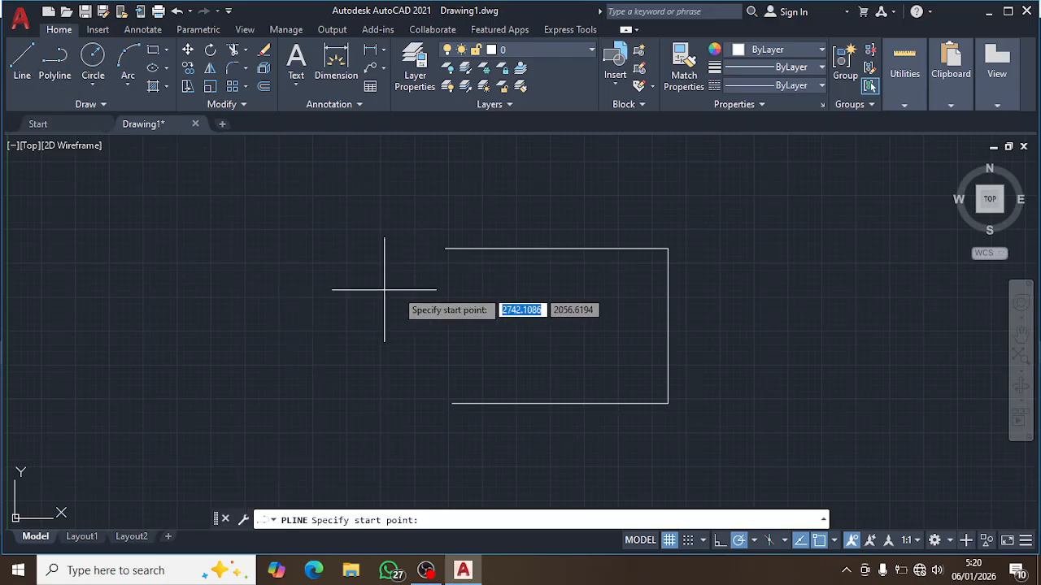
click(740, 250)
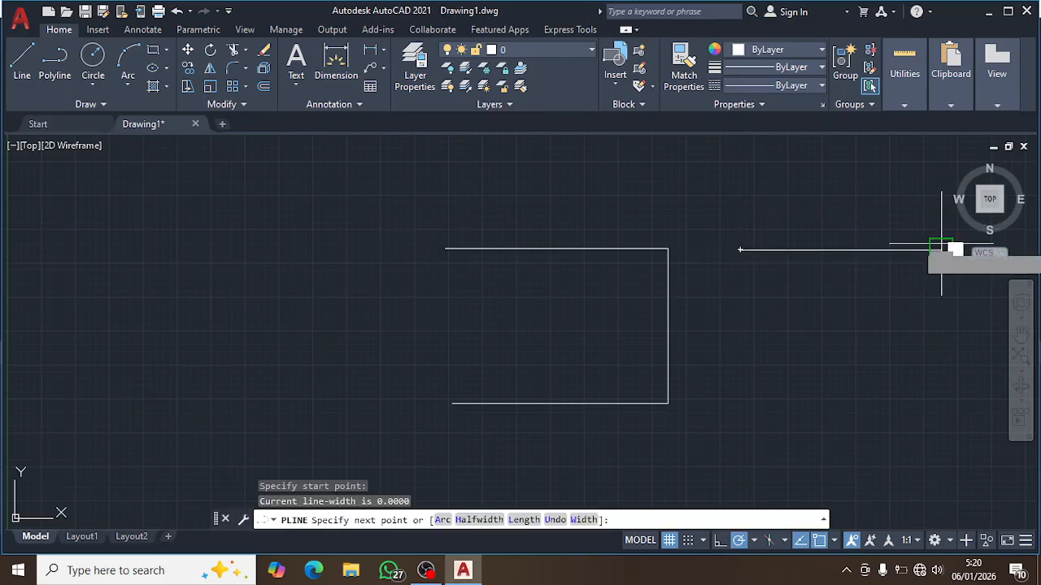
click(941, 441)
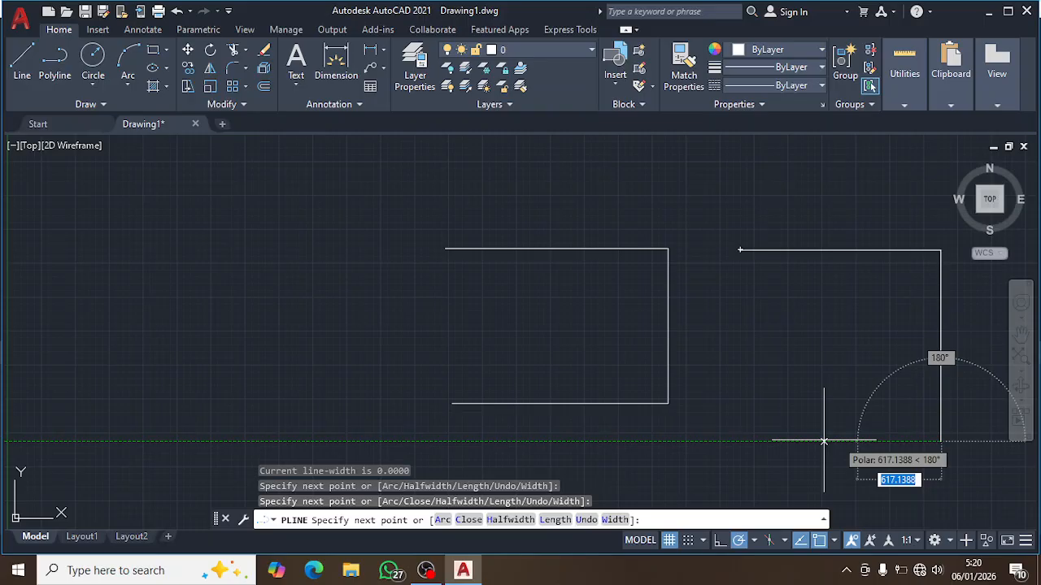
click(739, 442)
key(Escape)
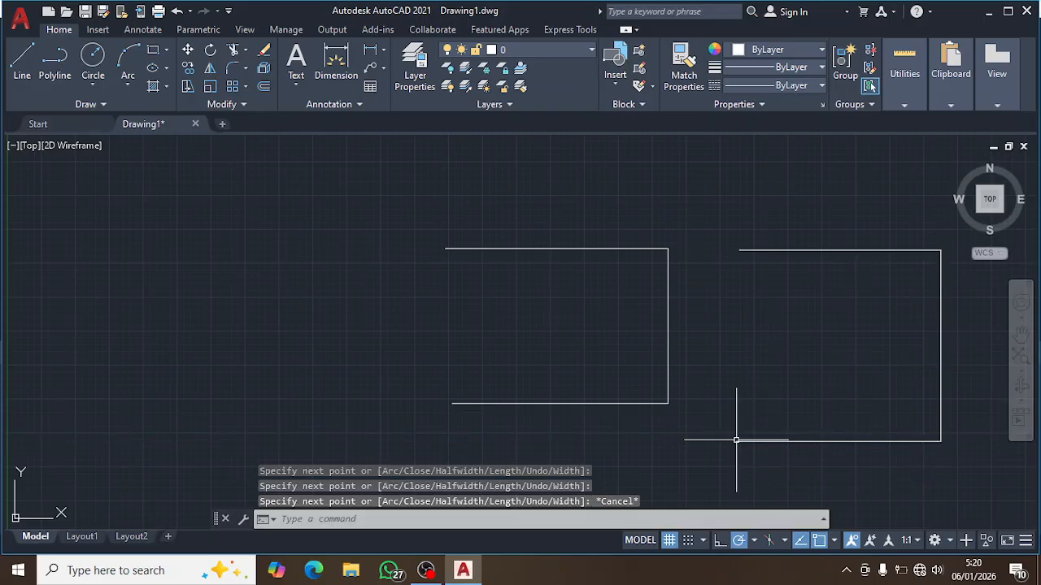
Check the selection of the polyline alone and together with the three lines, preview the Erase command, and cancel without erasing
click(866, 441)
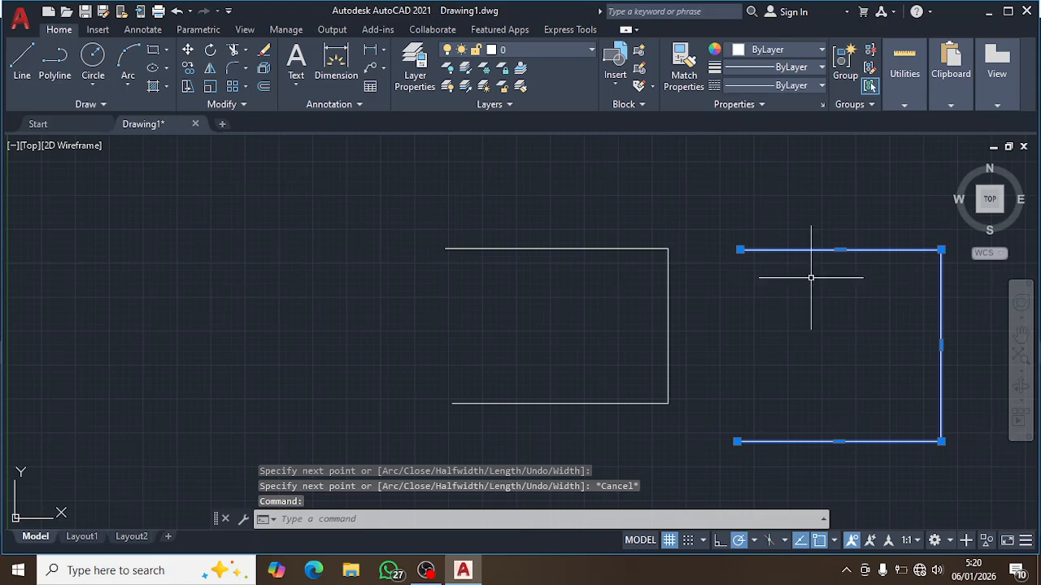
click(974, 467)
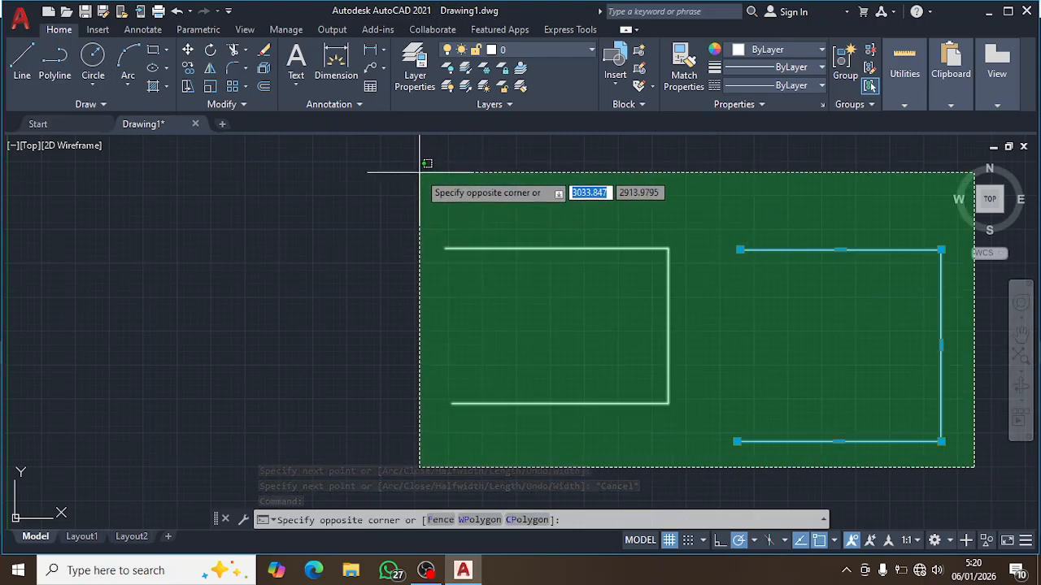
click(392, 168)
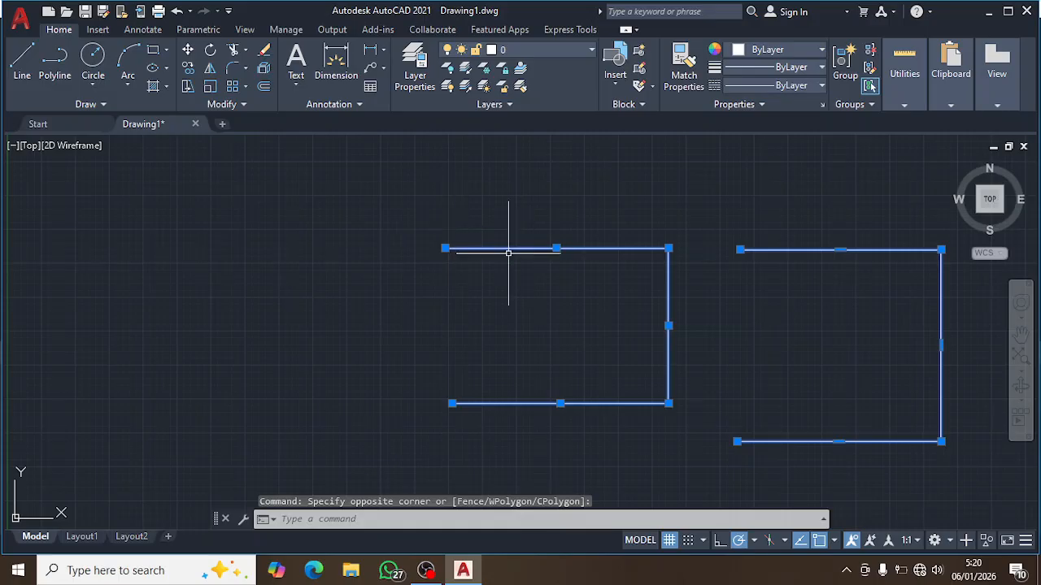
text(E)
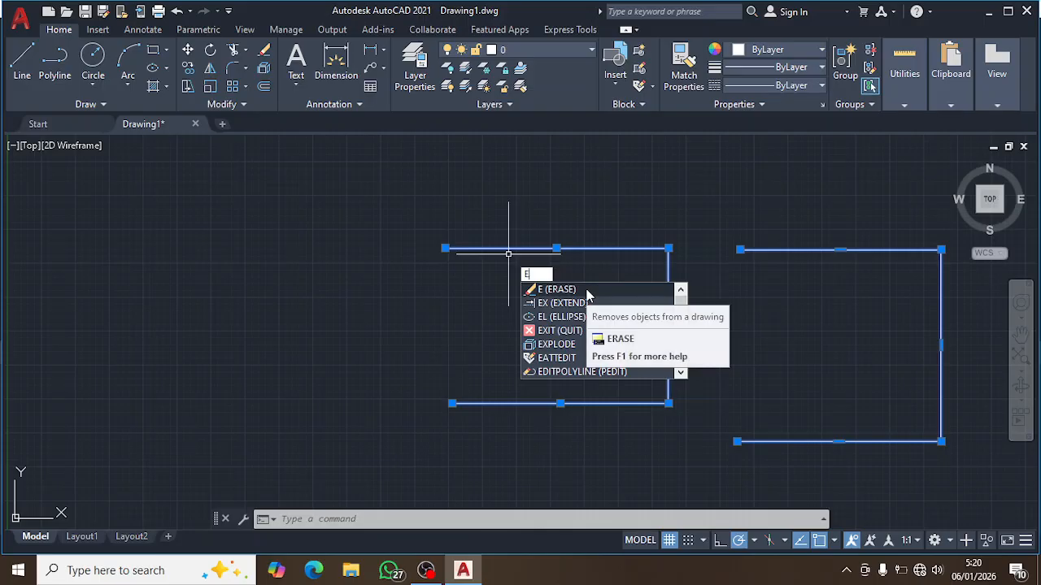
key(Escape)
key(Escape)
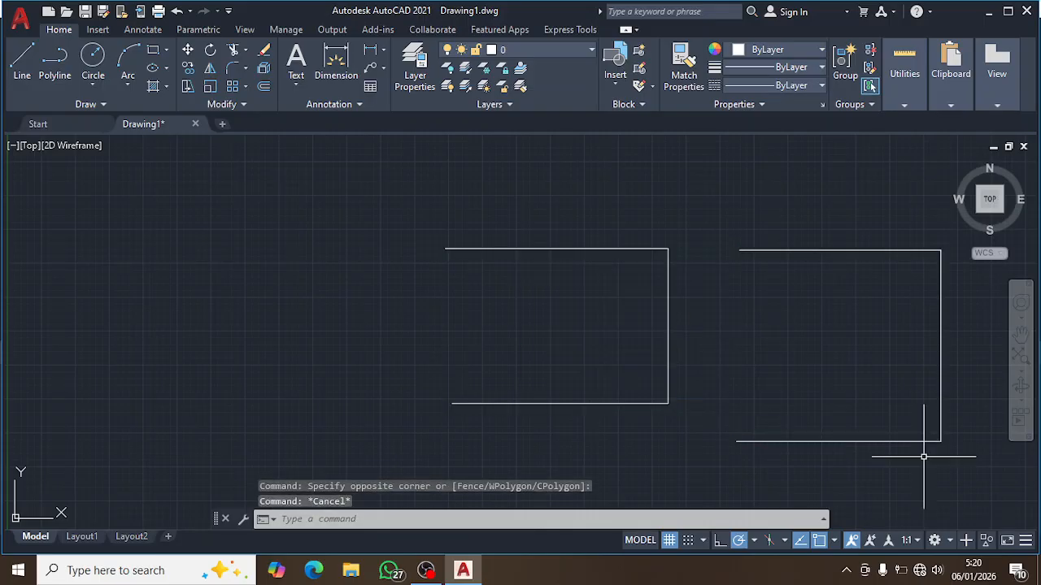
Erase the three separate lines and the polyline together using a crossing selection
click(952, 470)
click(562, 211)
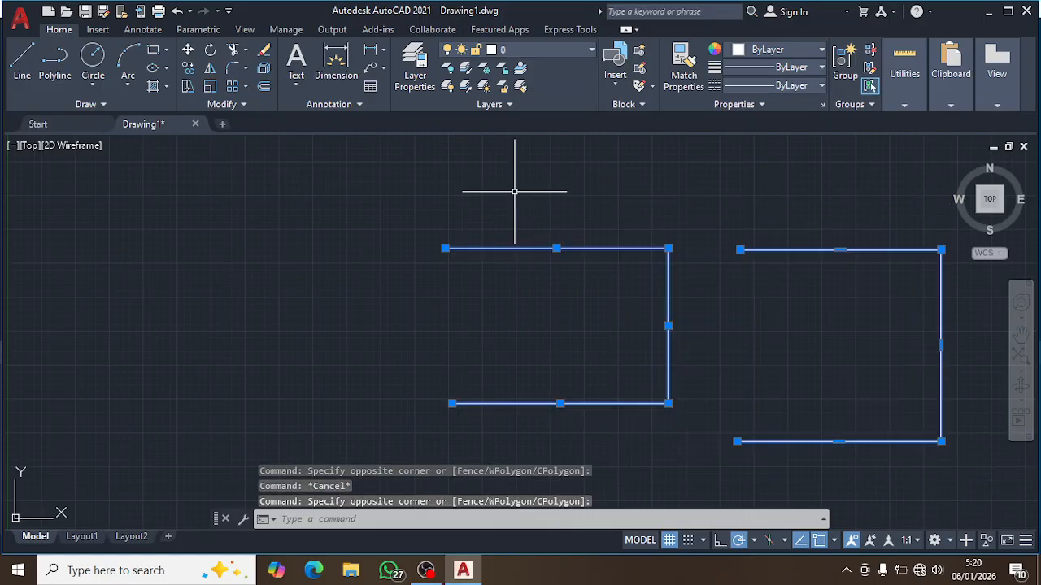
key(Delete)
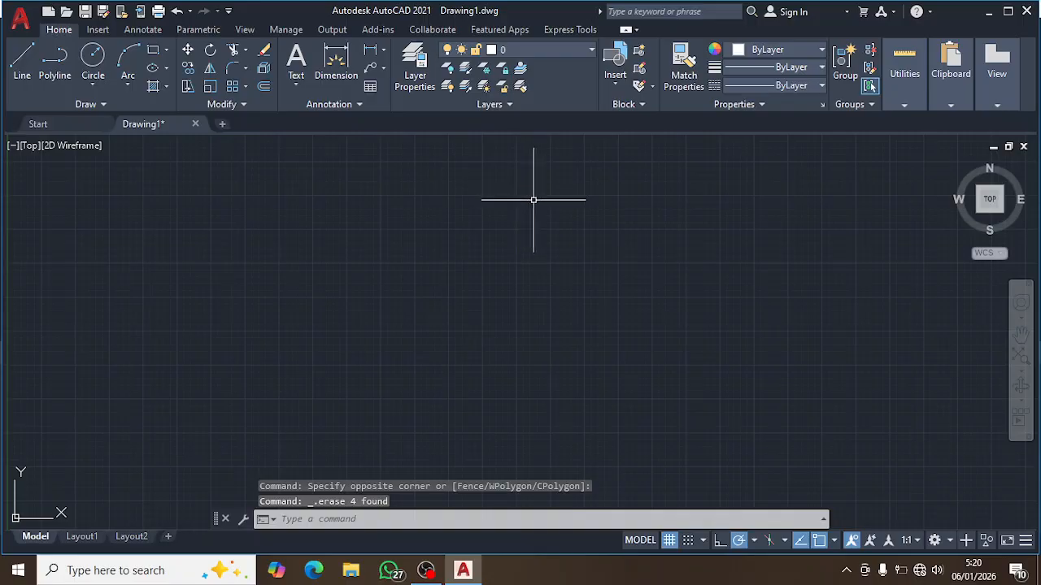
key(Escape)
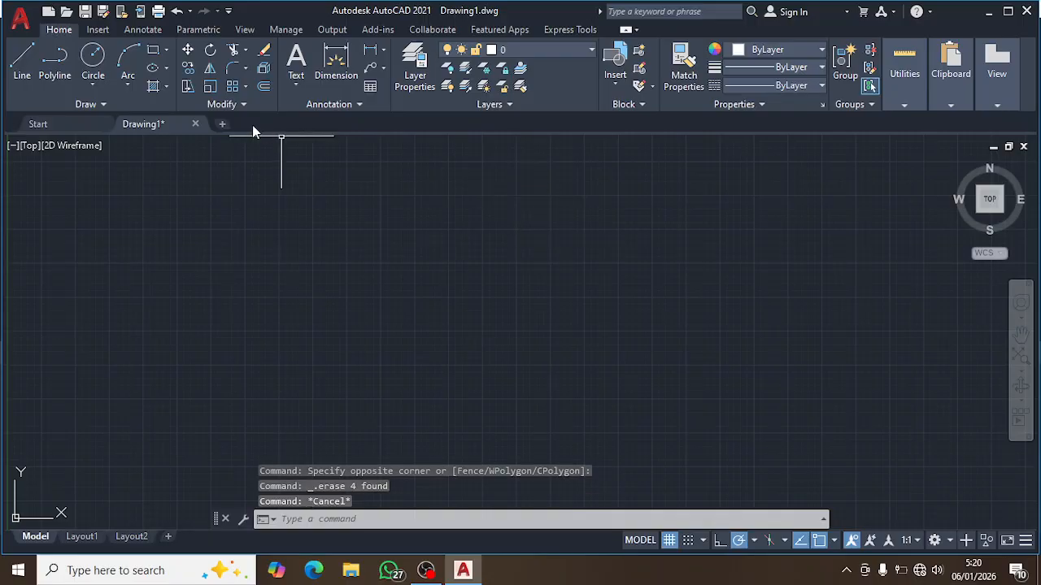
Draw a circle by center and radius in the upper middle of the empty drawing, with a radius of 200
click(102, 87)
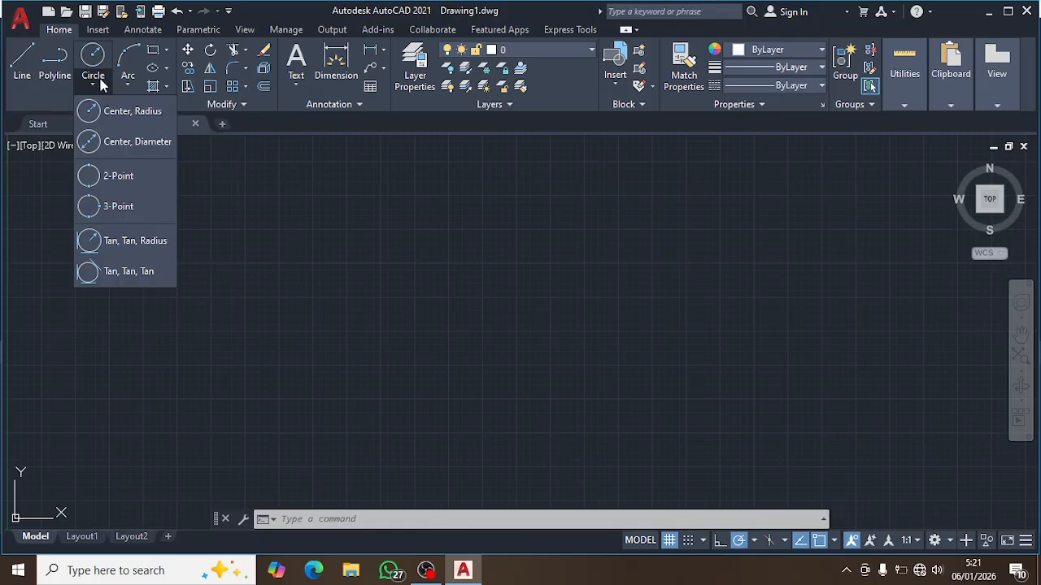
click(109, 122)
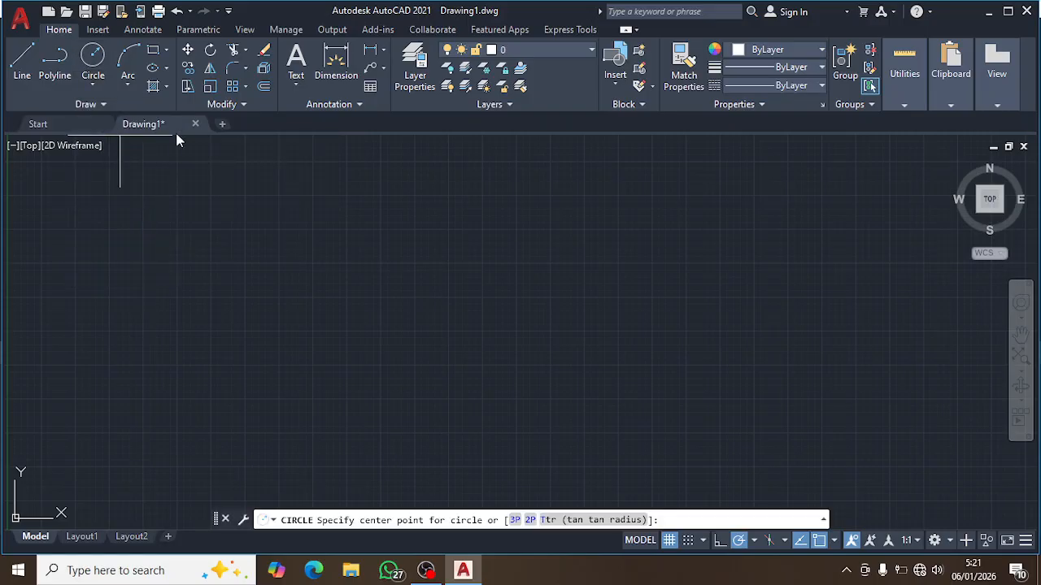
click(440, 221)
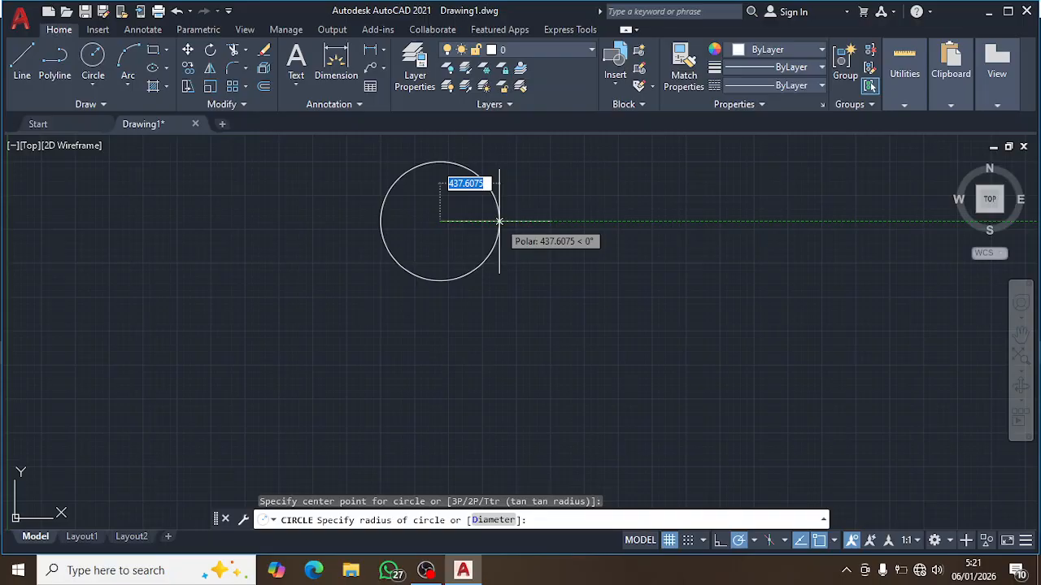
text(200)
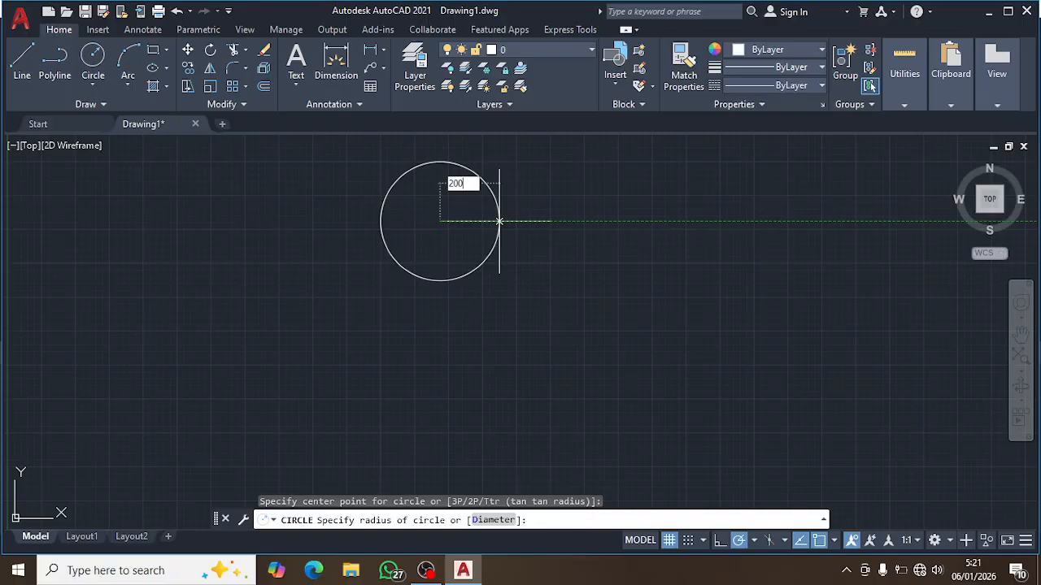
key(Return)
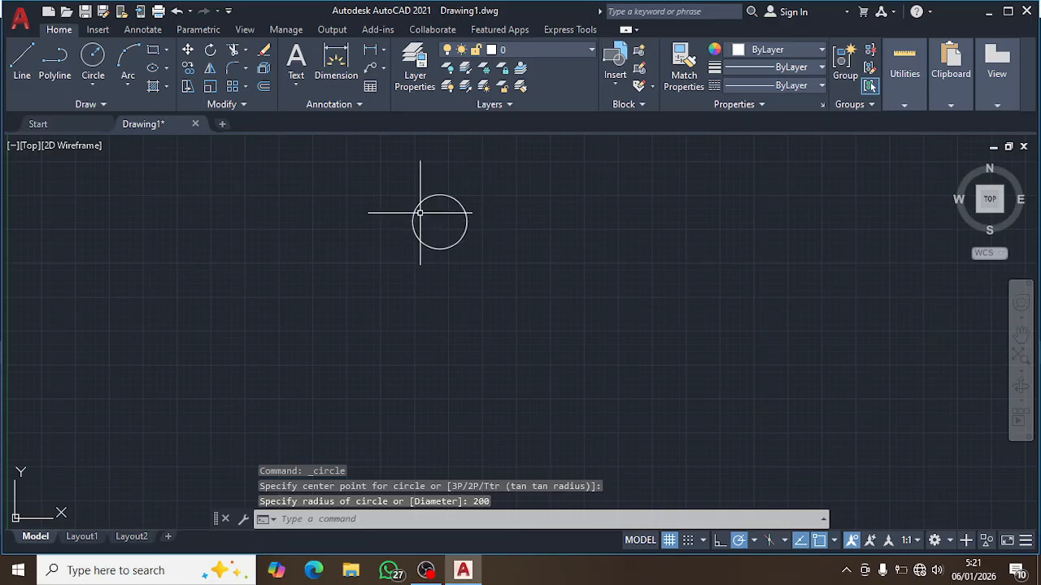
scroll(418, 214, up, 4)
scroll(504, 274, down, 2)
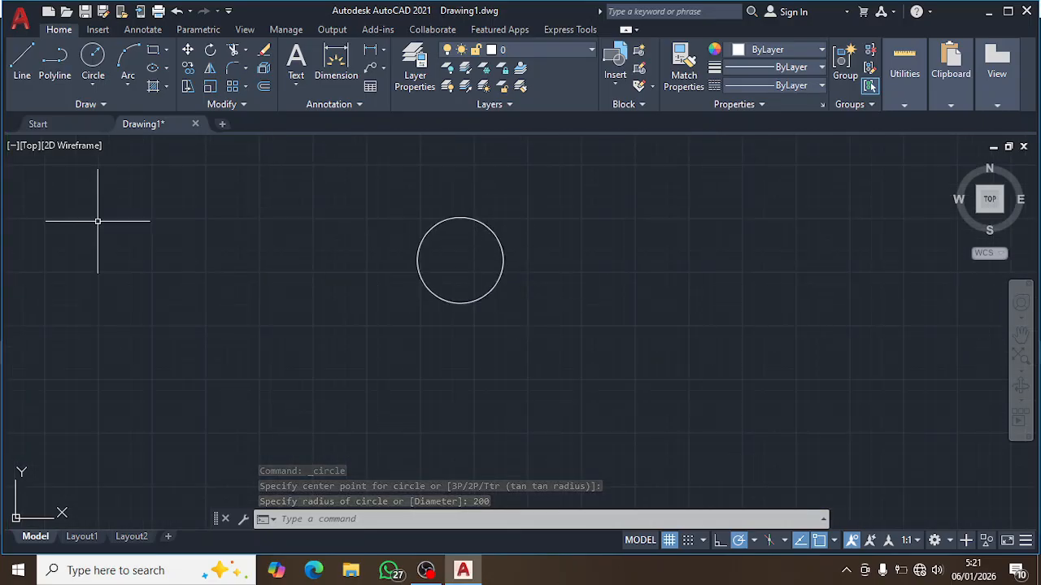
Draw a second circle by center and diameter, right of and slightly above the first, with a diameter of 200
click(93, 74)
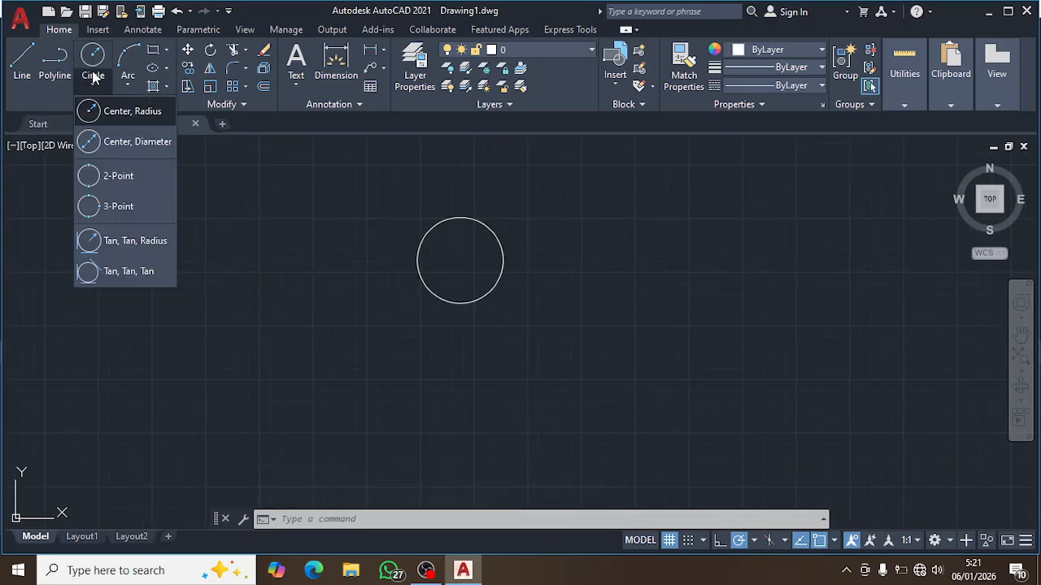
click(121, 138)
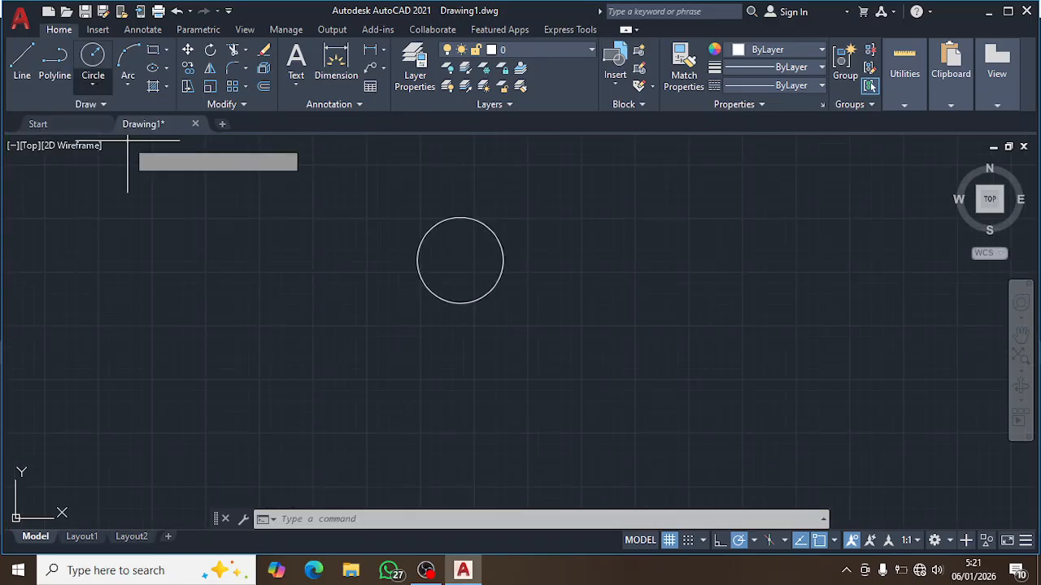
click(591, 228)
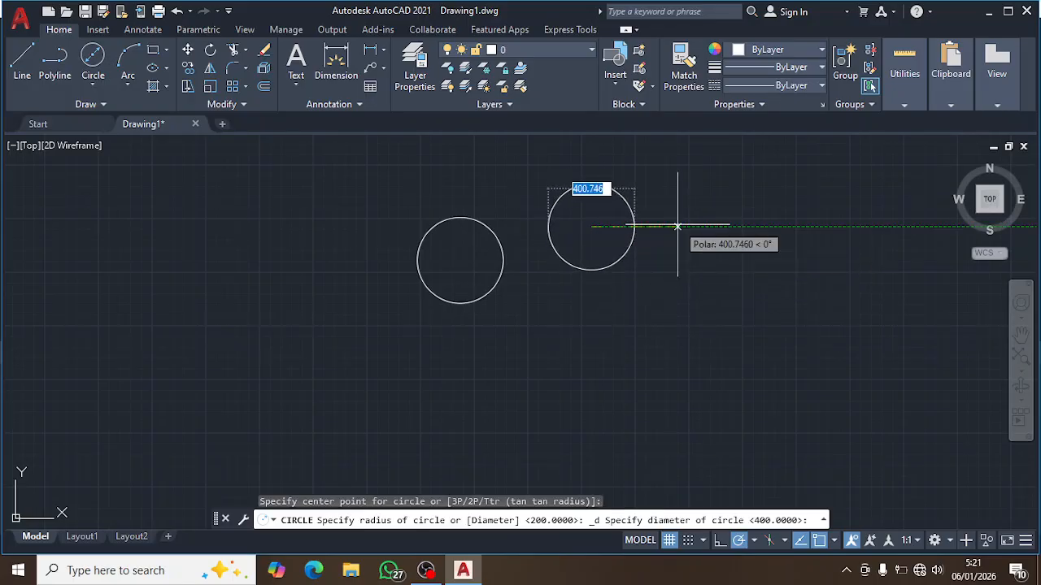
text(2)
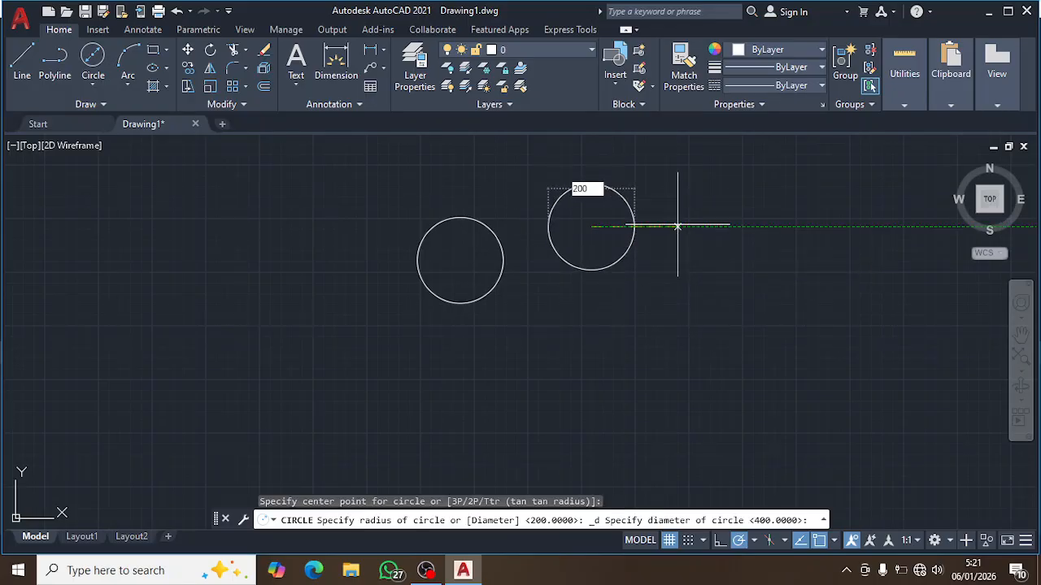
text(00)
key(Return)
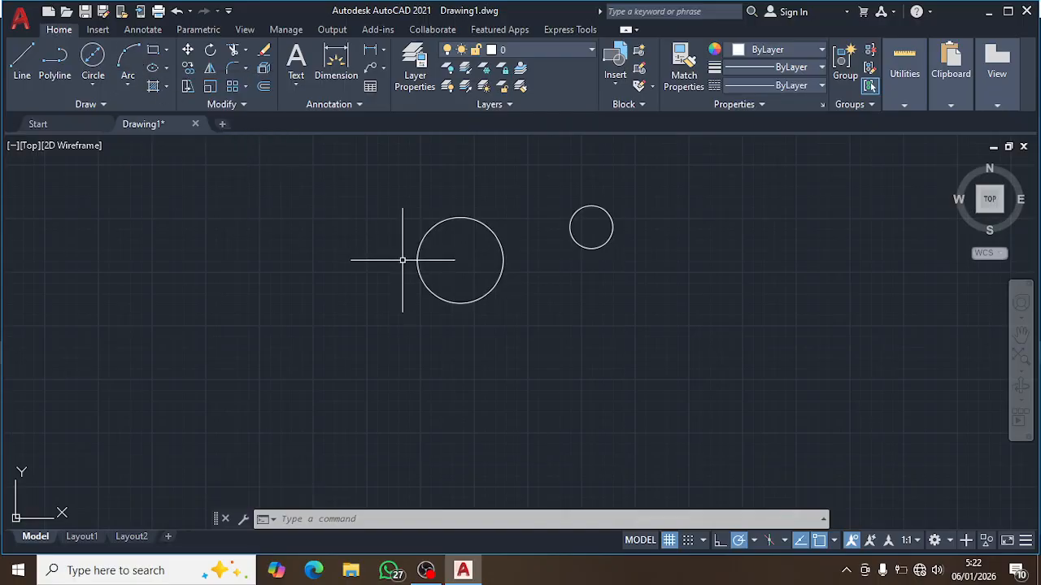
Draw an L-shaped polyline right of the circles, running about 776 units down and then about 840 units right
scroll(613, 376, down, 2)
text(pl)
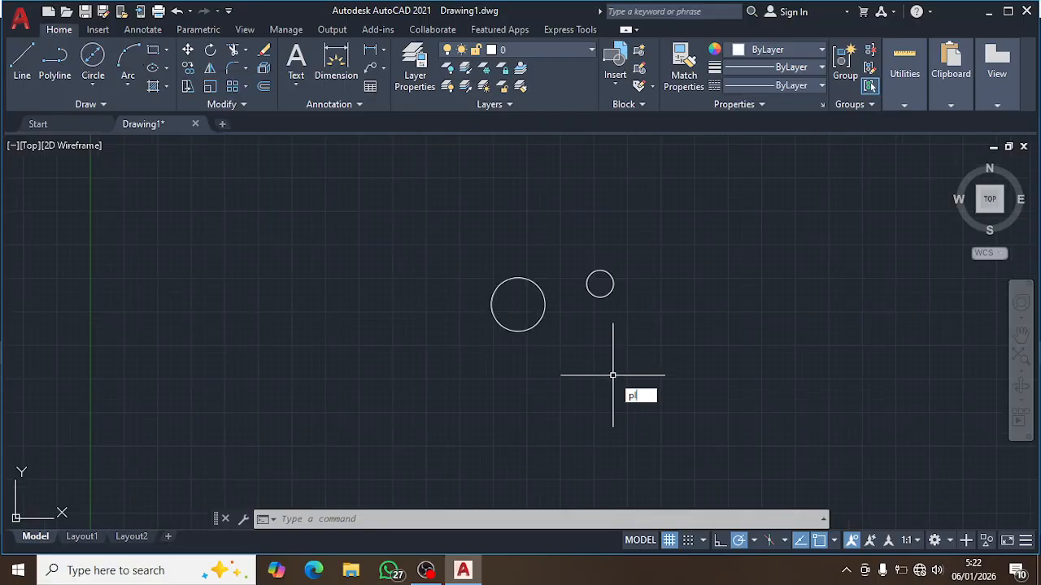
key(Return)
click(677, 273)
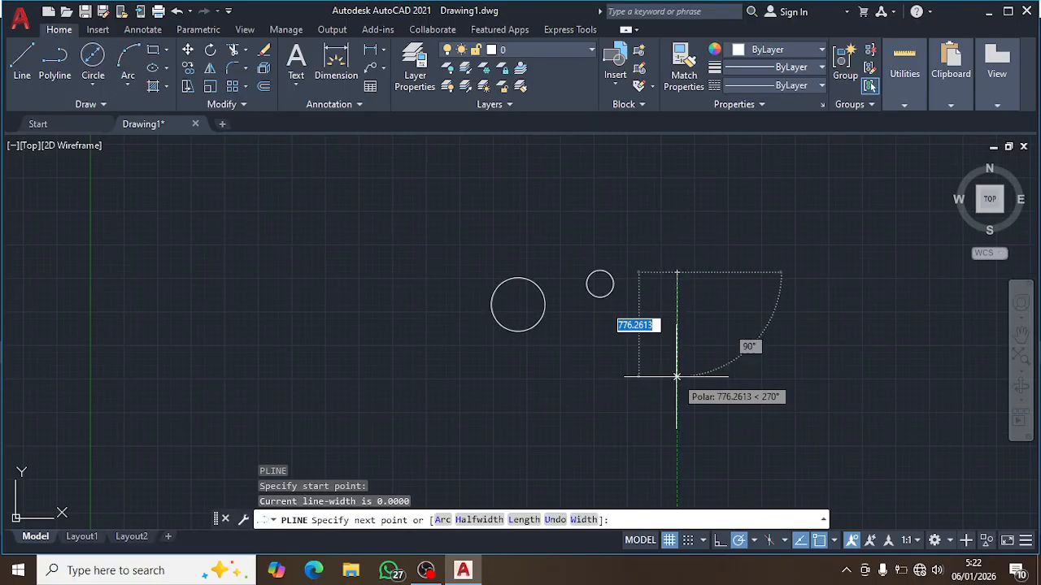
click(676, 377)
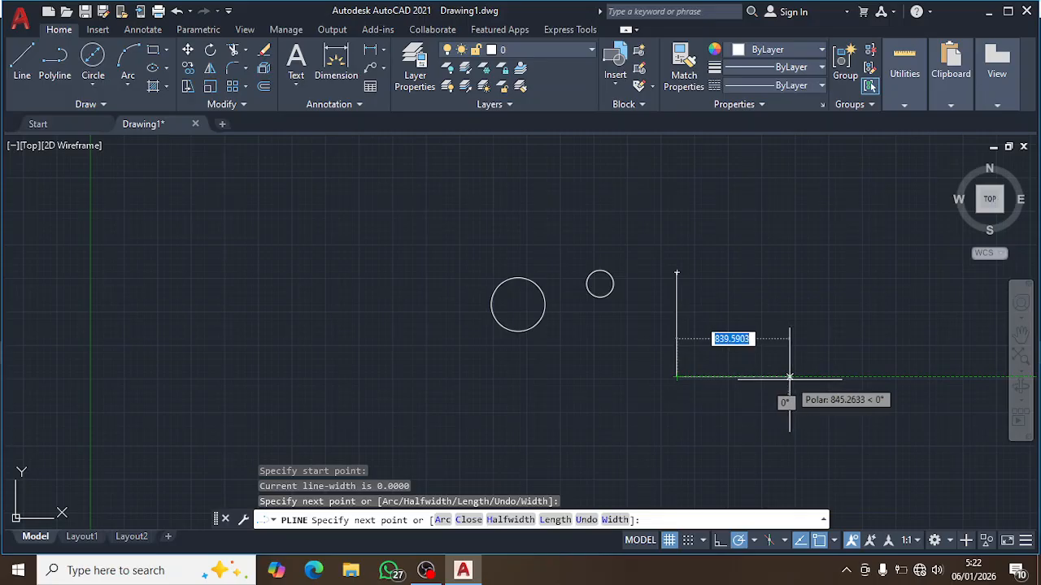
click(788, 376)
key(Return)
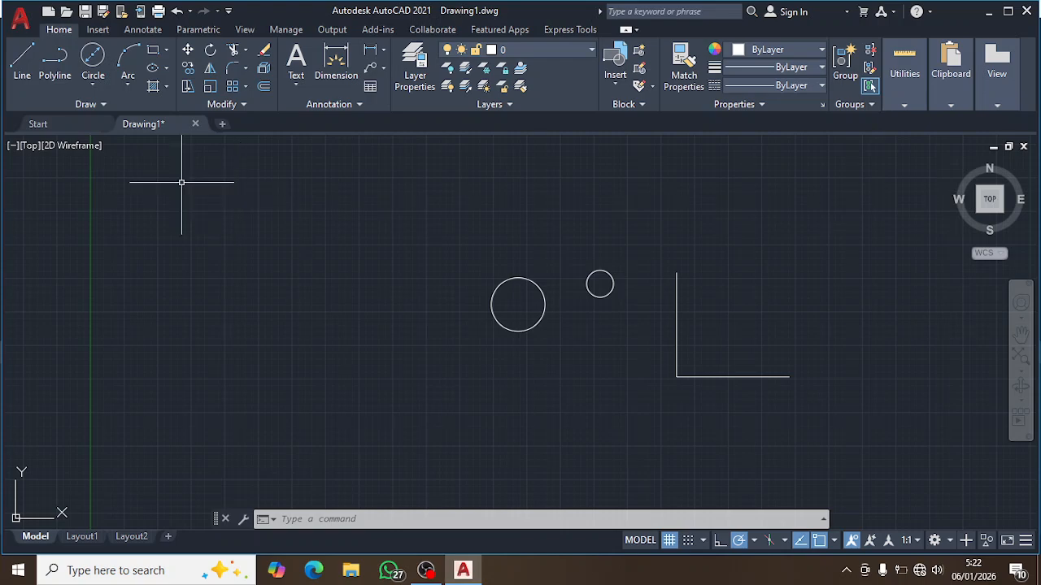
Draw a shallow three-point arc from the L-shaped polyline's upper end to its lower-right end
click(132, 75)
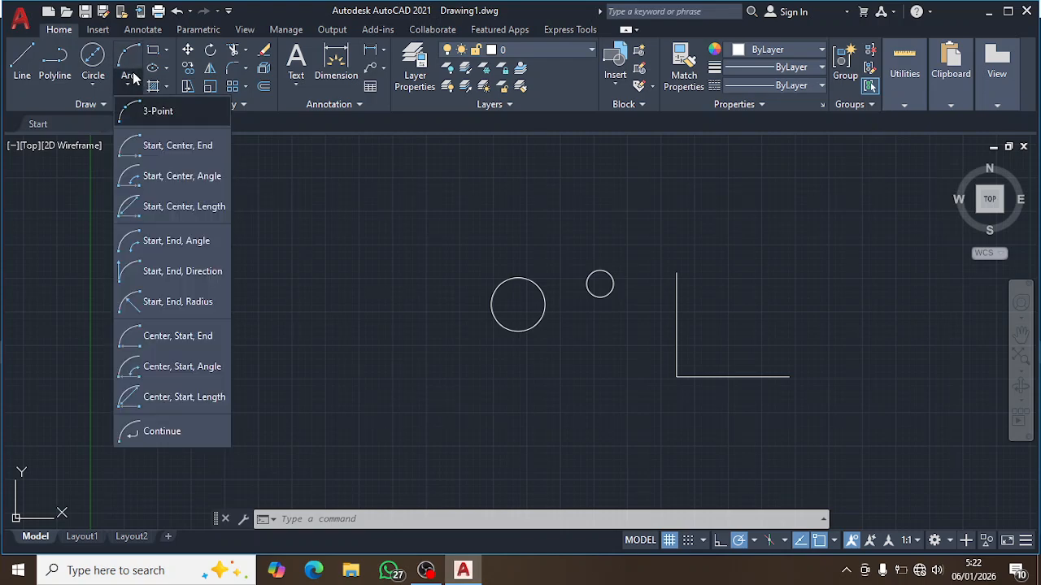
click(132, 71)
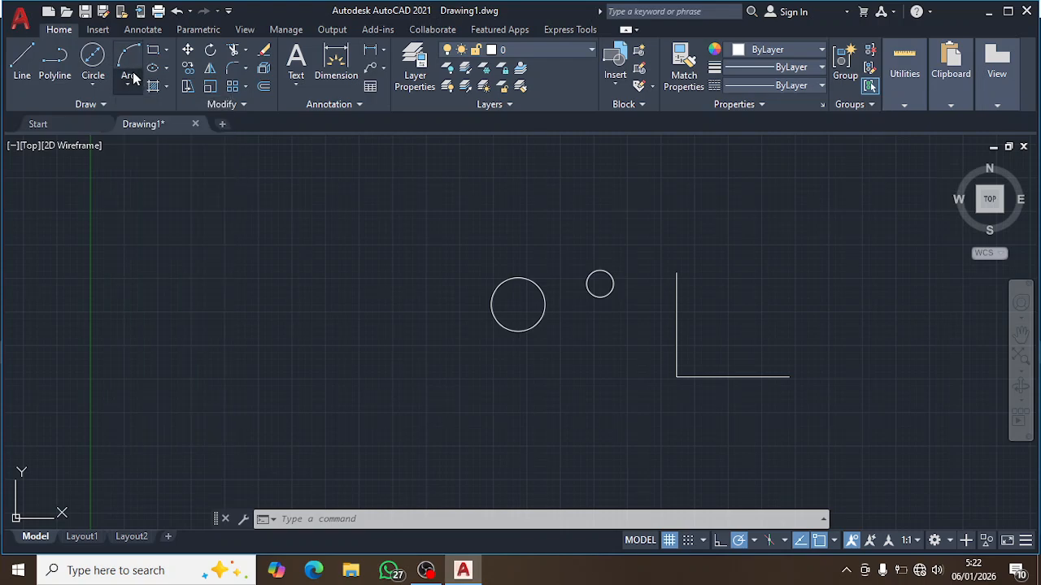
click(134, 56)
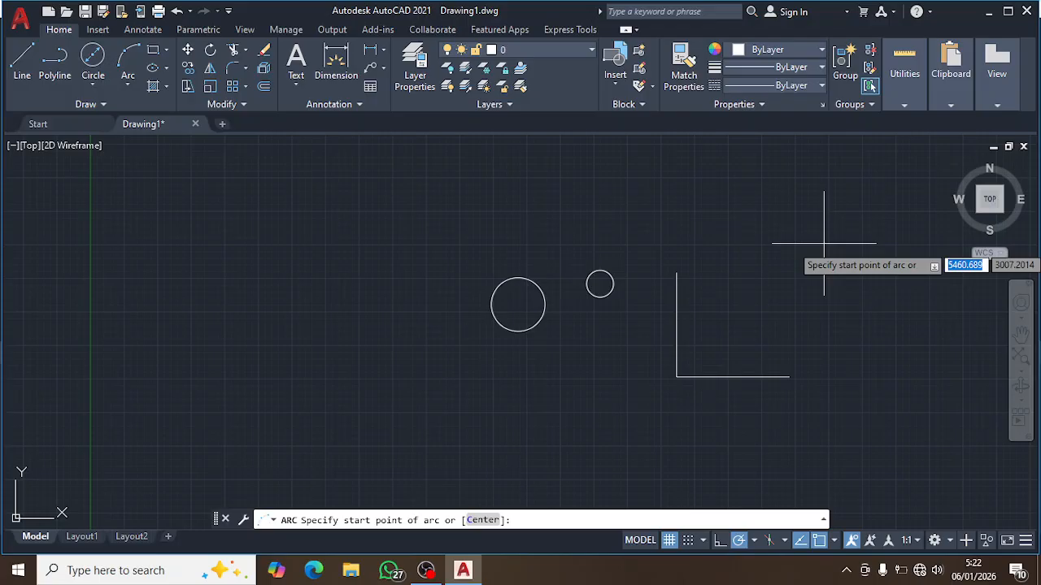
click(677, 274)
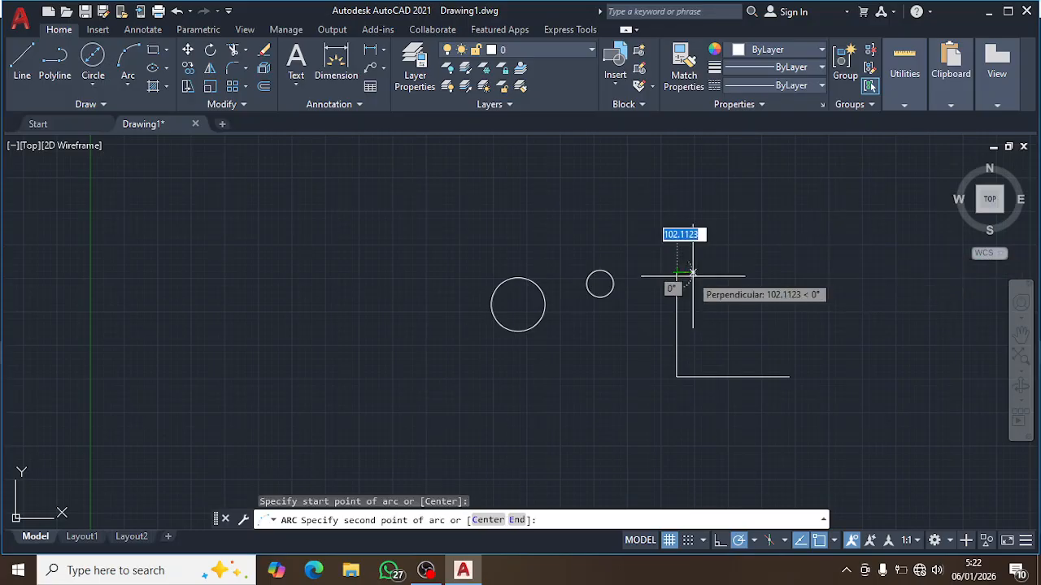
click(740, 319)
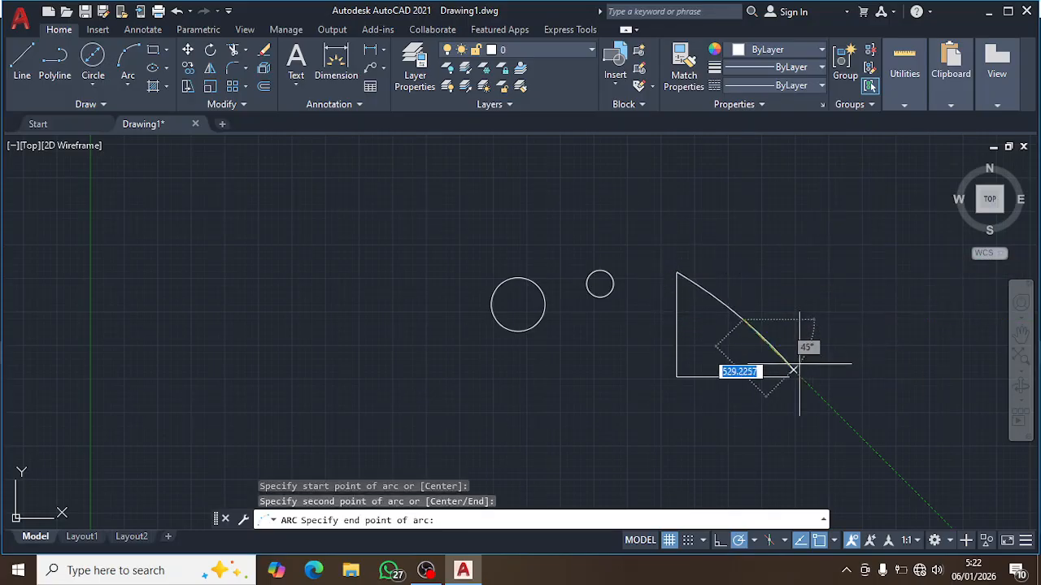
click(789, 376)
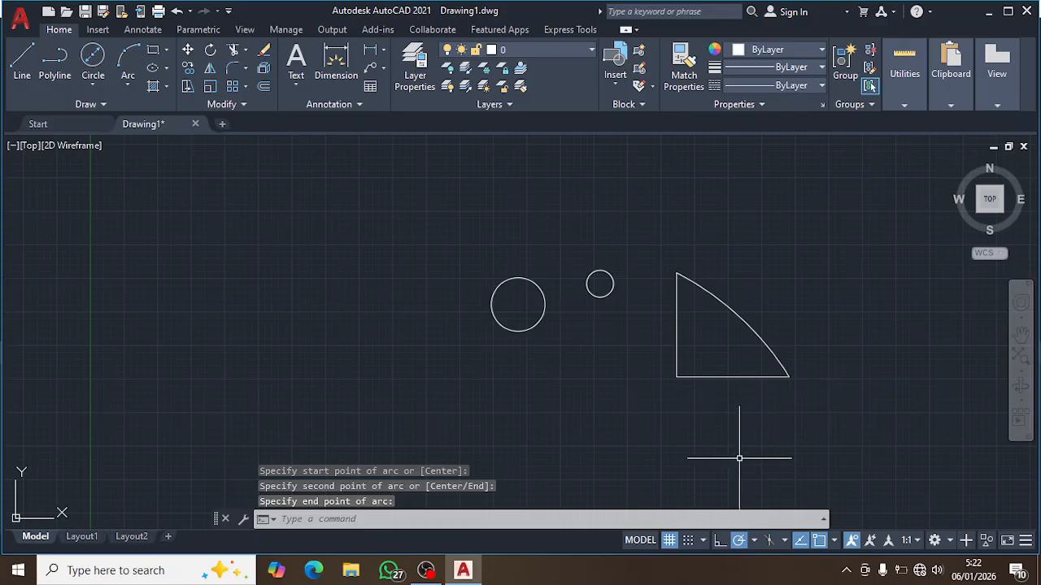
Erase the shallow arc joining the L-shaped polyline's ends
click(835, 300)
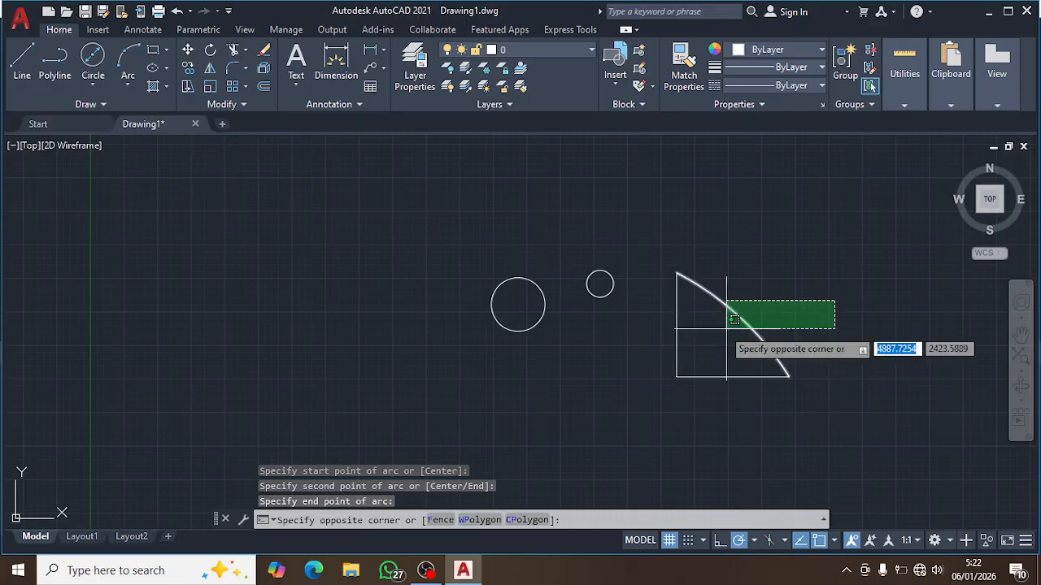
click(723, 329)
key(Delete)
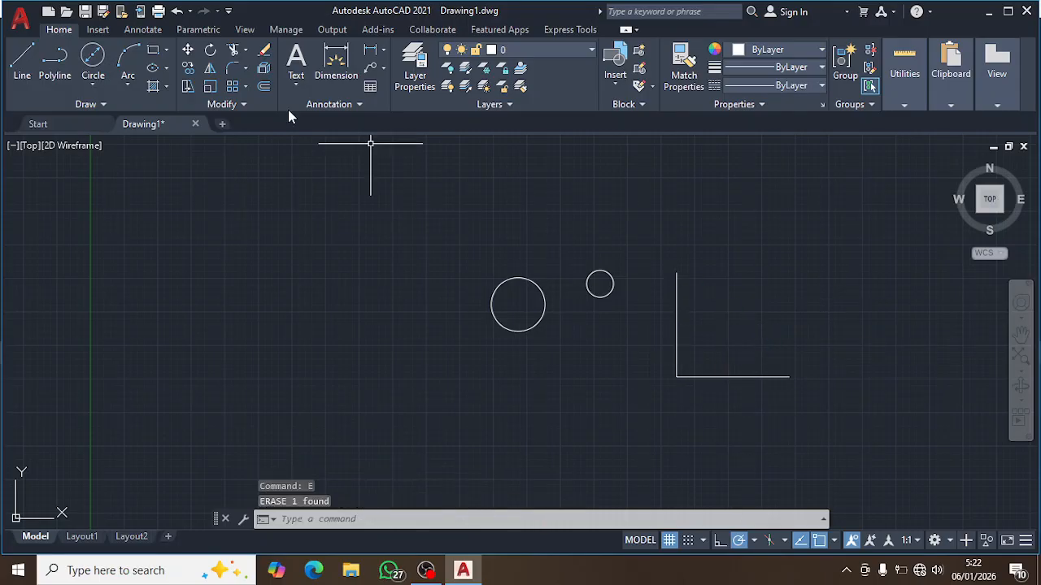
Draw a three-point arc from the polyline's upper end through a point directly above its lower-right end, finishing at that end
click(128, 61)
click(677, 274)
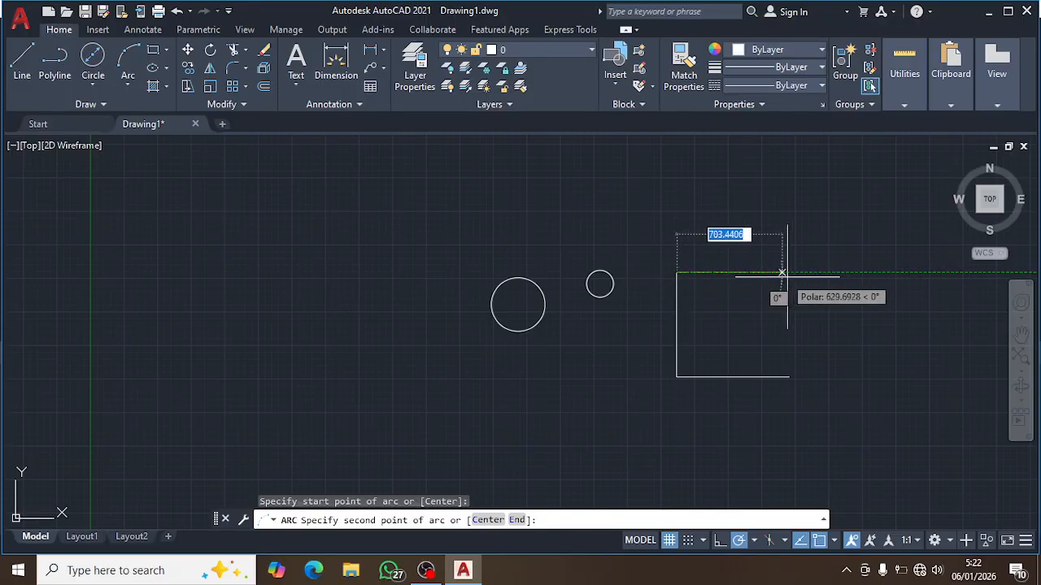
click(788, 272)
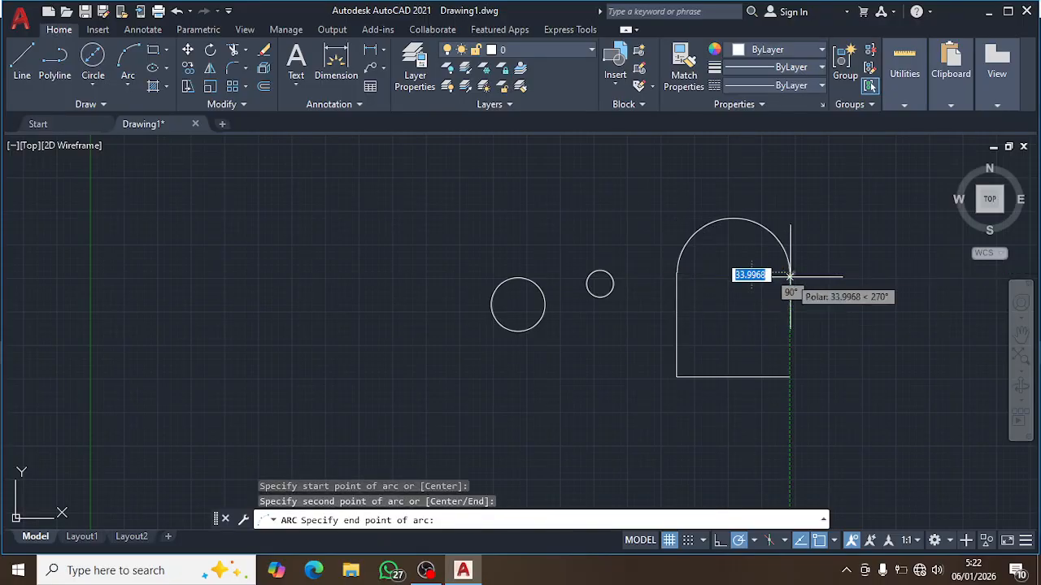
click(788, 376)
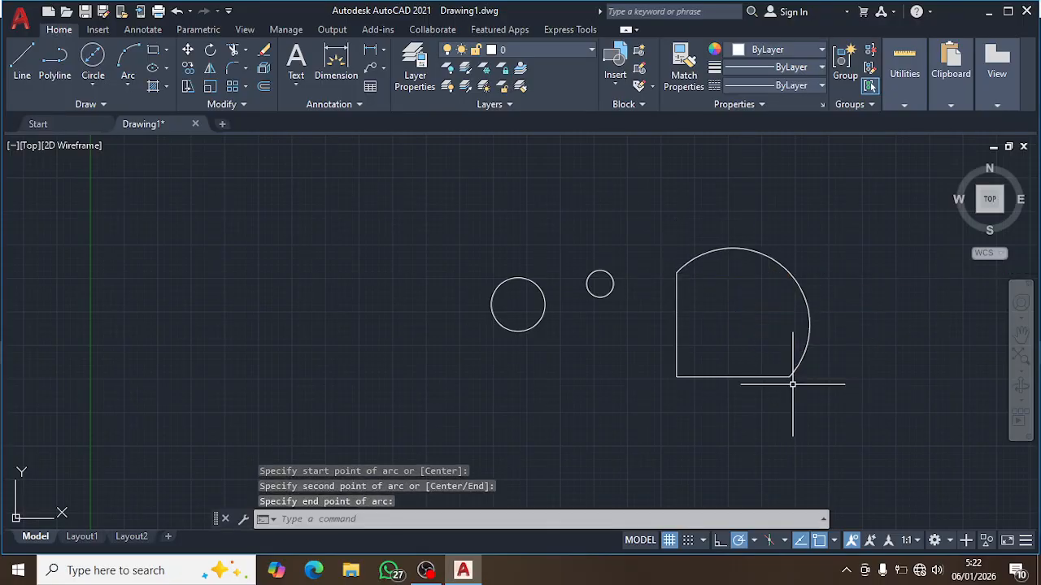
Stretch the arc's midpoint grip inward so the arc bulges less between the polyline's ends, and clear the selection
click(796, 279)
click(789, 267)
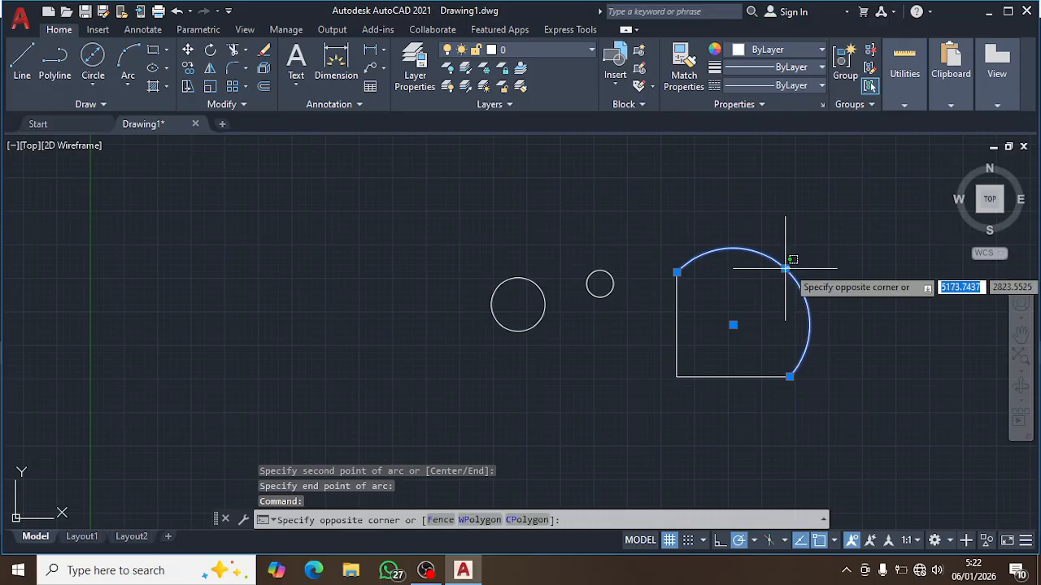
click(786, 269)
click(784, 268)
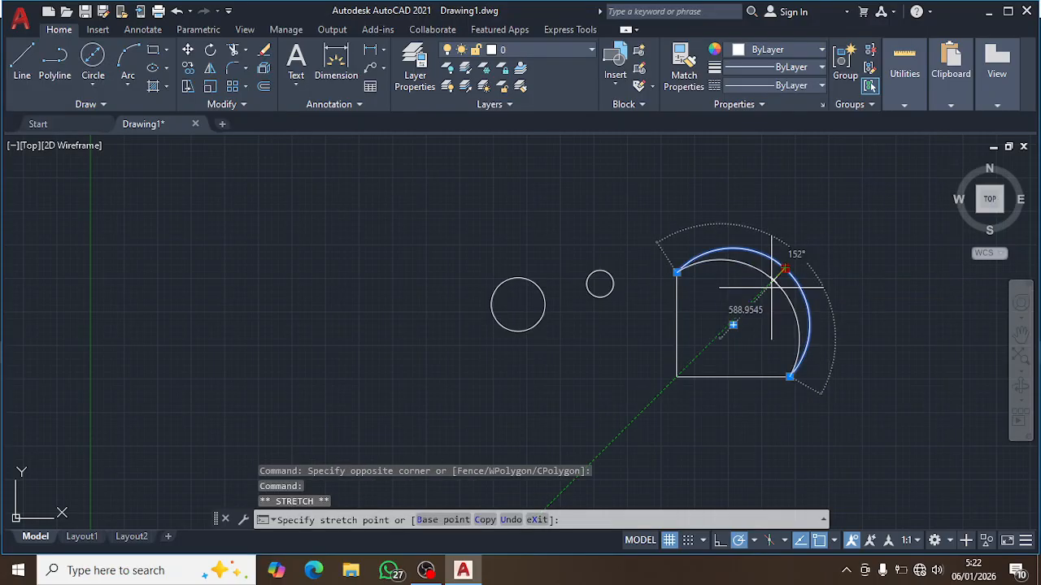
click(760, 297)
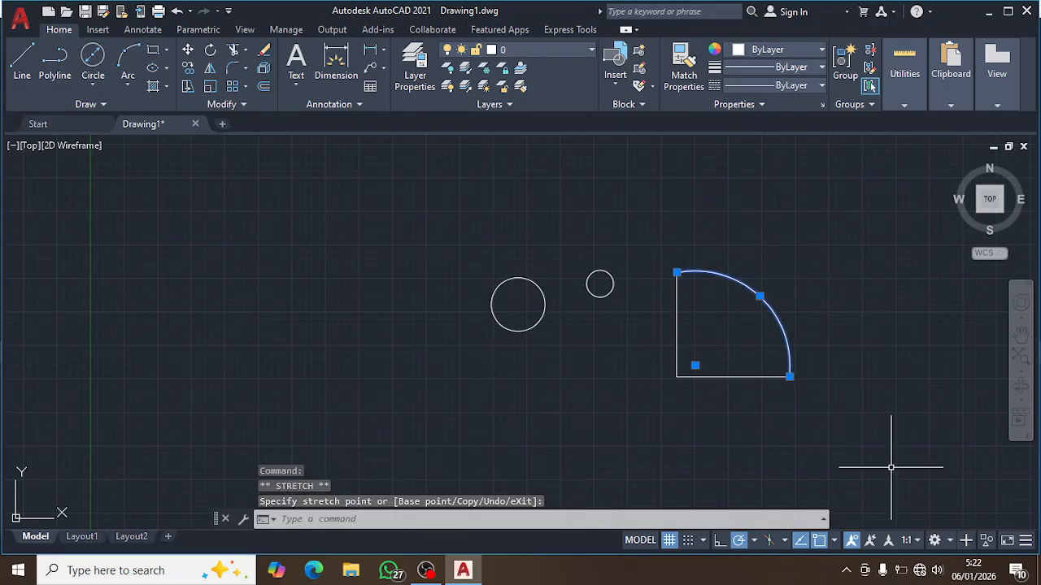
click(866, 415)
click(861, 420)
key(Escape)
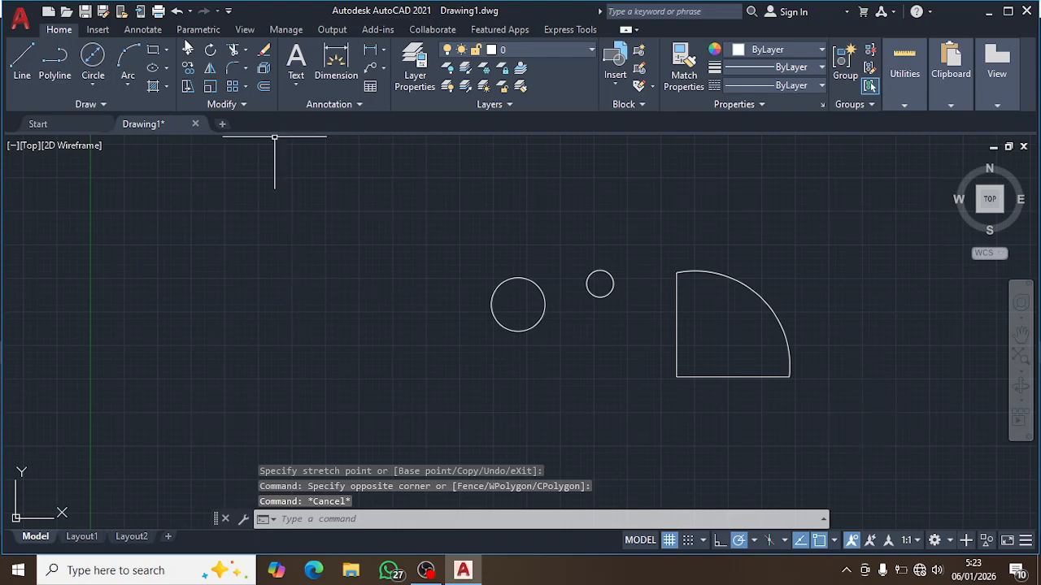
click(166, 51)
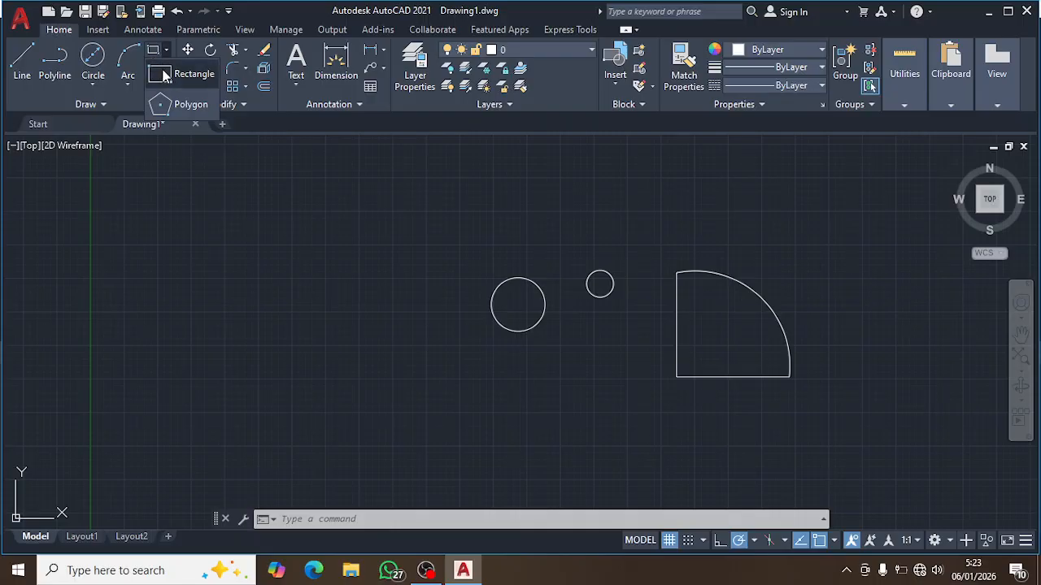
click(167, 74)
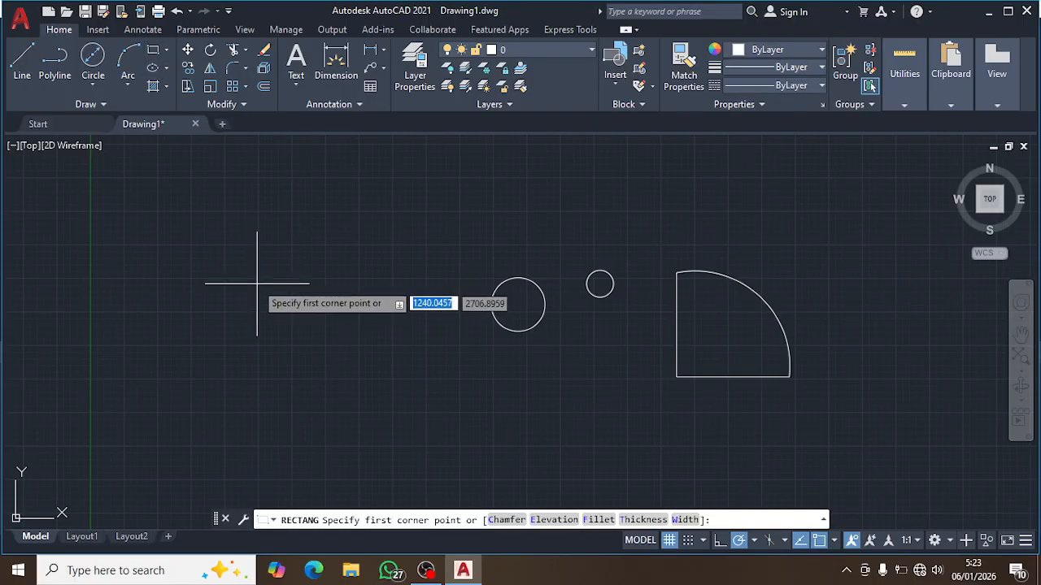
key(Escape)
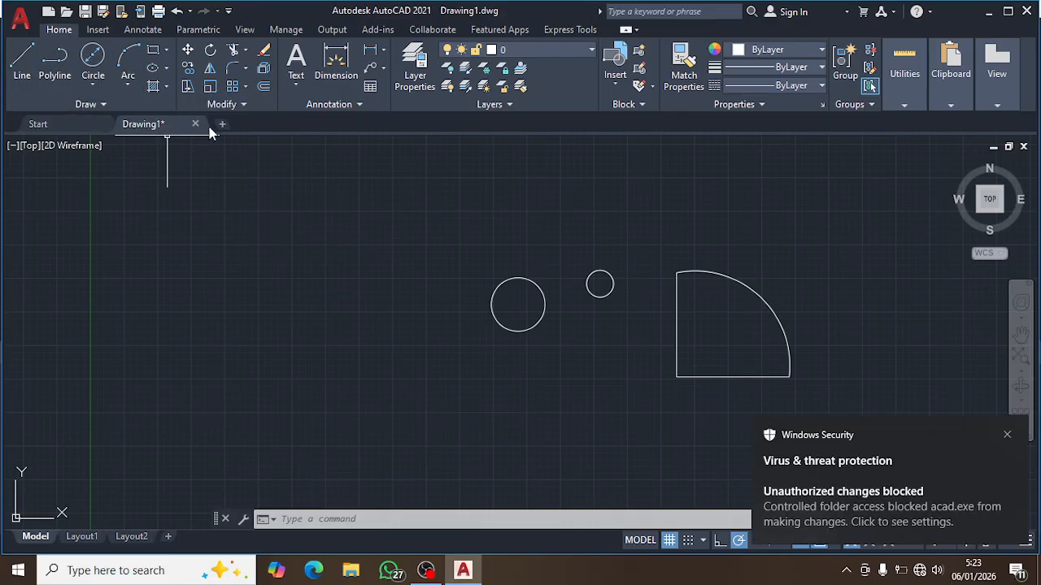
Dismiss the Windows Security and Game Bar notifications covering the drawing
click(1007, 435)
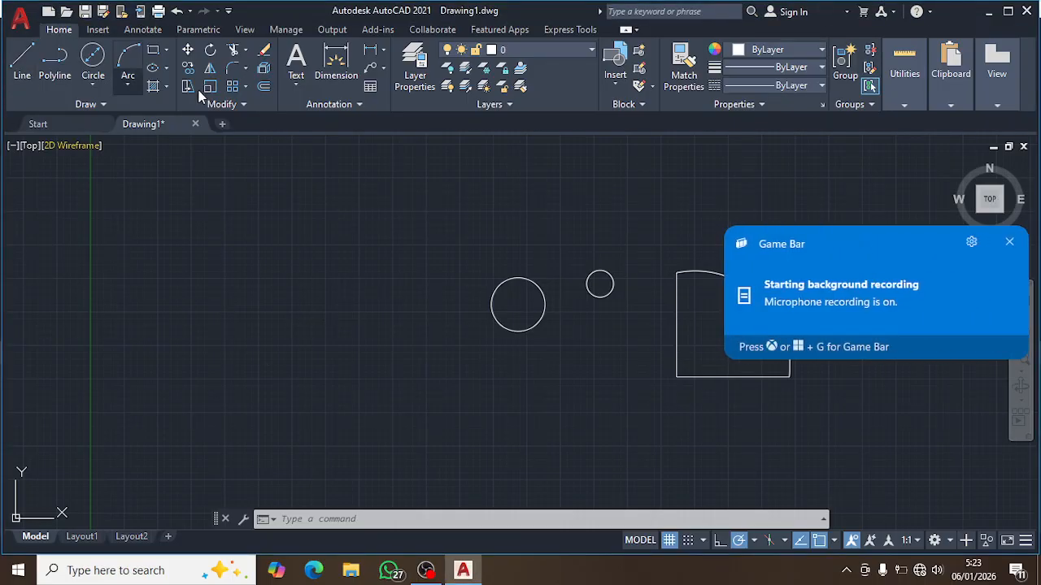
click(1009, 241)
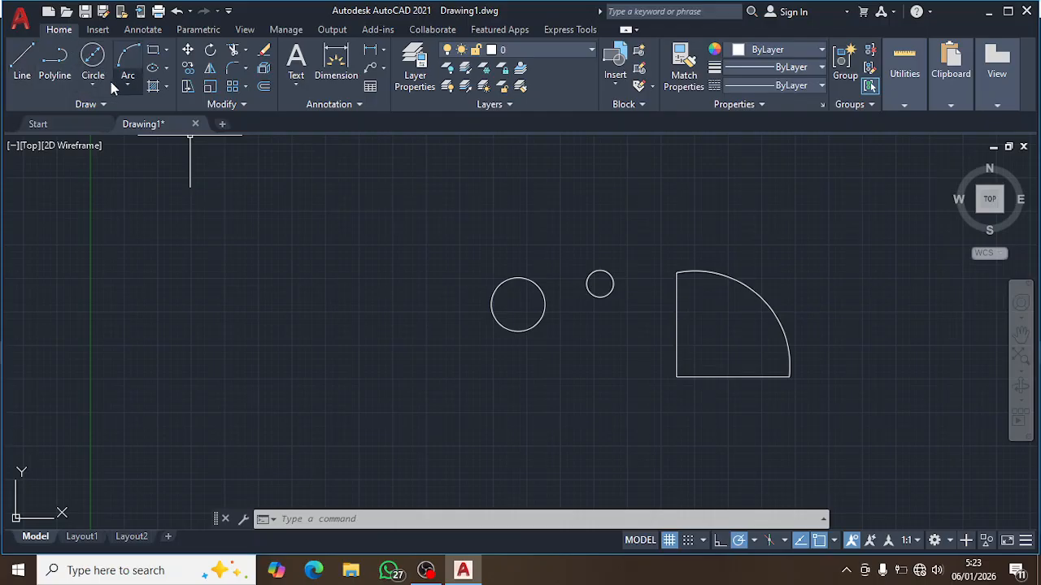
Look up the command suggestions for LI, PO and PL without running any of them
text(LIn)
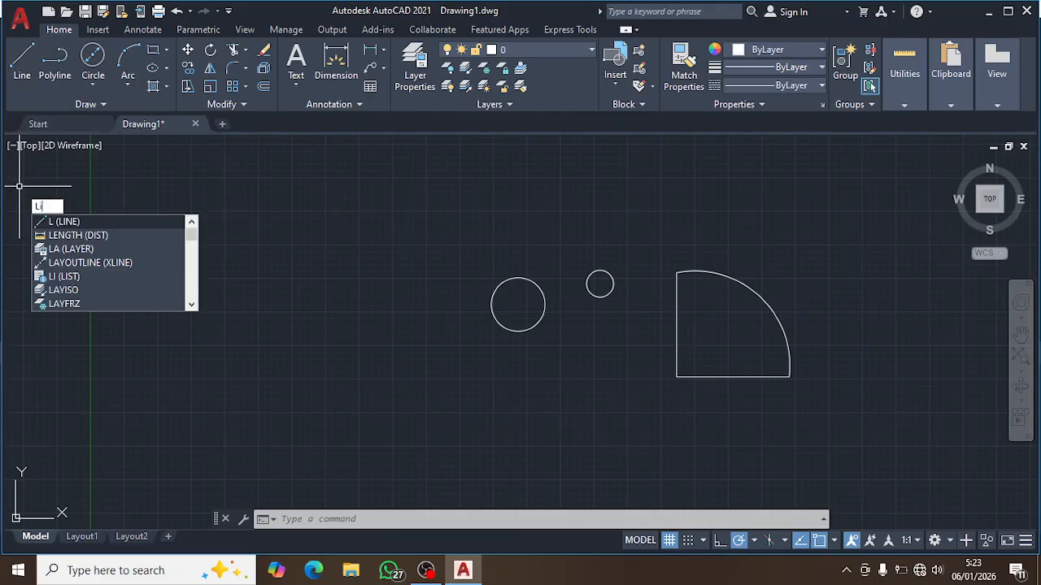
key(BackSpace)
key(BackSpace)
key(BackSpace)
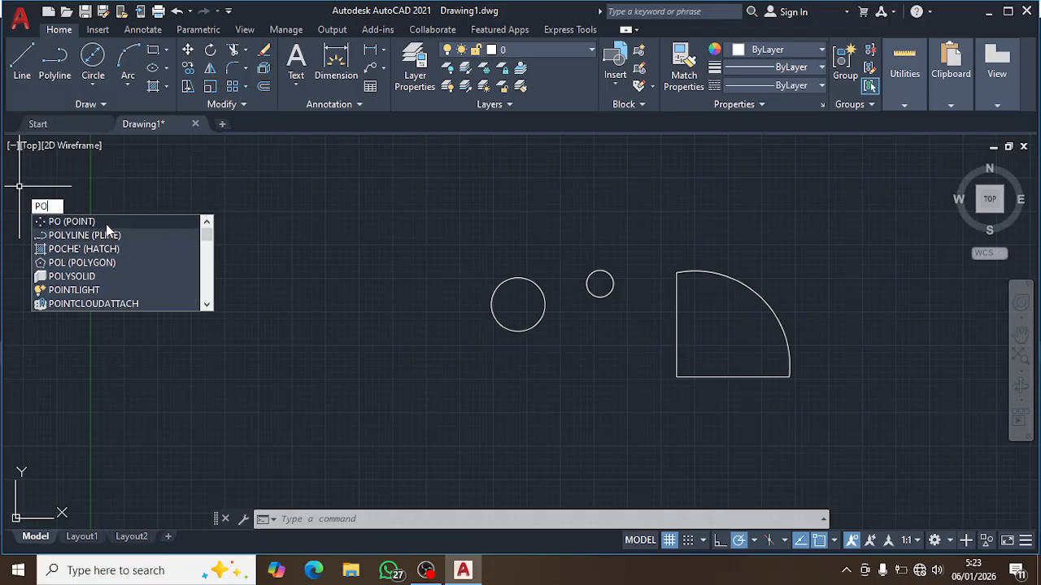
key(BackSpace)
key(BackSpace)
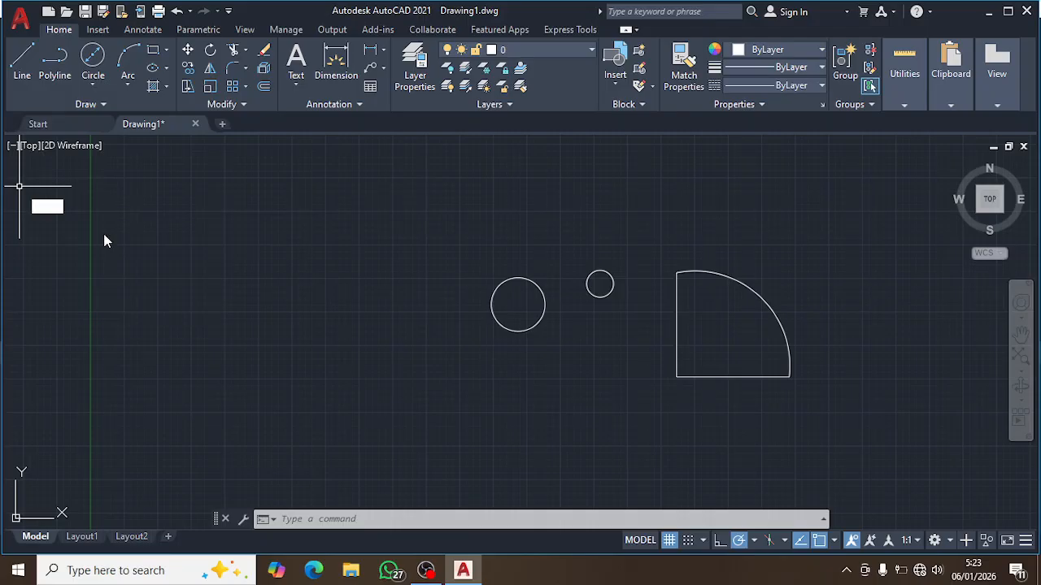
text(PL)
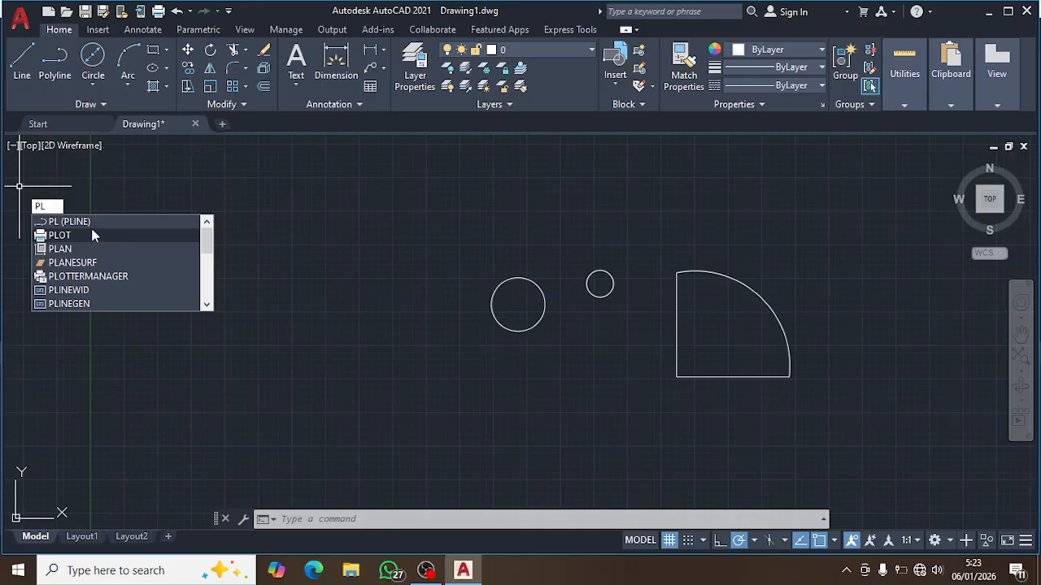
key(BackSpace)
key(BackSpace)
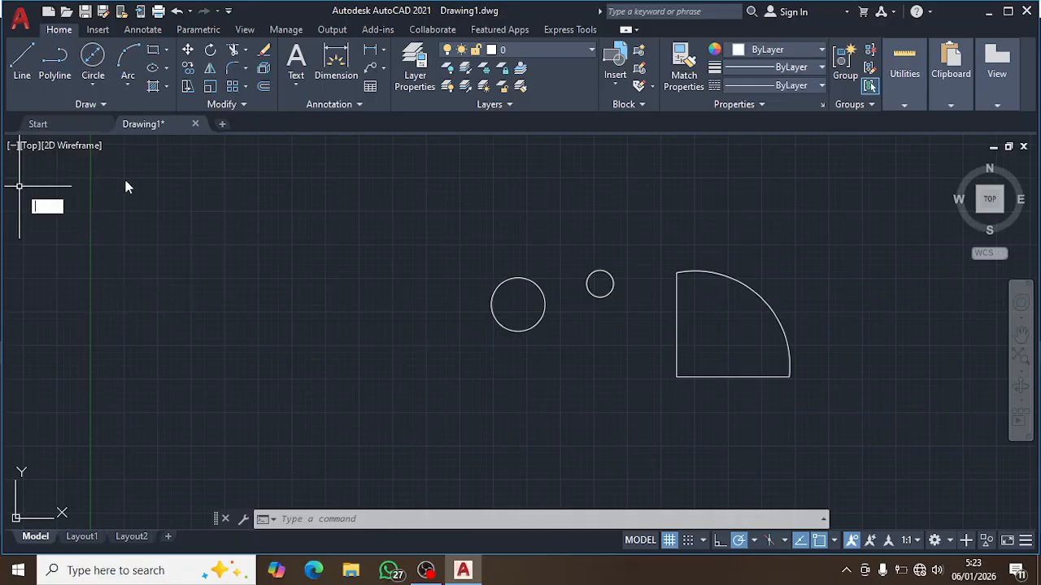
click(167, 238)
click(148, 217)
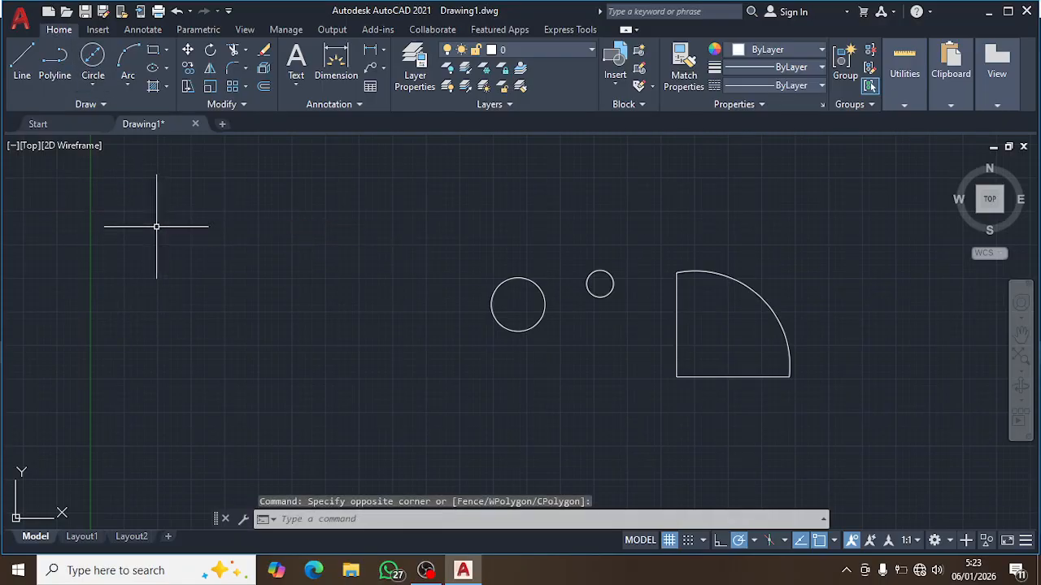
Look up the command suggestions for CI and ARC, clearing each entry without running it
text(ci)
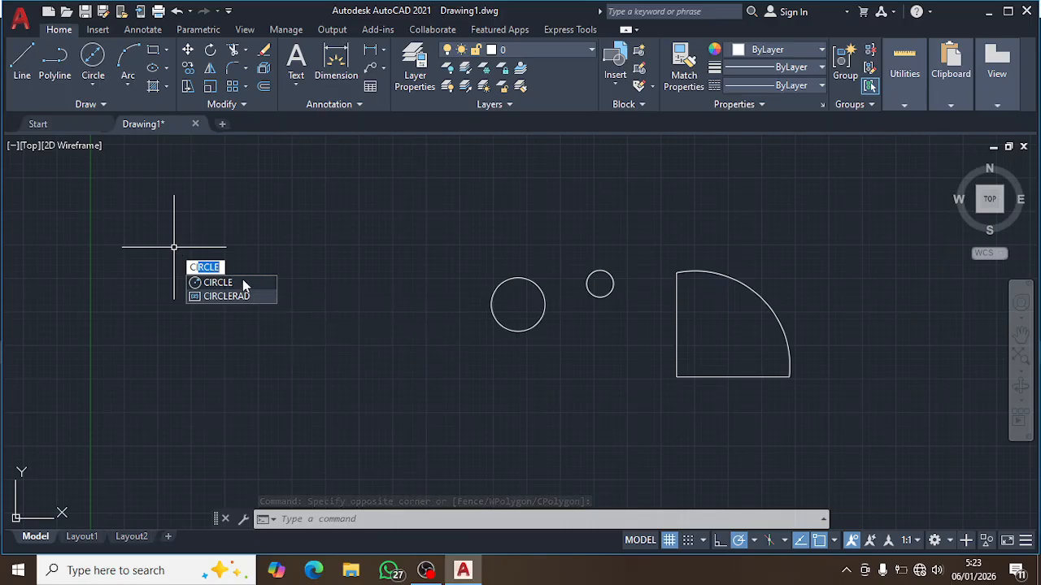
key(BackSpace)
key(BackSpace)
key(BackSpace)
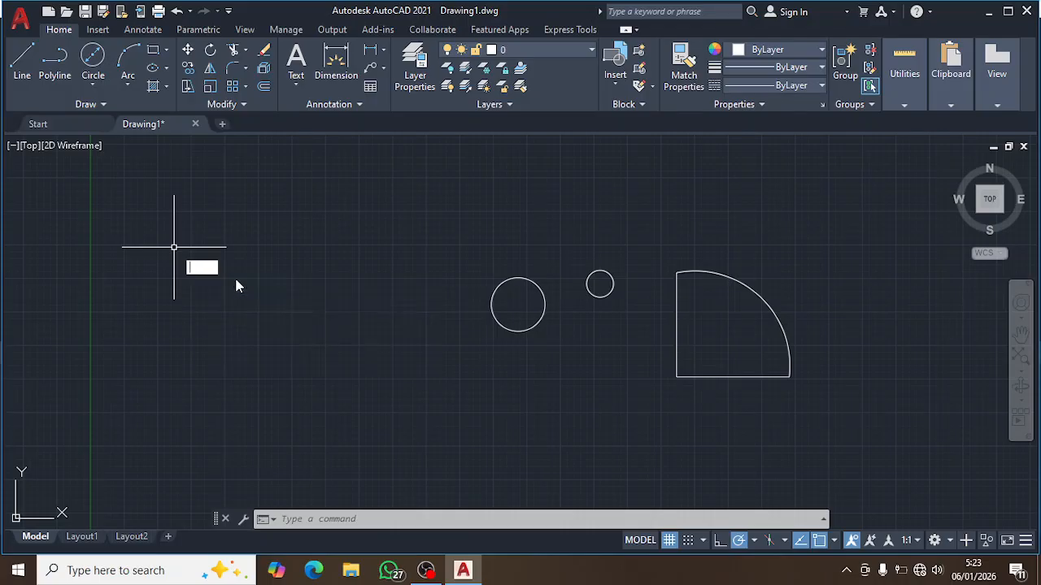
text(ar)
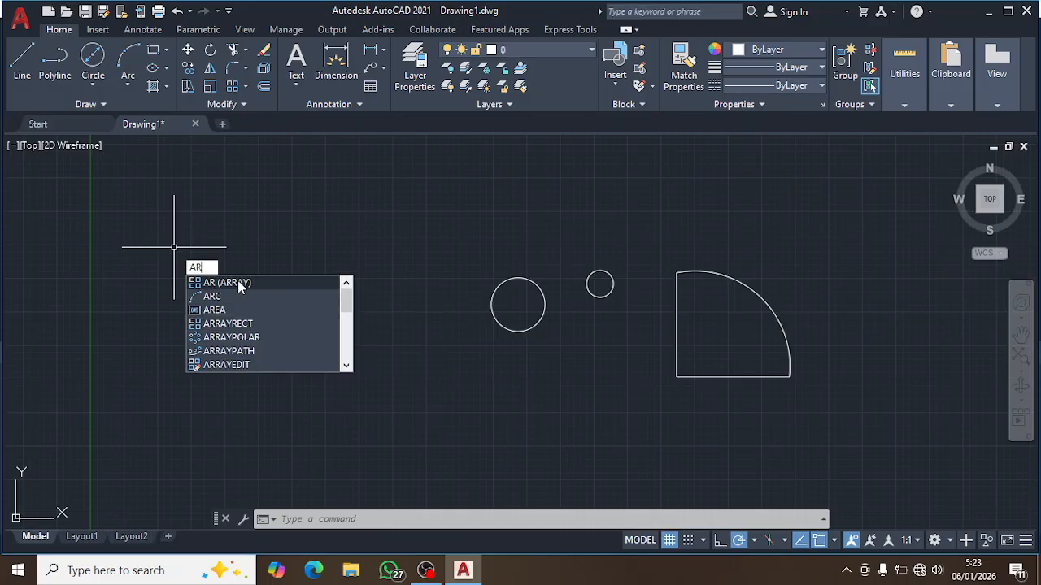
text(c)
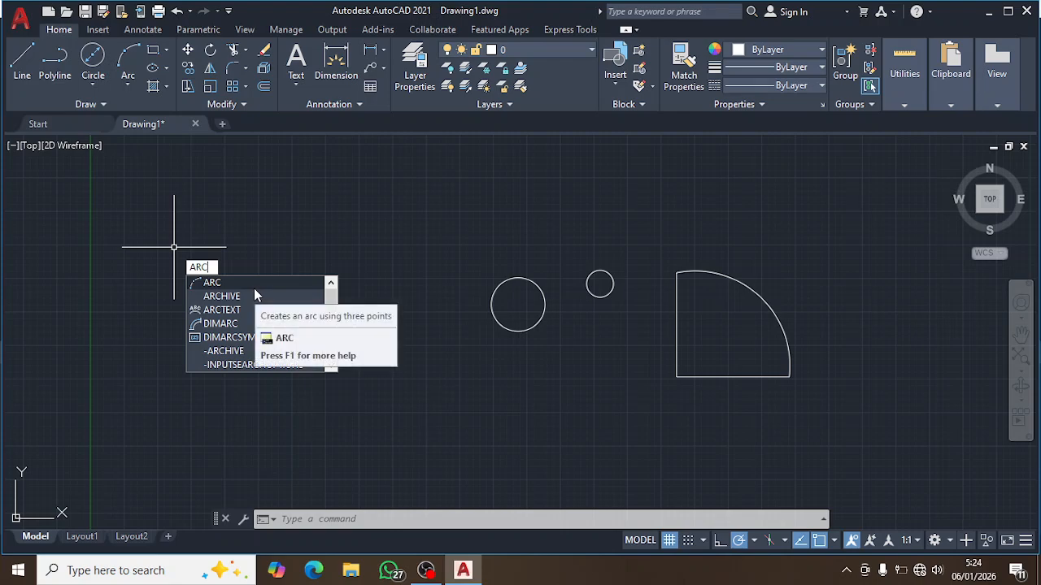
key(BackSpace)
key(BackSpace)
key(BackSpace)
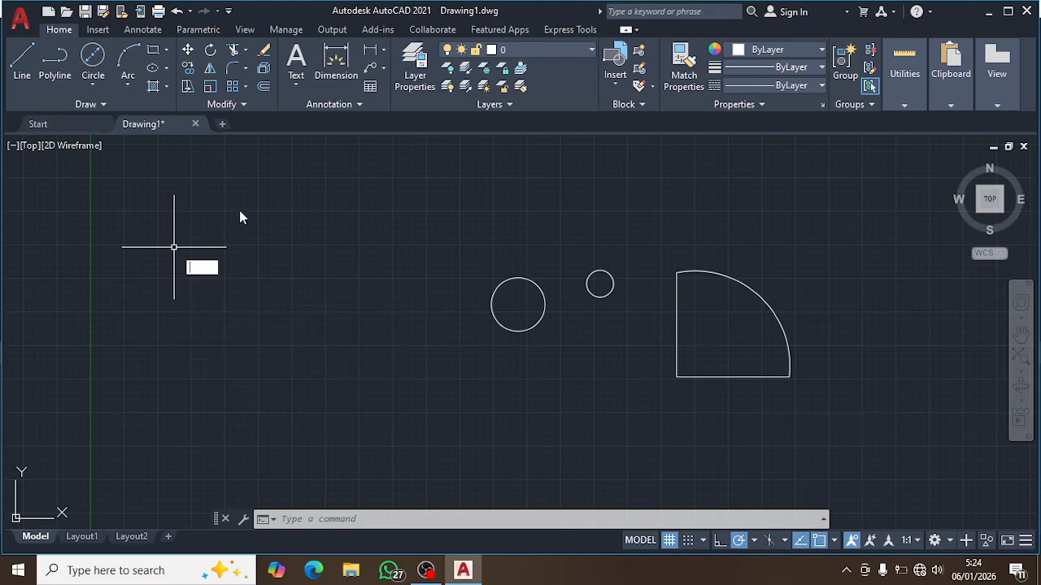
Look up the command suggestions for REC and POL without drawing a rectangle or polygon
text(re)
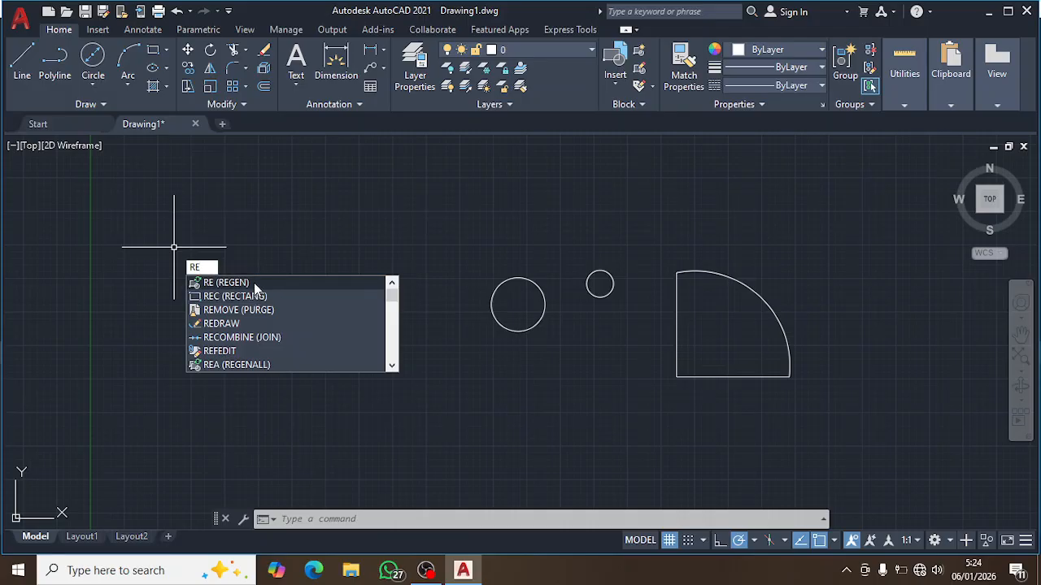
text(c)
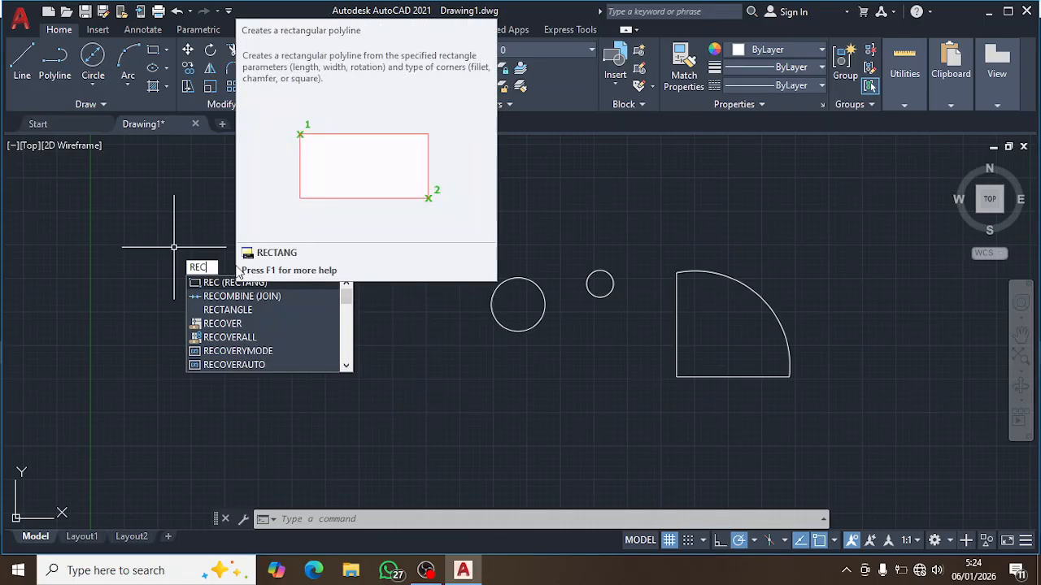
click(167, 49)
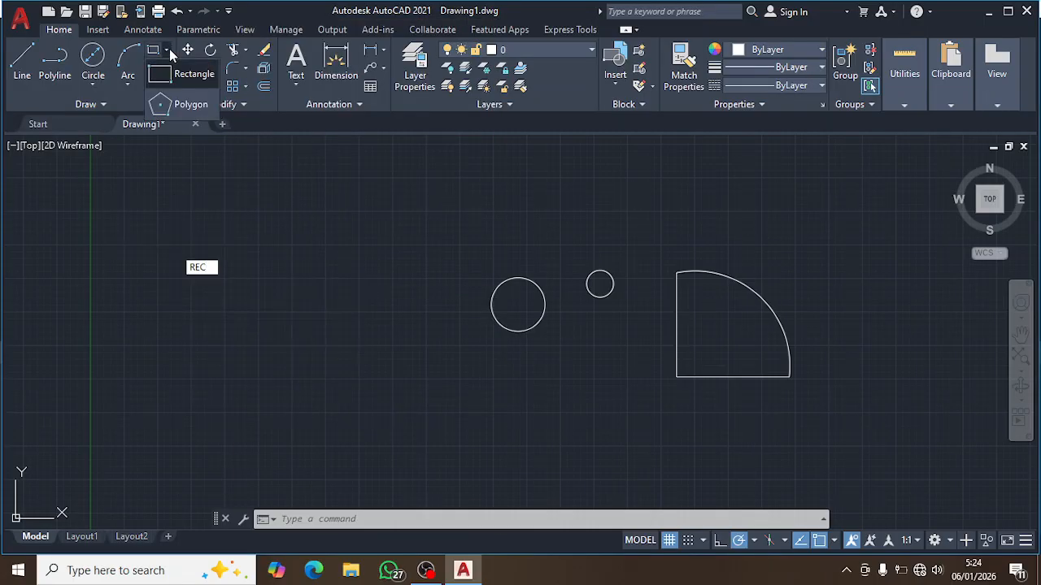
click(168, 50)
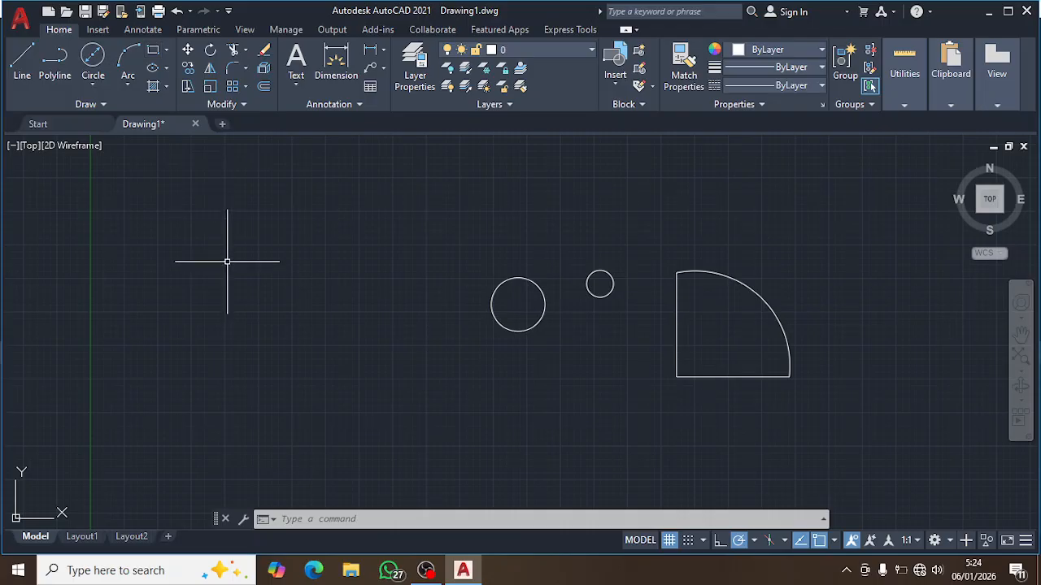
text(PO)
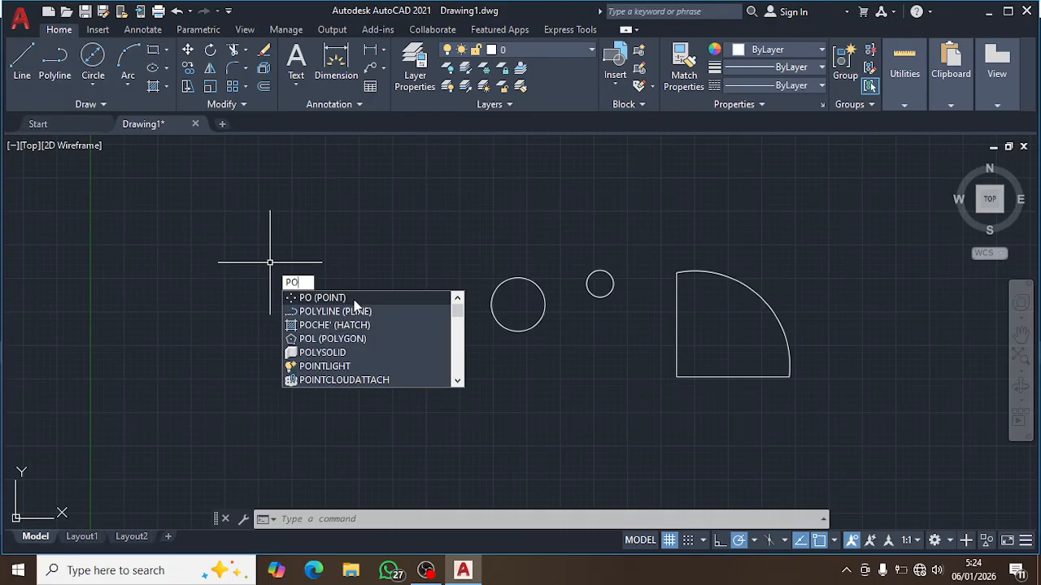
text(L)
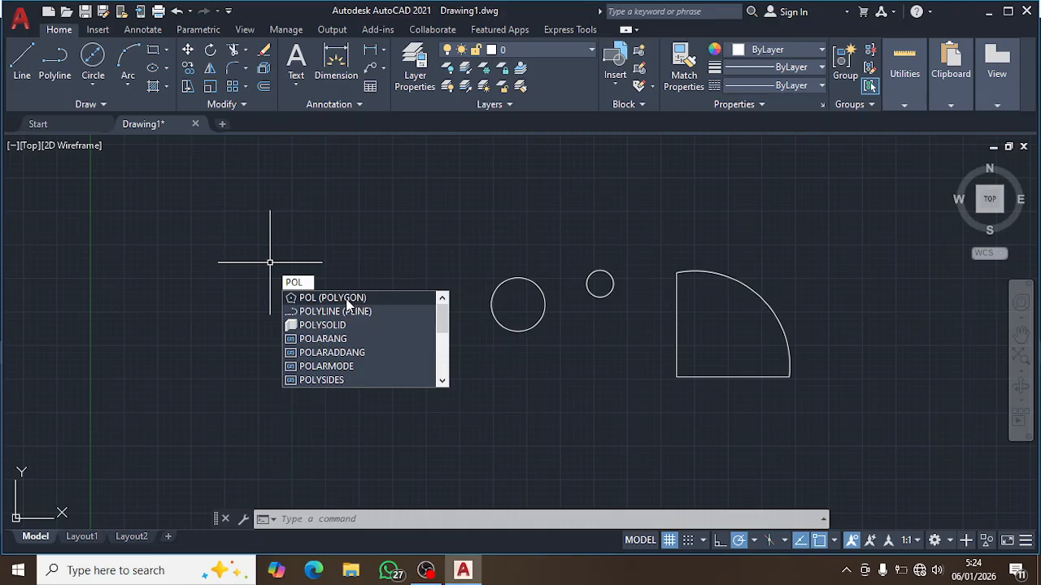
click(339, 298)
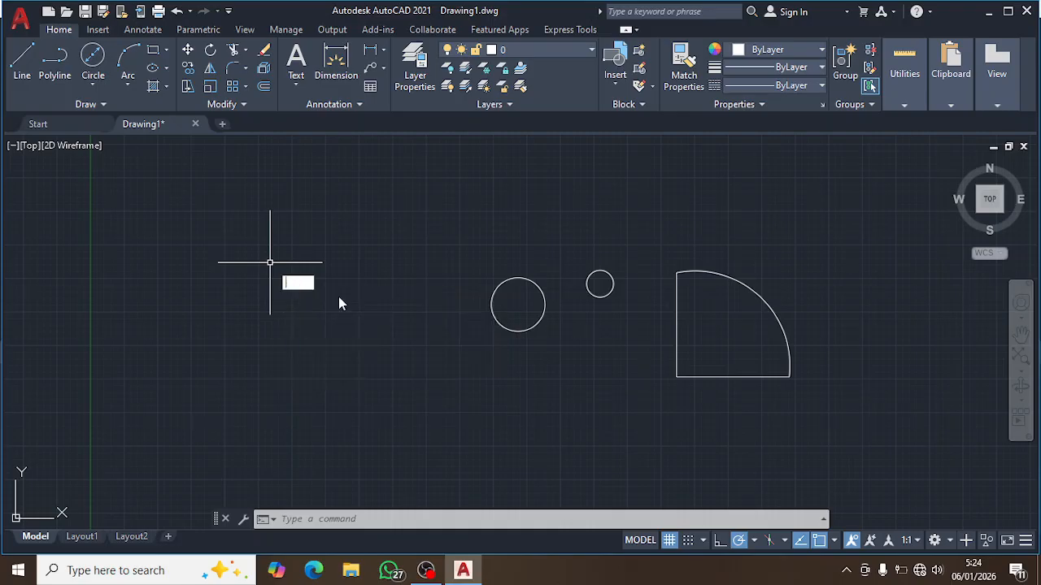
key(Escape)
click(290, 209)
click(225, 146)
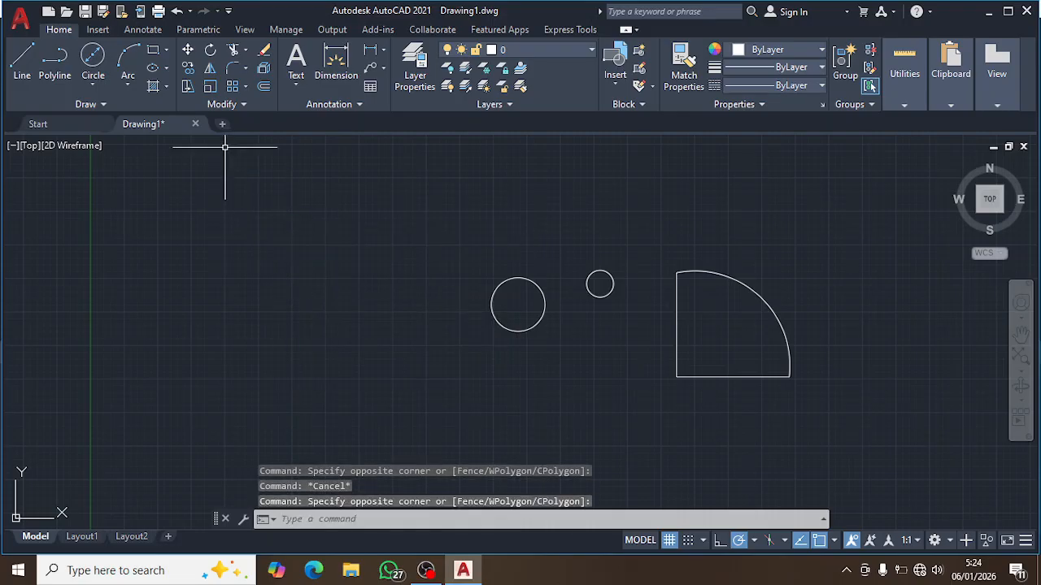
Draw a rectangle 400 wide and 200 high in the empty area to the upper left of the circles
click(167, 49)
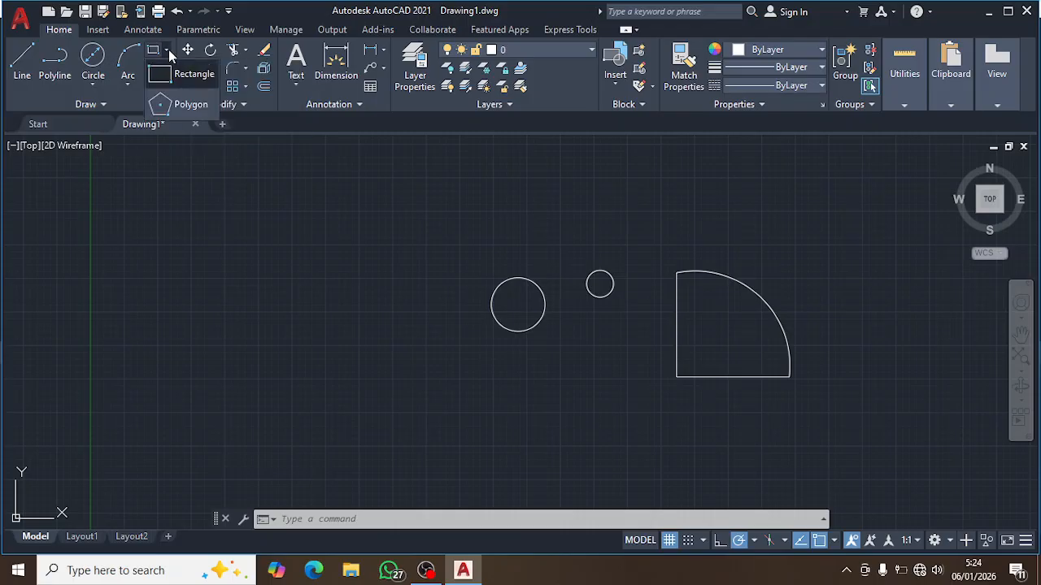
click(180, 76)
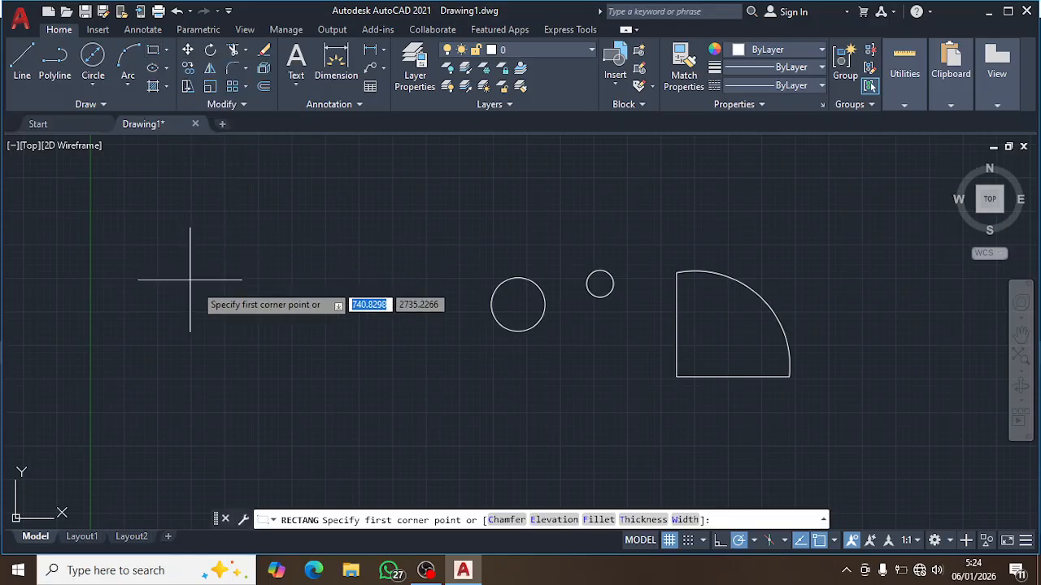
click(197, 208)
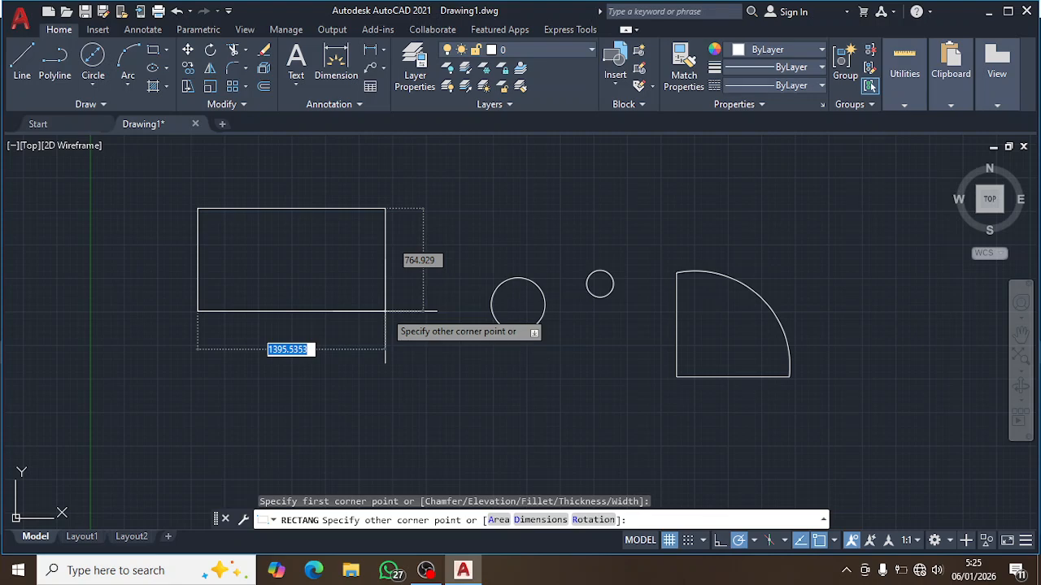
text(400)
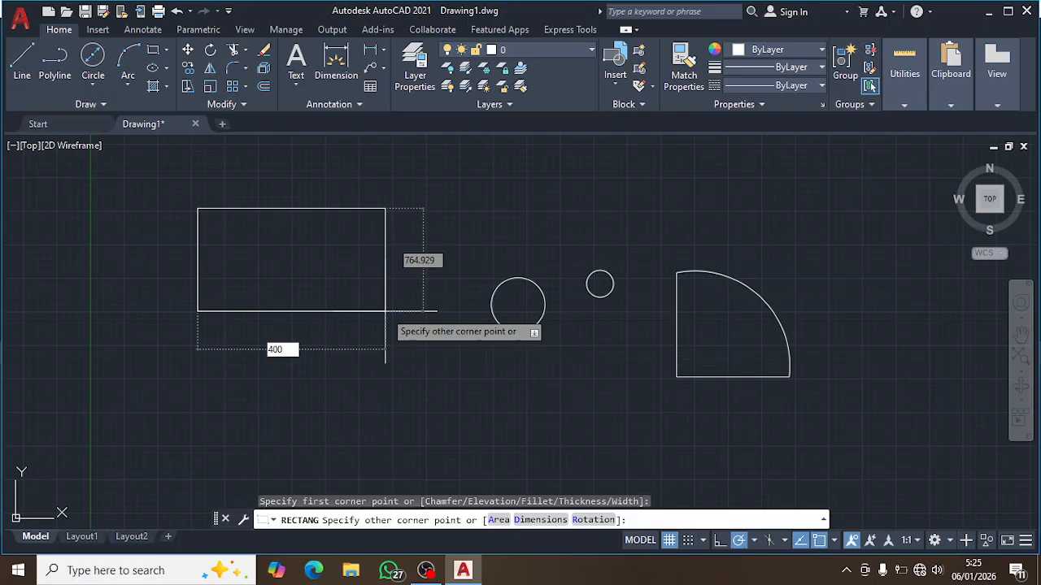
key(Tab)
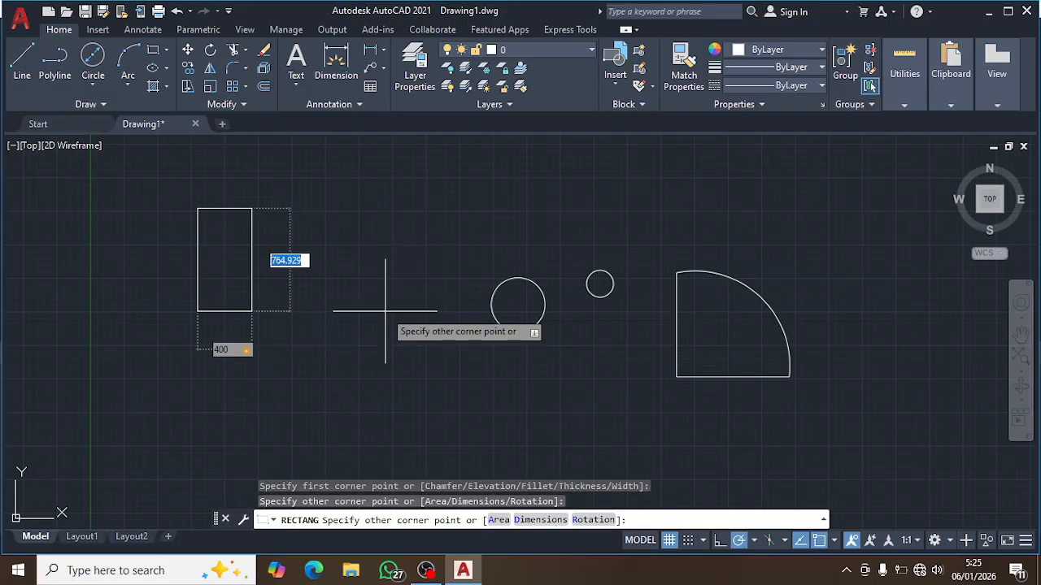
text(200)
key(Return)
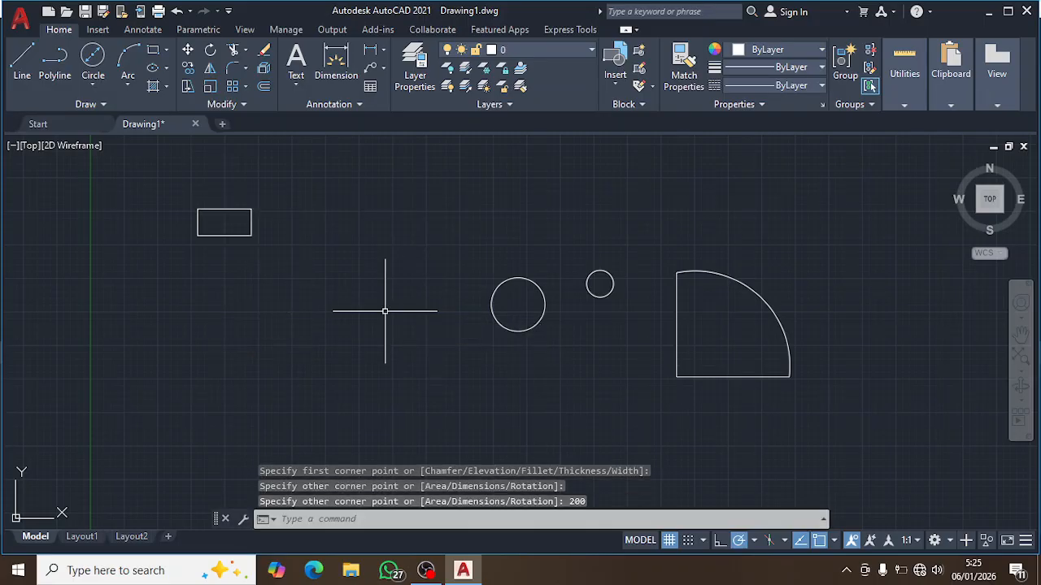
Draw a six-sided polygon inscribed in a circle of radius 400 in the empty area beside the rectangle
scroll(204, 271, up, 3)
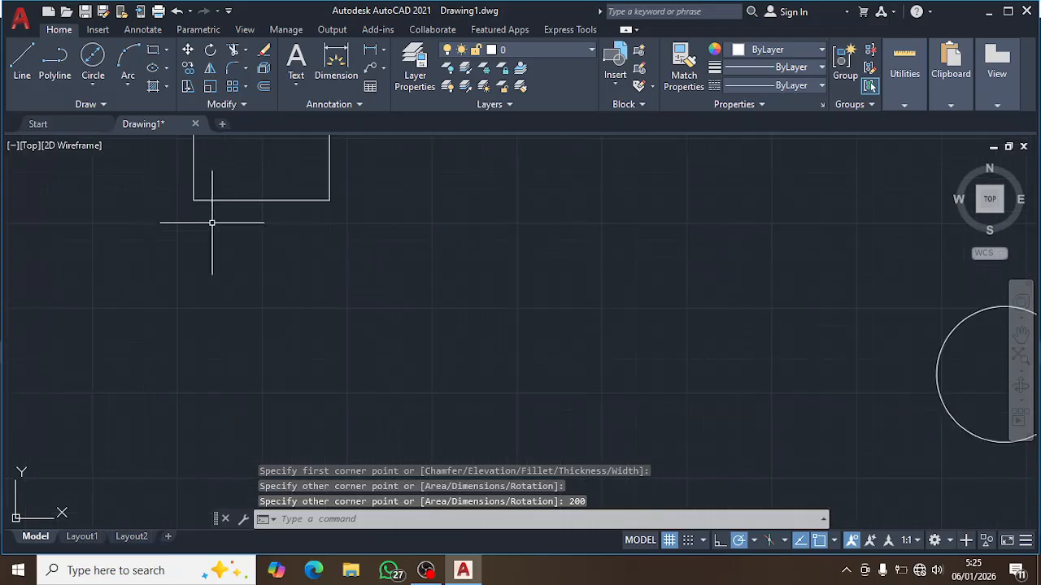
scroll(244, 268, up, 1)
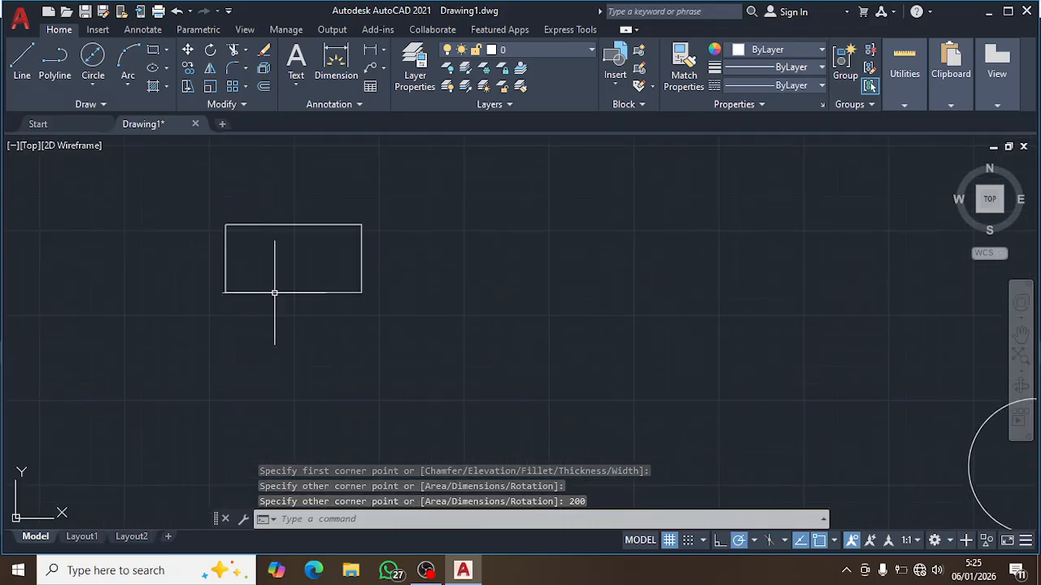
click(166, 50)
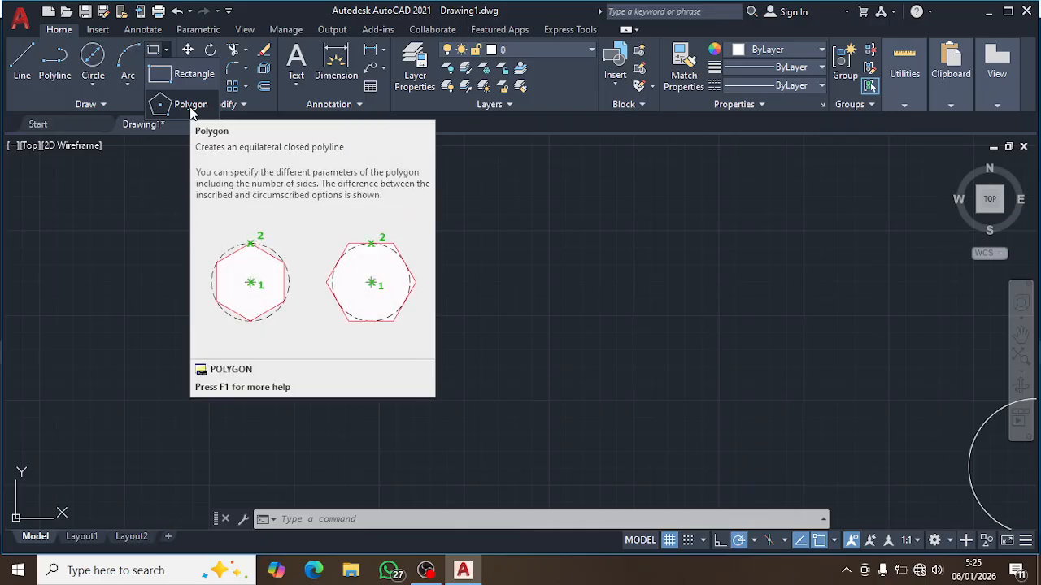
click(190, 106)
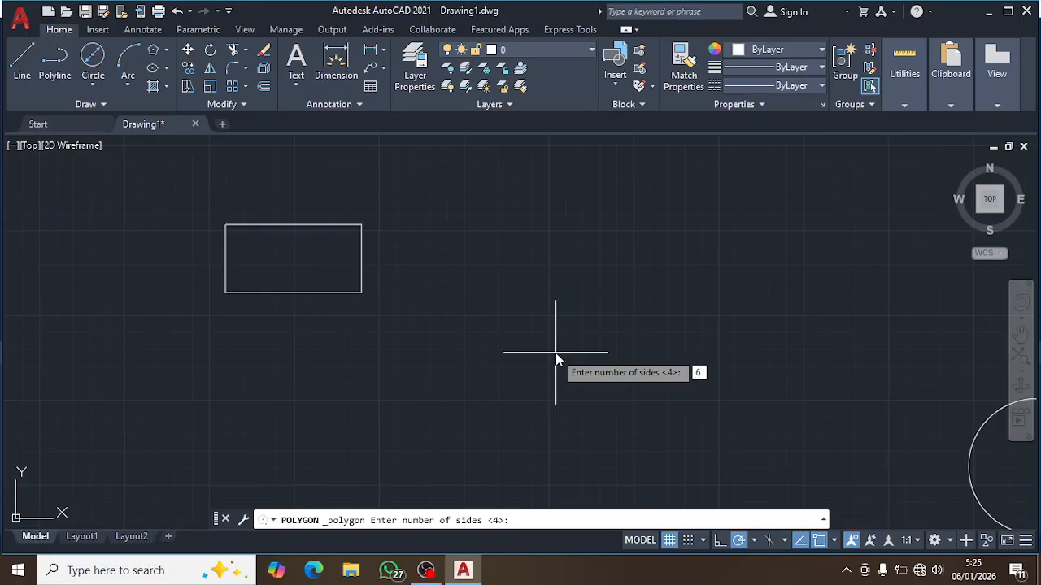
key(Return)
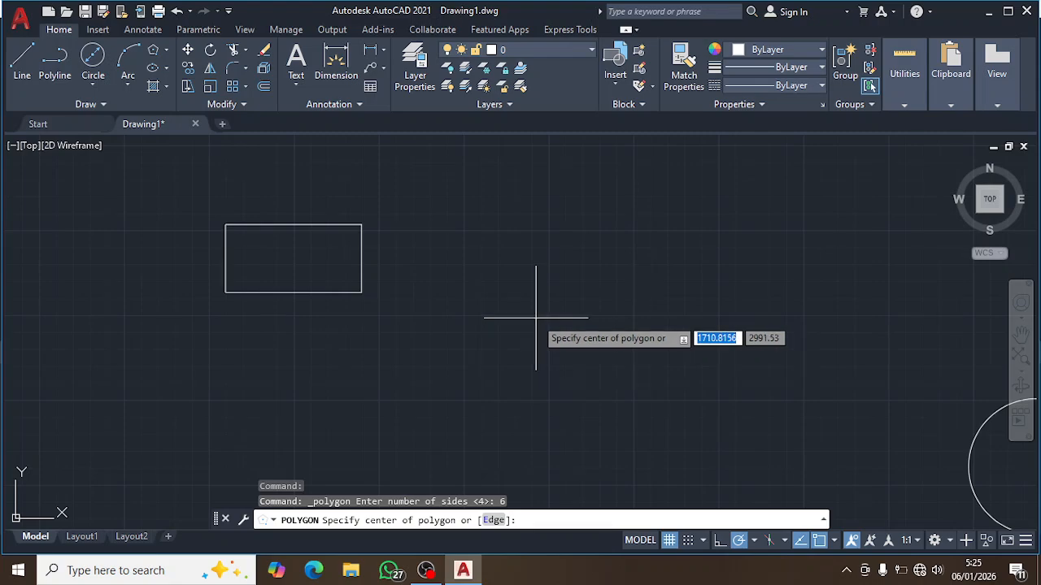
click(536, 318)
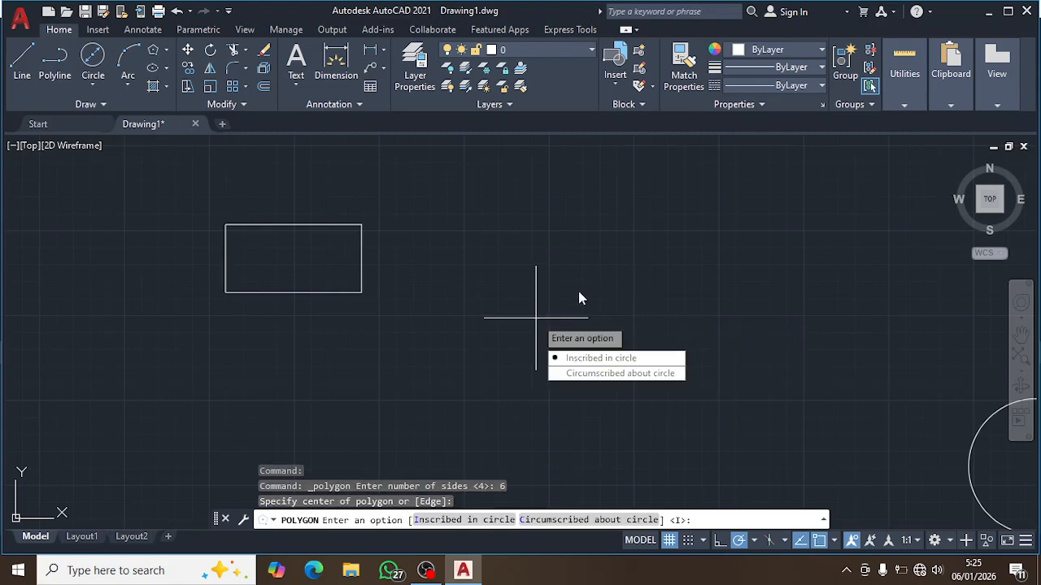
click(602, 358)
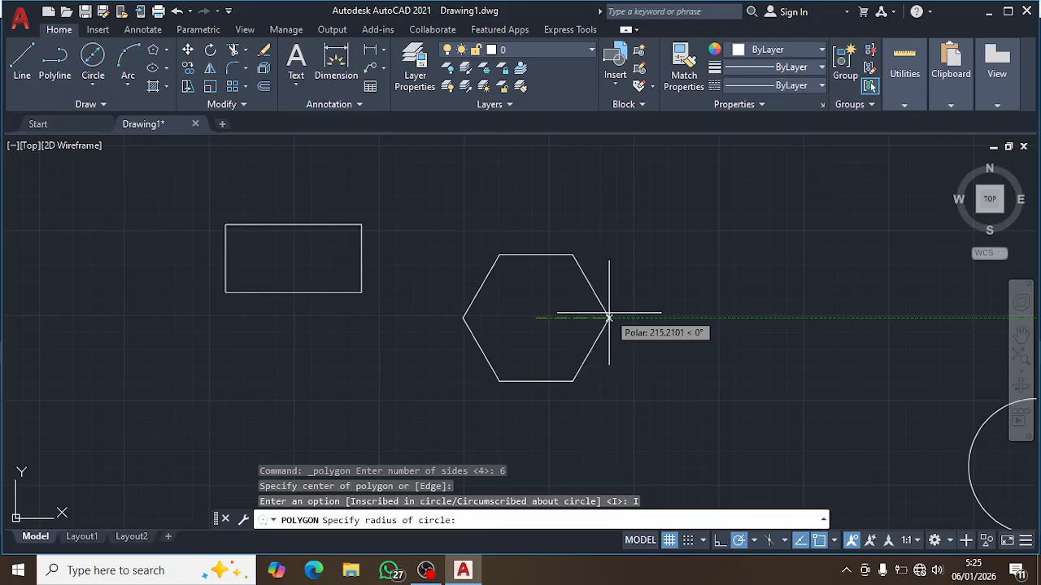
text(400)
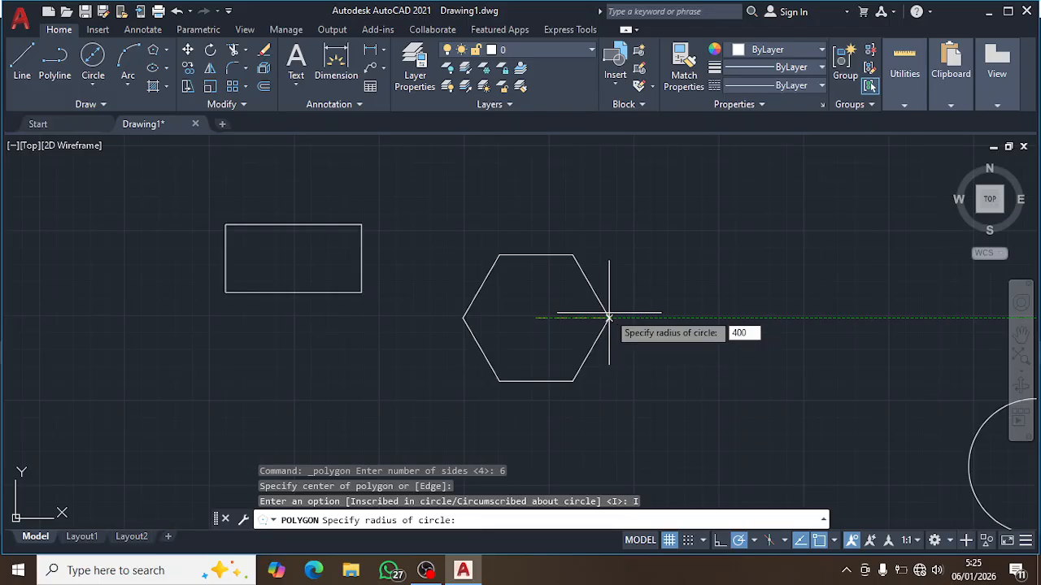
key(Return)
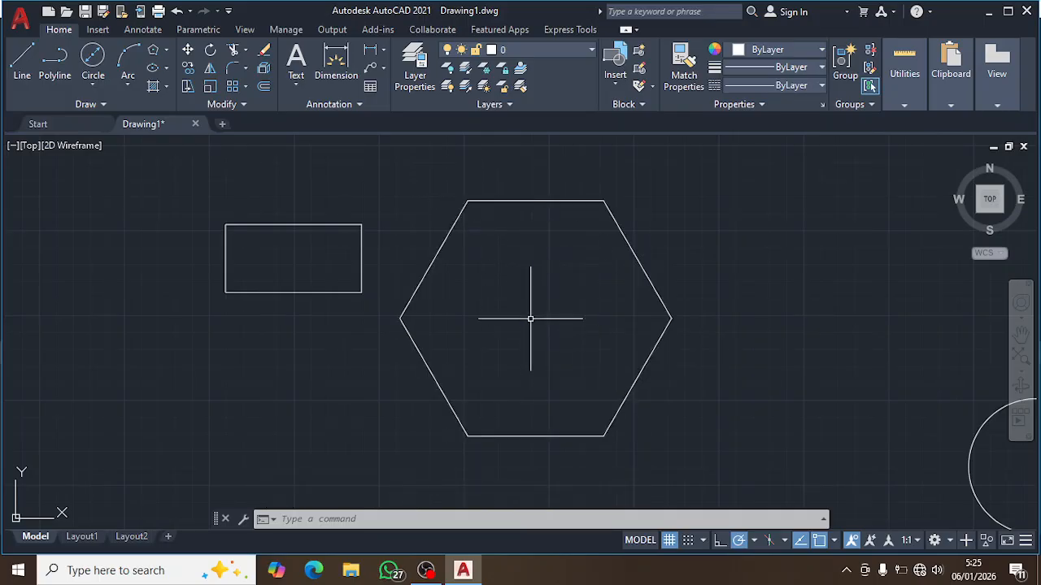
click(356, 322)
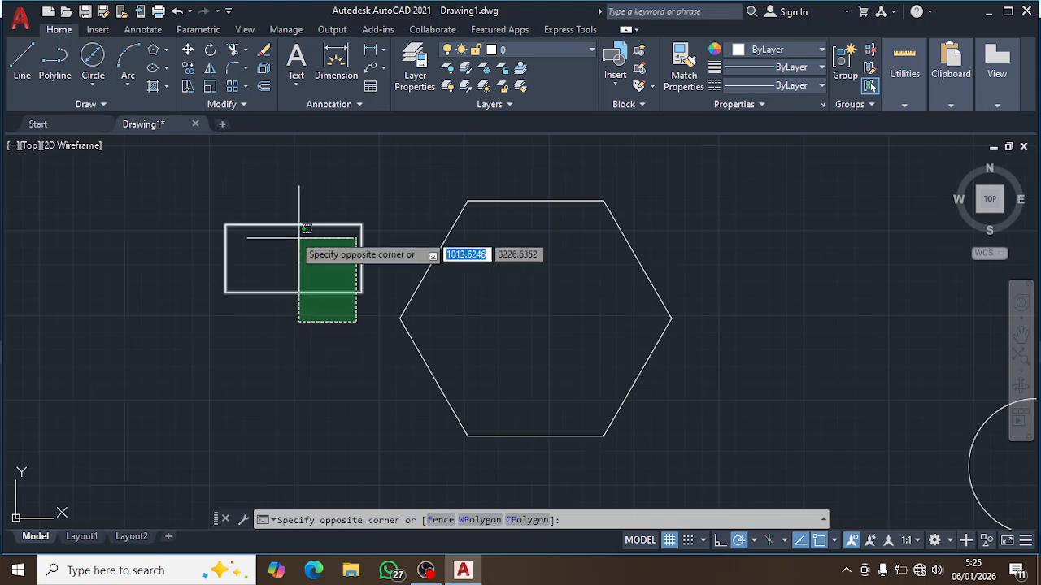
click(300, 229)
key(Escape)
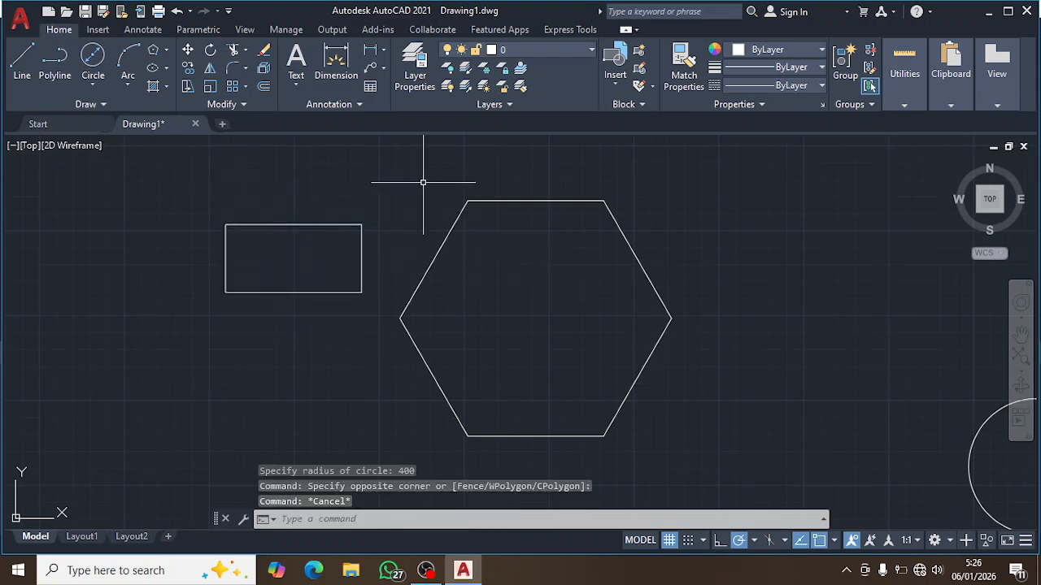
Dimension the horizontal distance from the hexagon's right vertex to its centre with DIM, placing the dimension line above the centre
text(D)
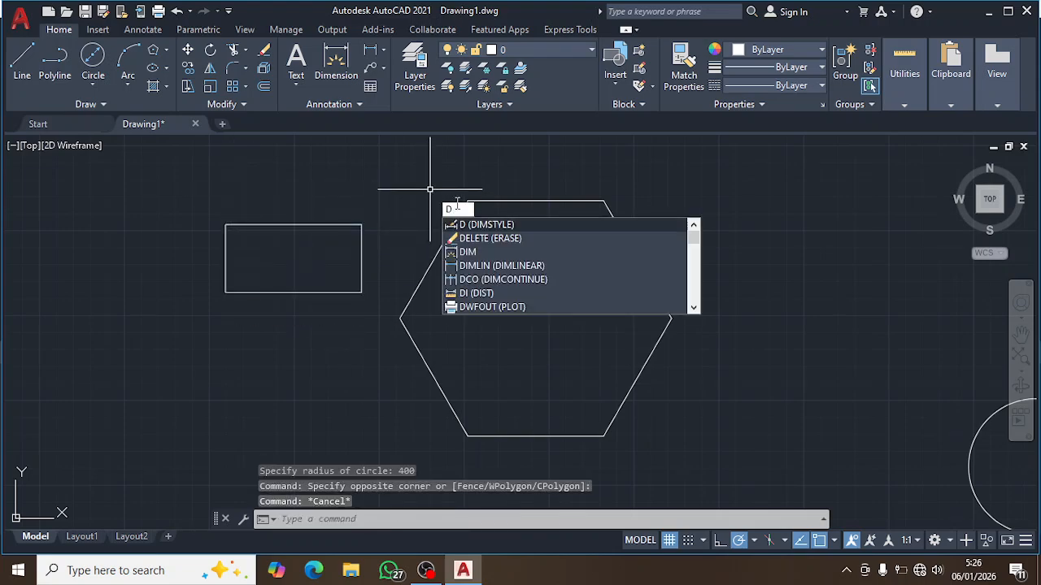
click(493, 254)
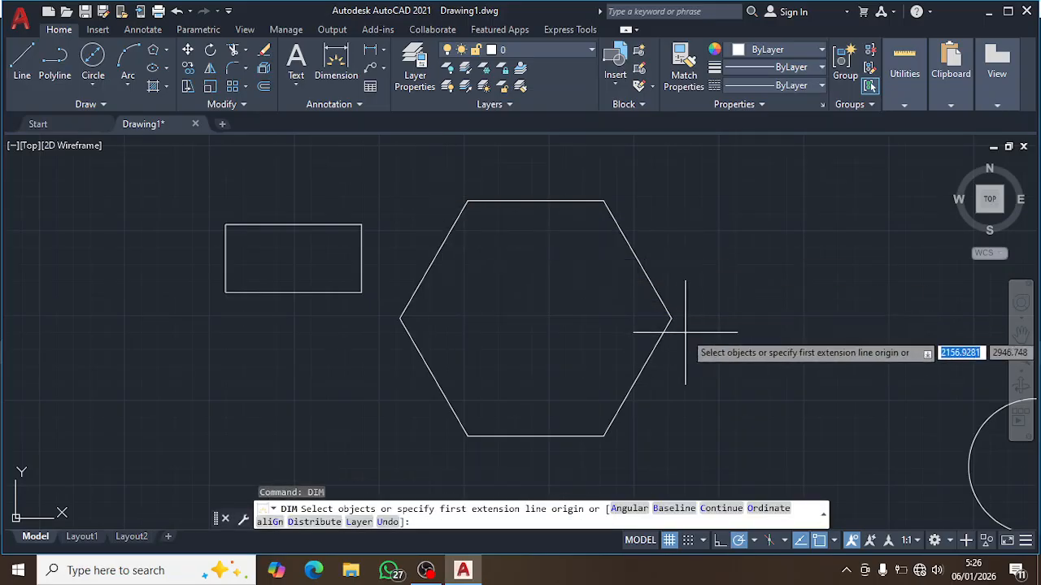
click(667, 311)
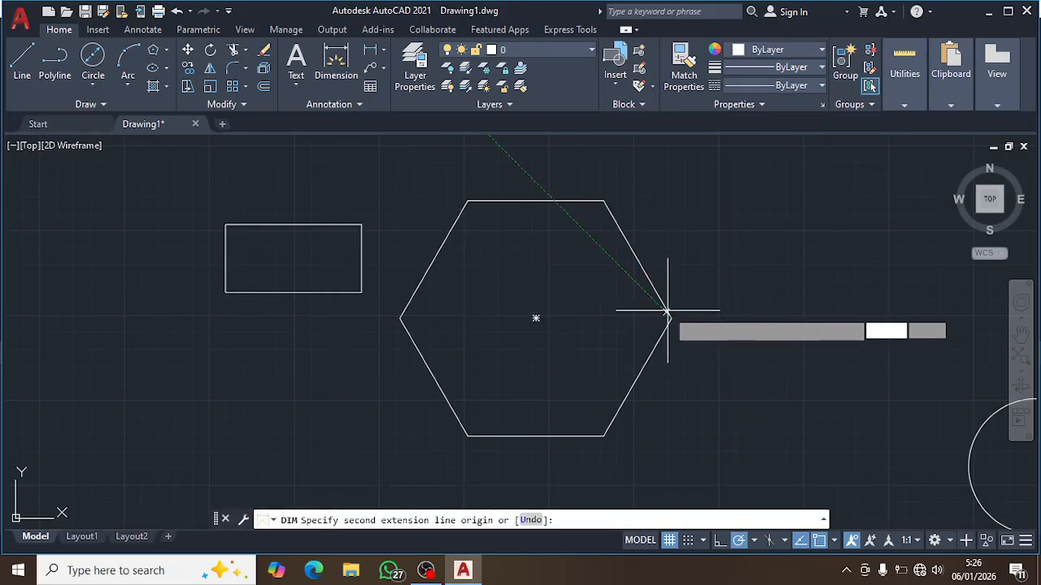
click(535, 317)
click(534, 283)
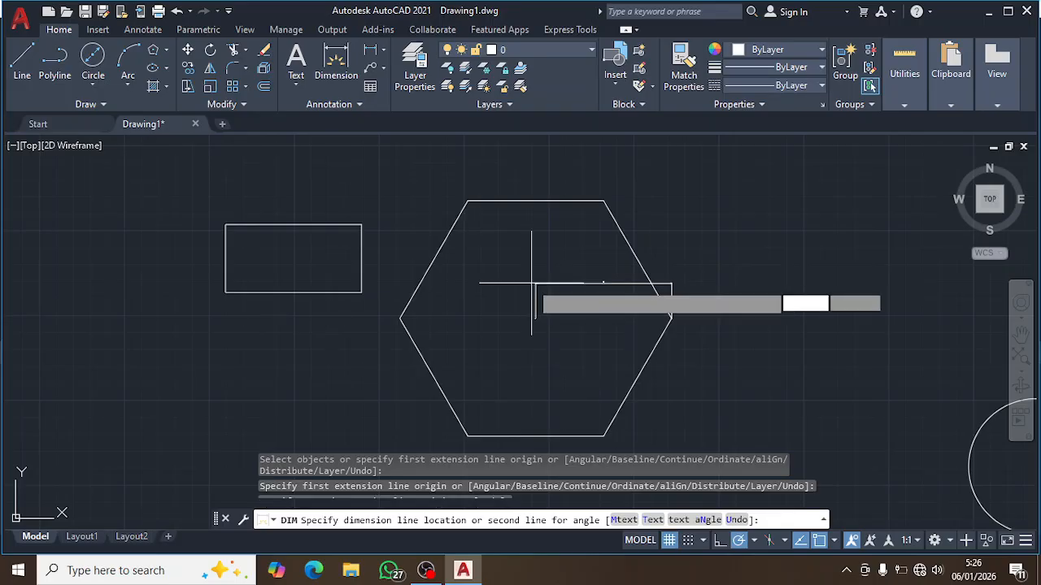
scroll(616, 283, up, 4)
scroll(612, 295, up, 3)
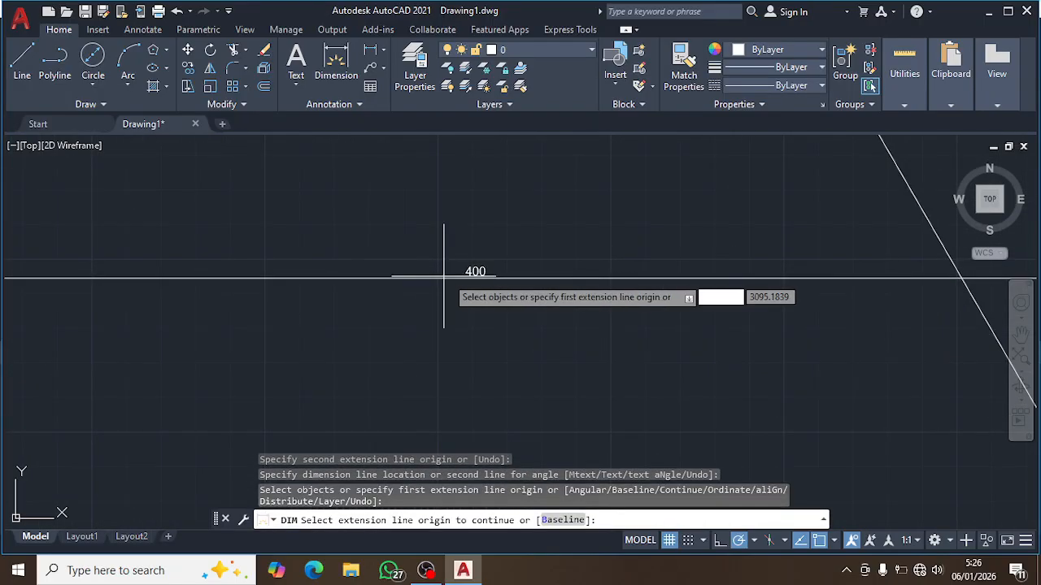
scroll(444, 276, down, 4)
click(457, 269)
click(460, 272)
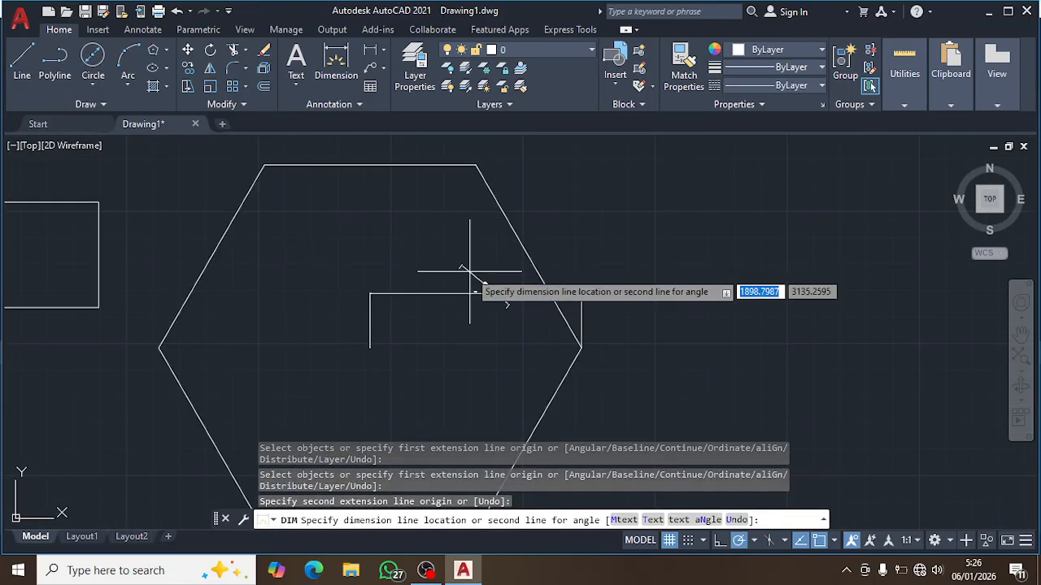
key(Escape)
Erase the dimension inside the hexagon
click(502, 324)
click(456, 294)
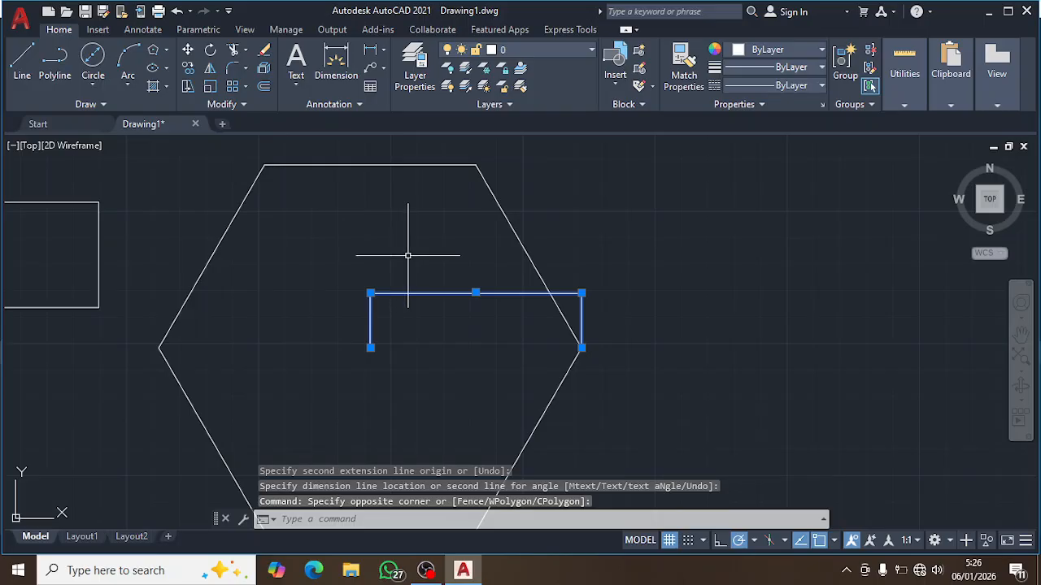
text(e)
key(Return)
Draw an ellipse by its centre to the upper right of the hexagon, with a 400 horizontal and a 200 vertical half-axis
scroll(428, 320, down, 4)
scroll(374, 321, up, 3)
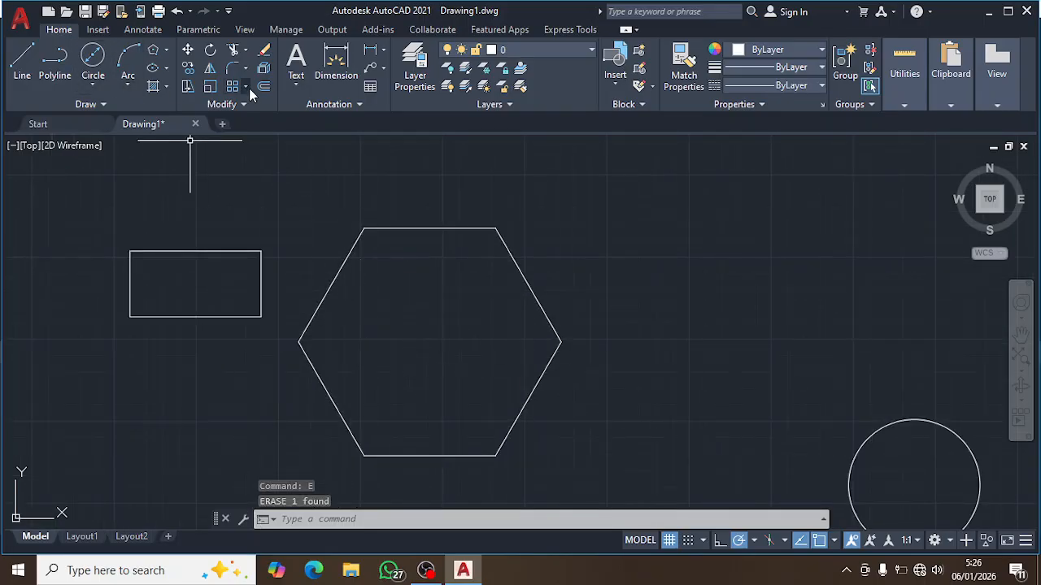
click(167, 70)
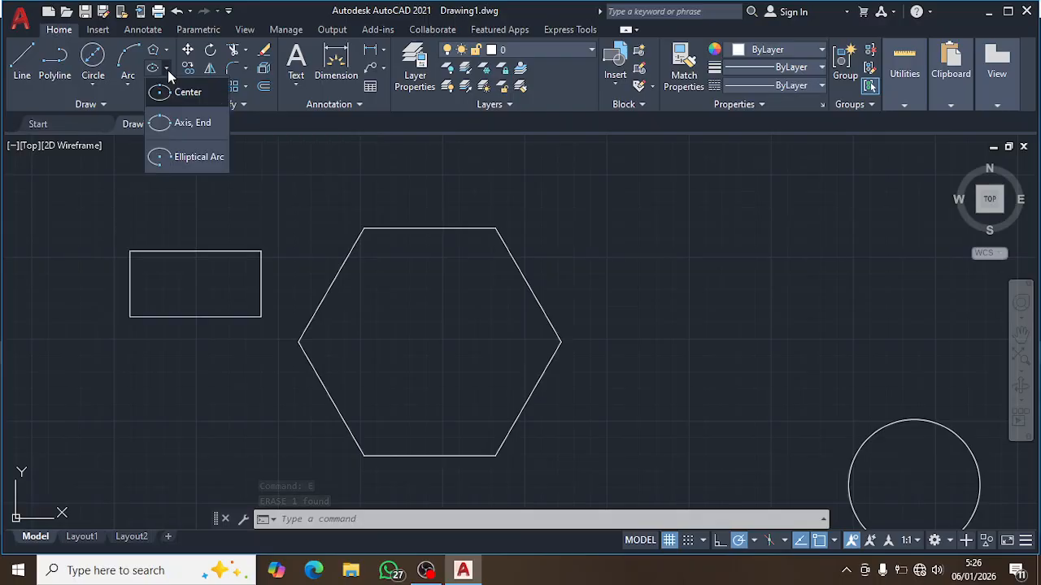
click(168, 70)
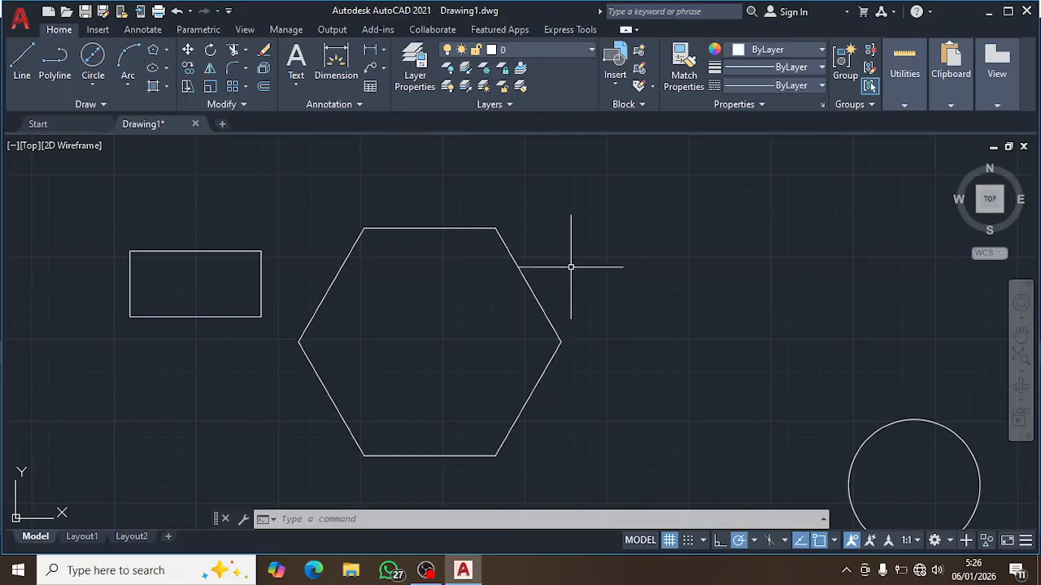
click(153, 68)
click(663, 271)
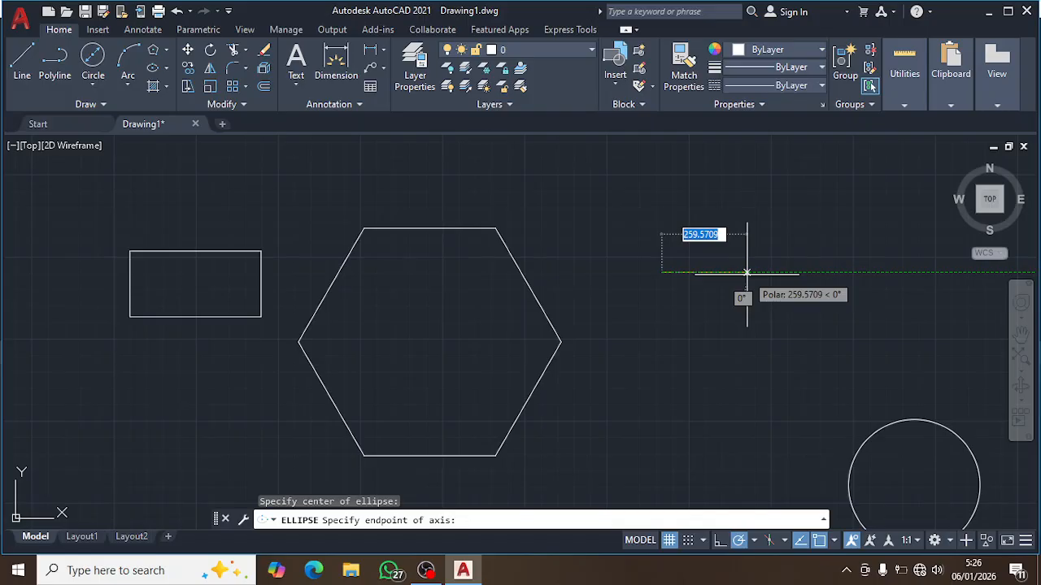
text(400)
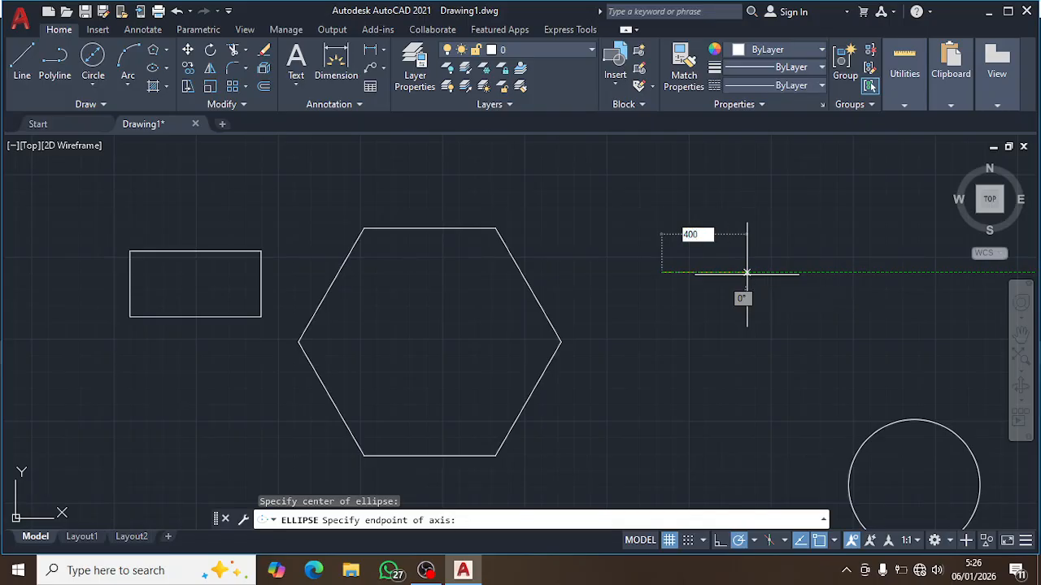
key(Return)
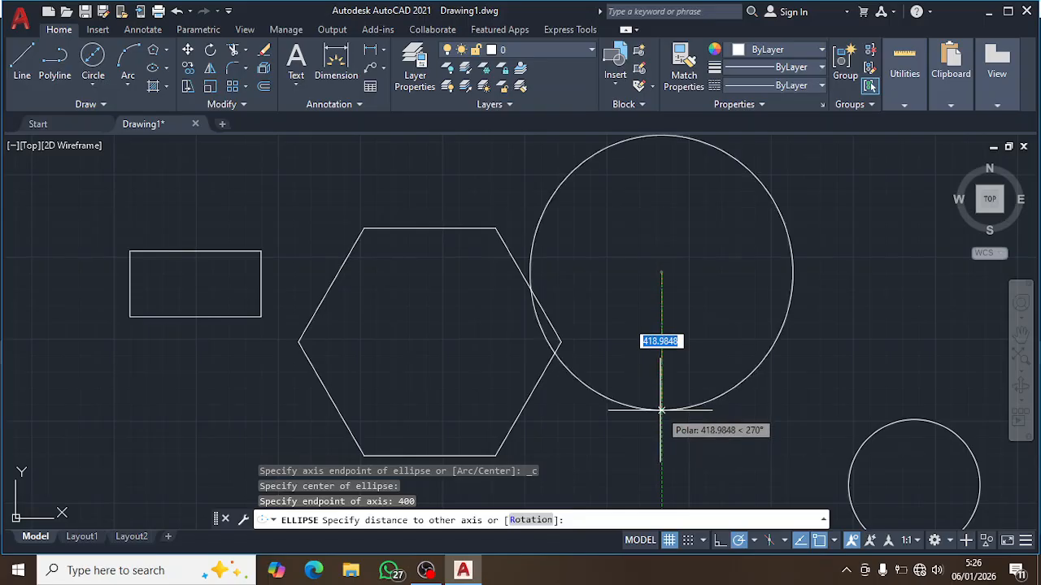
text(200)
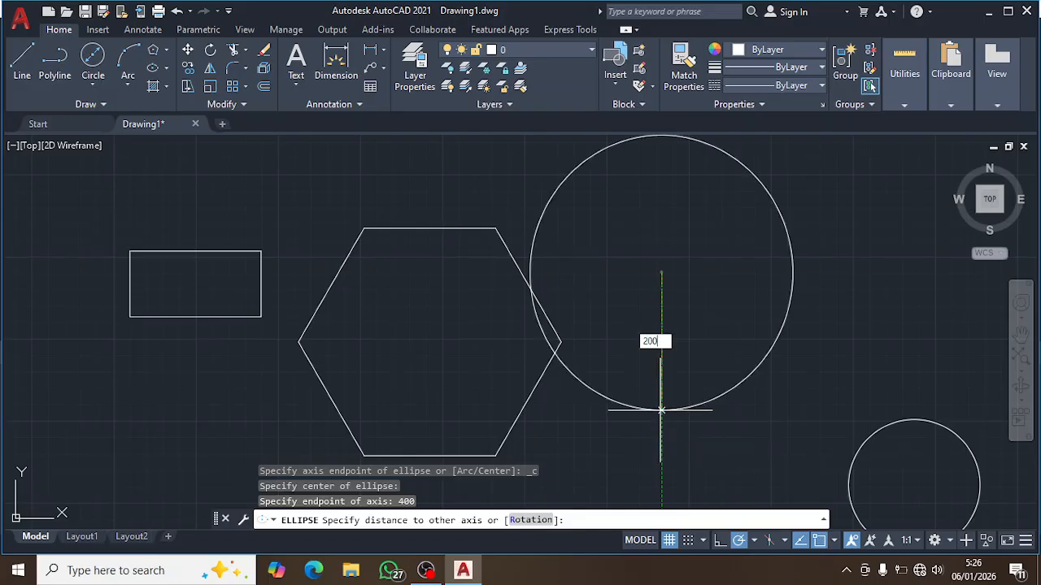
key(Return)
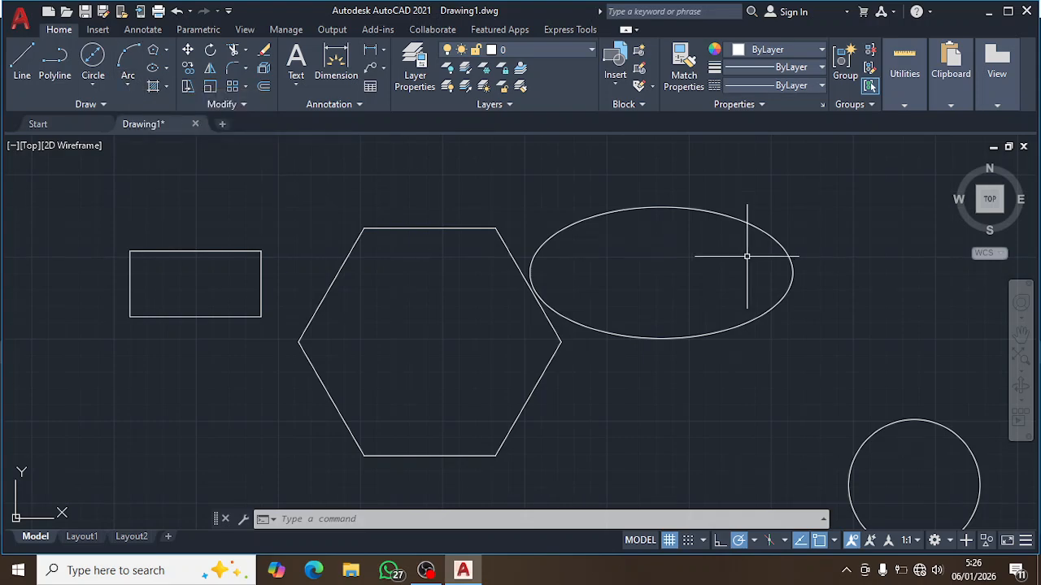
Hatch the rectangle's interior with the ANSI32 pattern at a scale of 5
click(153, 87)
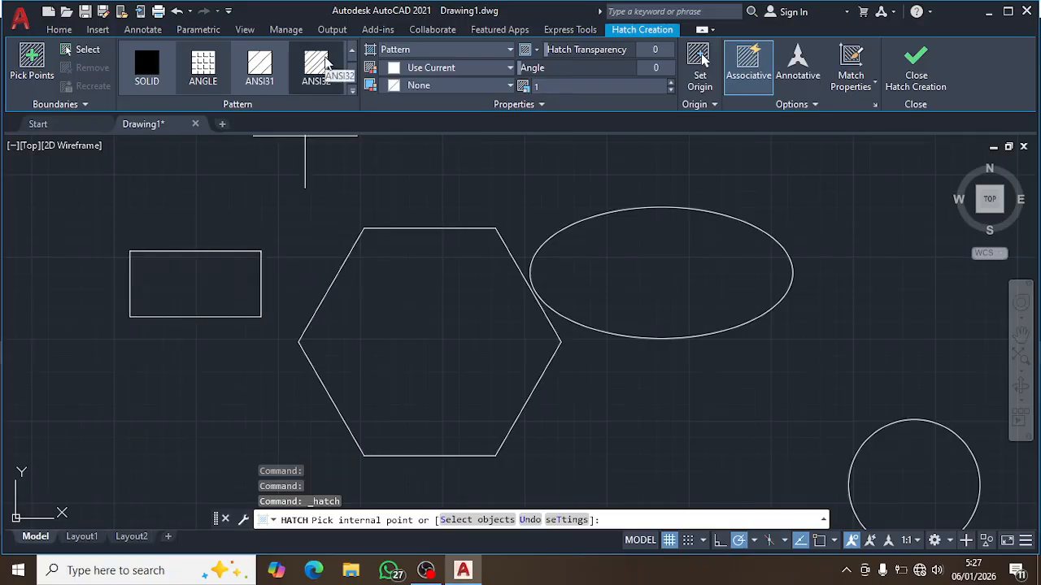
click(326, 63)
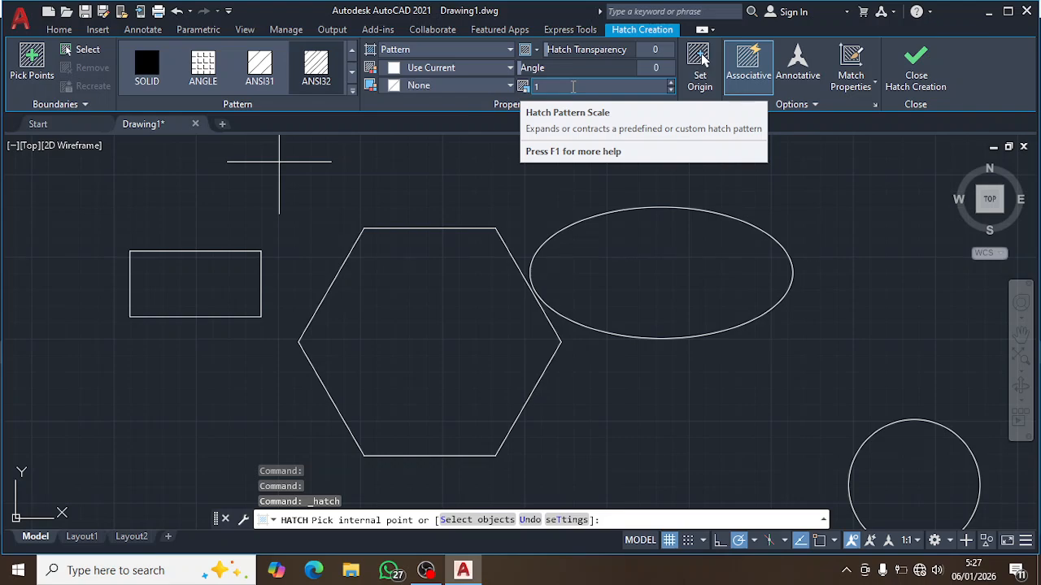
click(572, 87)
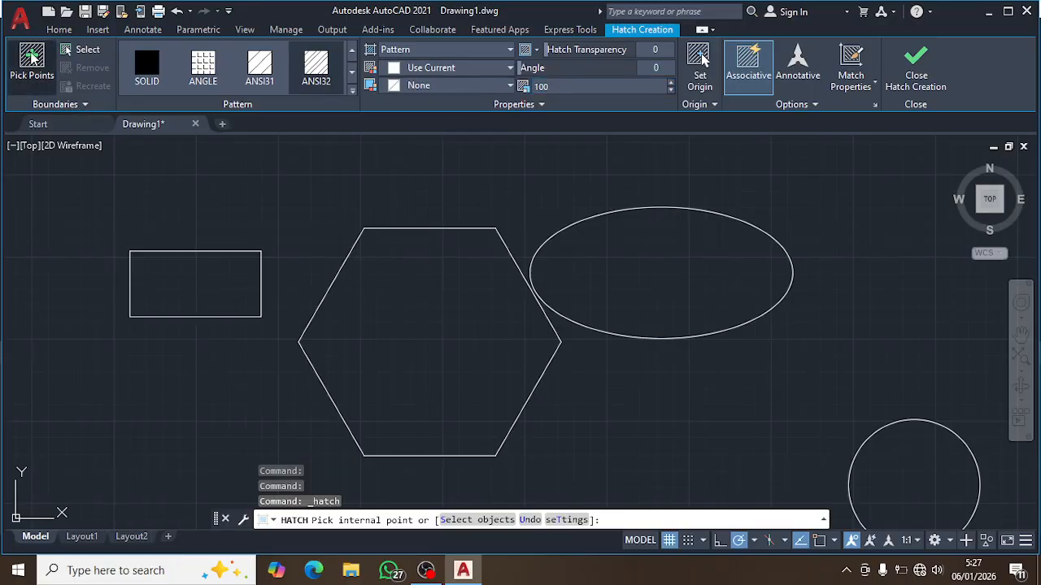
click(31, 55)
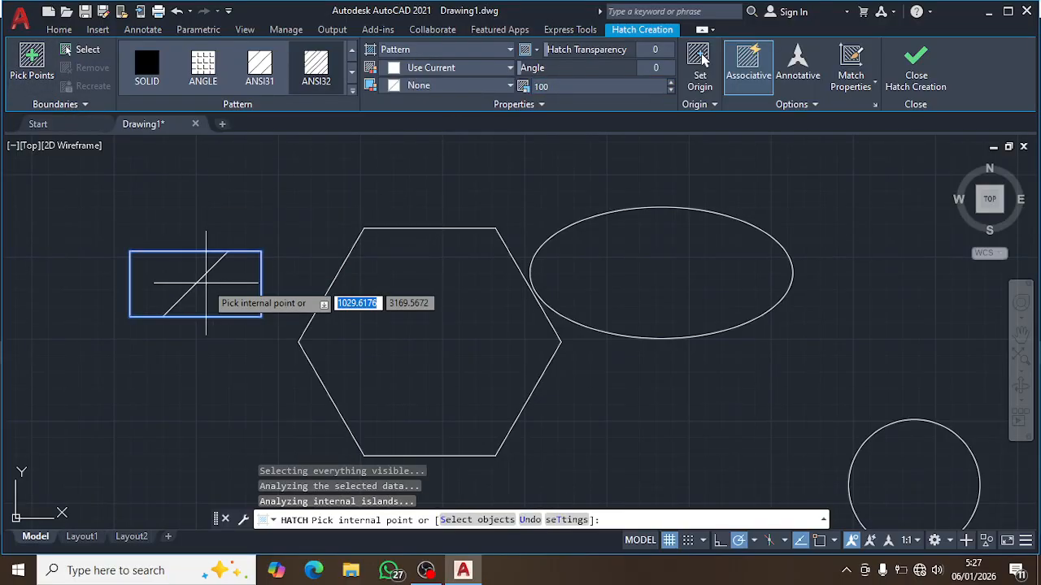
click(206, 284)
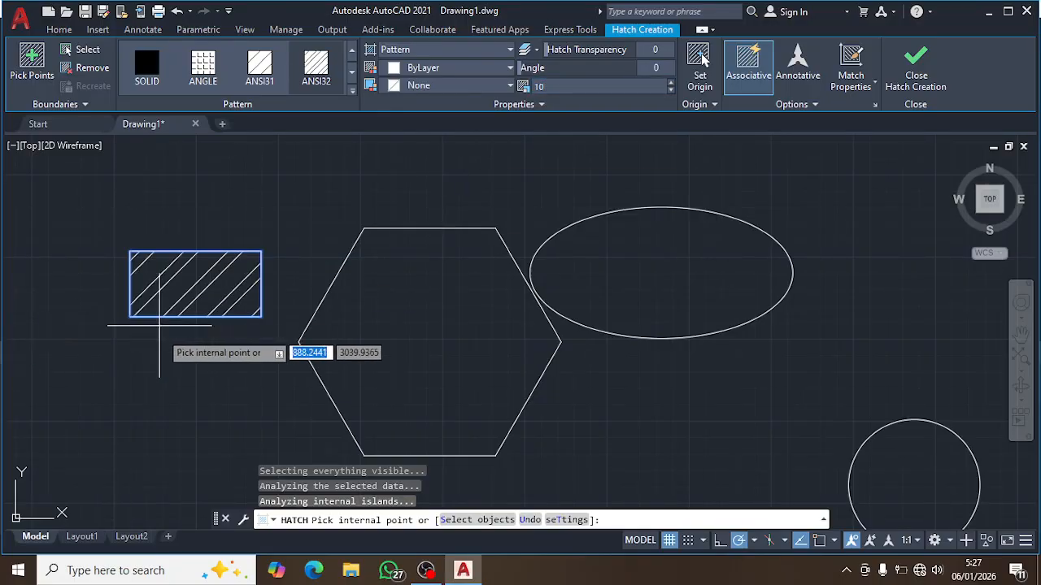
click(574, 86)
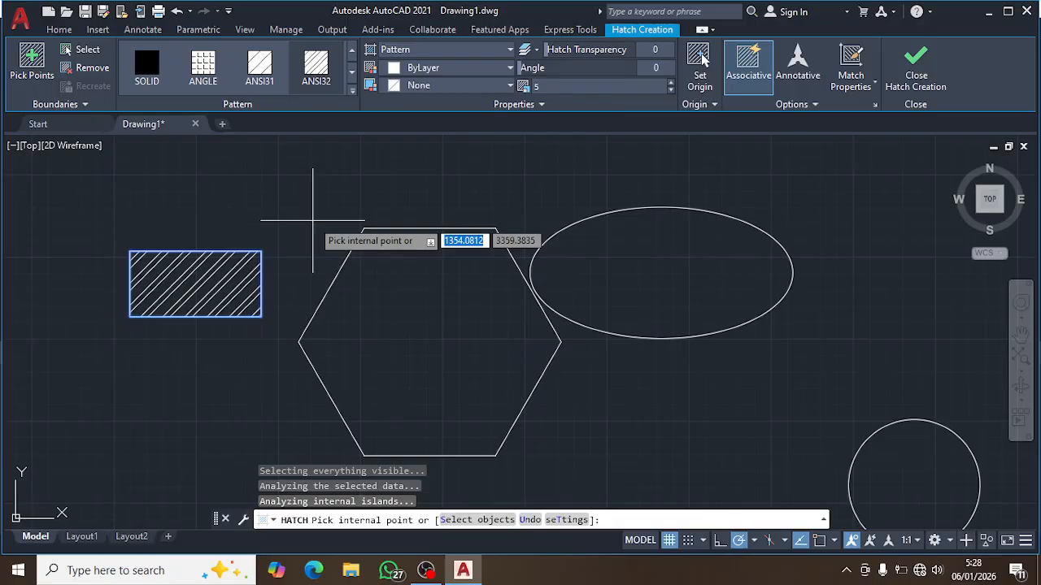
key(Escape)
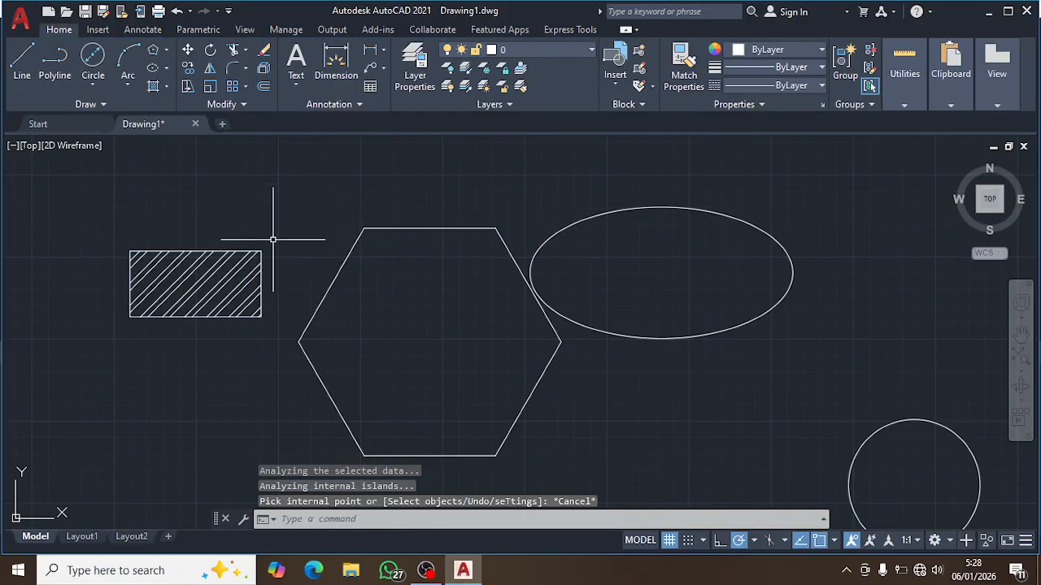
click(188, 51)
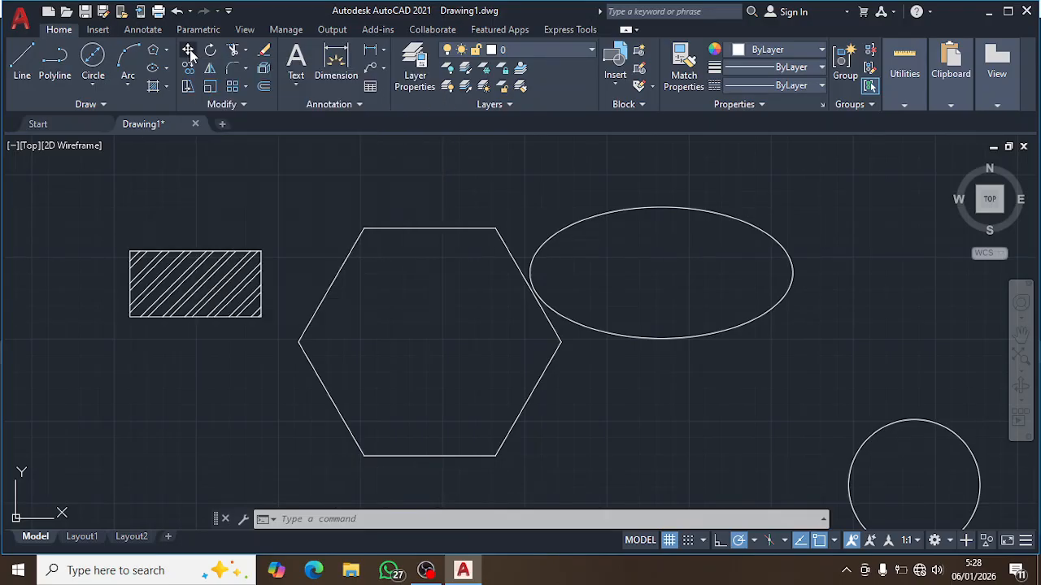
click(215, 315)
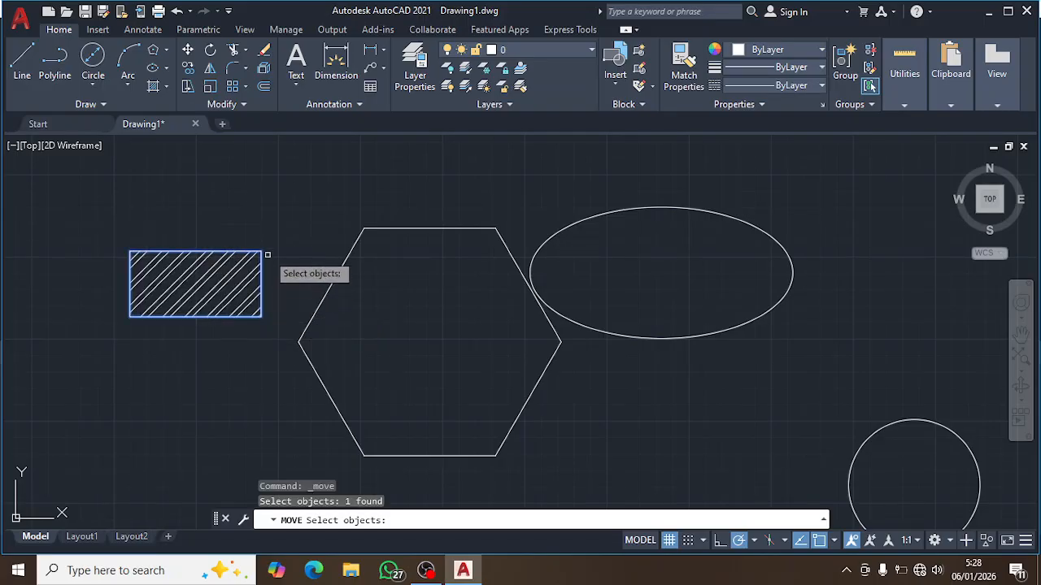
key(Escape)
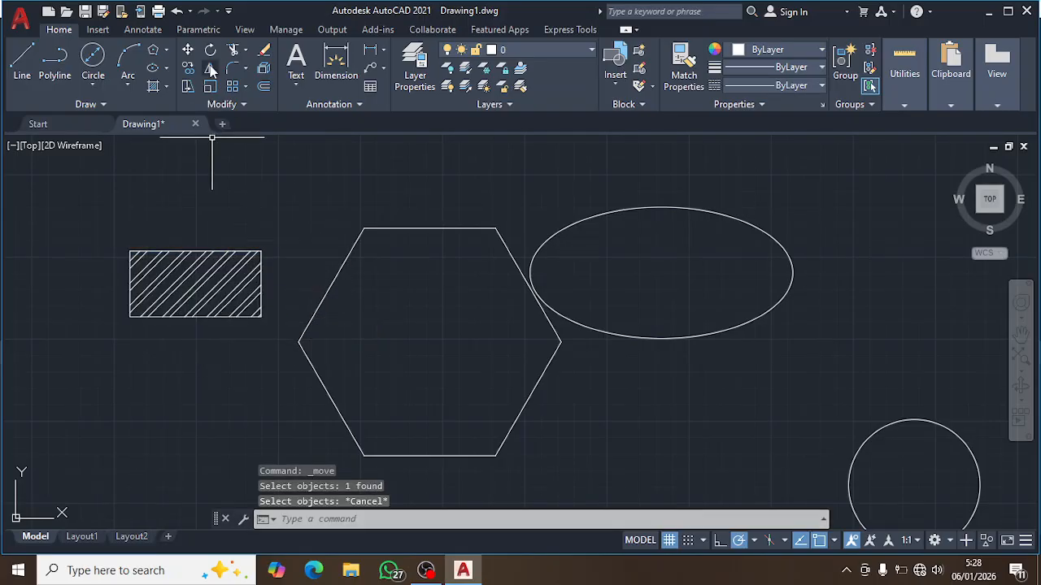
click(188, 51)
click(255, 241)
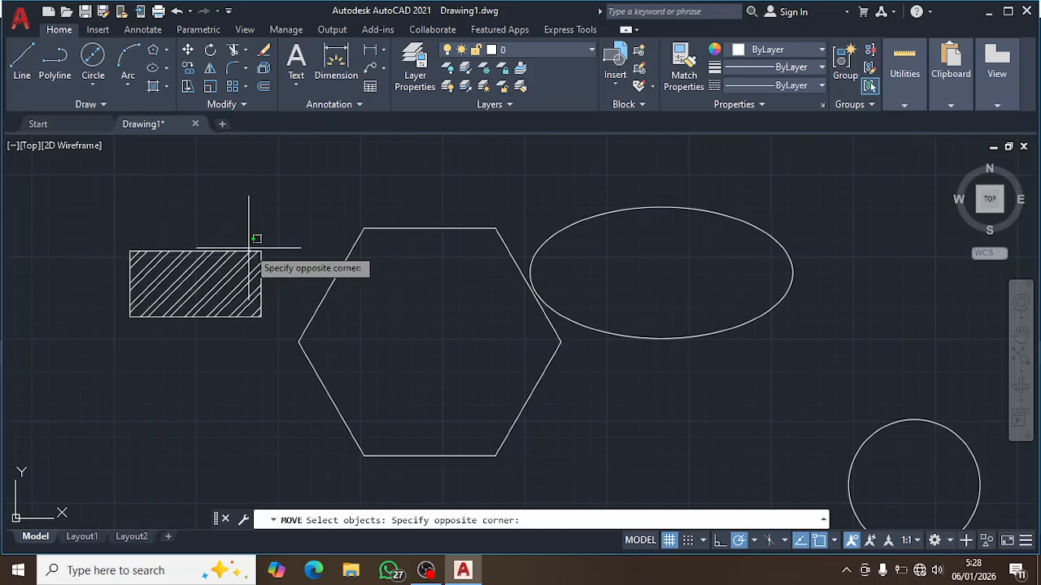
click(237, 244)
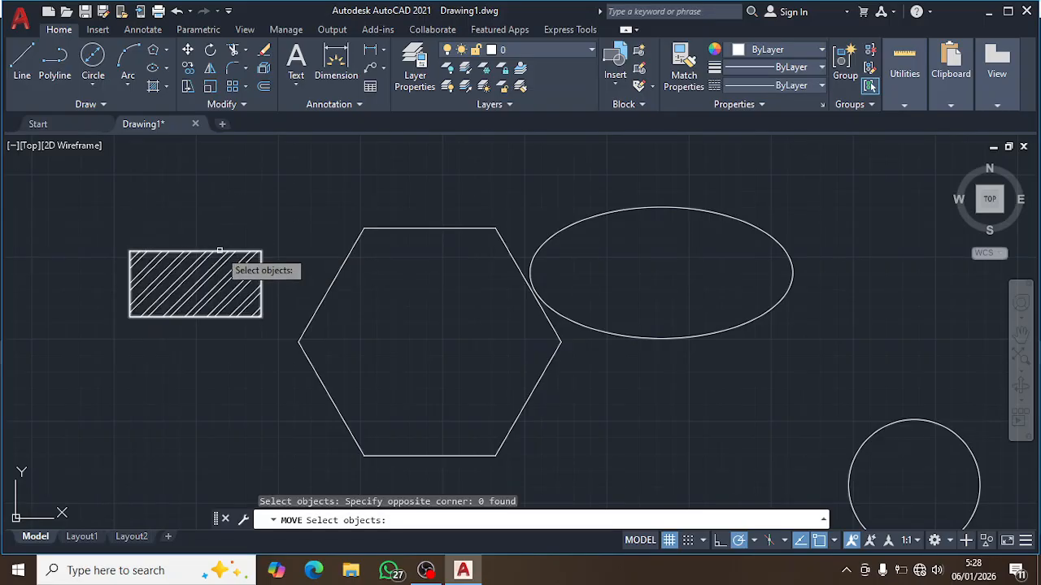
click(219, 251)
key(Return)
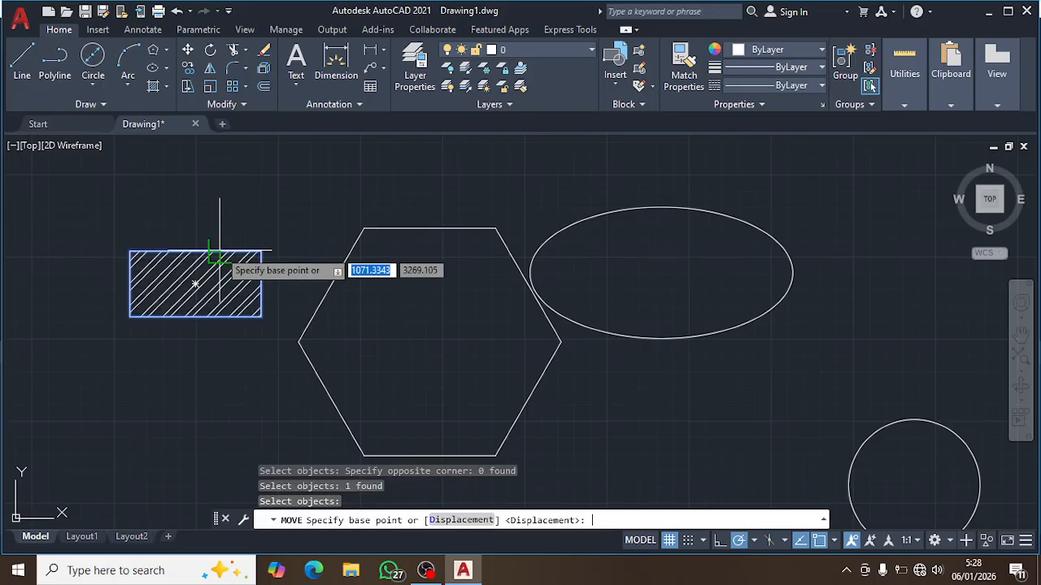
key(Escape)
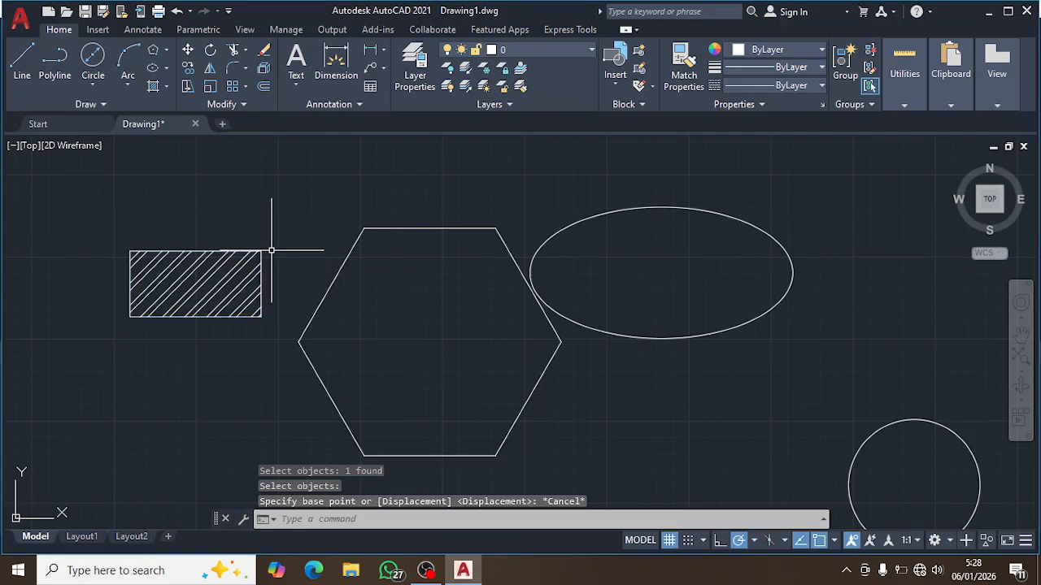
click(188, 51)
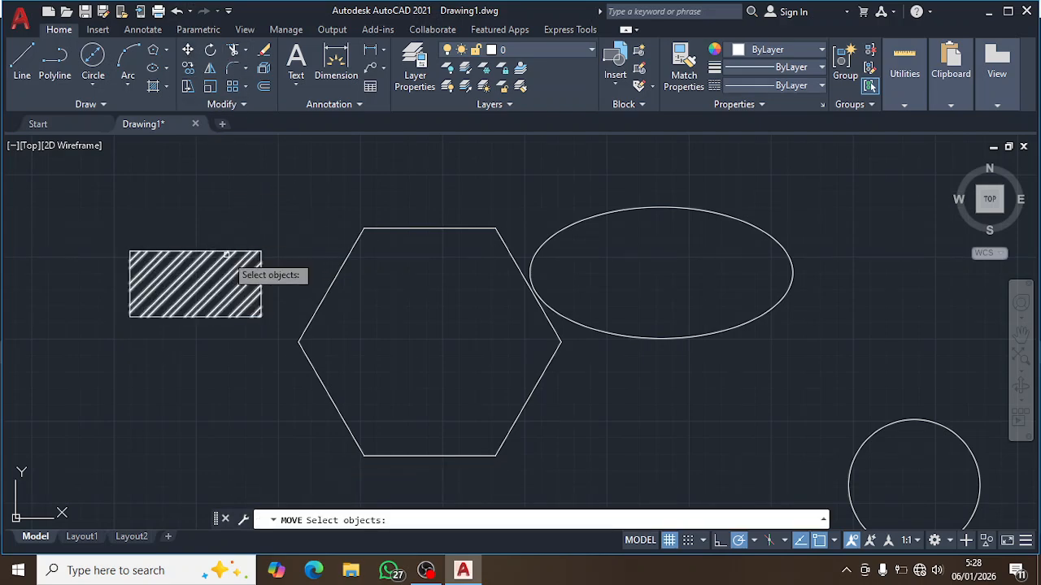
click(217, 251)
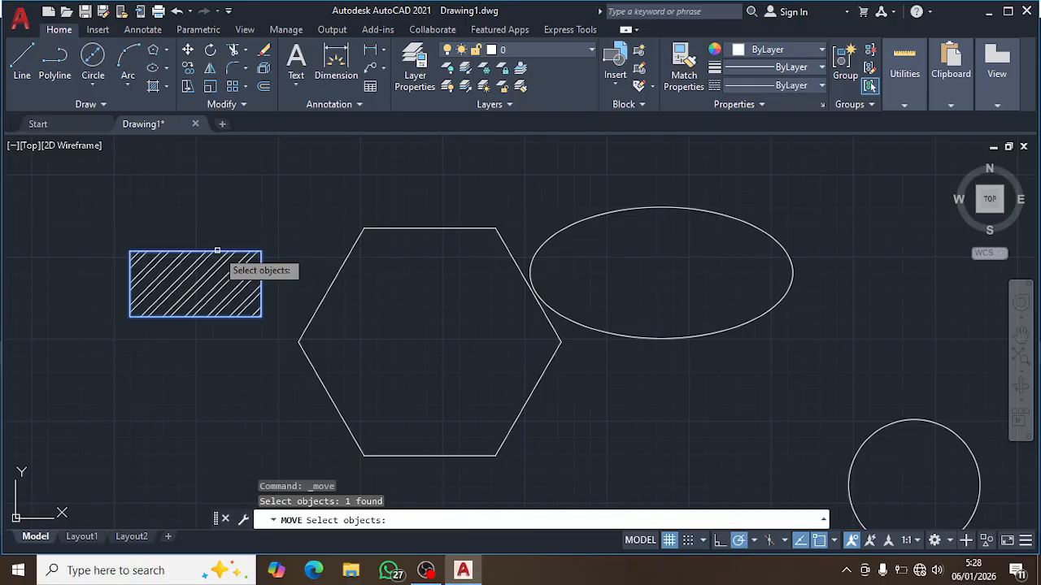
key(Return)
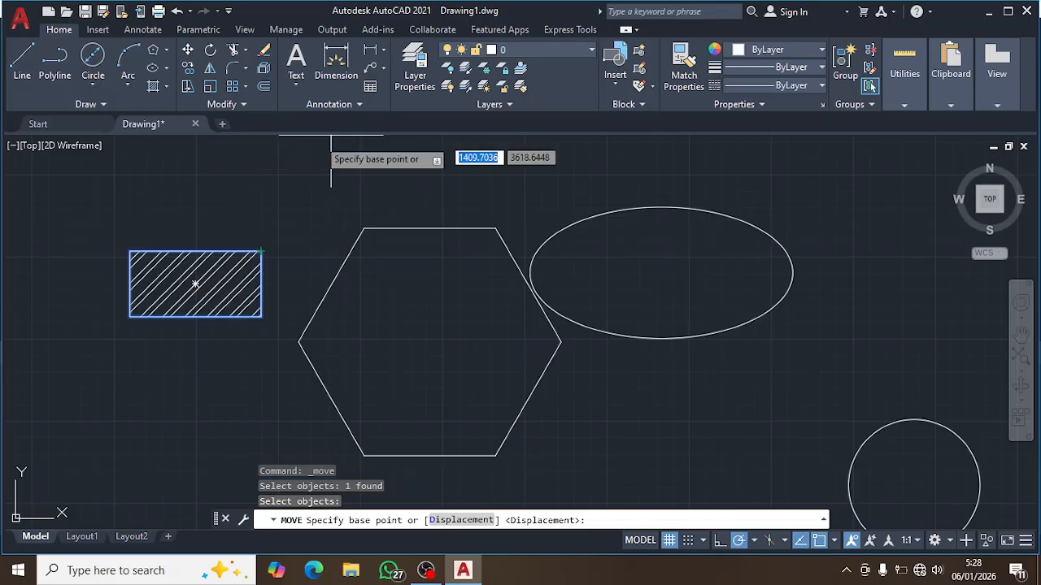
key(Escape)
Try to move the hatched rectangle by its lower-right corner towards the hexagon's centre
click(188, 50)
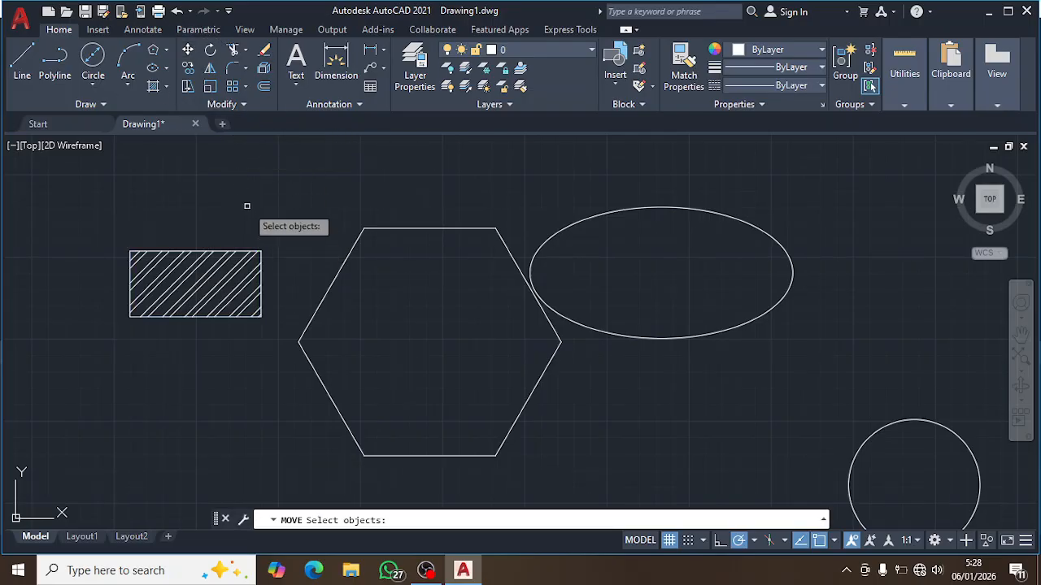
click(256, 251)
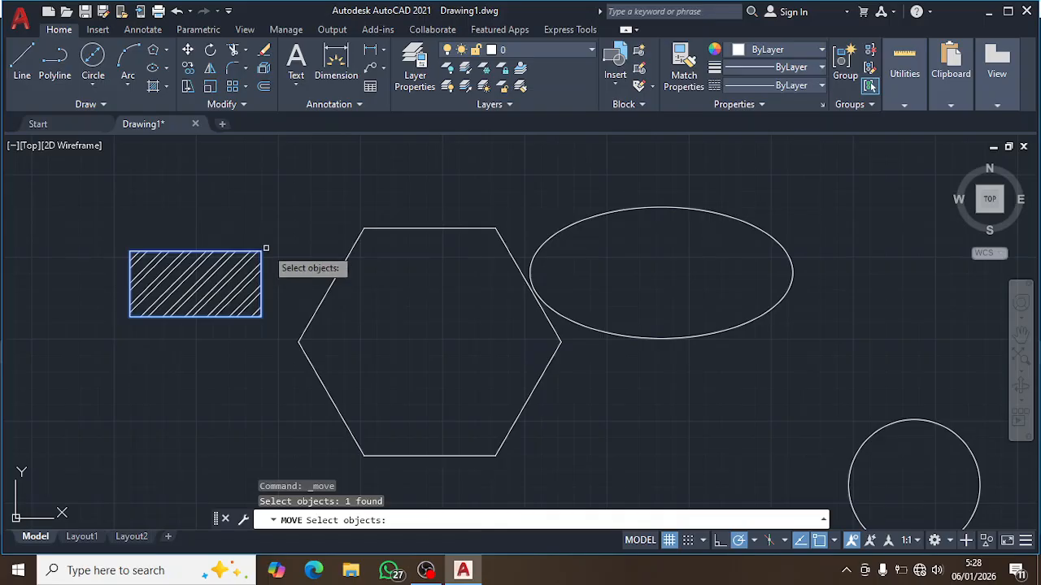
key(Return)
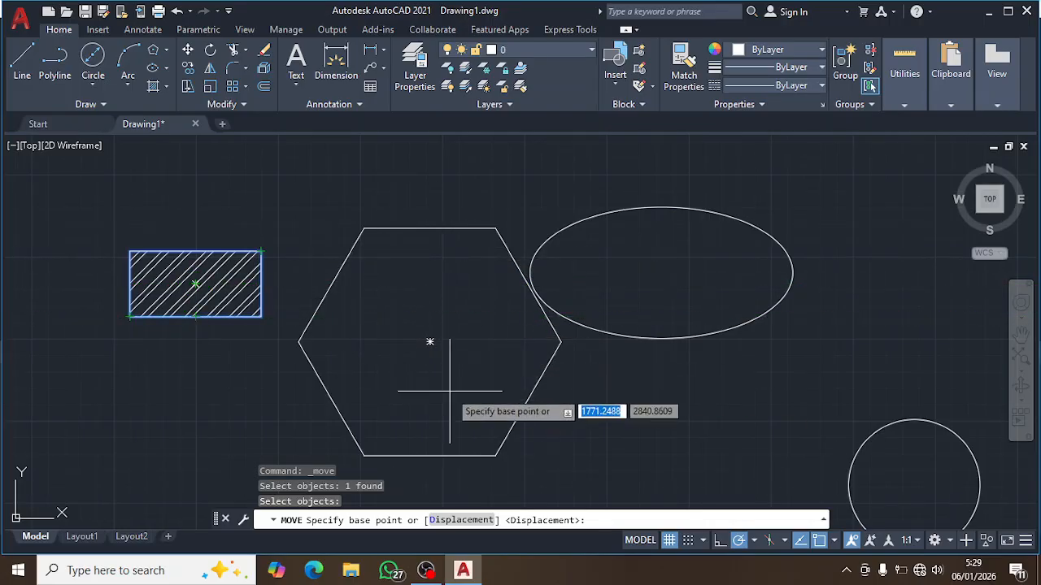
click(262, 317)
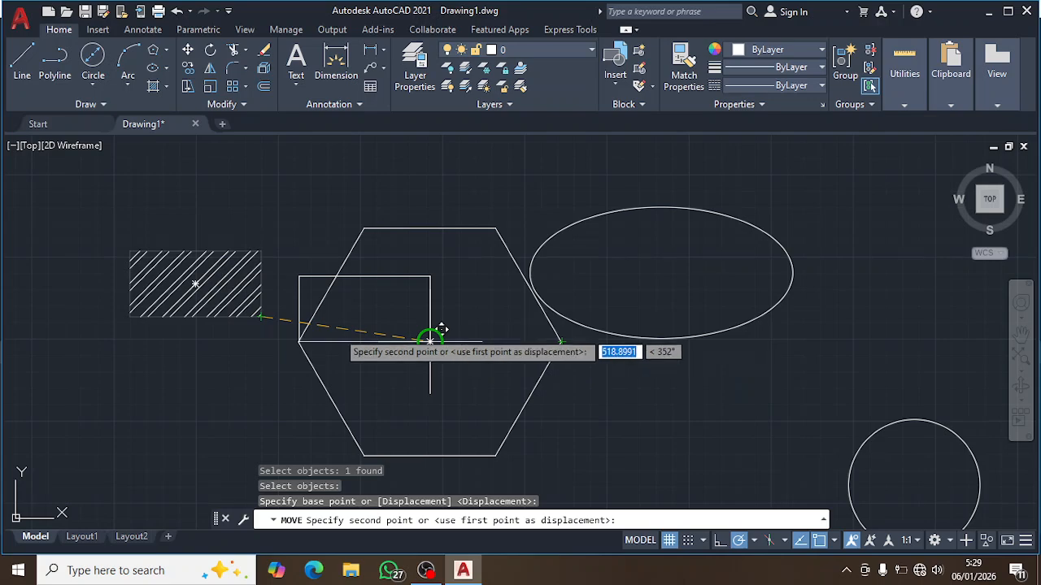
key(Escape)
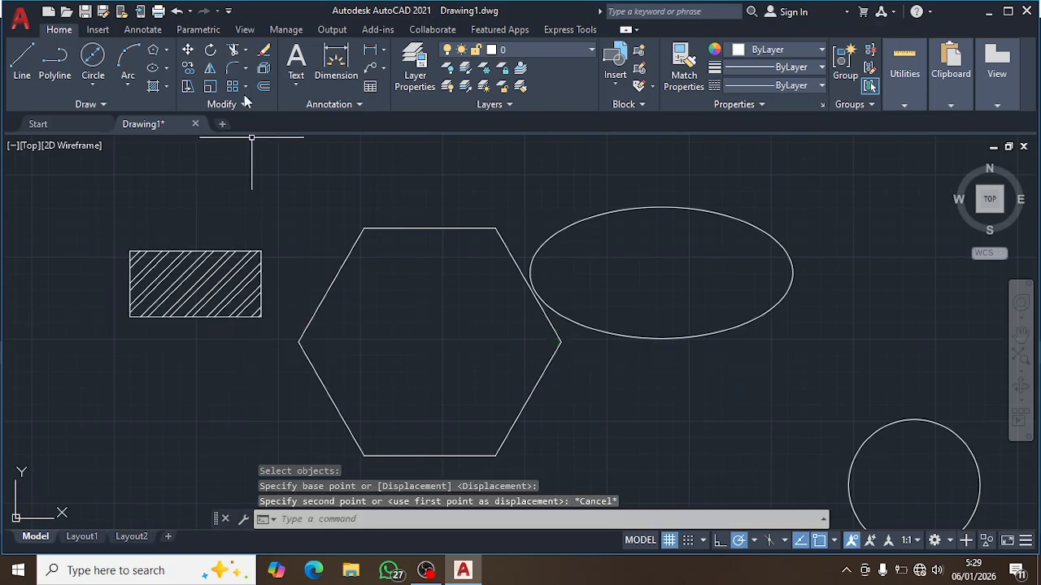
Move the hatched rectangle from its own centre point to the centre of the hexagon
click(190, 51)
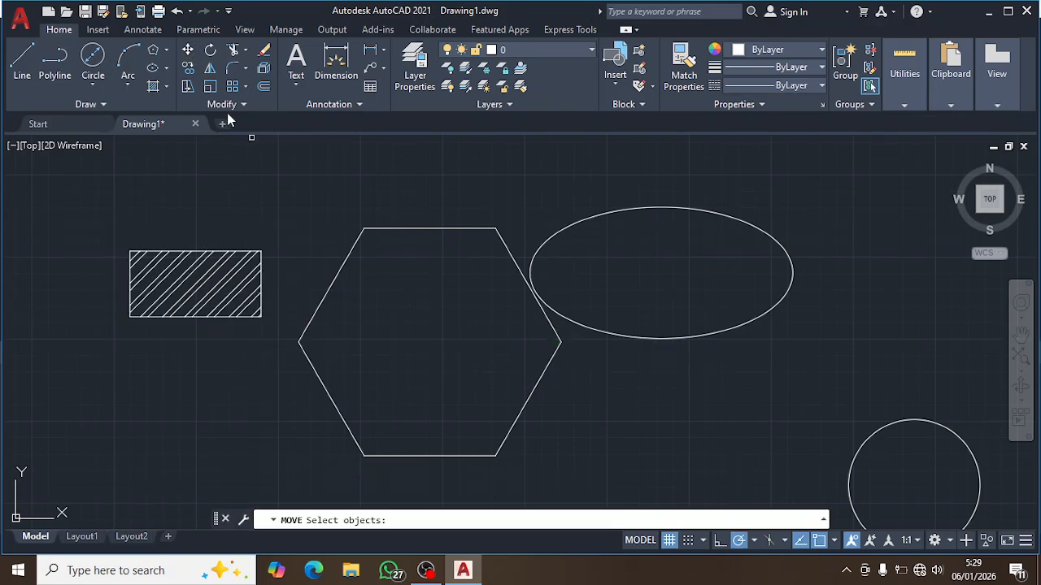
click(236, 252)
key(Return)
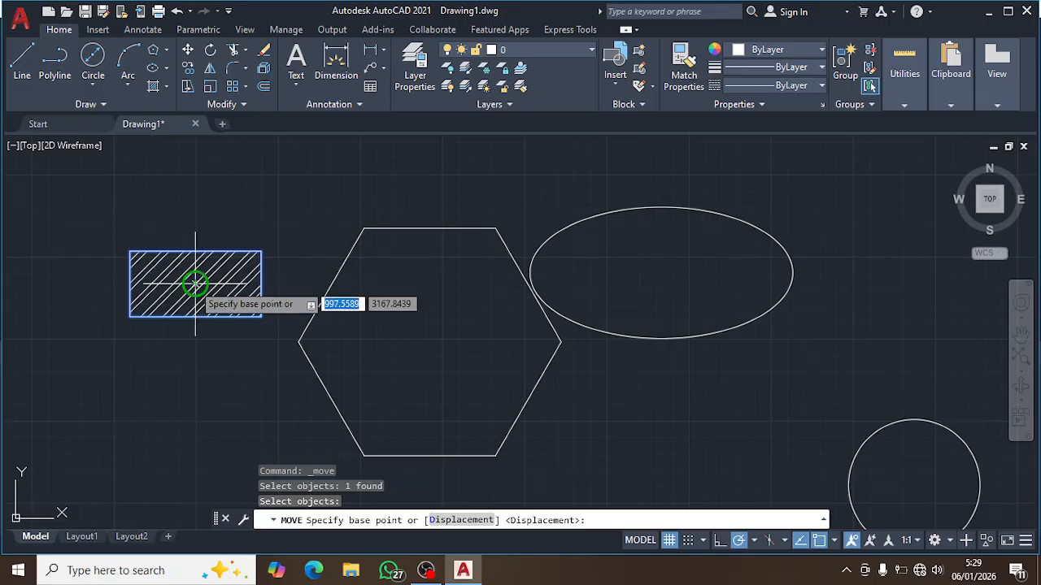
click(195, 283)
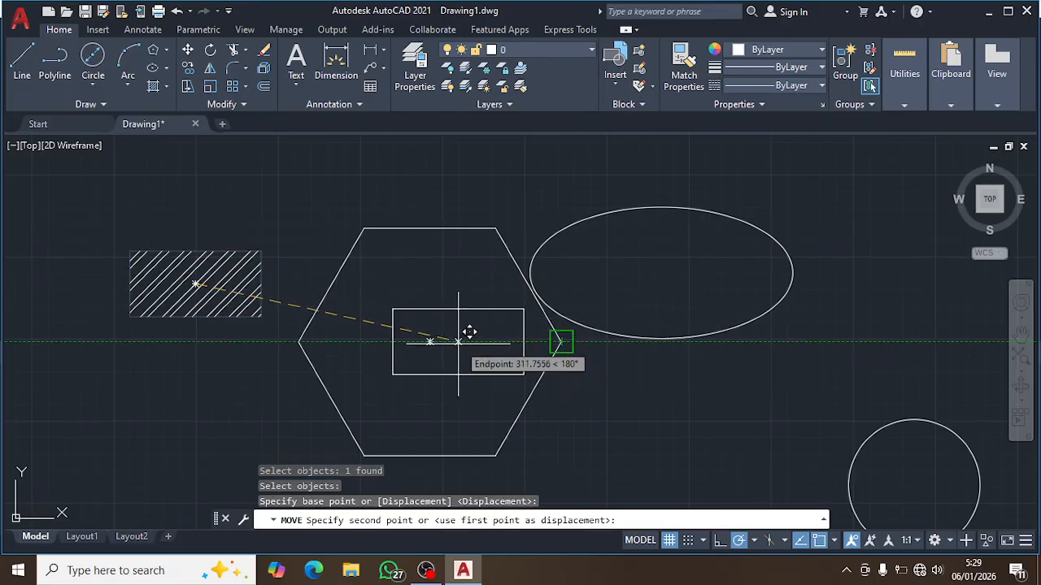
click(429, 341)
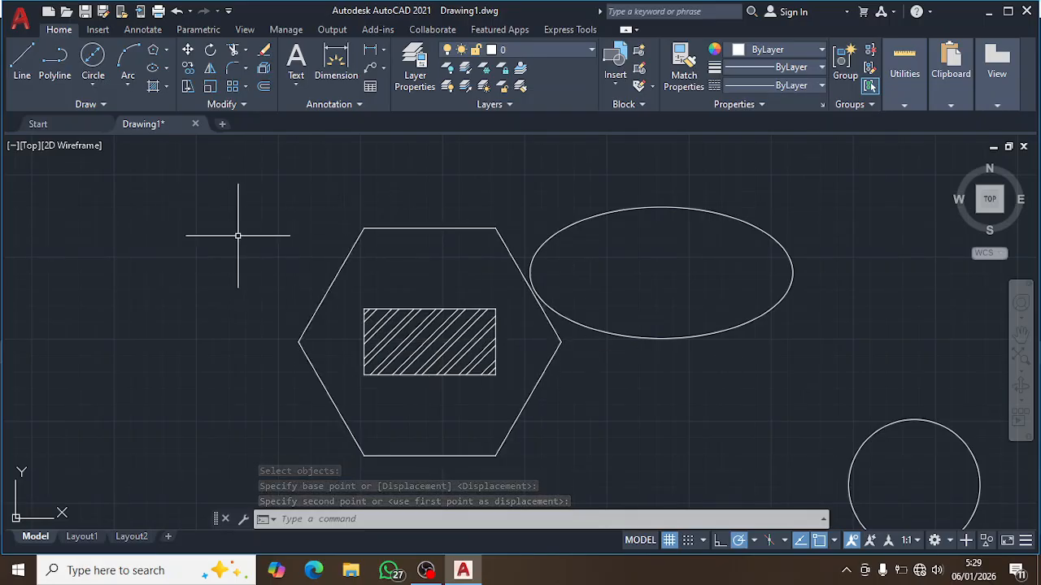
Try to move the larger circle using the small circle's centre as the base point
scroll(728, 334, down, 2)
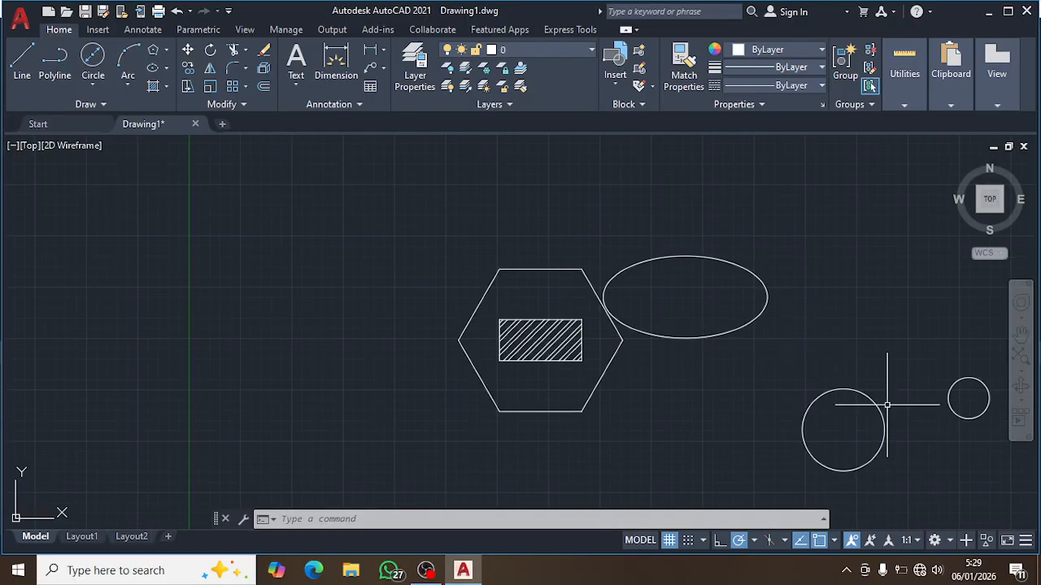
middle_drag(870, 403, 705, 334)
click(778, 383)
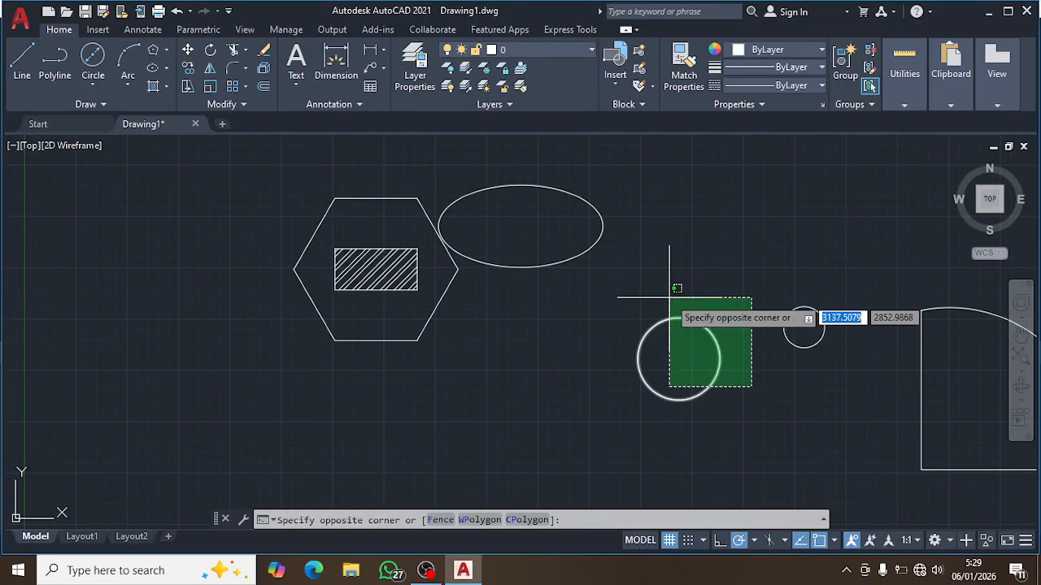
click(674, 291)
click(187, 50)
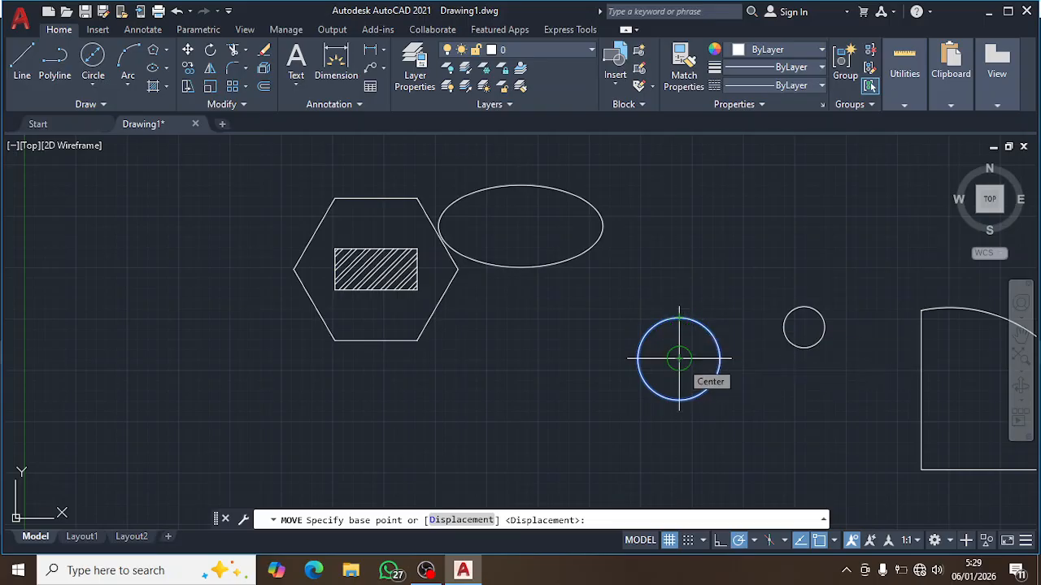
click(804, 328)
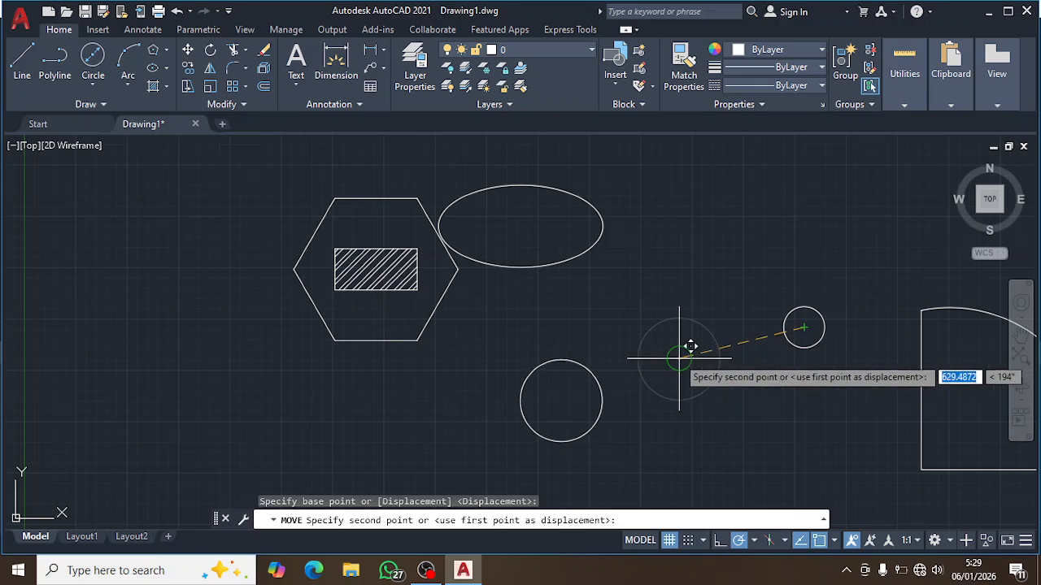
key(Escape)
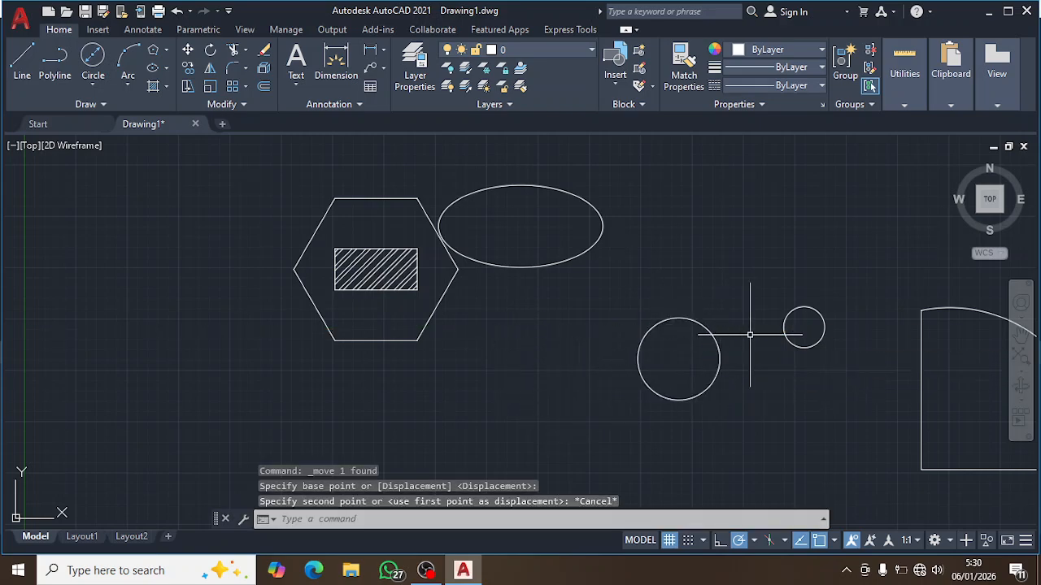
scroll(801, 325, down, 2)
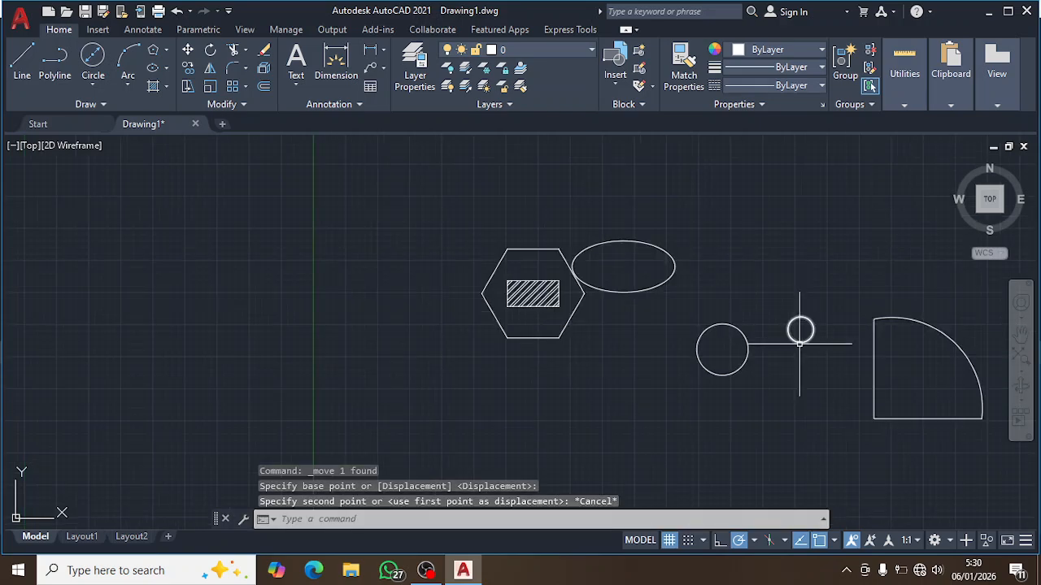
mouse_move(802, 325)
middle_down()
mouse_move(688, 318)
mouse_move(608, 328)
middle_up()
scroll(609, 328, up, 2)
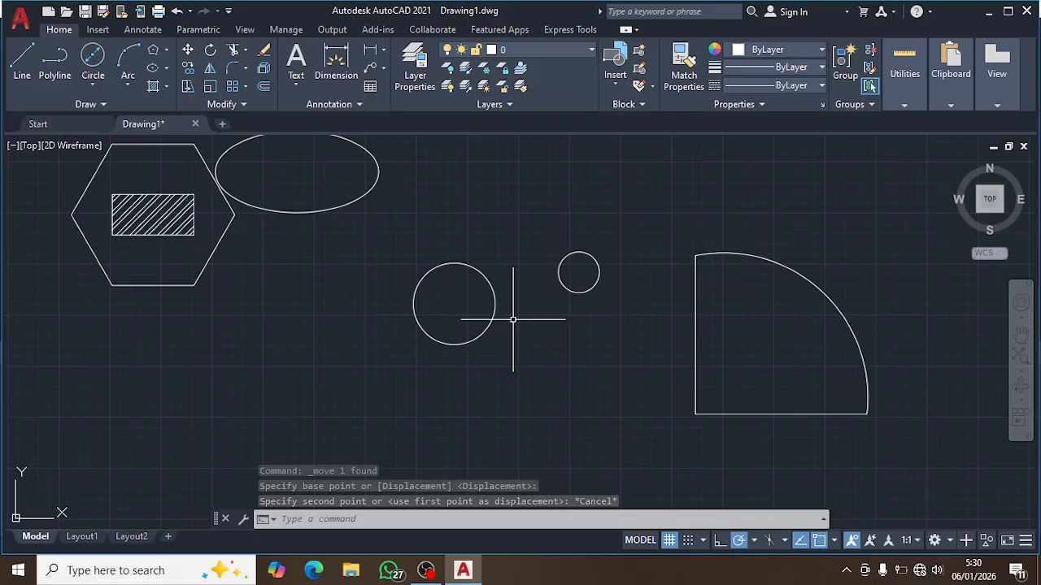
click(556, 360)
click(403, 248)
click(658, 317)
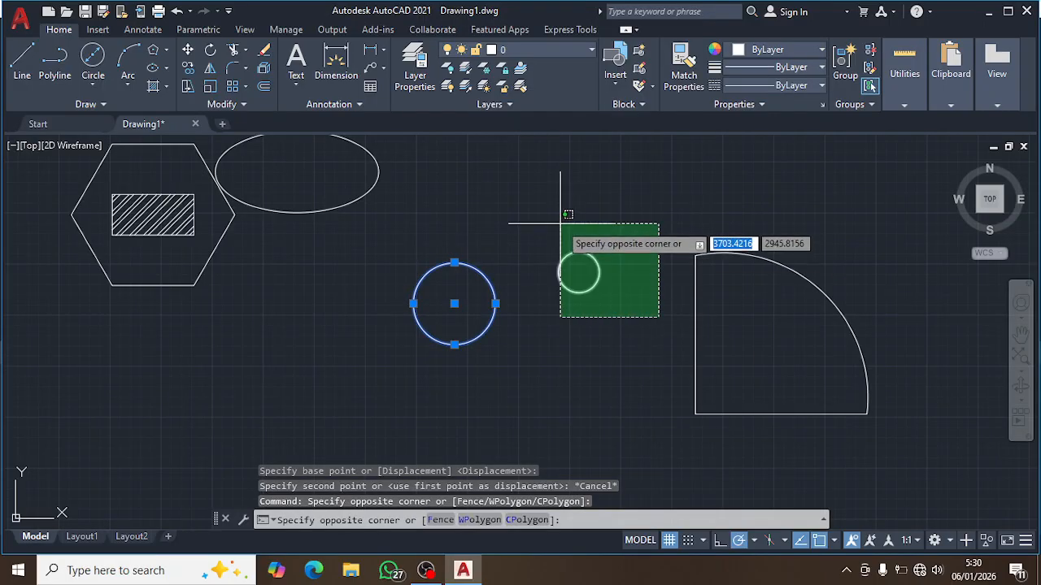
click(561, 227)
key(Escape)
Move both circles and the quarter-round shape together straight up, roughly level with the hexagon and ellipse
click(930, 469)
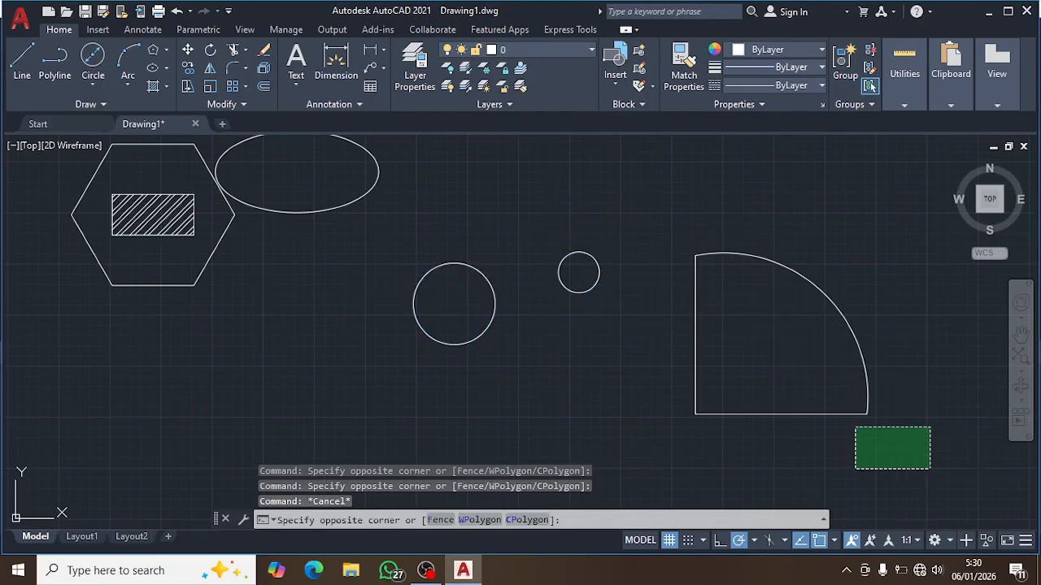
click(403, 202)
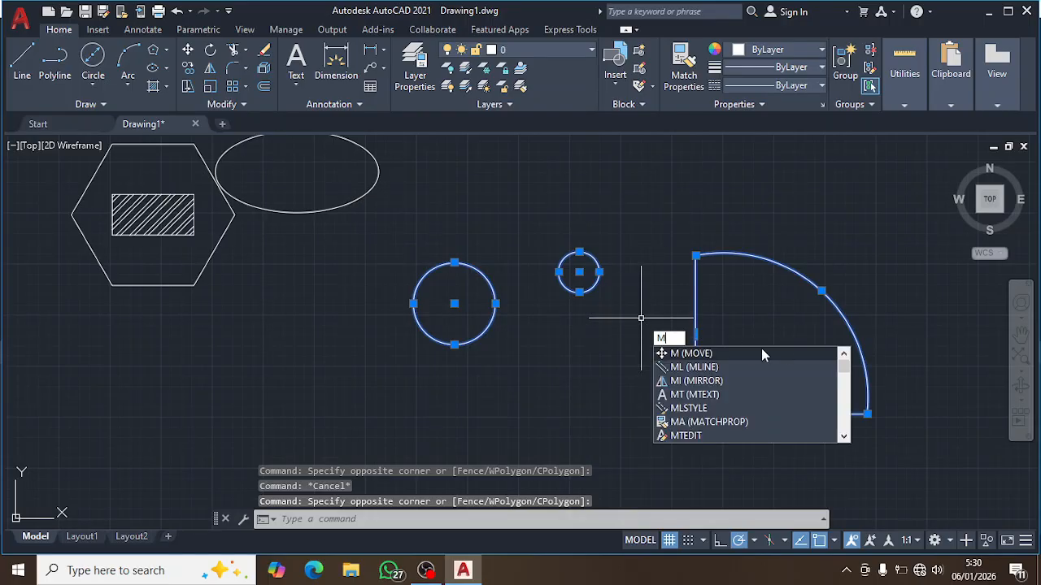
key(Return)
click(631, 317)
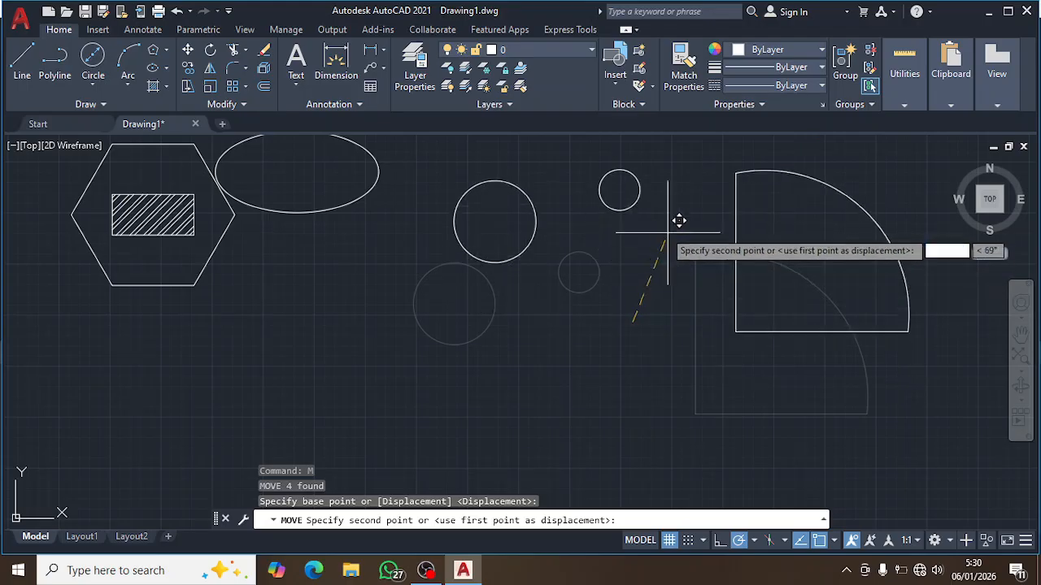
click(634, 219)
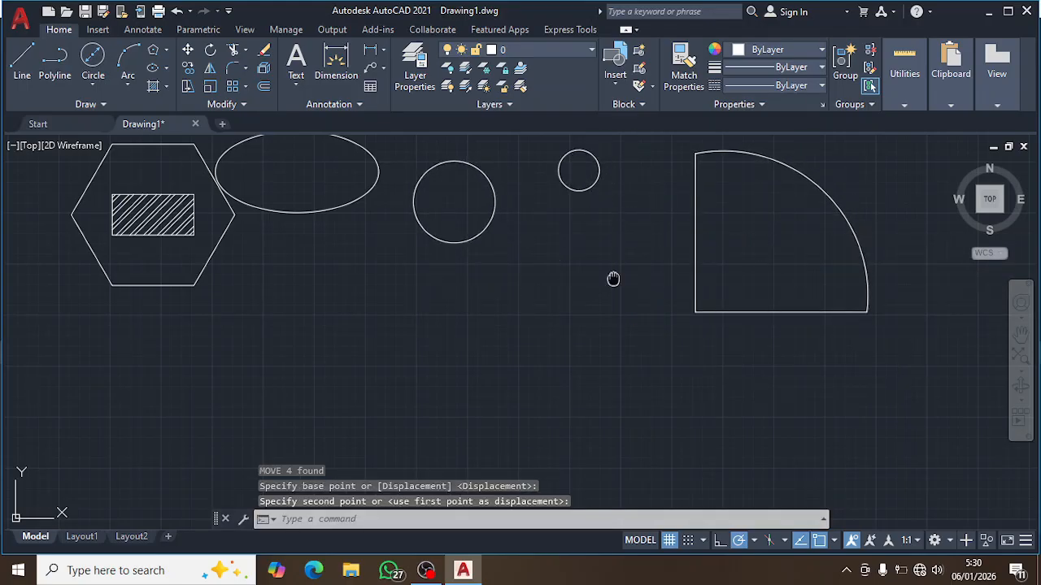
middle_drag(613, 278, 570, 392)
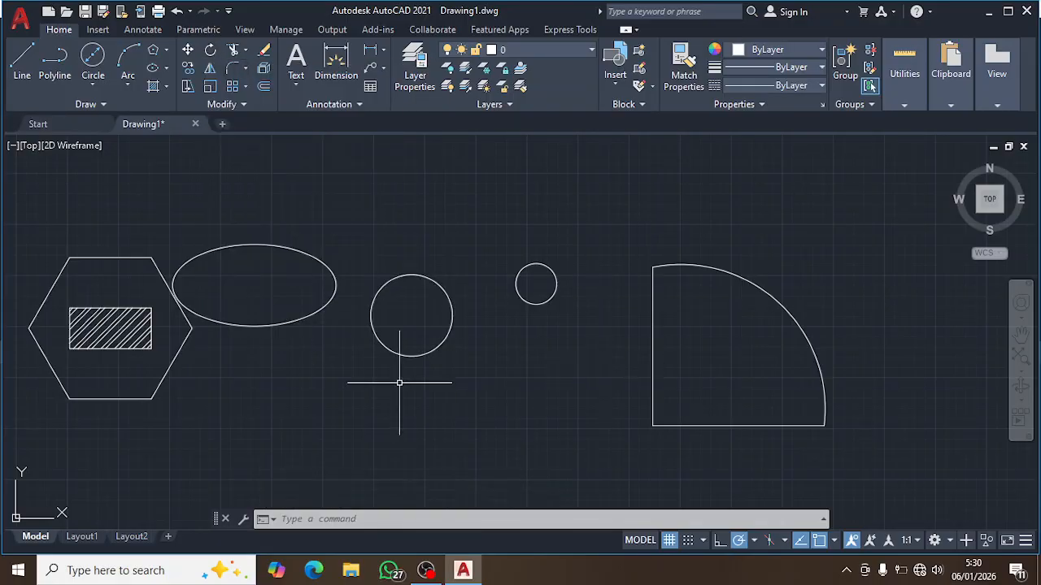
middle_drag(443, 393, 474, 388)
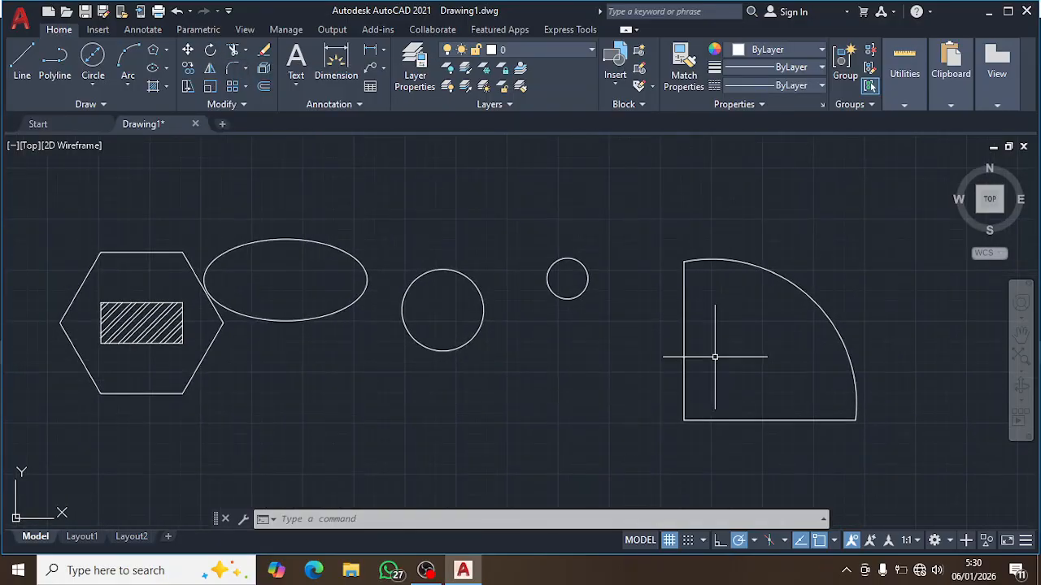
middle_drag(714, 356, 634, 339)
click(845, 432)
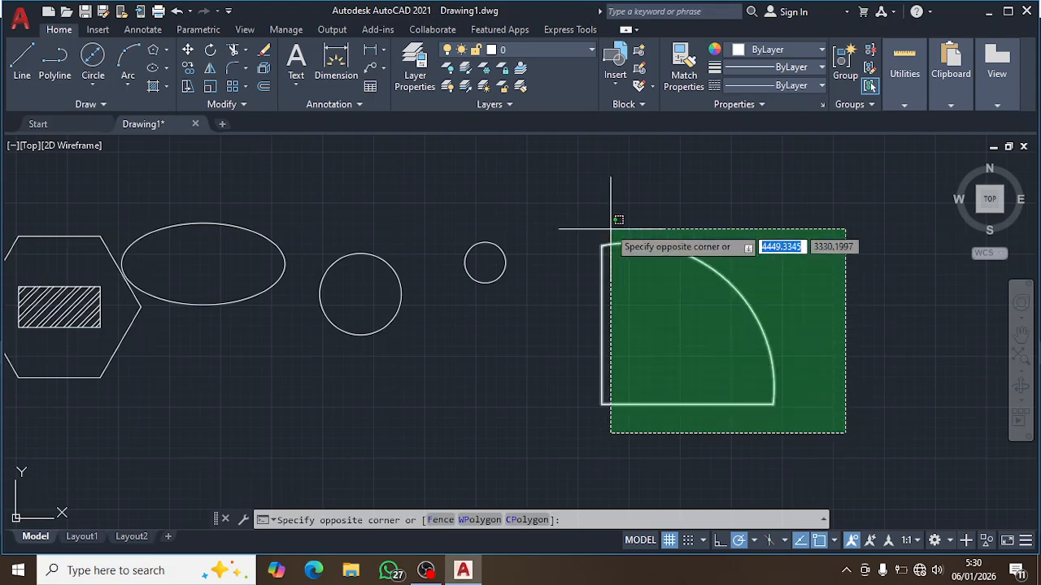
click(799, 376)
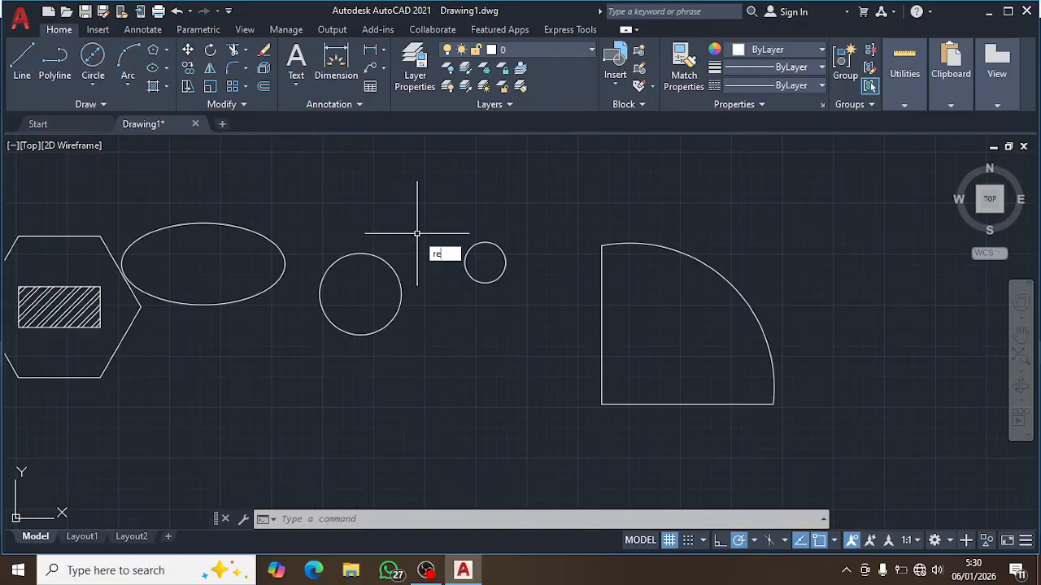
key(BackSpace)
text(o)
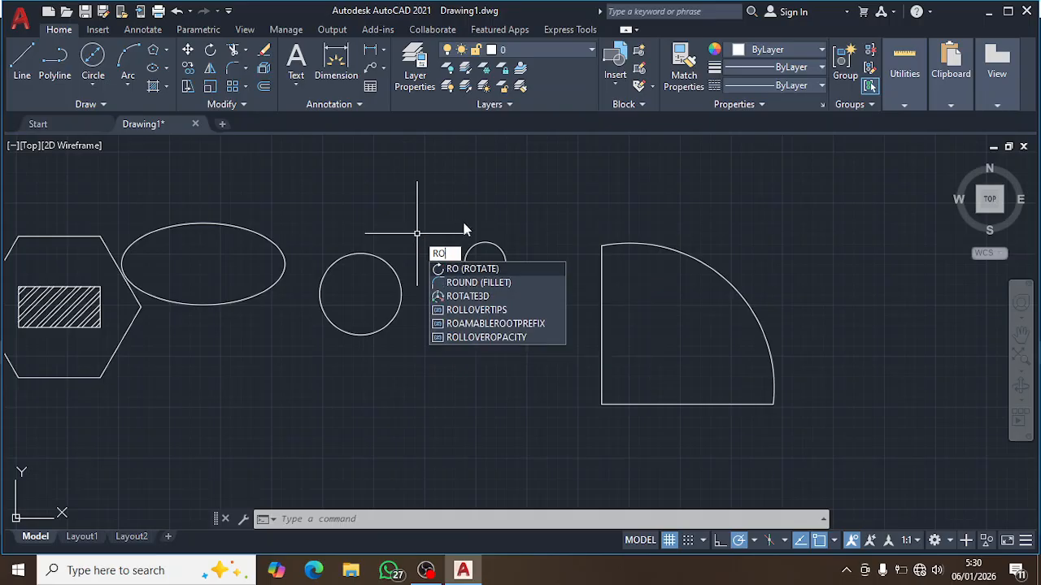
click(480, 269)
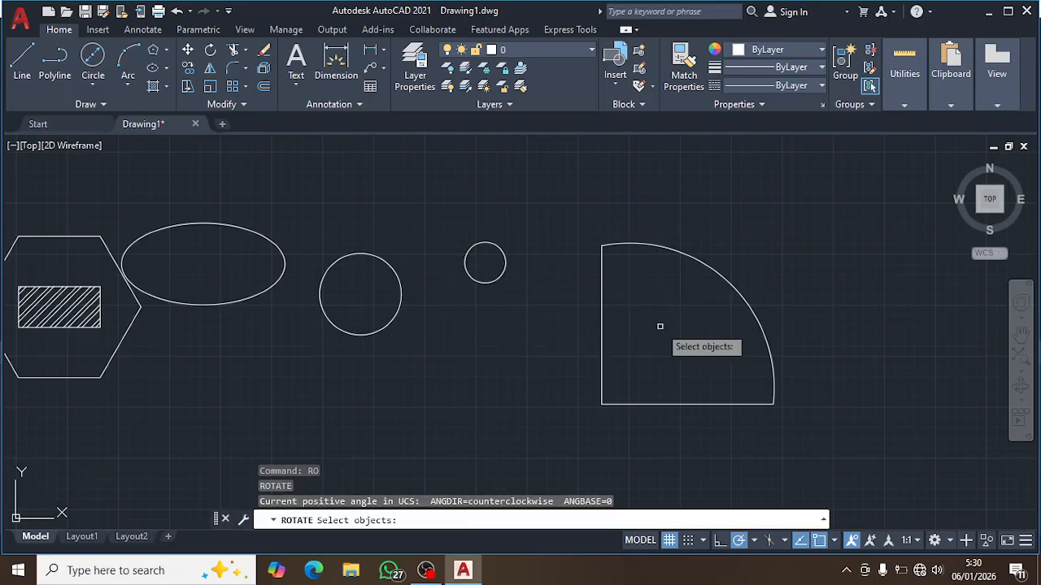
click(618, 404)
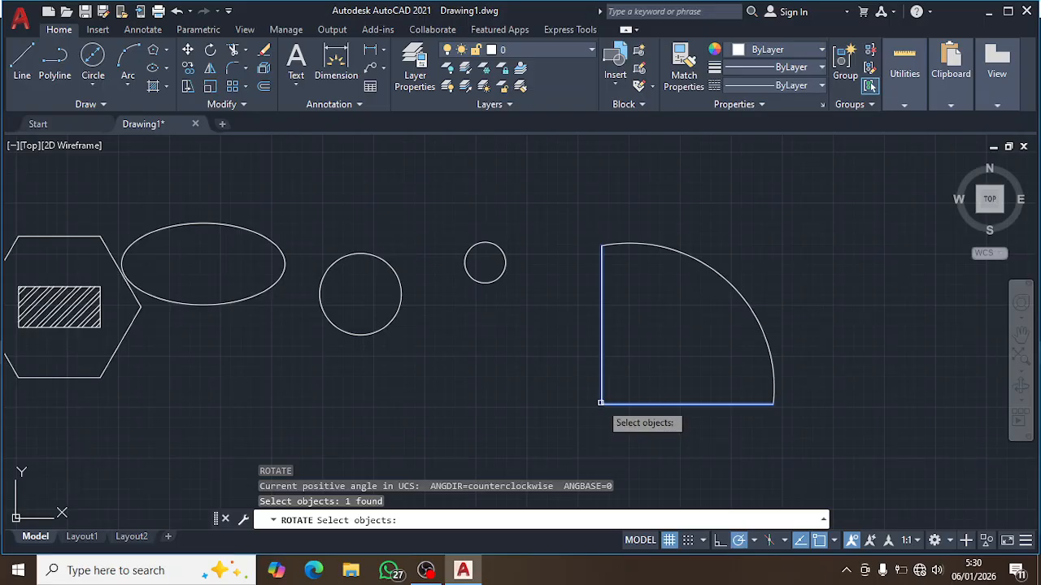
key(Return)
key(Escape)
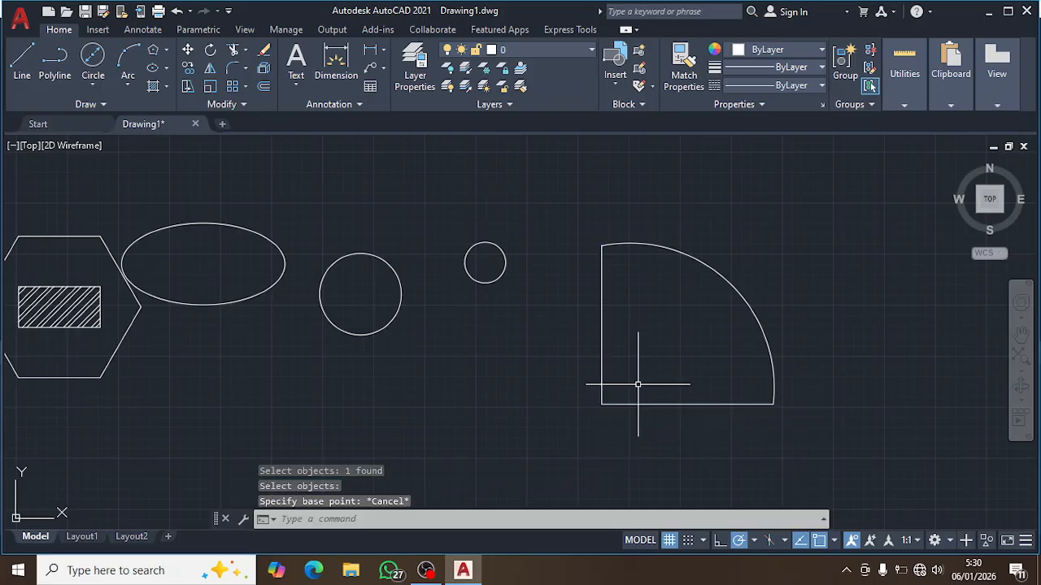
Try to rotate the whole quarter-round shape about its lower-left square corner
click(836, 456)
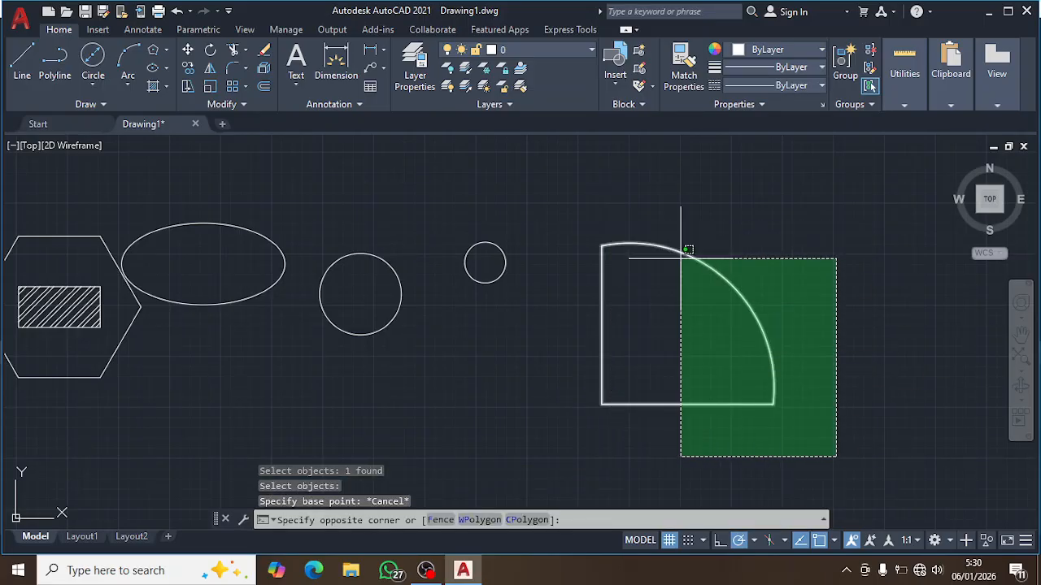
key(Escape)
click(874, 433)
click(564, 209)
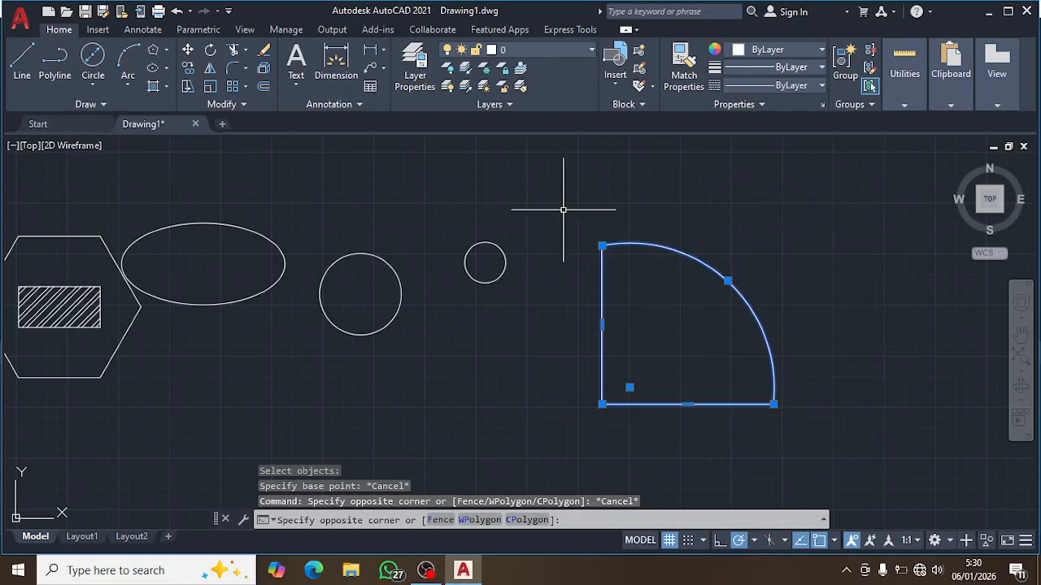
text(ro)
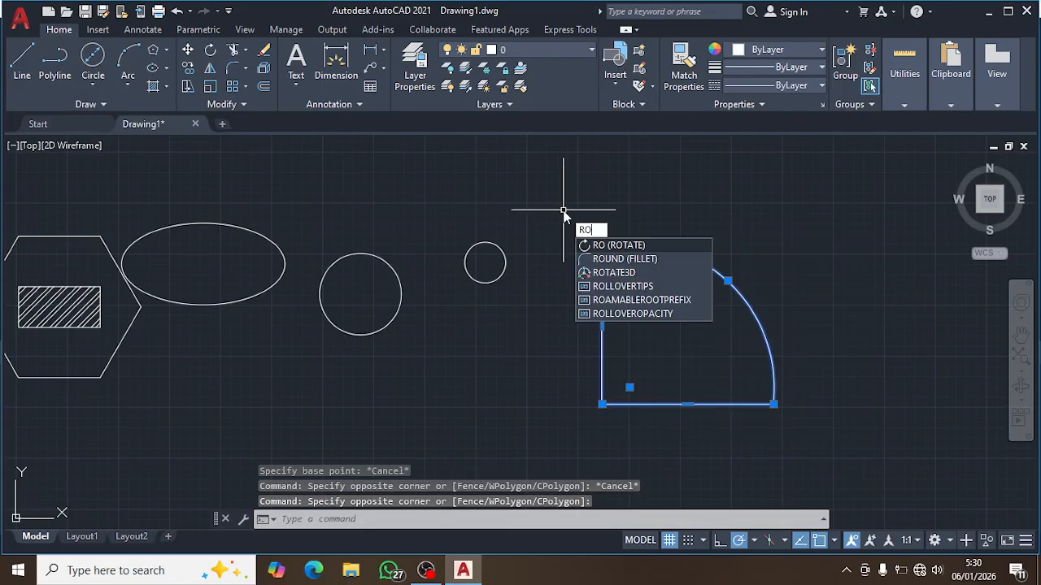
key(Return)
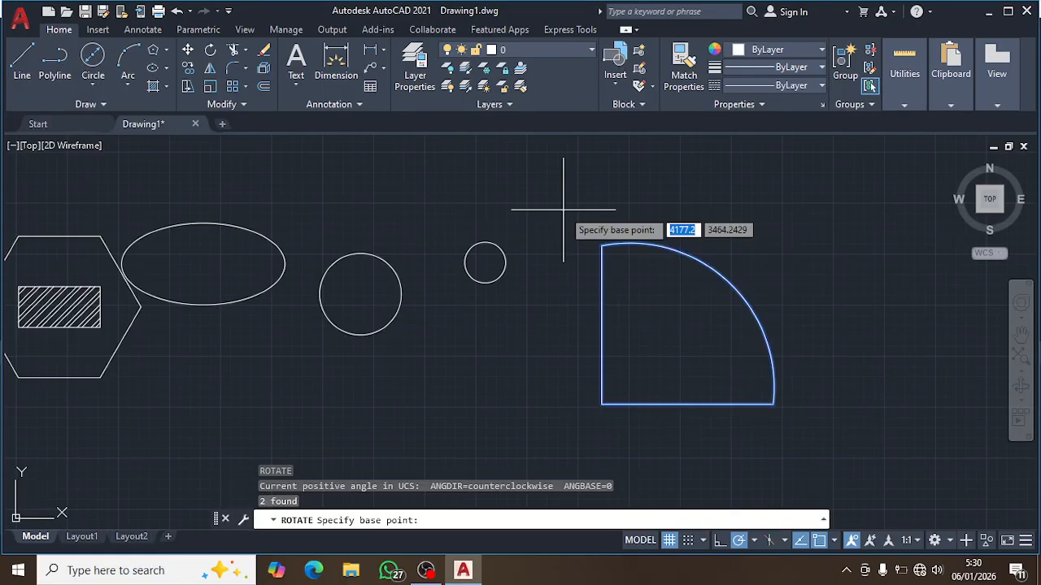
click(602, 403)
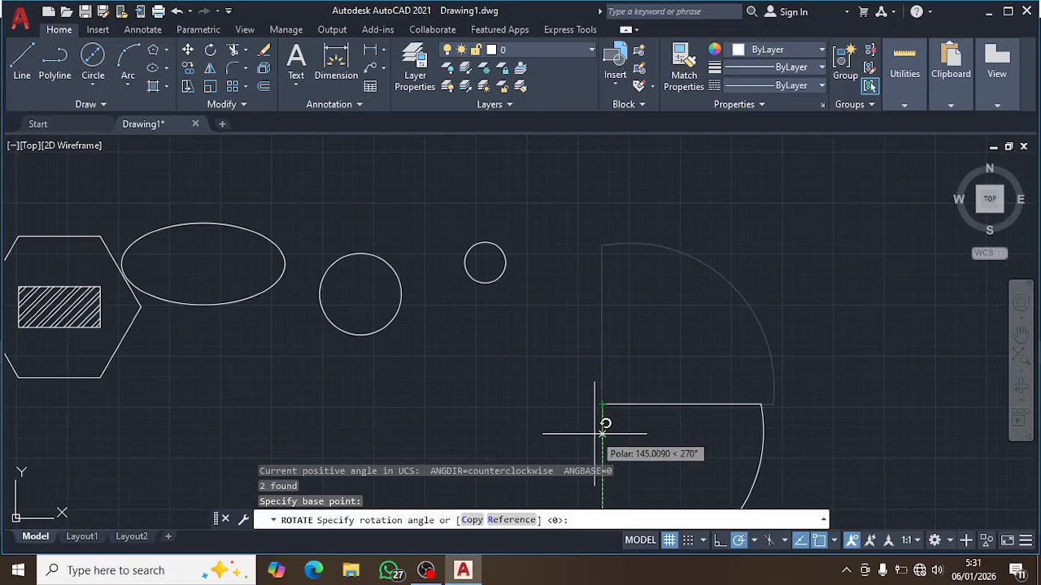
key(Escape)
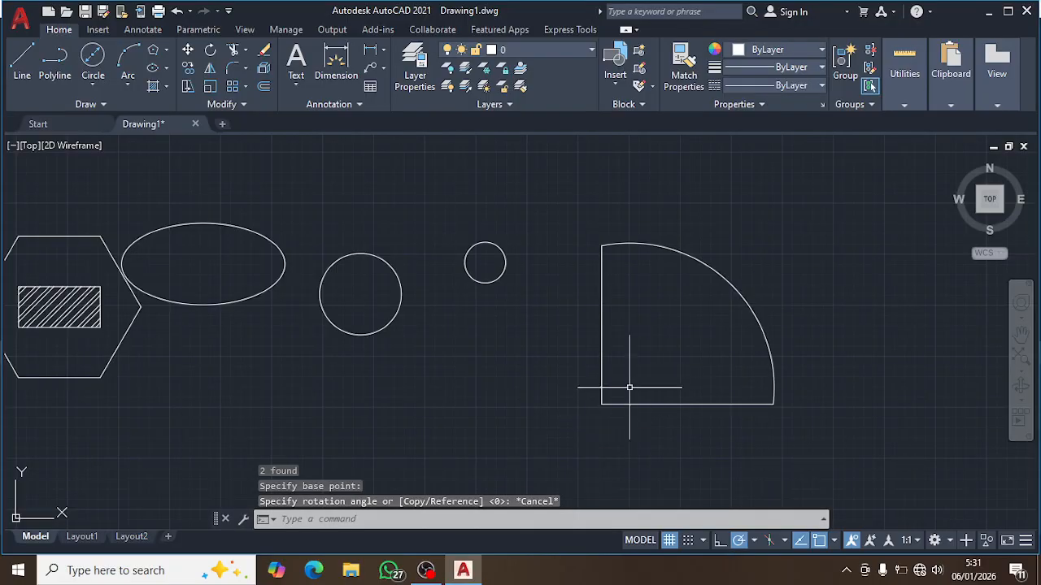
Try to rotate the whole quarter-round shape about the midpoint of its vertical edge
middle_drag(692, 393, 616, 360)
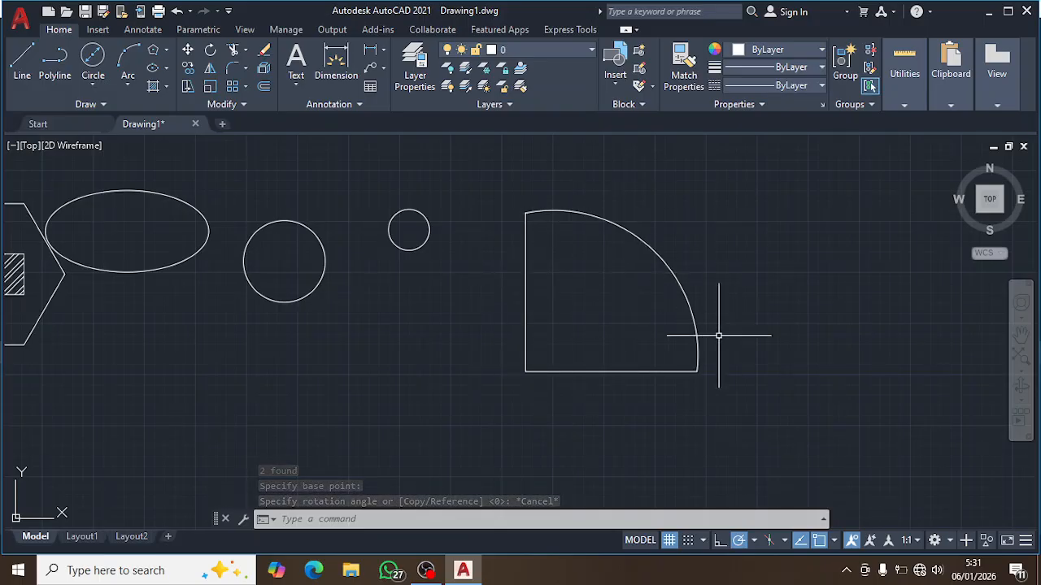
middle_drag(426, 310, 518, 326)
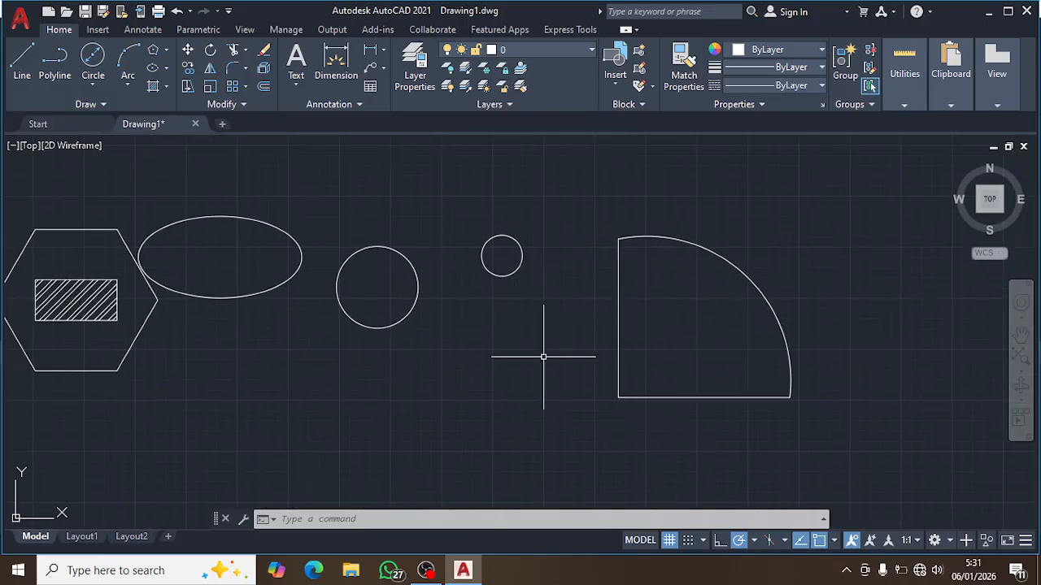
click(874, 442)
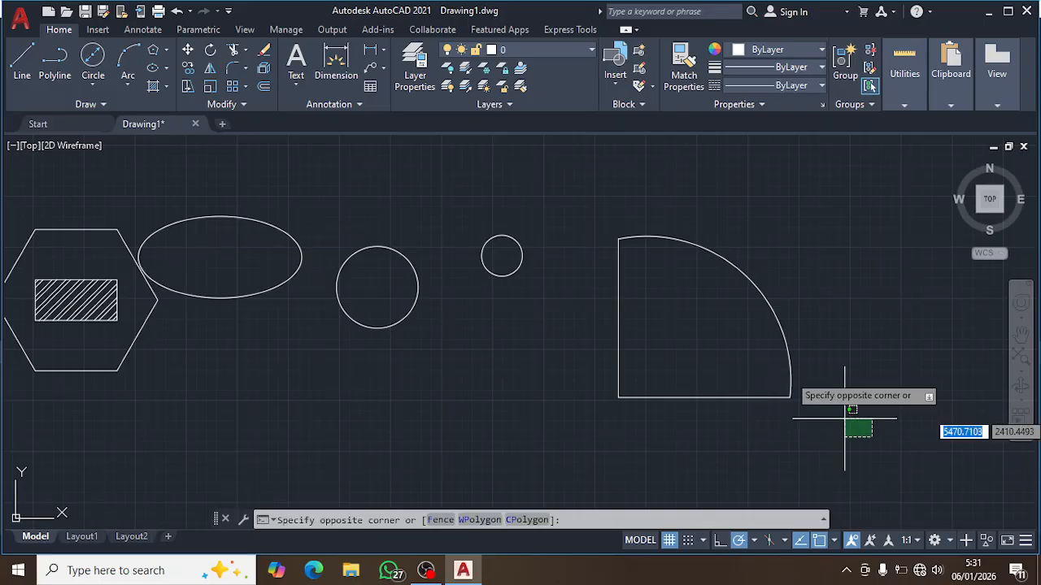
click(595, 182)
text(ro)
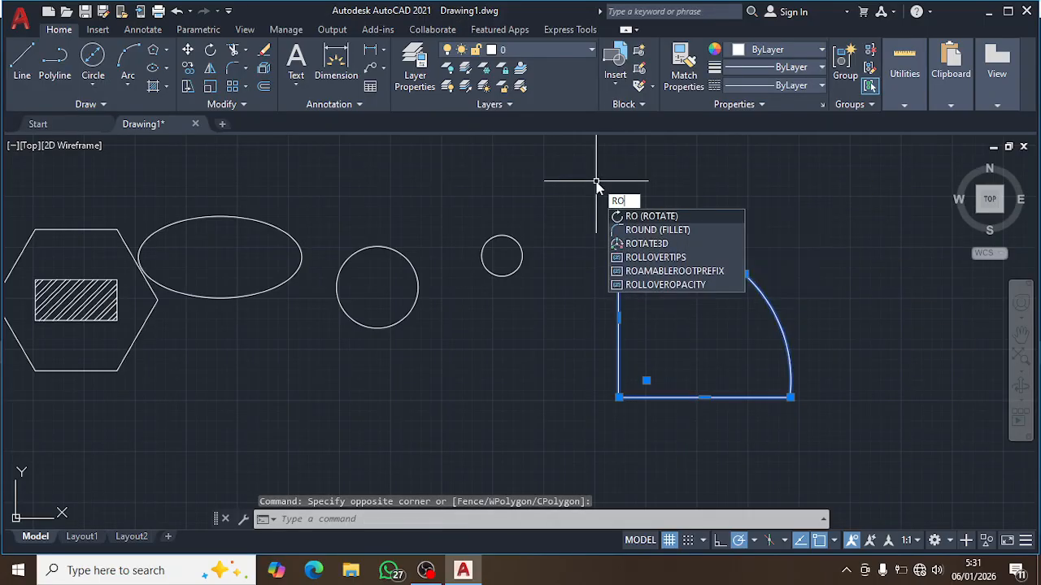
key(Return)
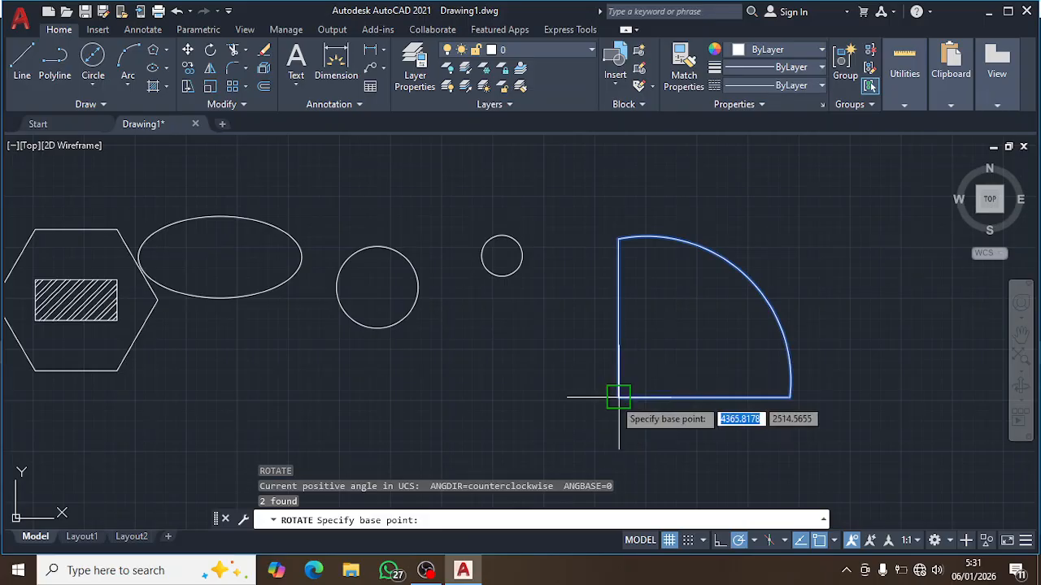
click(619, 317)
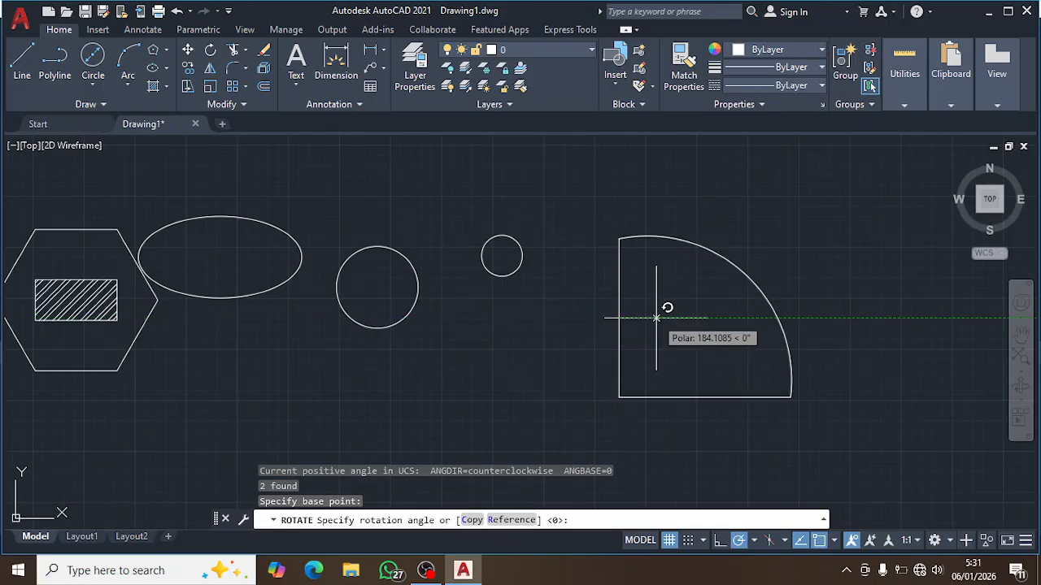
key(Escape)
Rotate the whole quarter-round shape 180° about its lower-left square corner
click(910, 472)
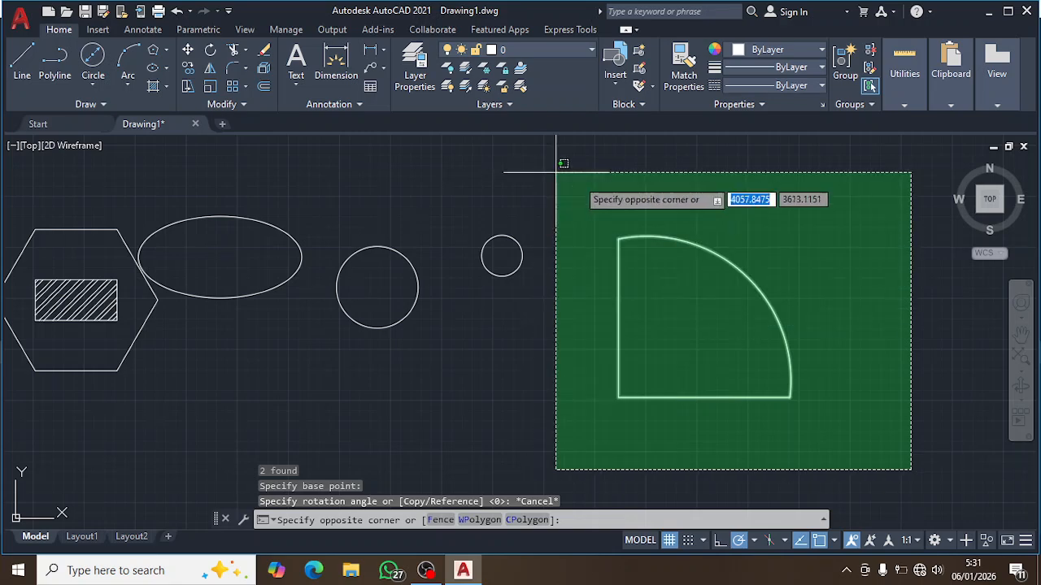
click(586, 182)
text(ro)
key(Return)
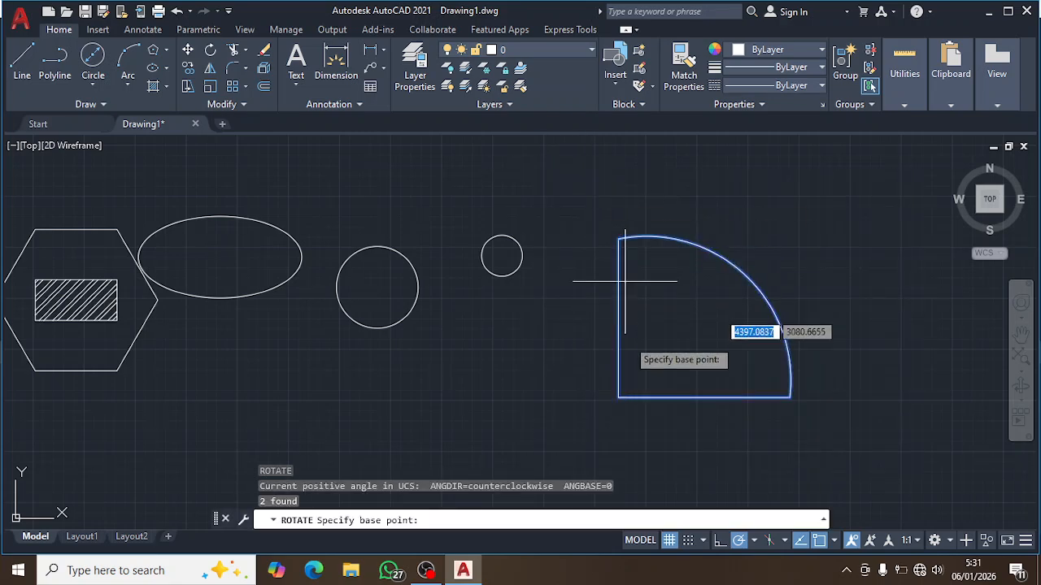
click(619, 397)
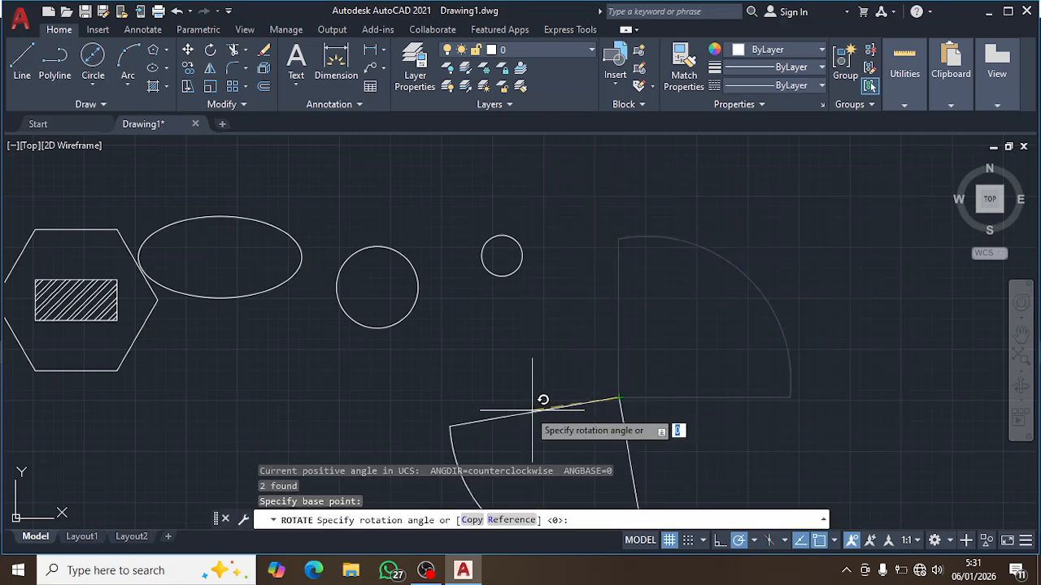
click(407, 396)
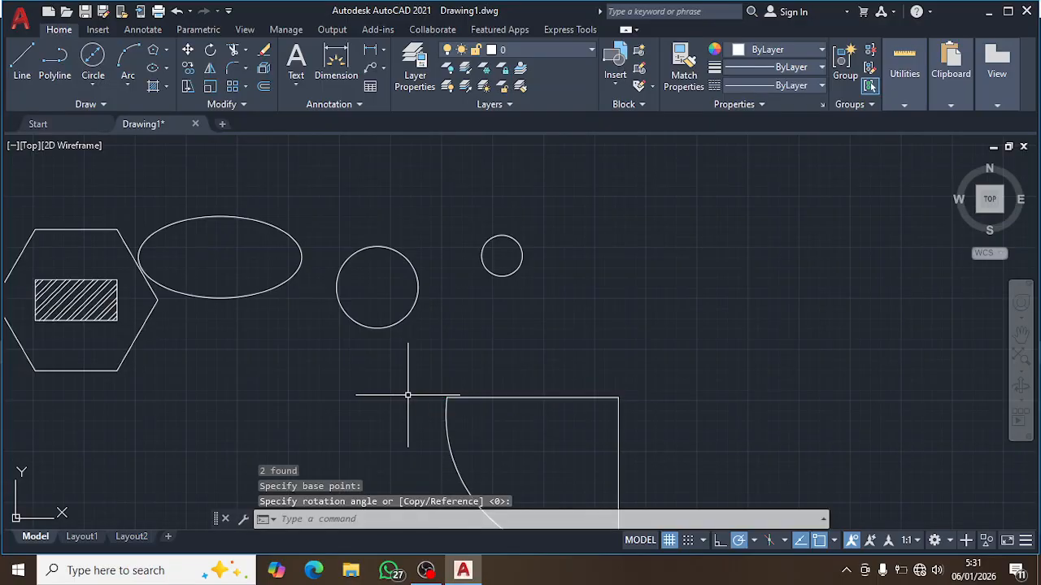
Draw a horizontal line from the midpoint of the quarter-round shape's vertical edge leftwards, ending slightly beyond the arc
scroll(678, 345, down, 2)
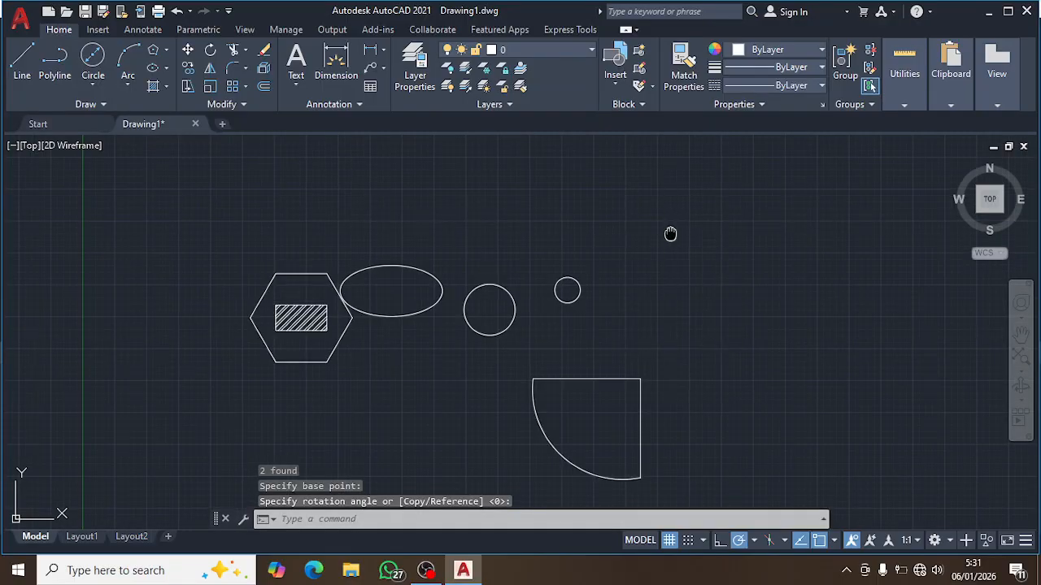
middle_drag(669, 232, 564, 143)
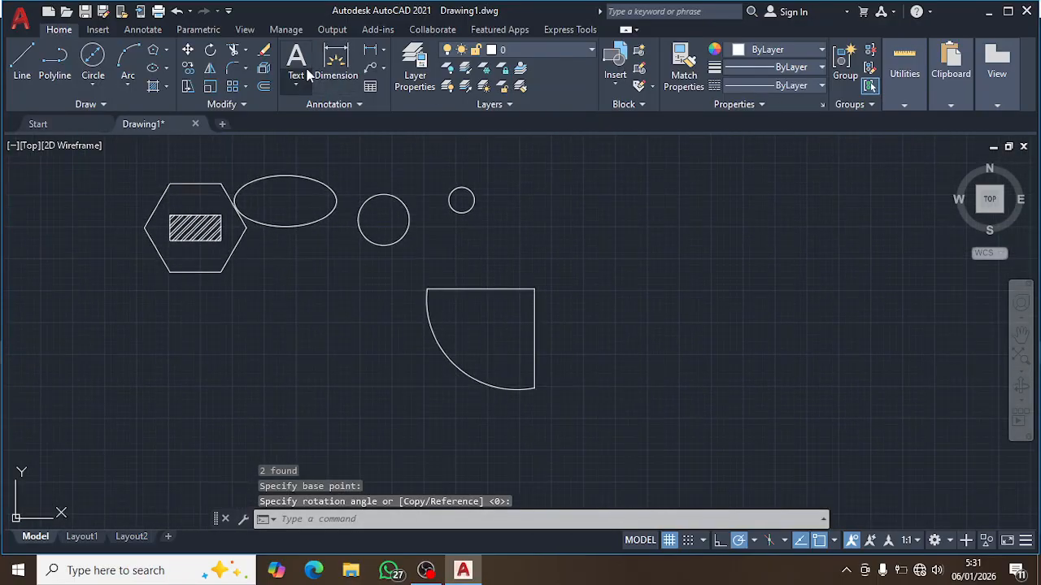
click(245, 52)
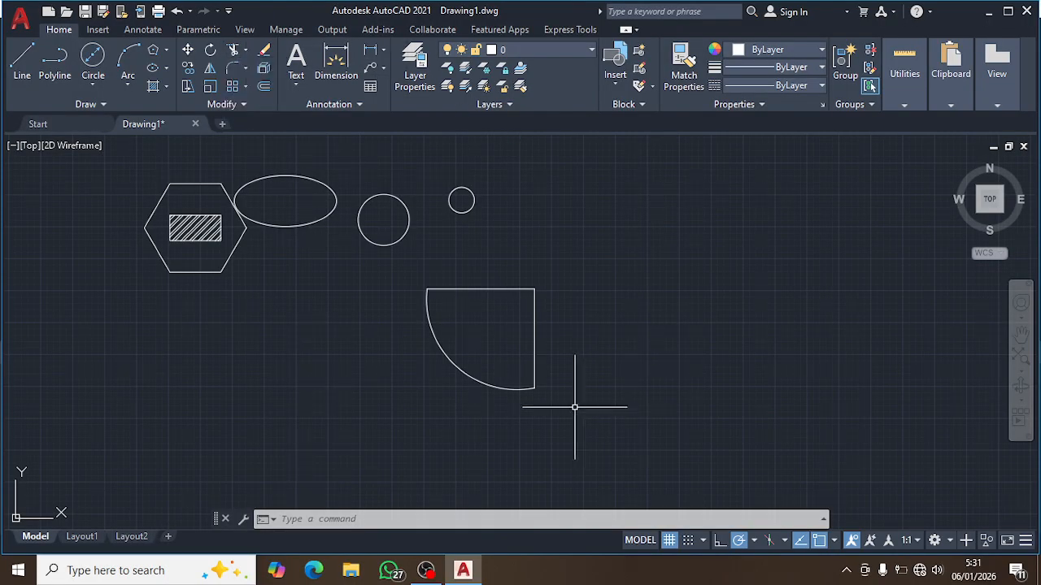
scroll(470, 359, up, 4)
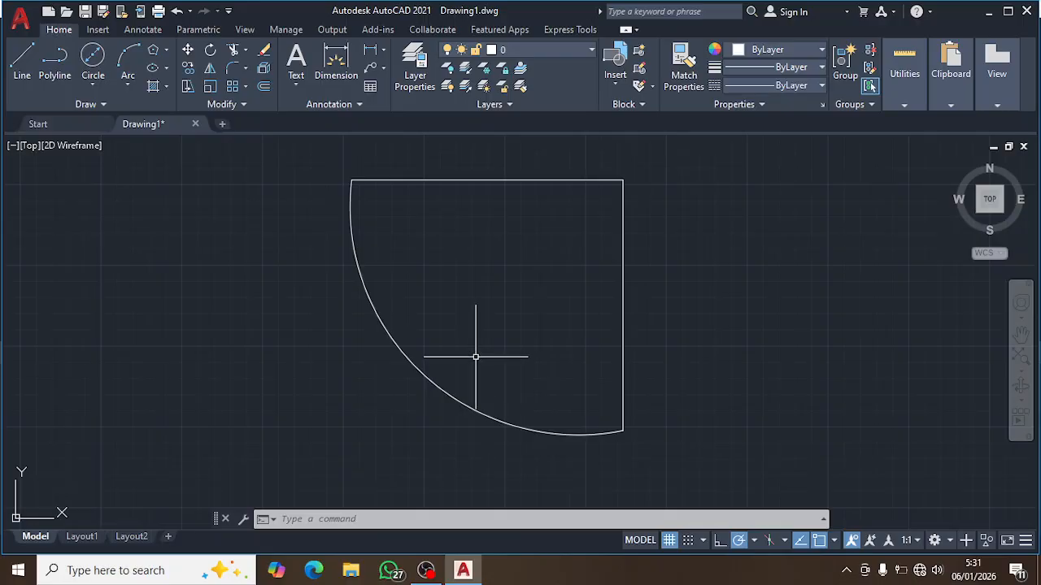
key(Return)
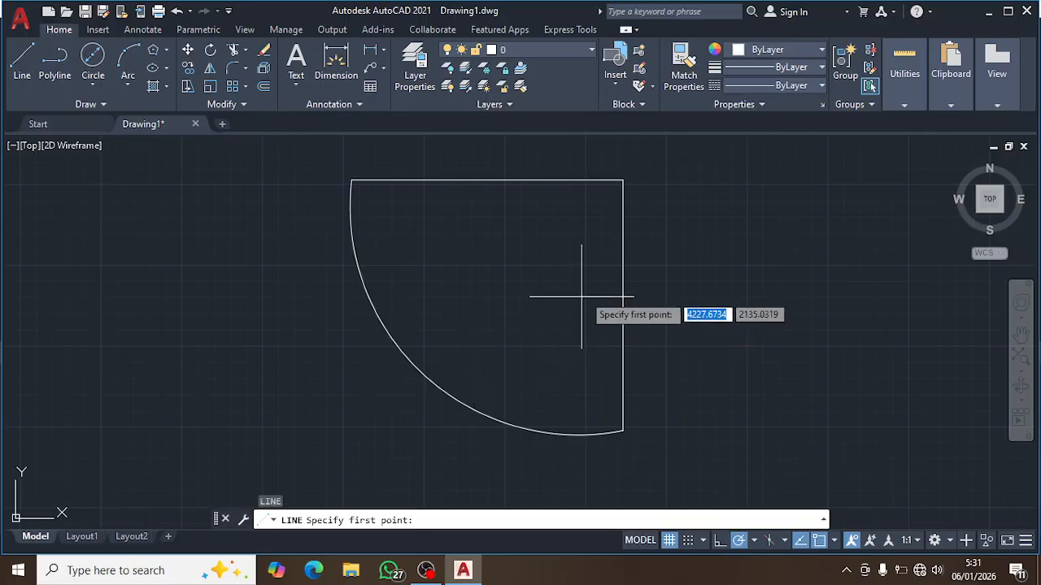
click(623, 306)
click(316, 306)
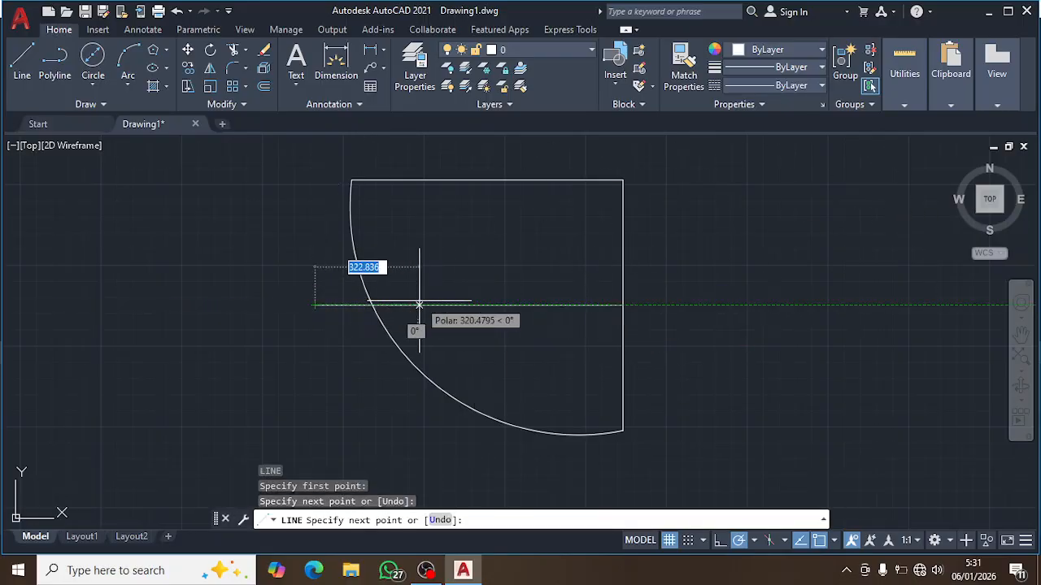
key(Return)
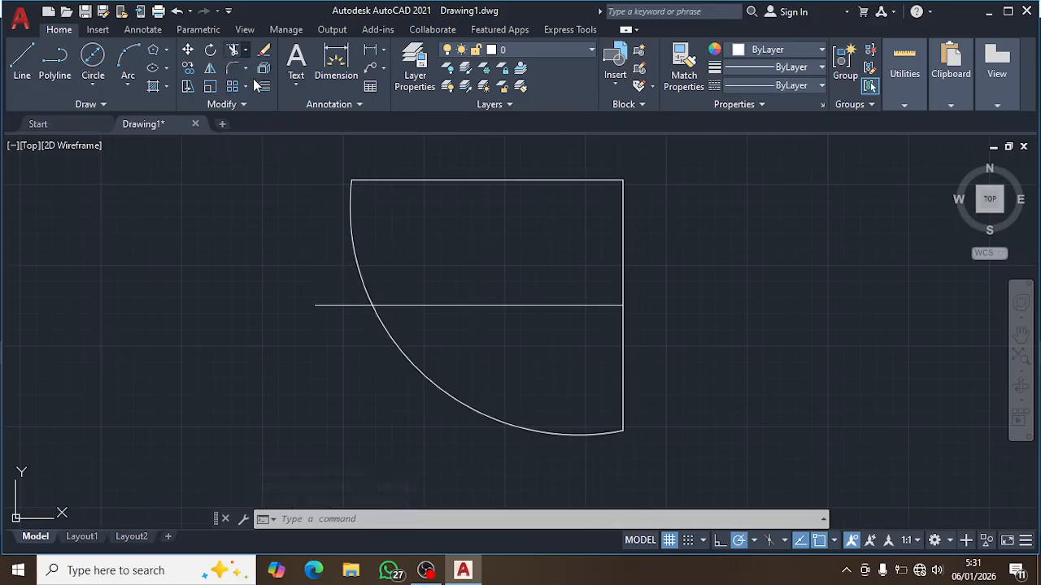
click(234, 50)
click(356, 261)
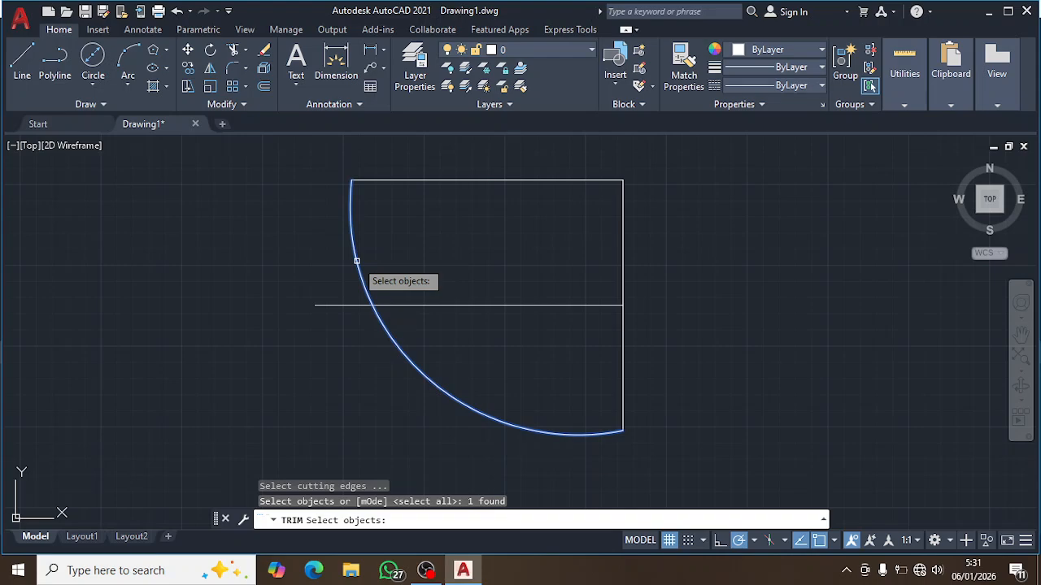
key(Return)
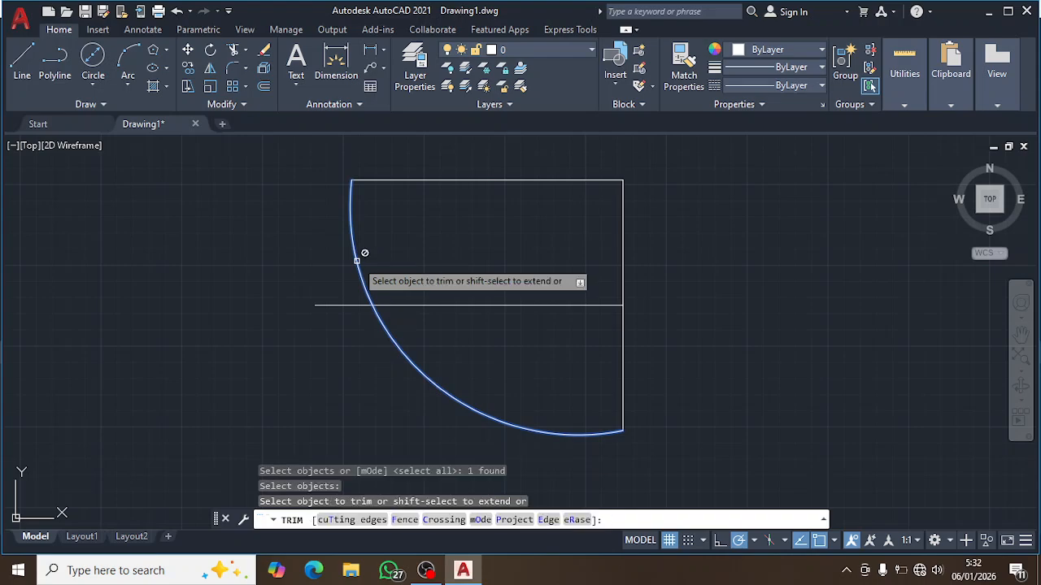
key(Return)
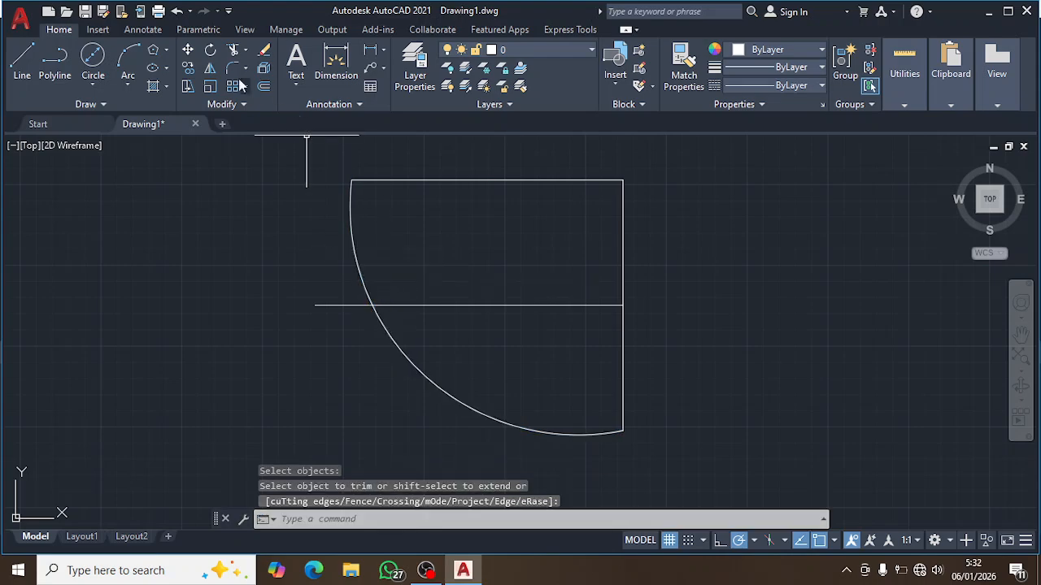
click(233, 51)
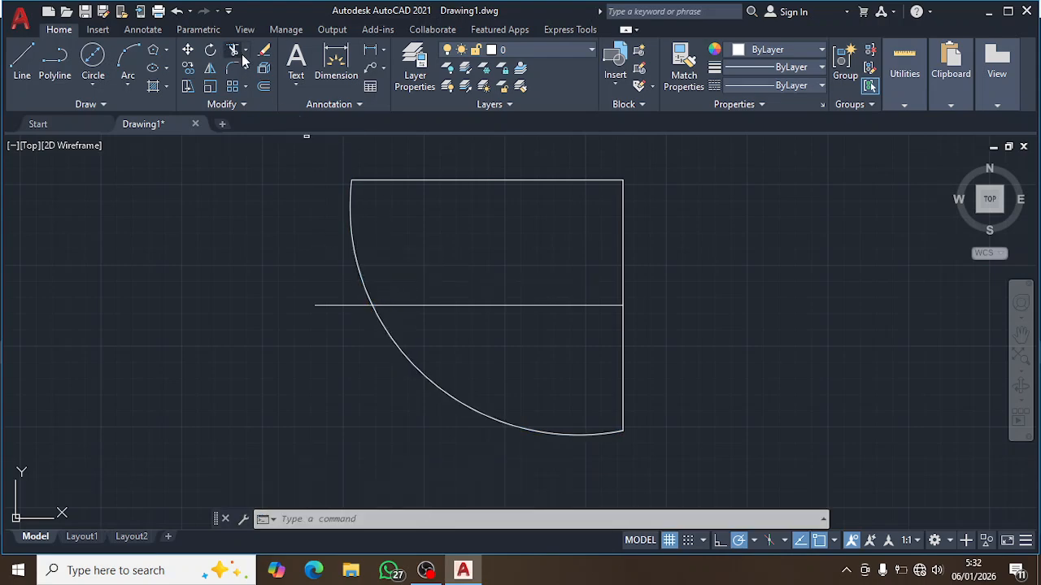
click(352, 242)
key(Return)
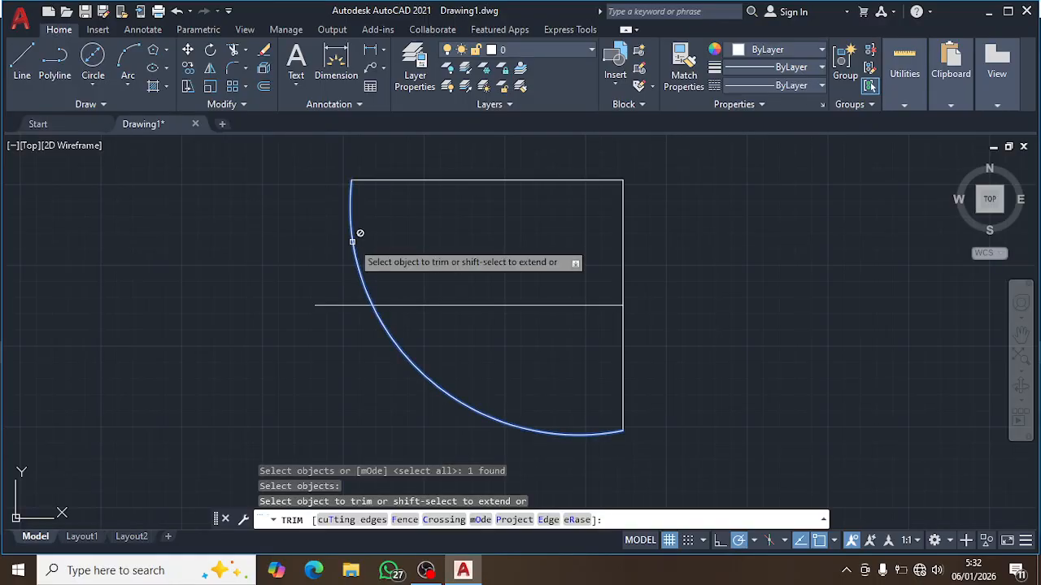
click(237, 50)
click(353, 228)
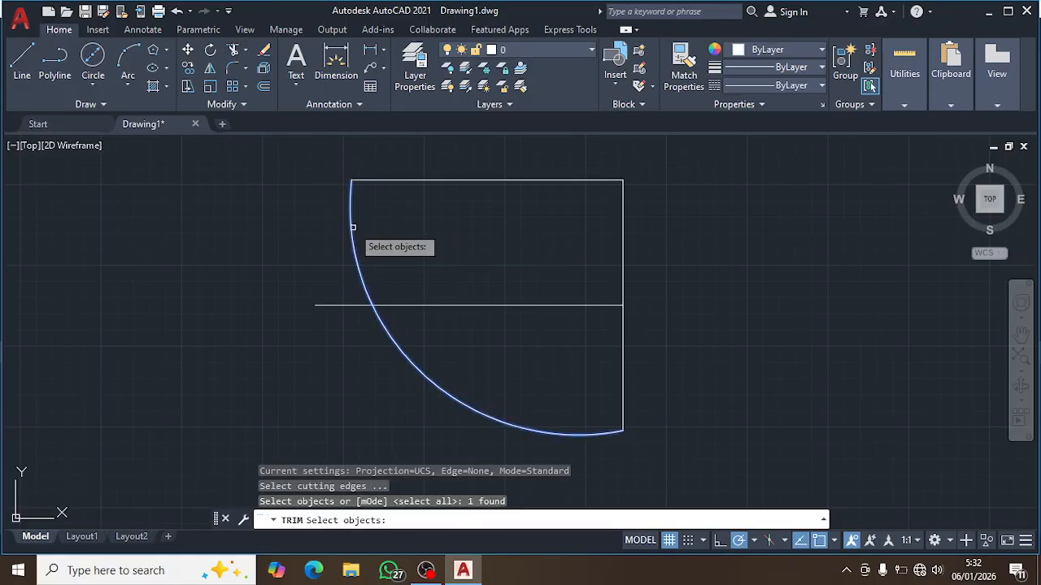
key(Return)
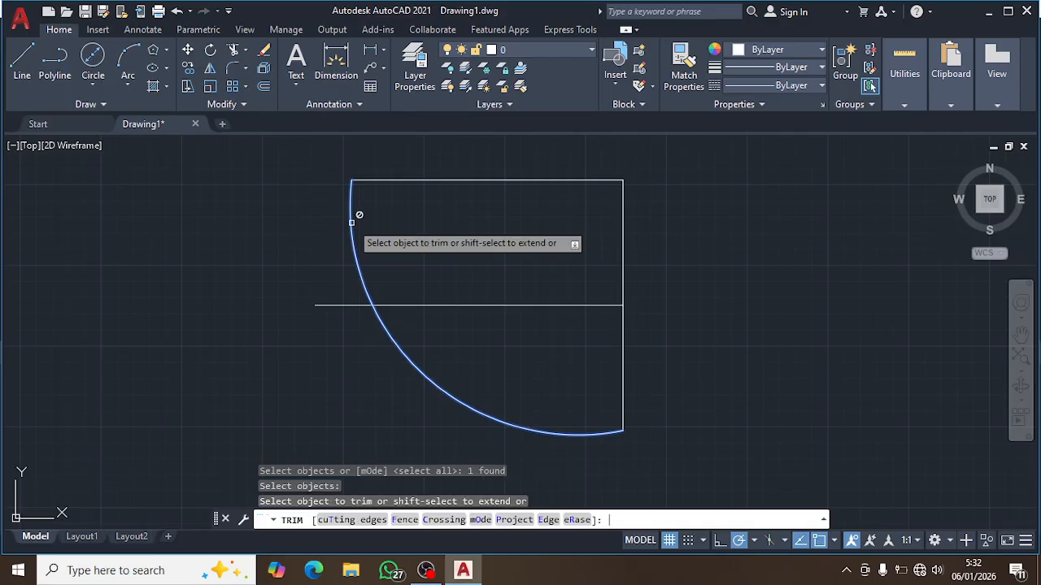
key(Escape)
Set both the arc and the horizontal line as the cutting edges for a Trim operation
click(233, 52)
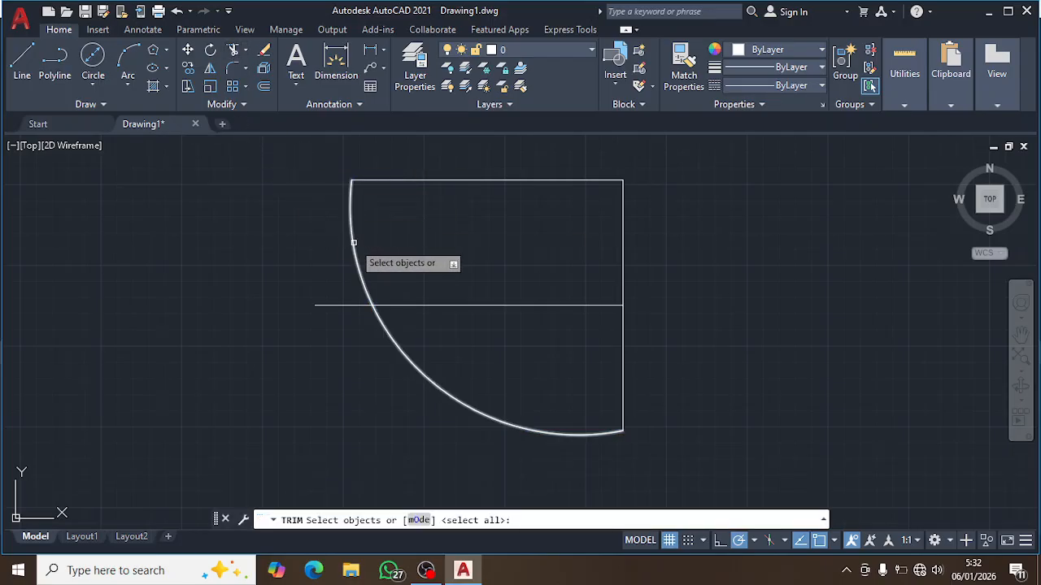
click(351, 241)
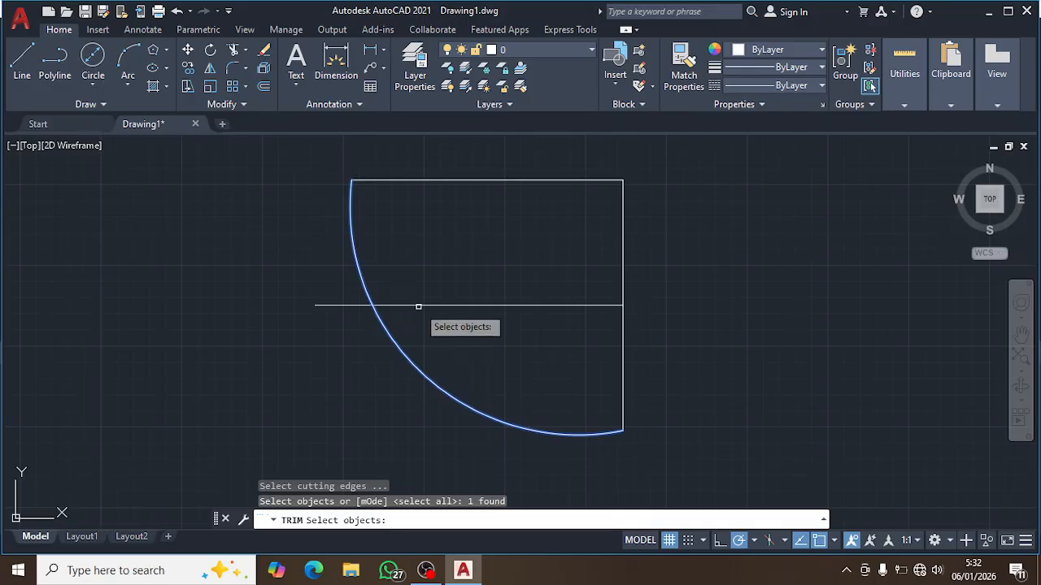
click(418, 305)
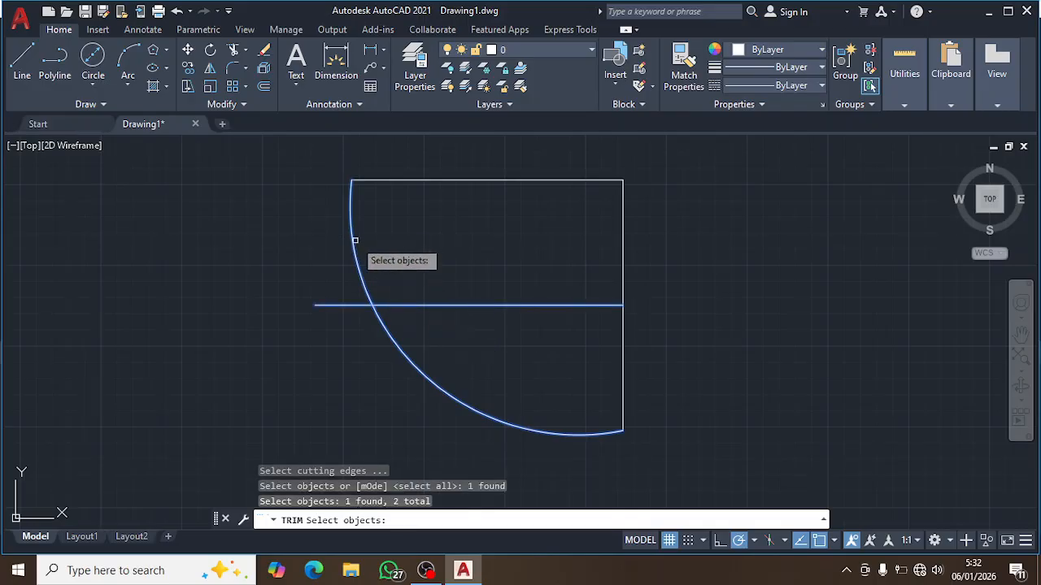
key(Return)
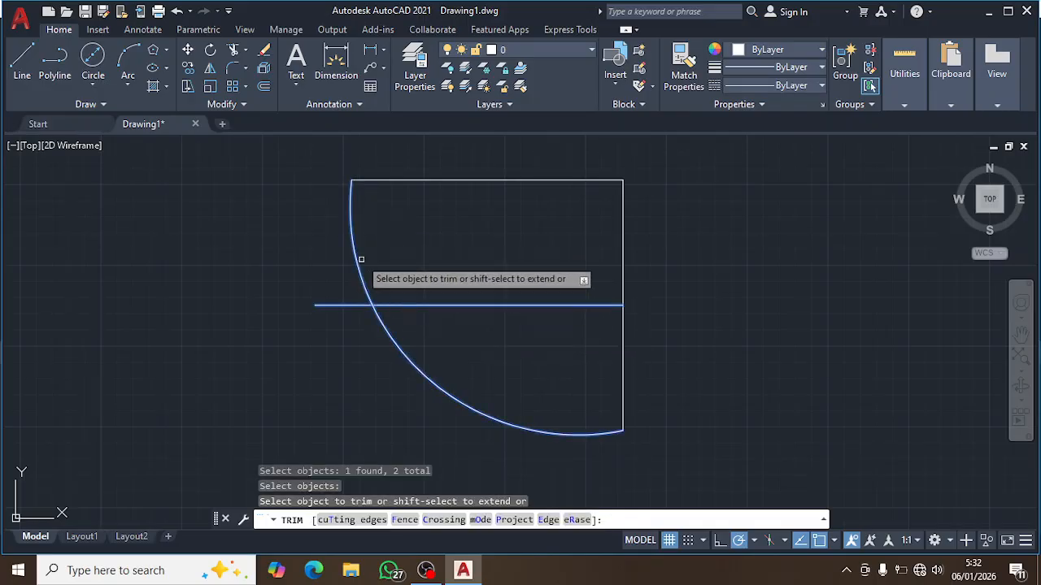
Trim away the part of the arc above the horizontal line and undo the trim
click(353, 249)
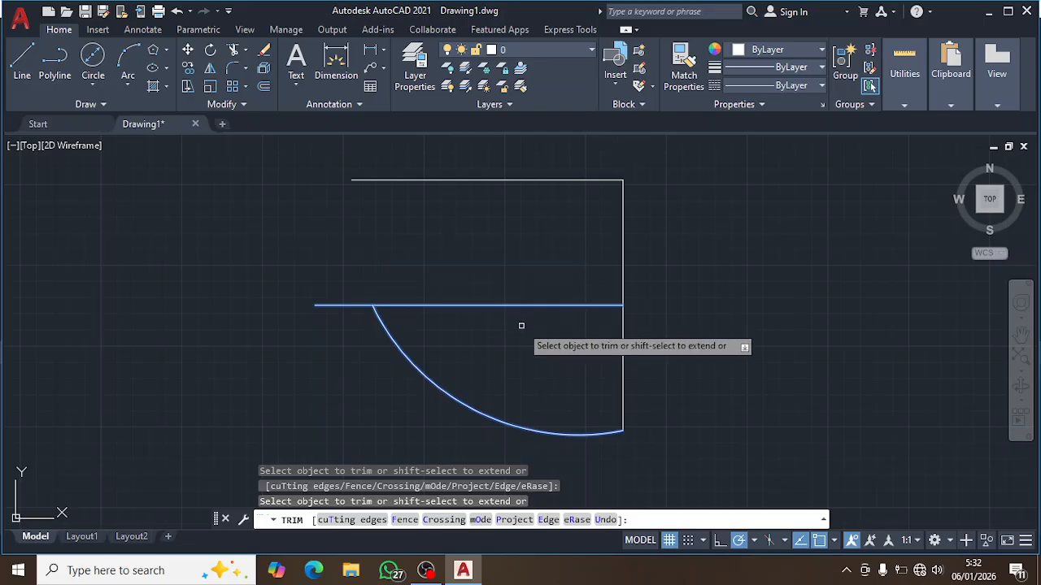
key(Return)
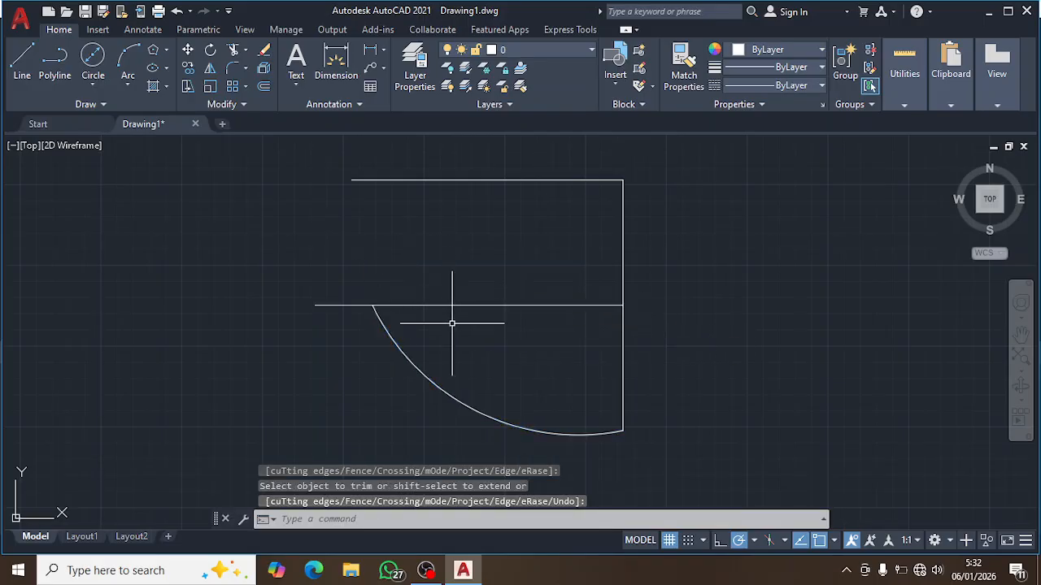
key(ctrl+z)
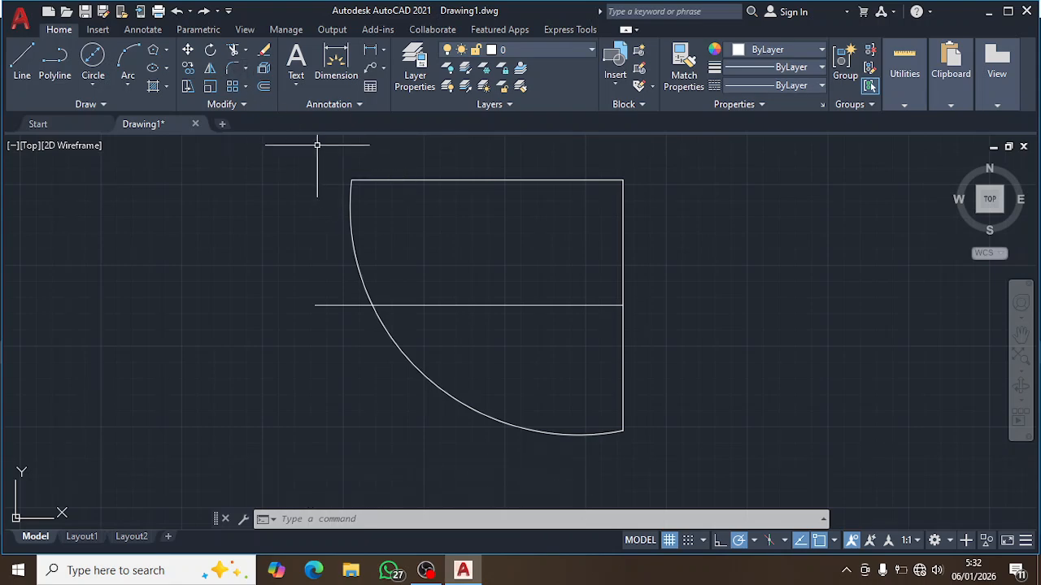
Trim the arc's upper part using the arc and the horizontal line as cutting edges, and undo the trim
text(i)
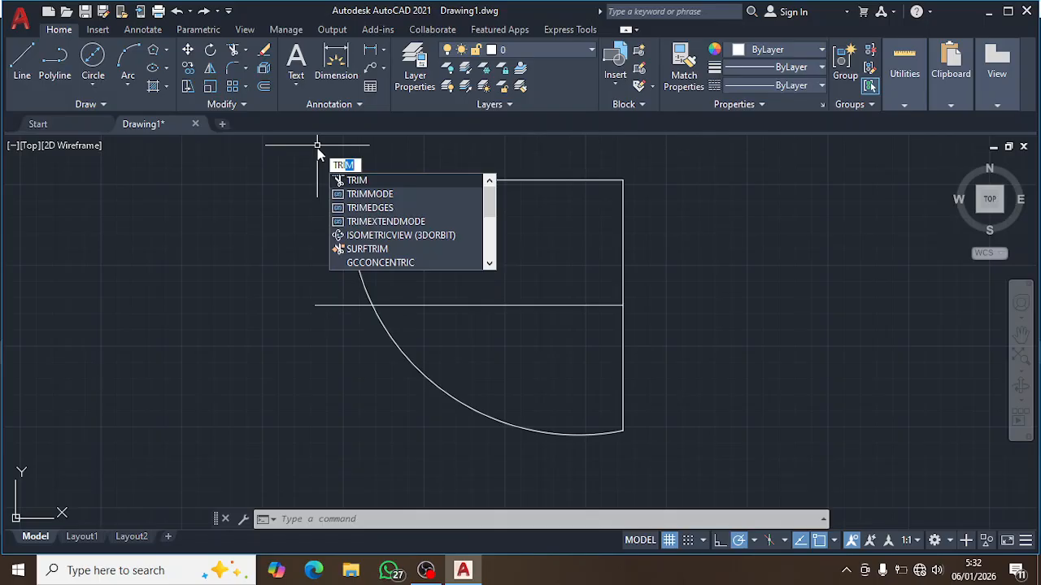
click(374, 182)
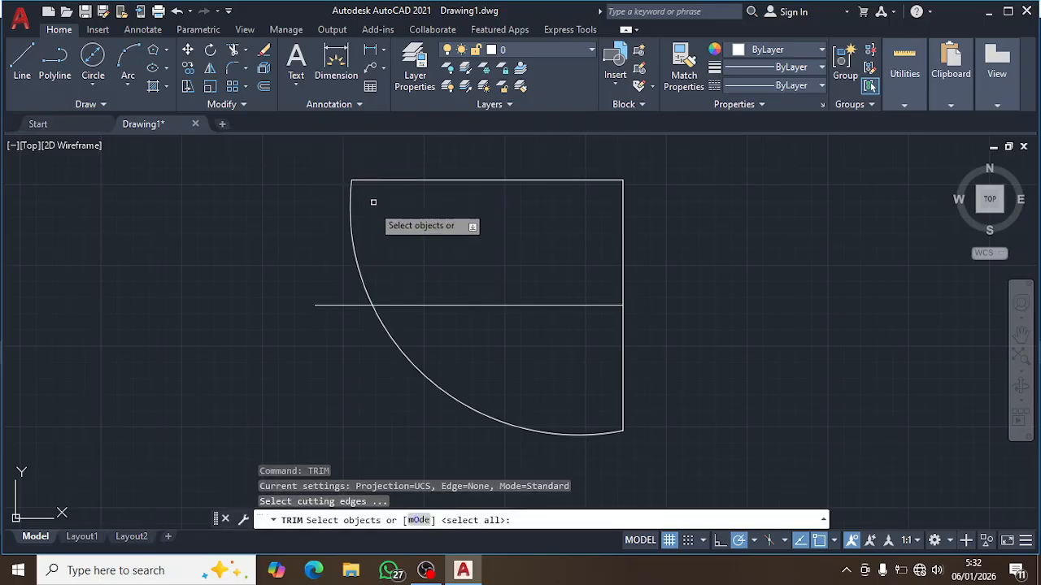
click(358, 266)
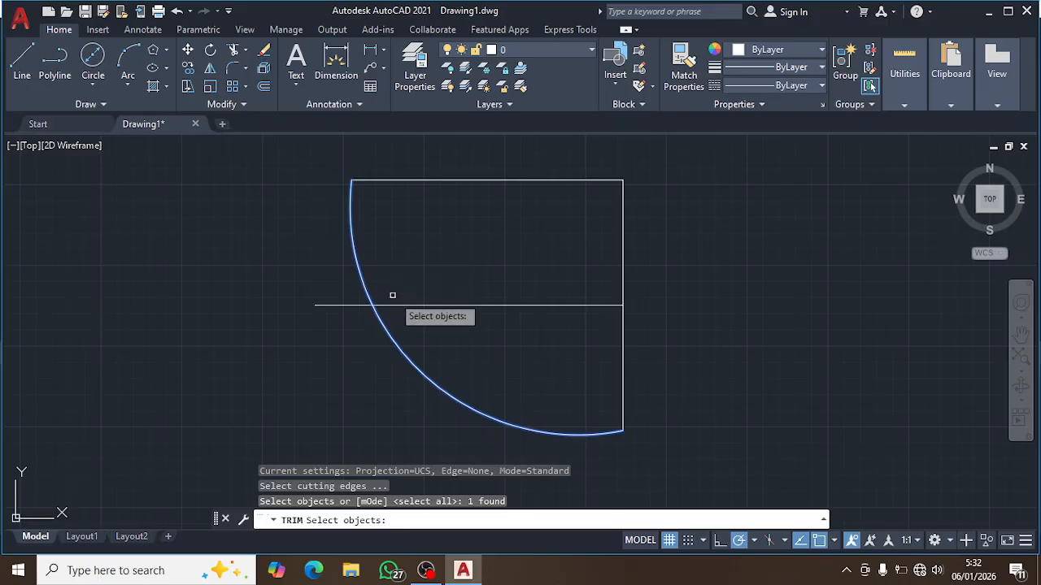
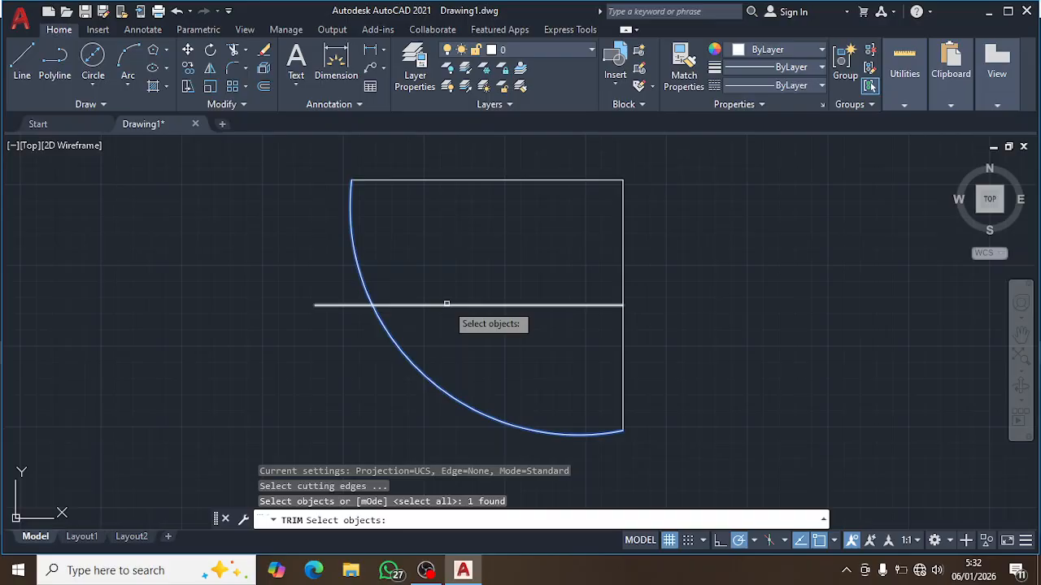
click(446, 304)
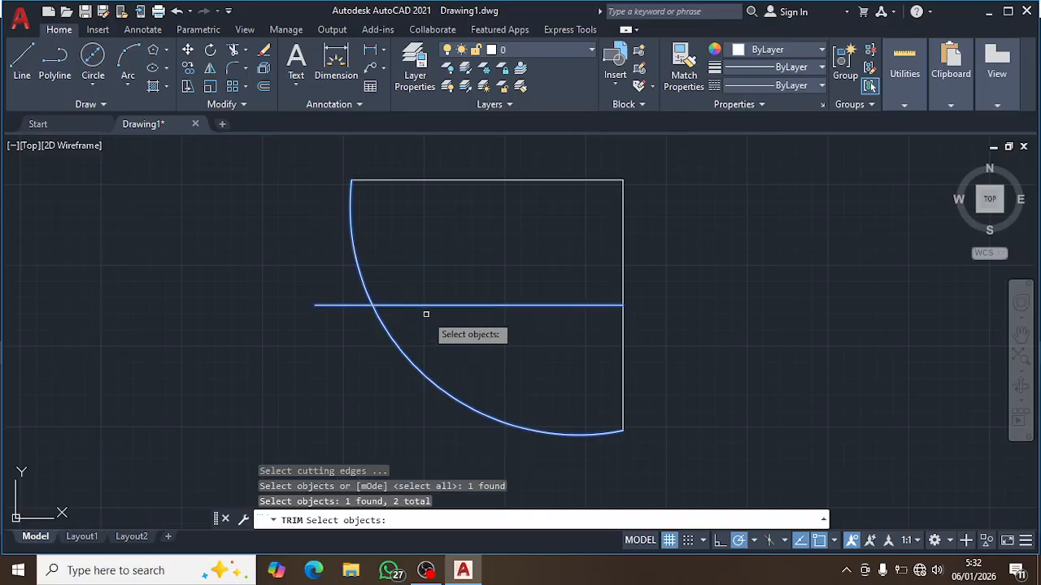
key(Return)
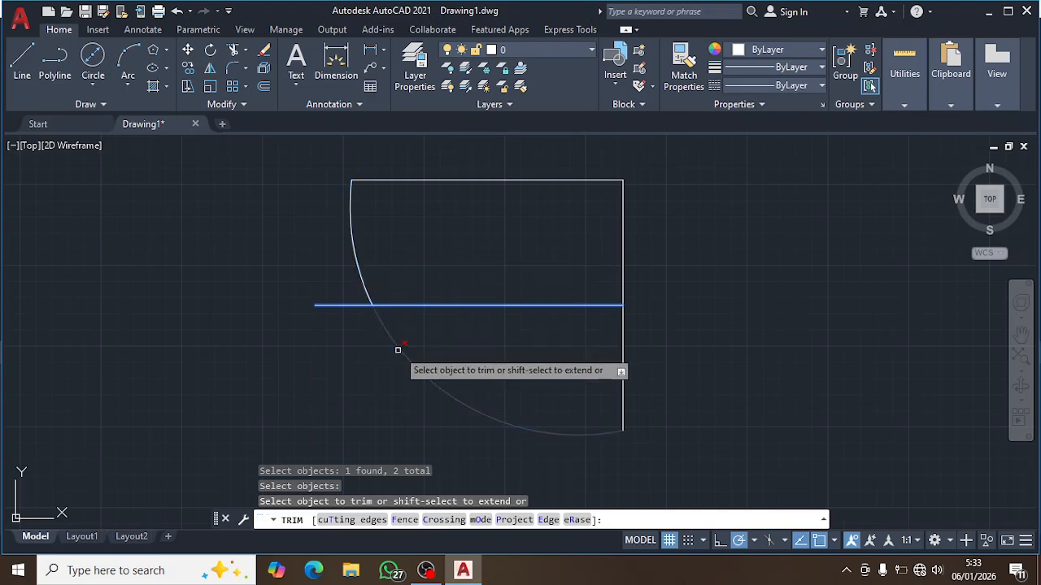
click(356, 255)
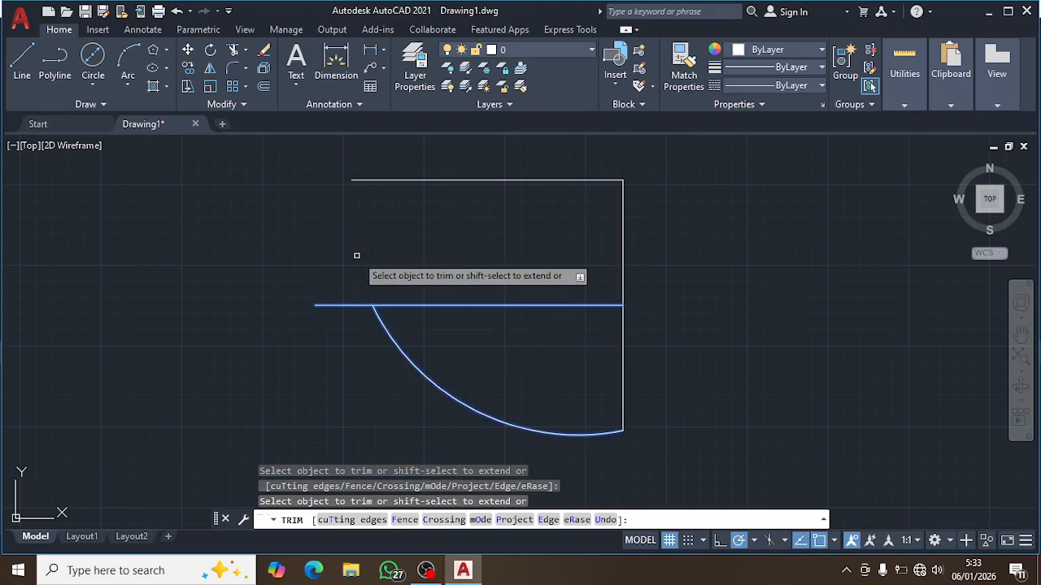
key(Return)
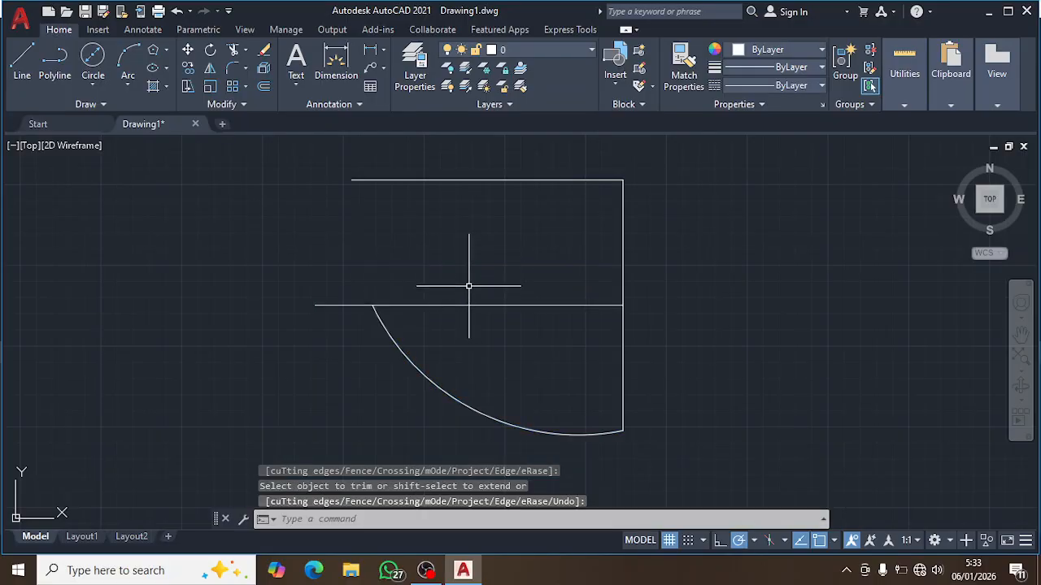
key(ctrl+z)
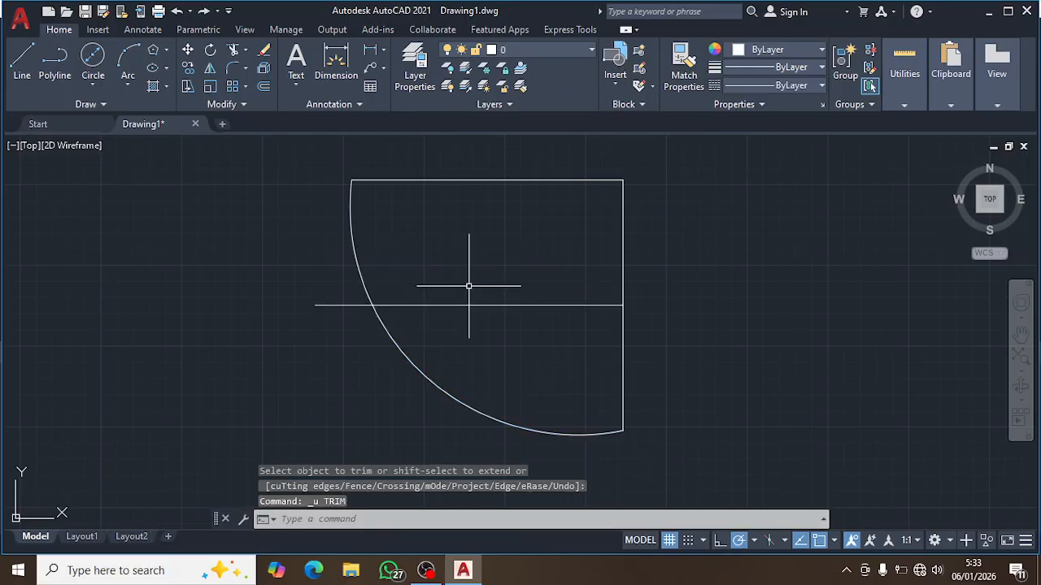
Try to trim the arc's upper part with only the preselected arc as the cutting edge
click(411, 245)
click(343, 232)
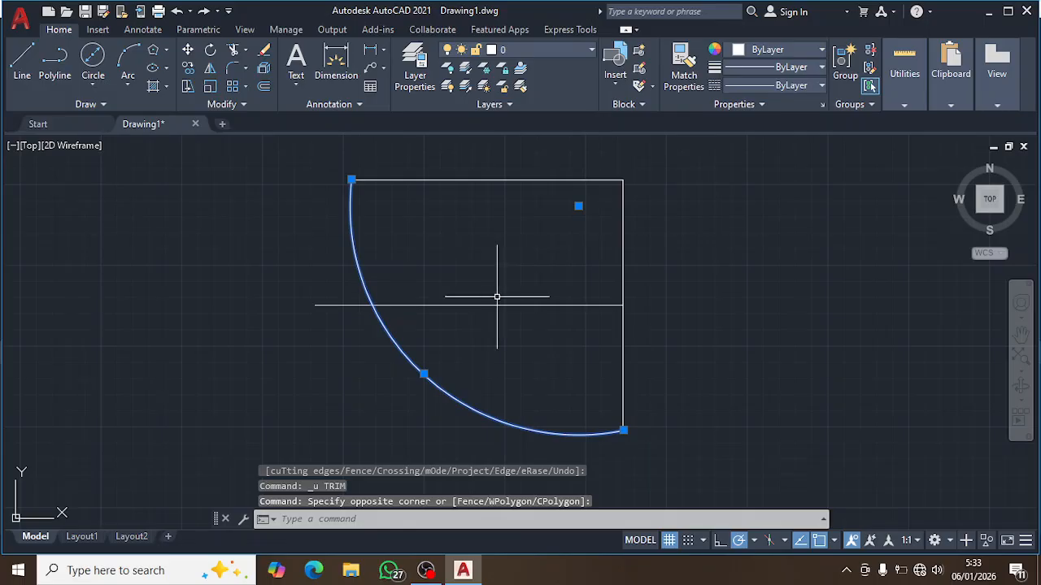
text(i)
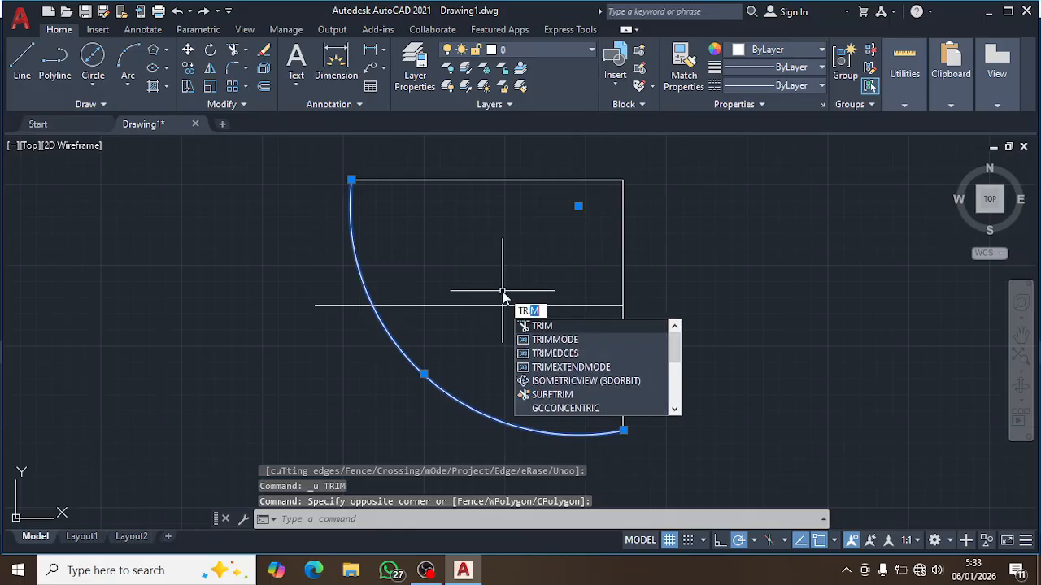
key(Return)
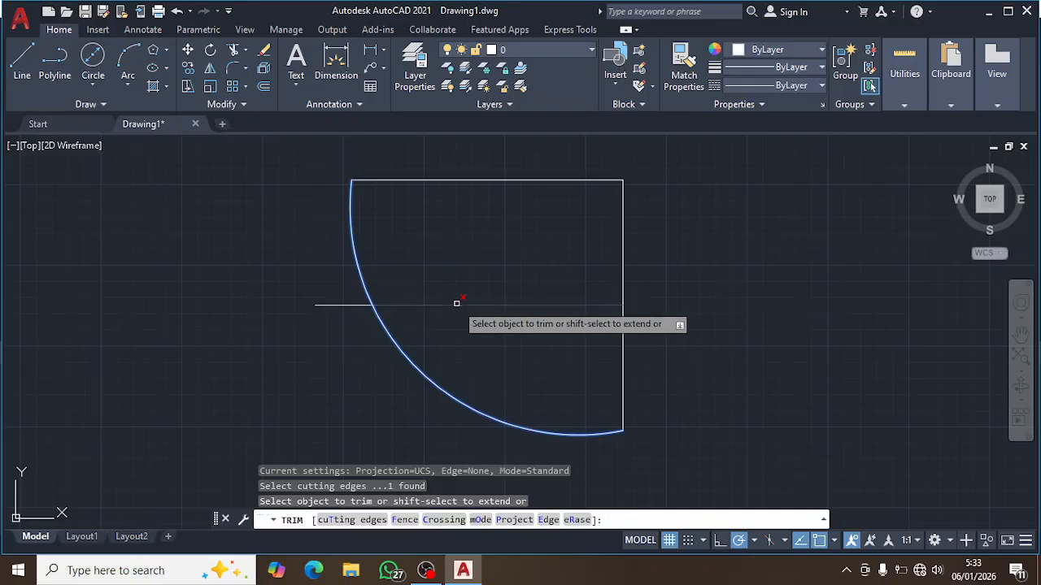
click(353, 249)
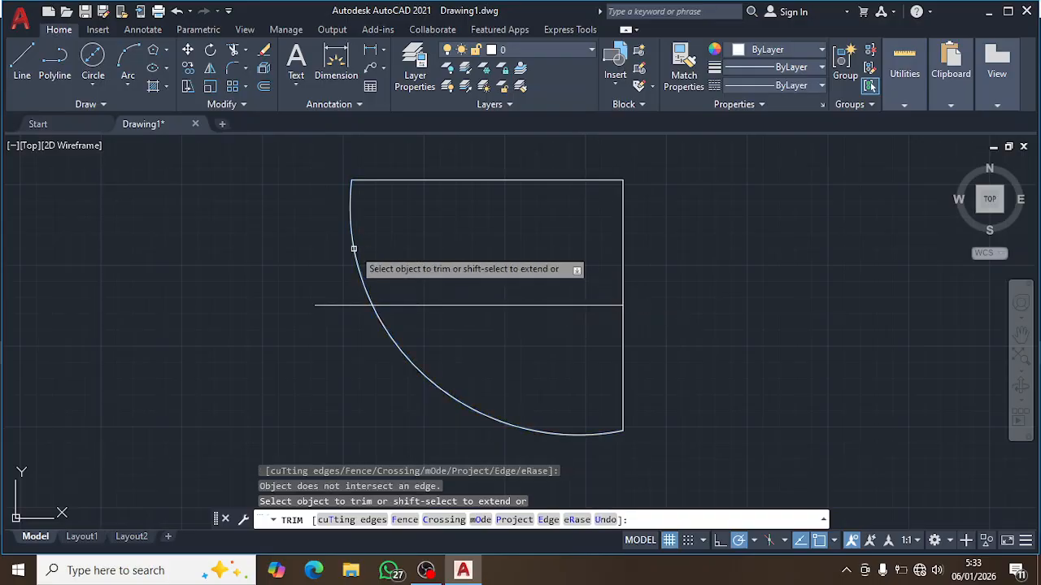
key(Escape)
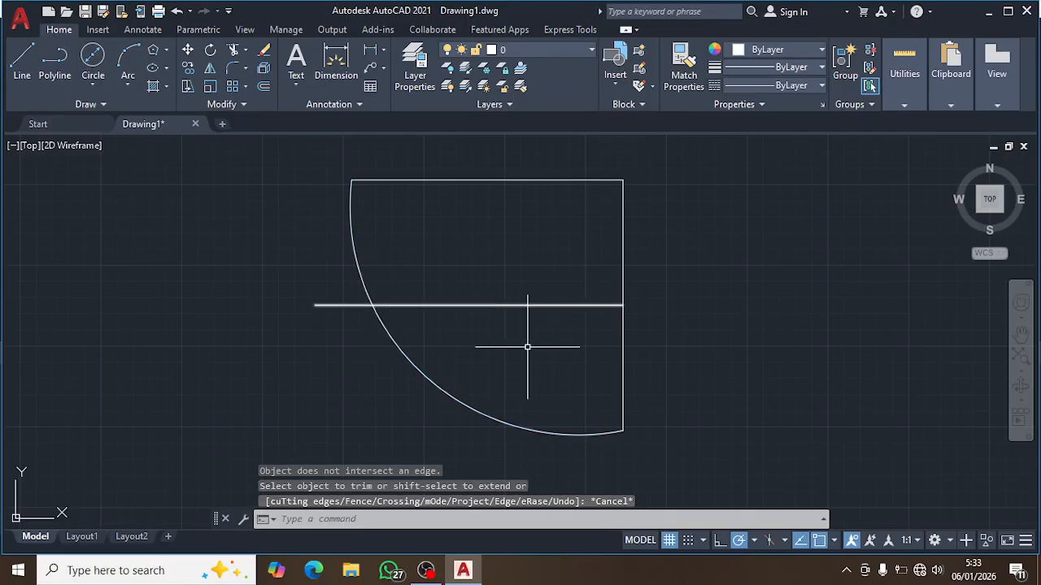
click(552, 333)
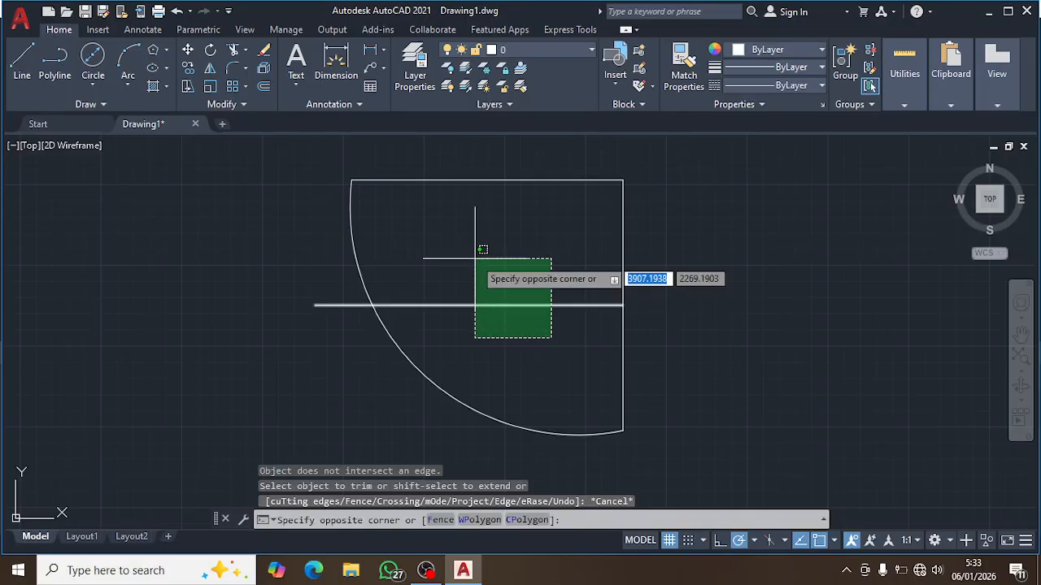
click(475, 258)
text(trio)
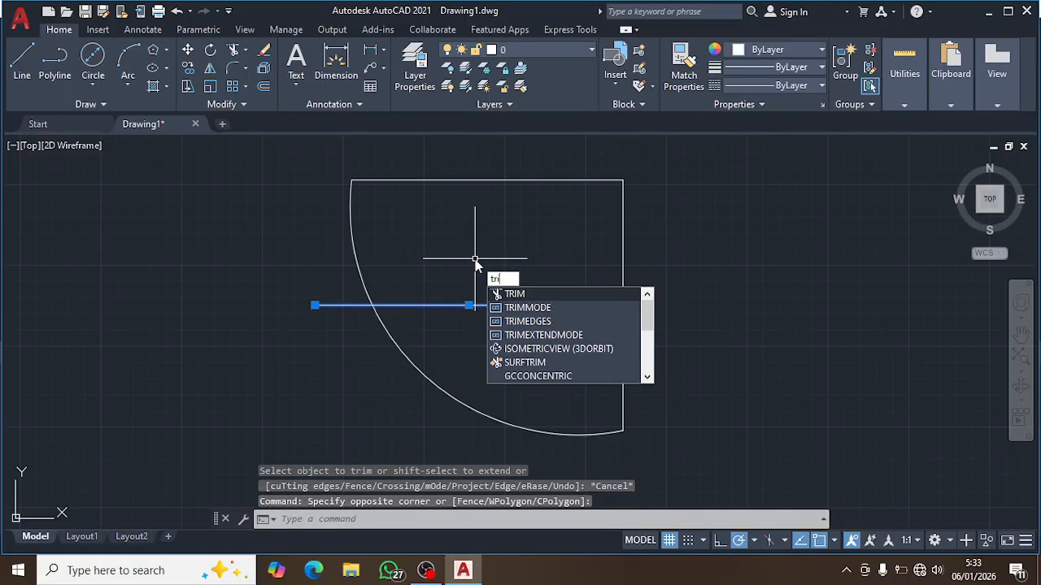
key(Return)
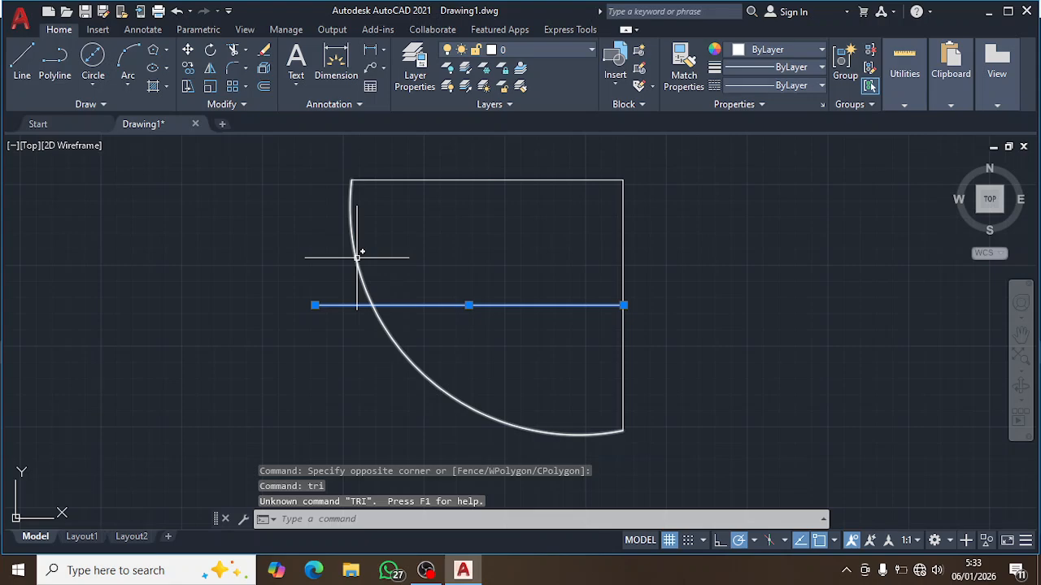
click(357, 258)
key(Escape)
key(Escape)
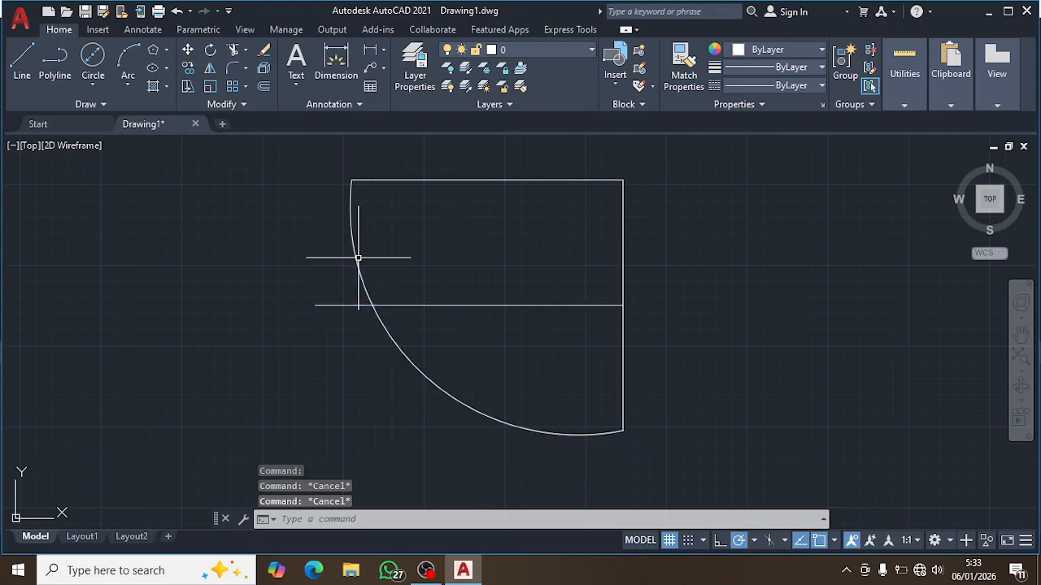
Preselect the arc and horizontal line as cutting edges, trim the arc above the line, and undo the trim
click(522, 333)
click(323, 257)
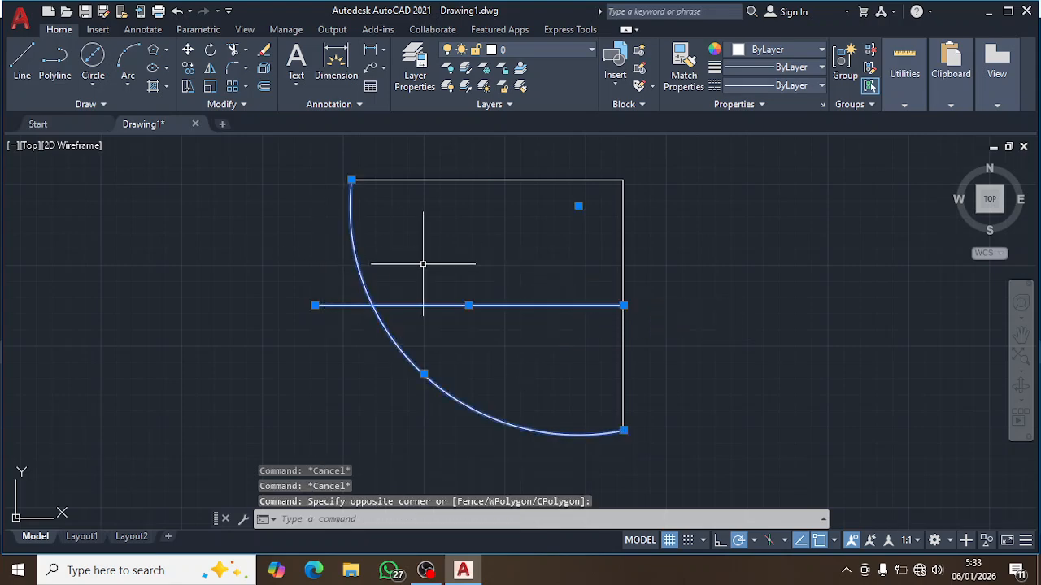
key(Return)
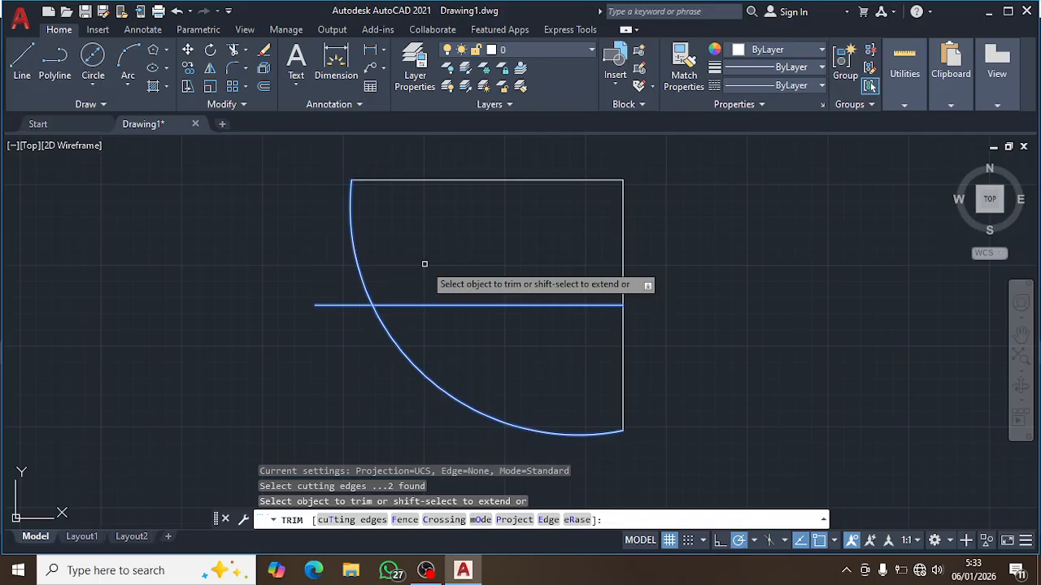
click(357, 258)
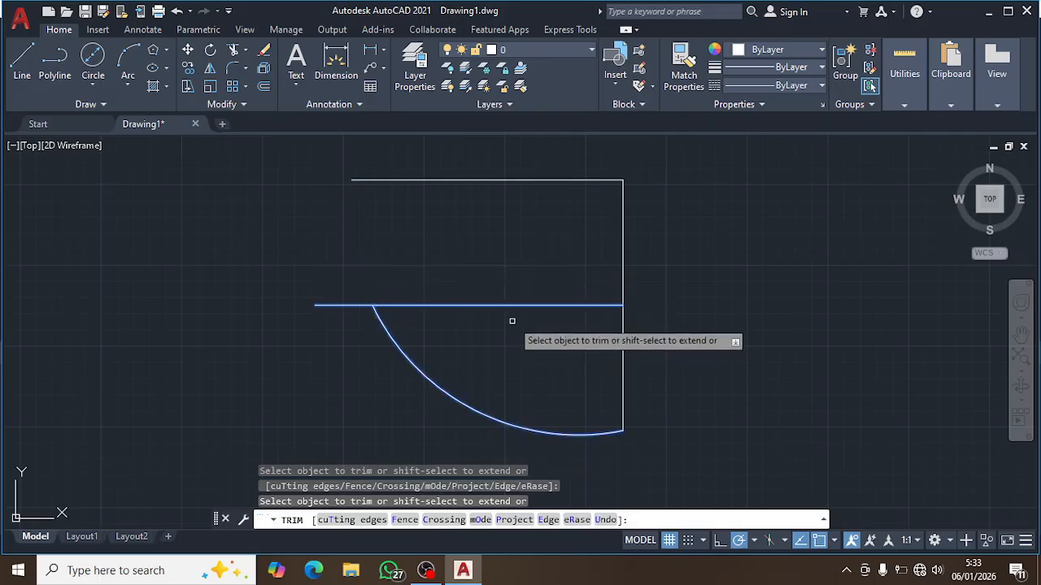
key(Escape)
key(ctrl+z)
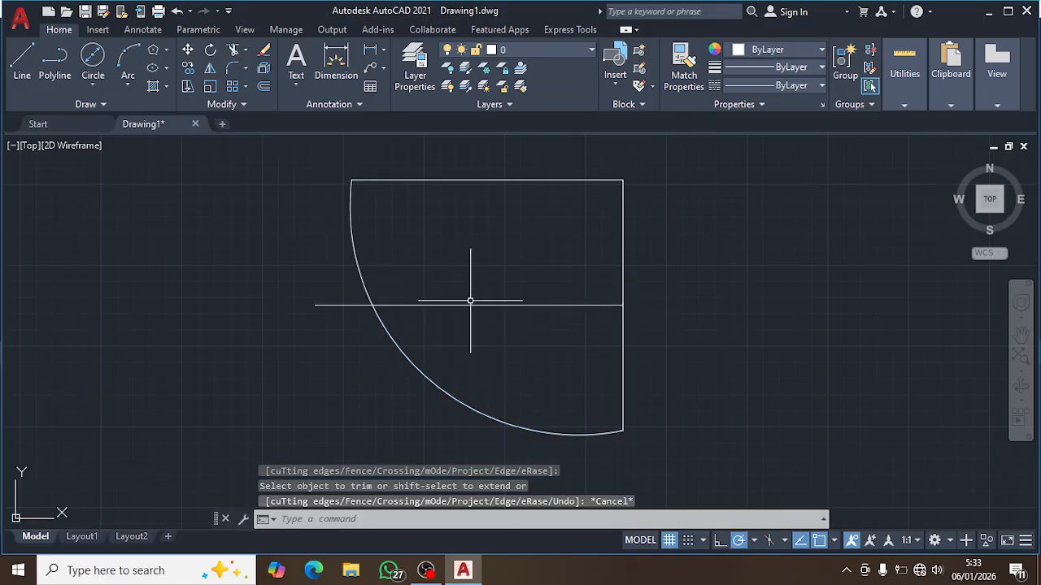
Trim the arc's upper part with only the preselected horizontal line as the cutting edge, and undo the trim
click(514, 329)
click(477, 268)
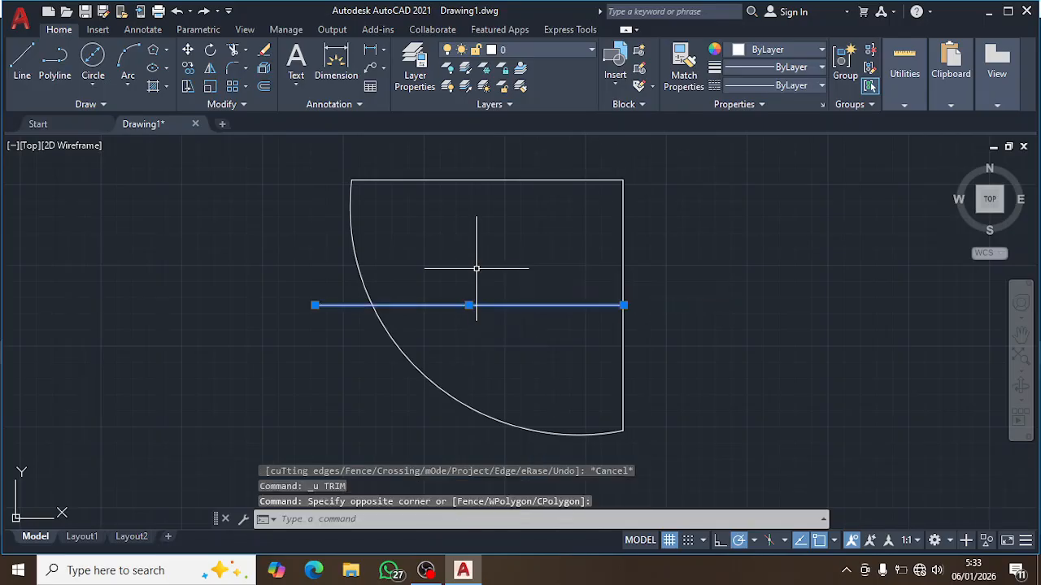
key(Return)
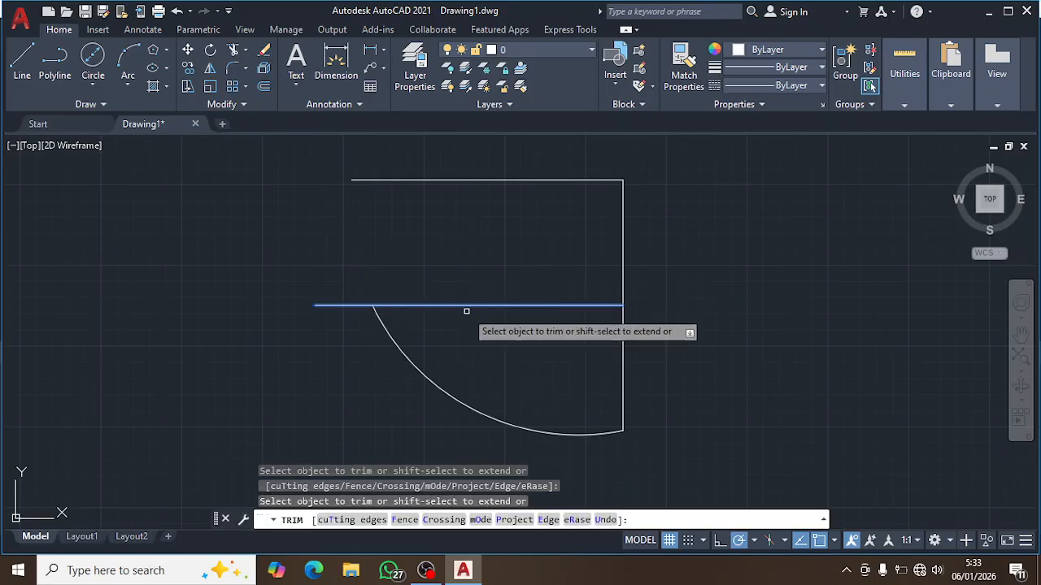
key(Escape)
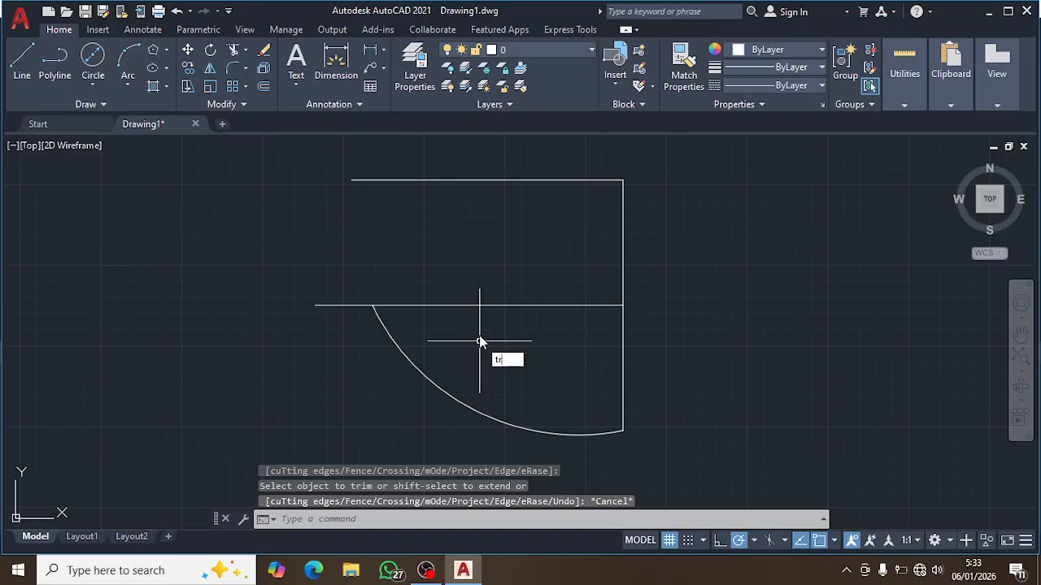
key(Escape)
key(Escape)
click(517, 334)
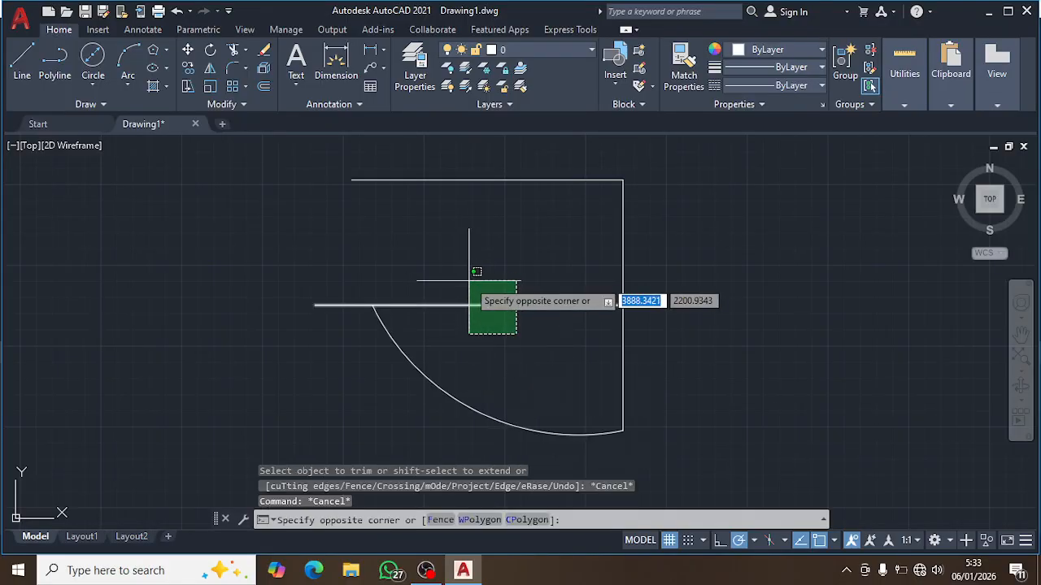
key(Escape)
key(ctrl+z)
click(529, 325)
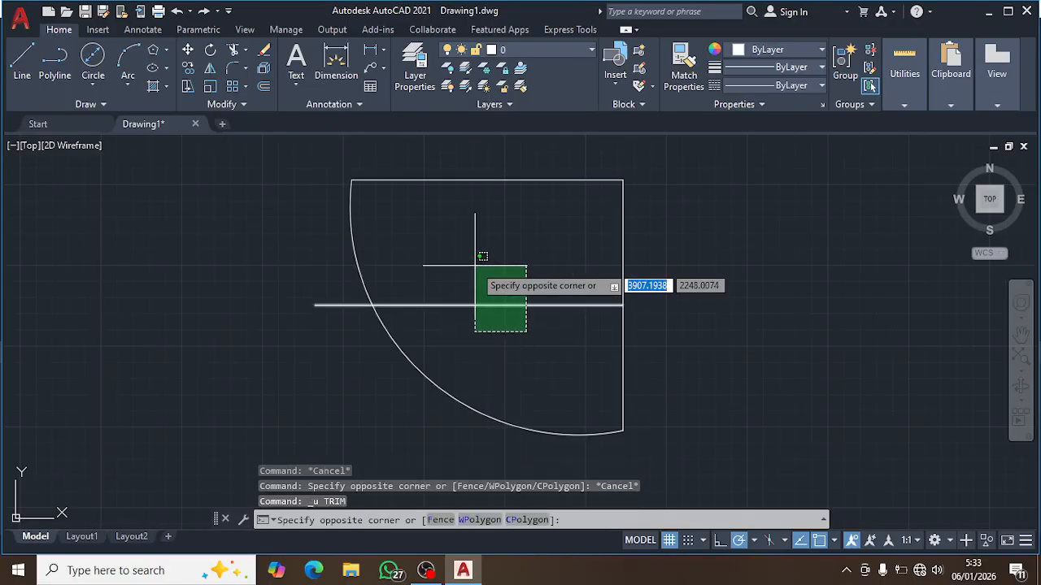
click(466, 268)
text(tri)
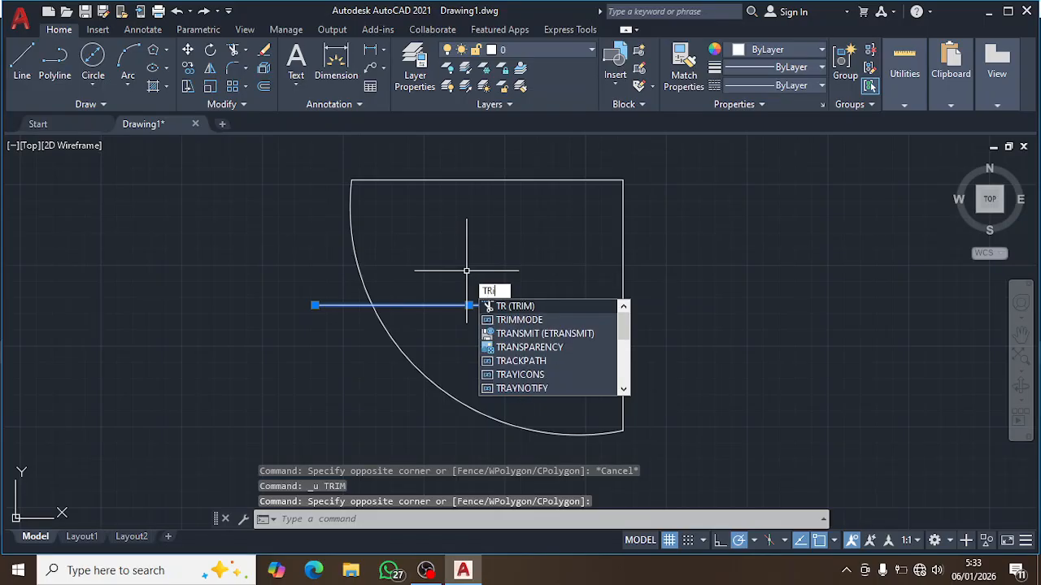
key(Escape)
key(Escape)
Start Trim with only the arc preselected as the cutting edge, test the arc's upper part, and cancel
click(548, 383)
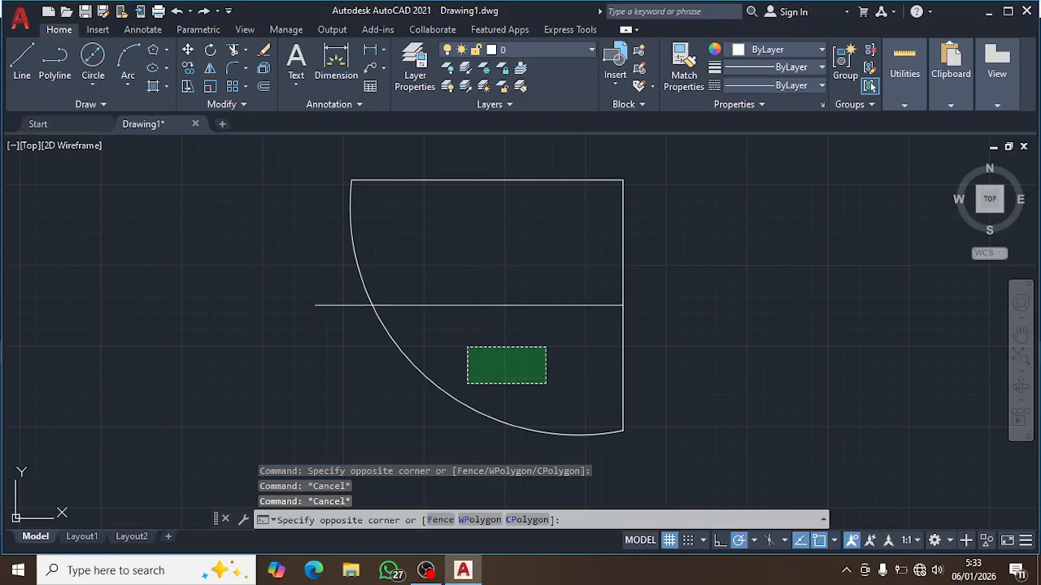
click(370, 336)
text(trim)
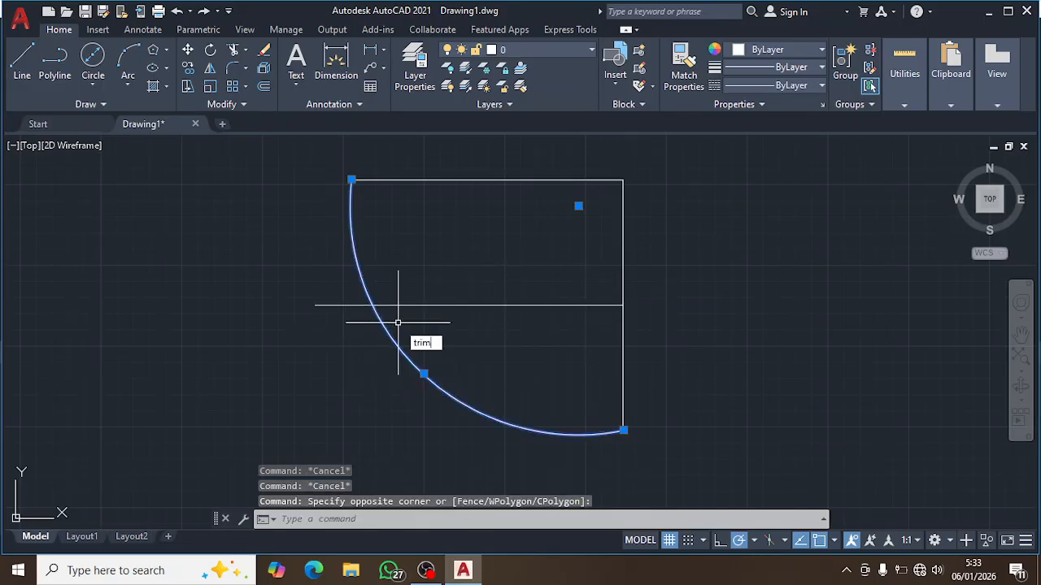
key(Return)
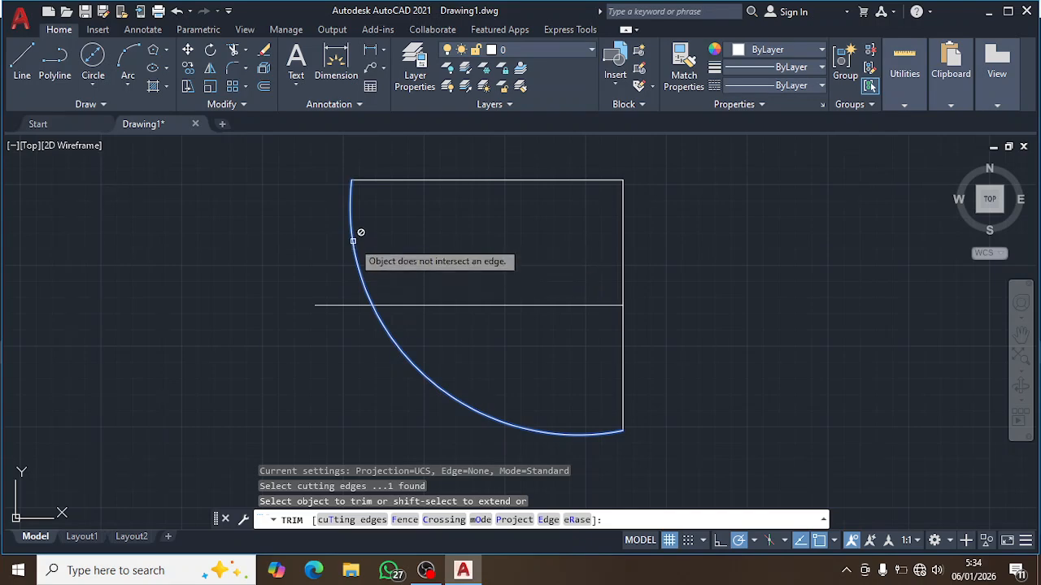
key(Escape)
Start Trim with the arc and horizontal line preselected as cutting edges, and cancel the command
click(580, 360)
click(332, 267)
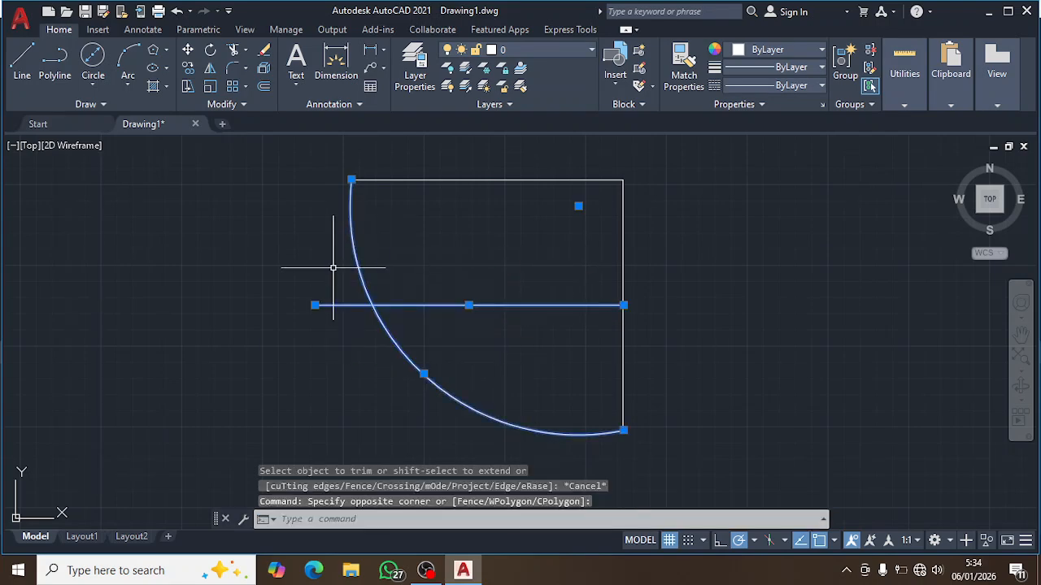
key(Return)
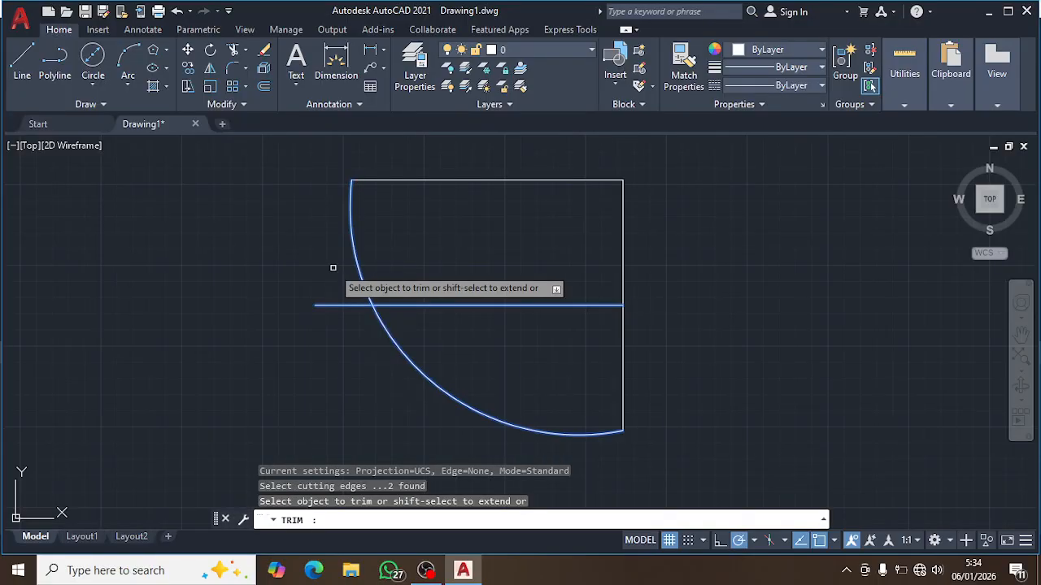
key(Escape)
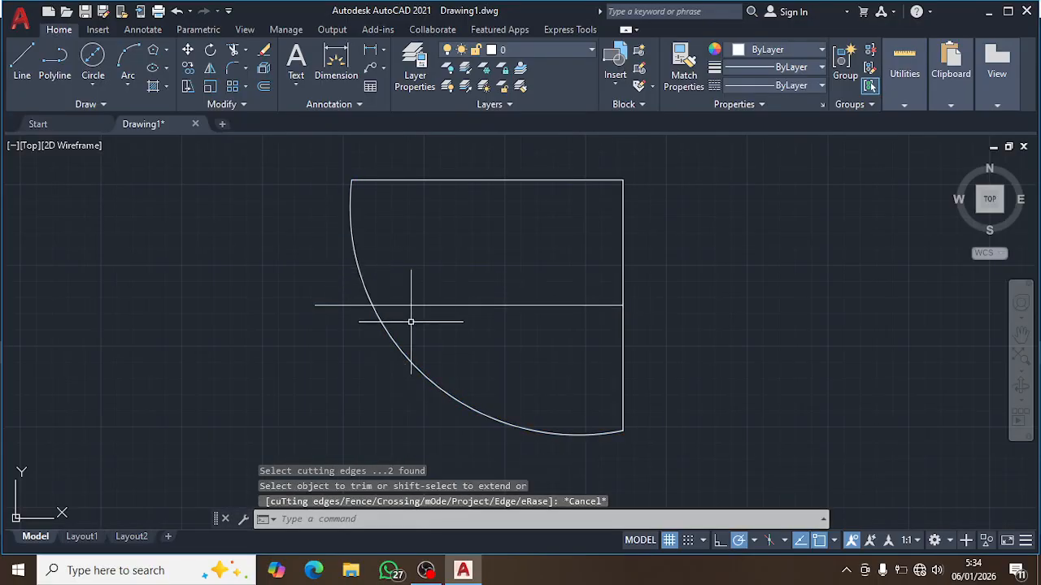
click(491, 353)
click(327, 278)
key(Escape)
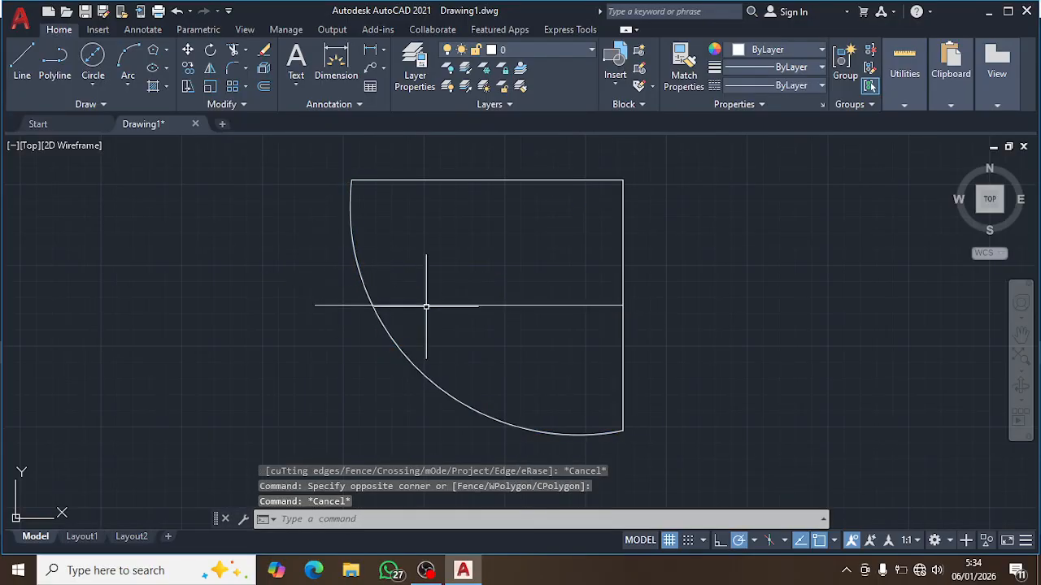
click(545, 346)
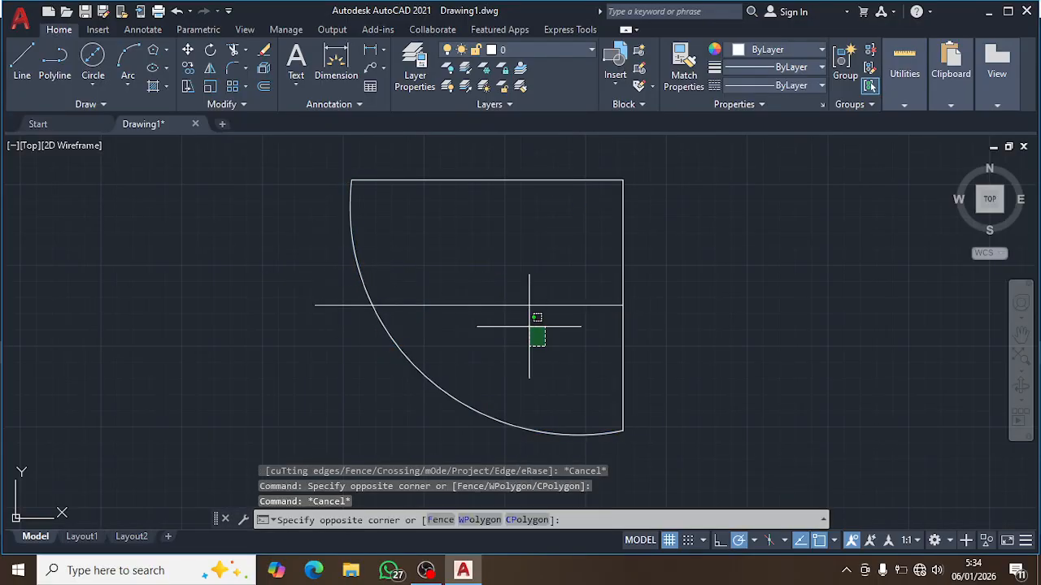
click(469, 277)
key(Escape)
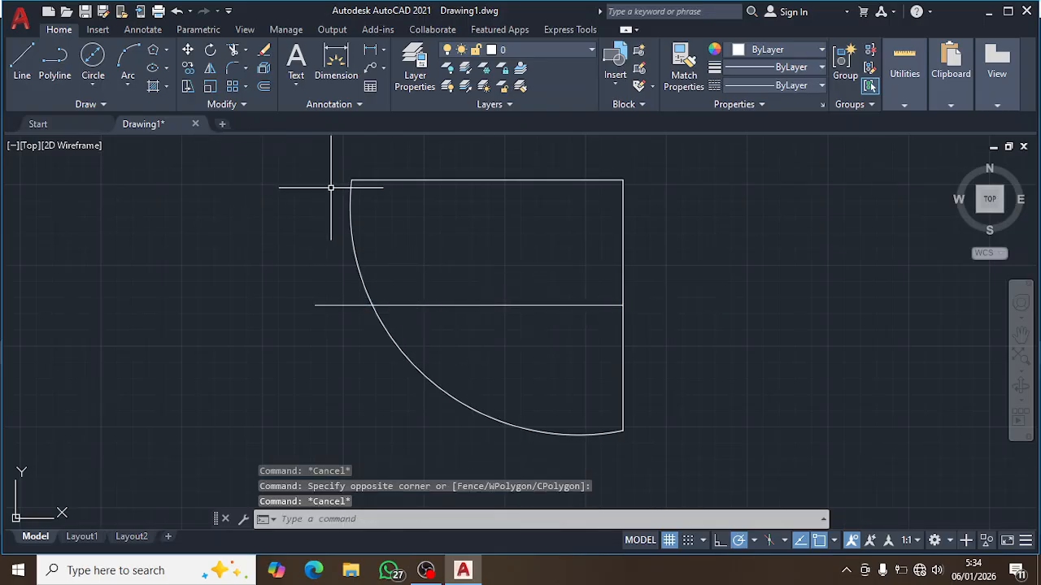
click(246, 50)
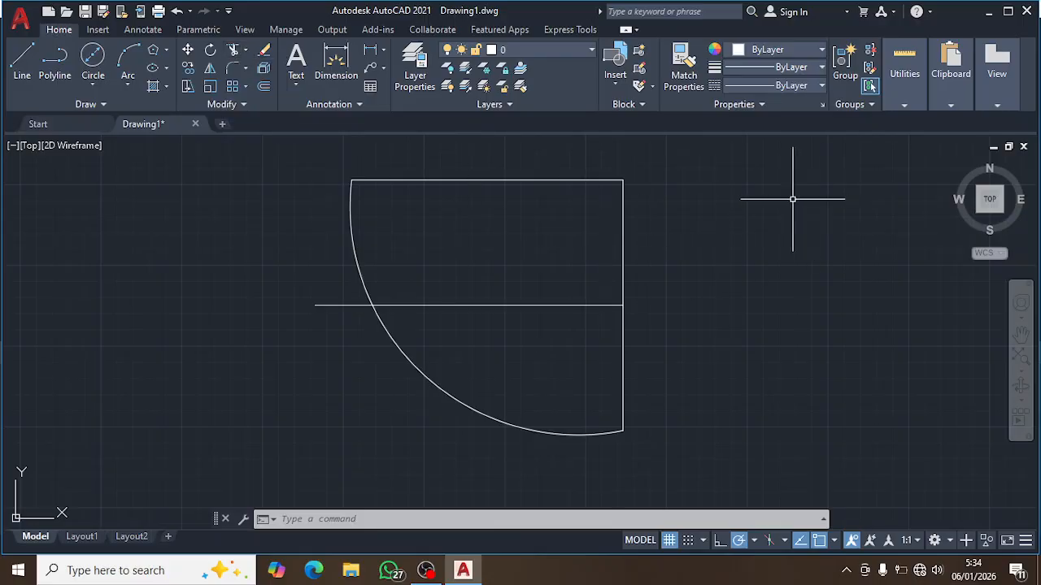
text(mt)
key(Return)
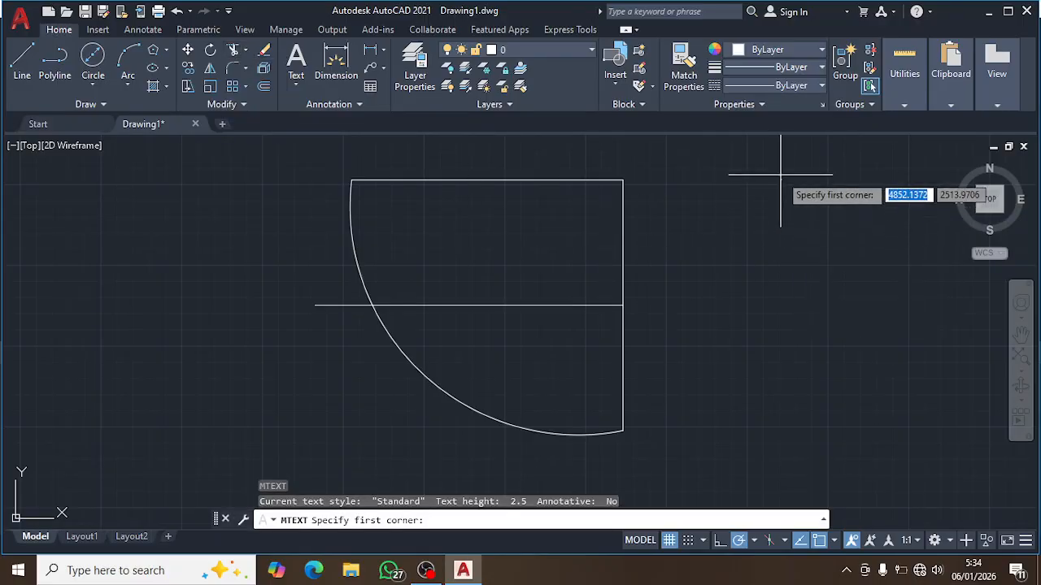
click(779, 173)
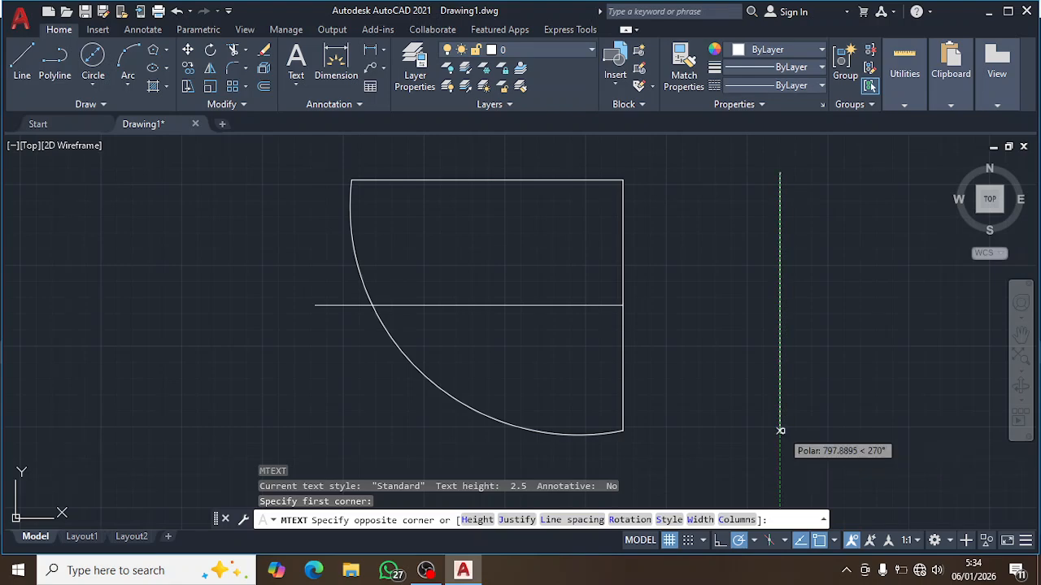
key(Escape)
Draw a separate vertical line to the right of the closed shape, slightly taller than the shape
text(l)
key(Return)
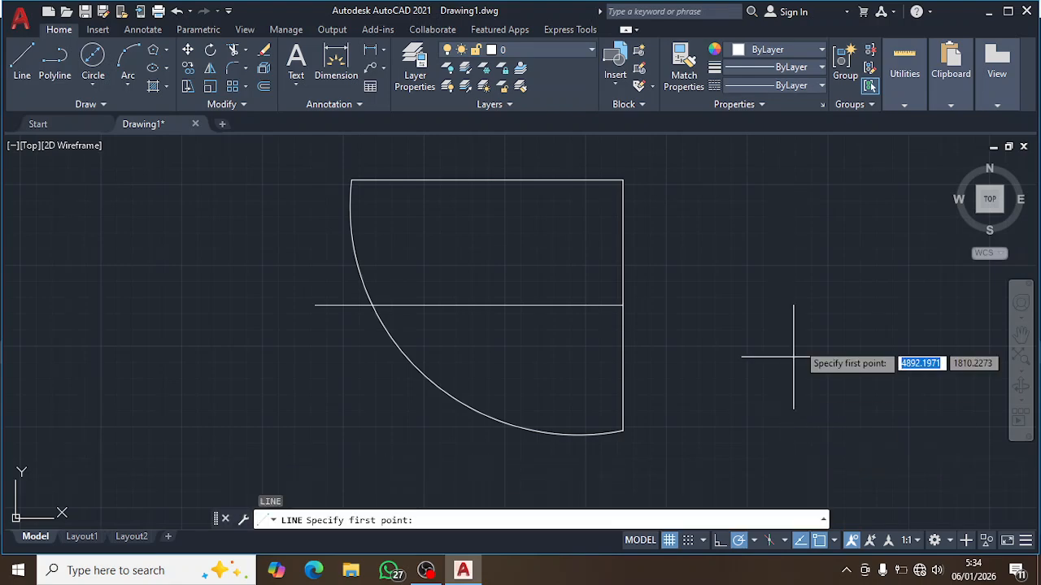
click(757, 174)
click(757, 444)
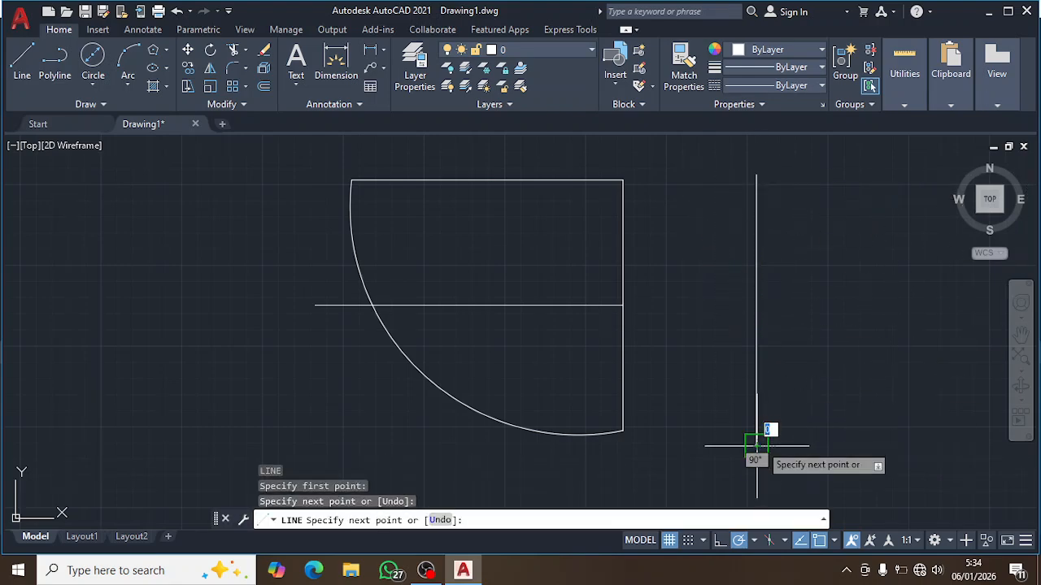
key(Return)
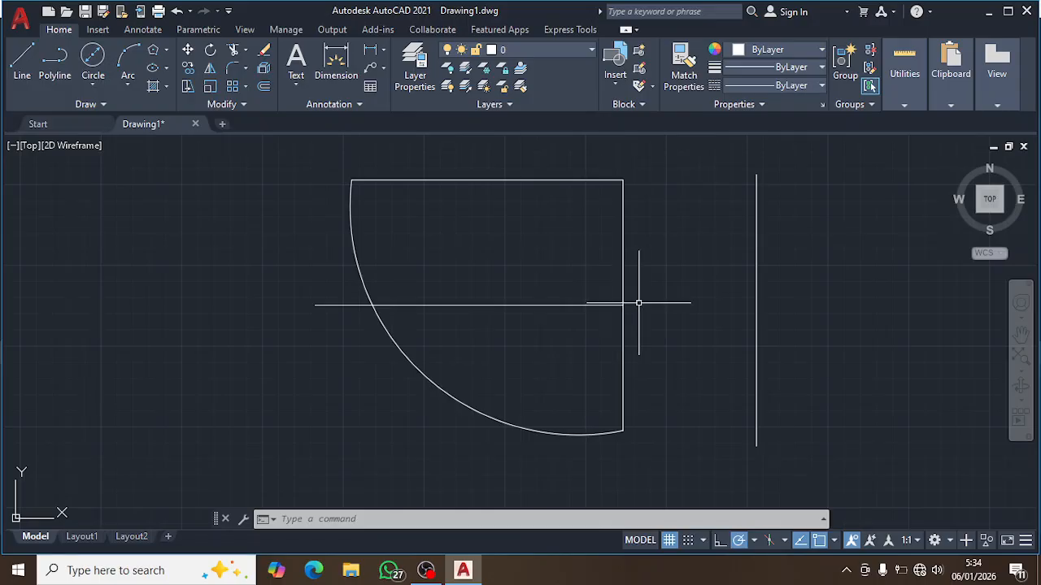
Preview stretching the horizontal line's right endpoint to the separate vertical line, and cancel the stretch
click(612, 304)
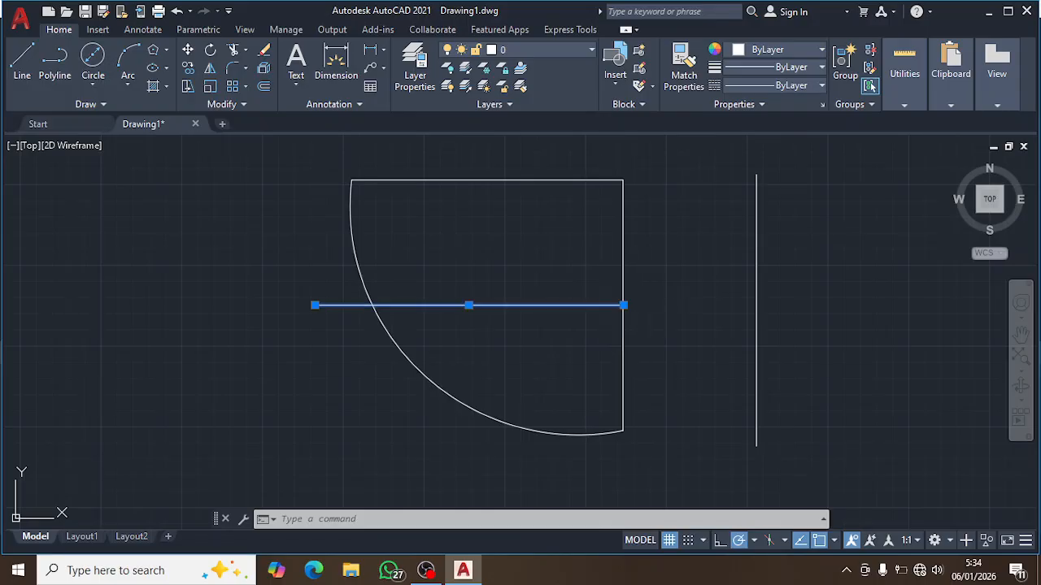
click(623, 305)
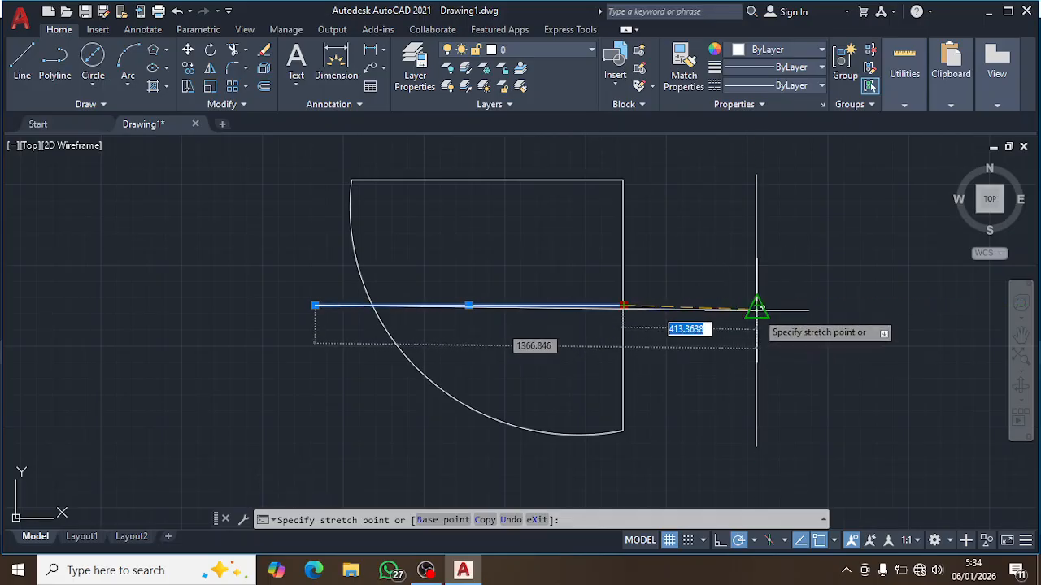
scroll(756, 307, up, 4)
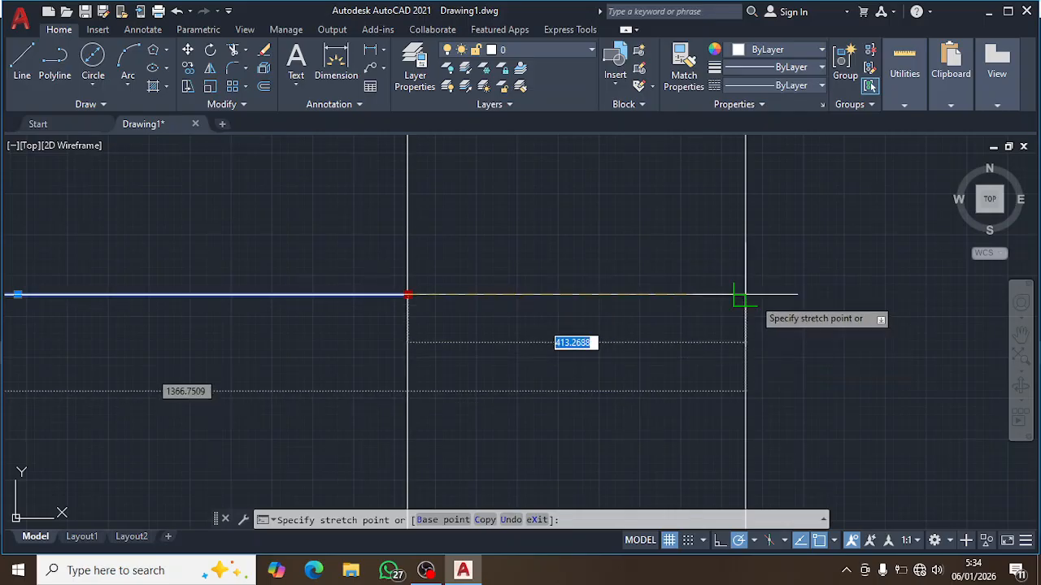
scroll(752, 309, down, 2)
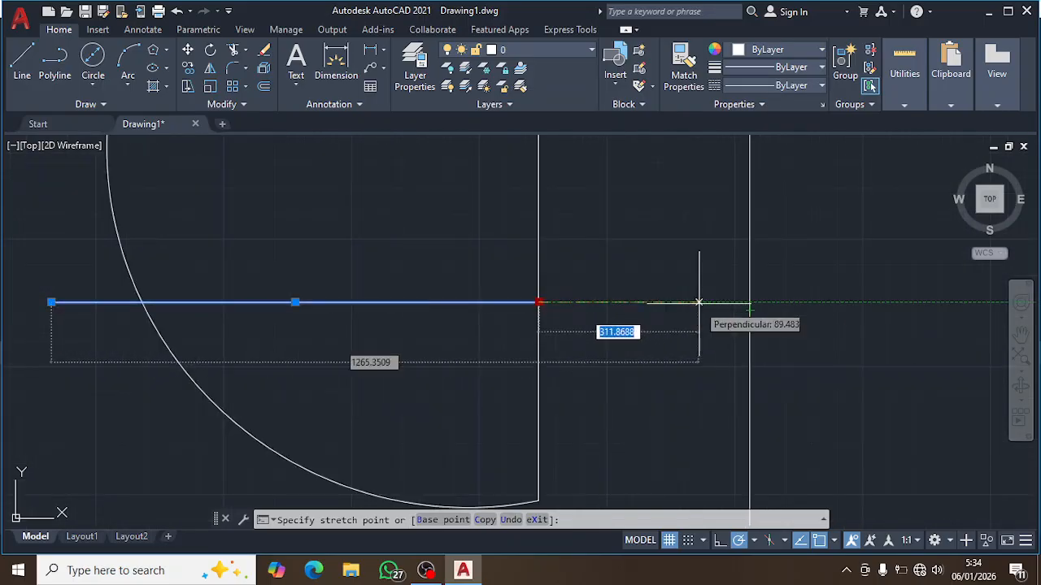
key(Escape)
scroll(622, 300, down, 2)
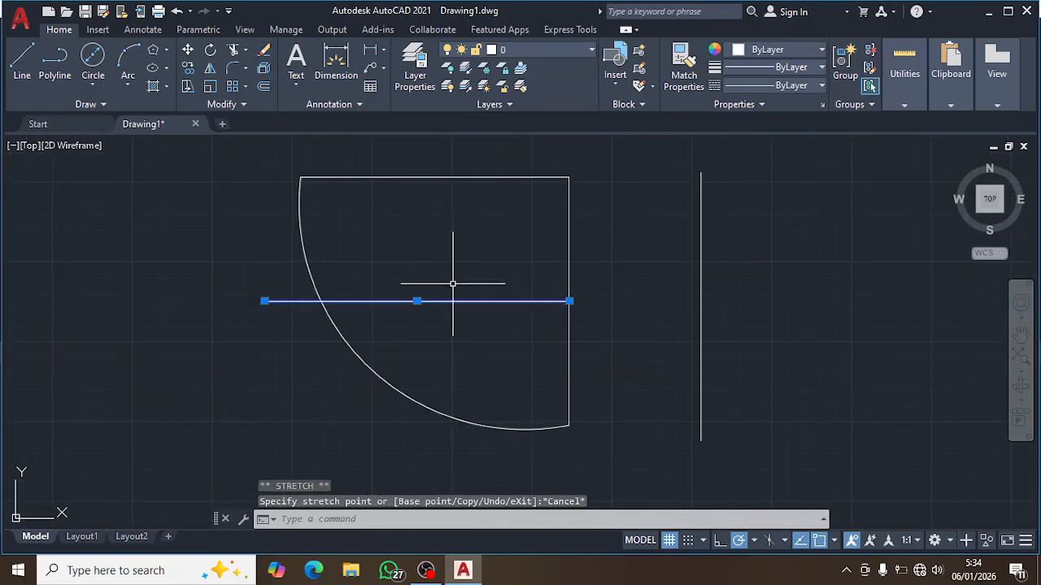
key(Escape)
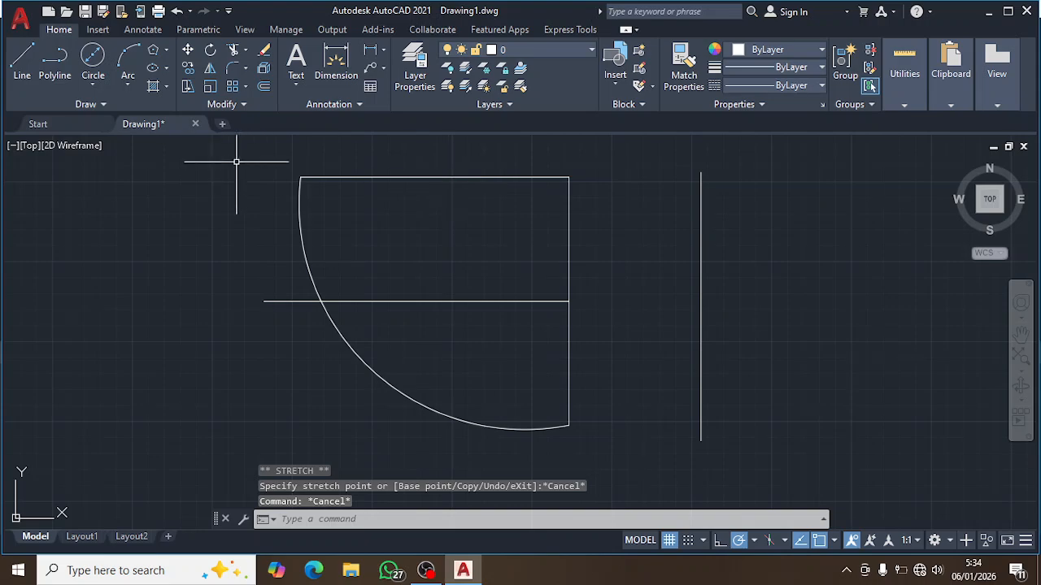
Try to extend the separate vertical line with the horizontal line and vertical line as boundary edges
click(248, 55)
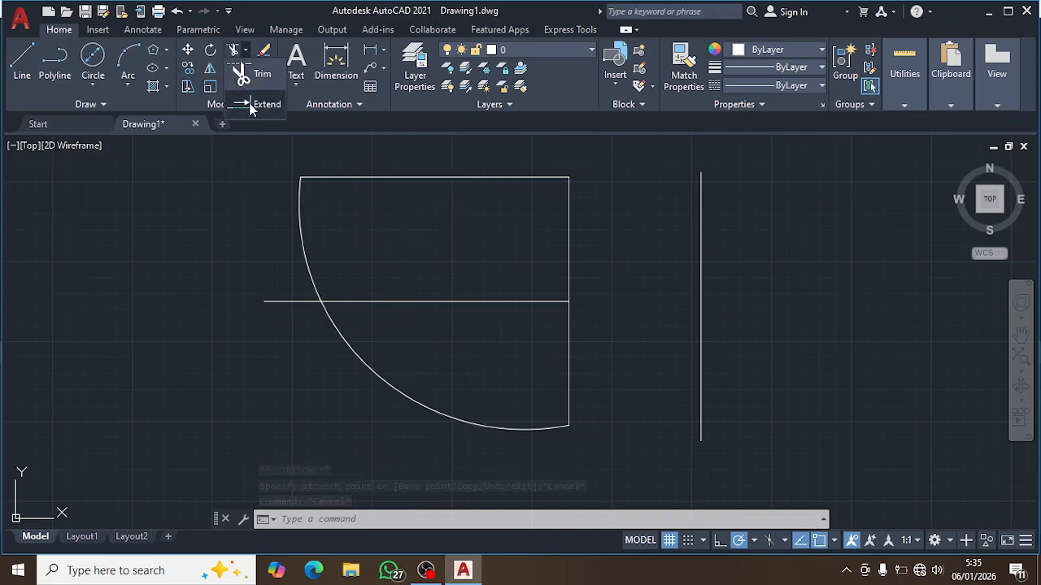
click(241, 70)
click(488, 300)
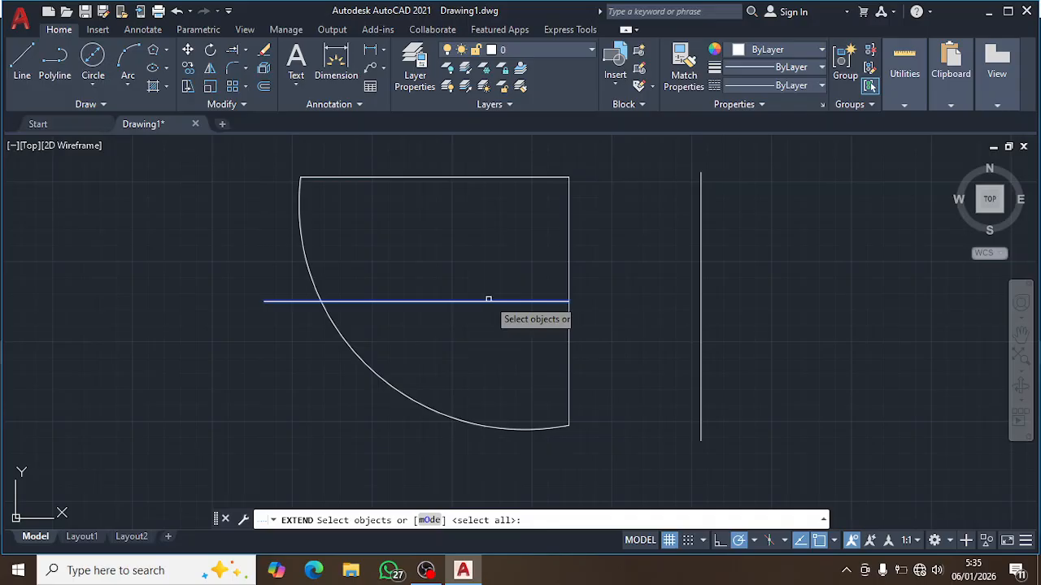
click(700, 299)
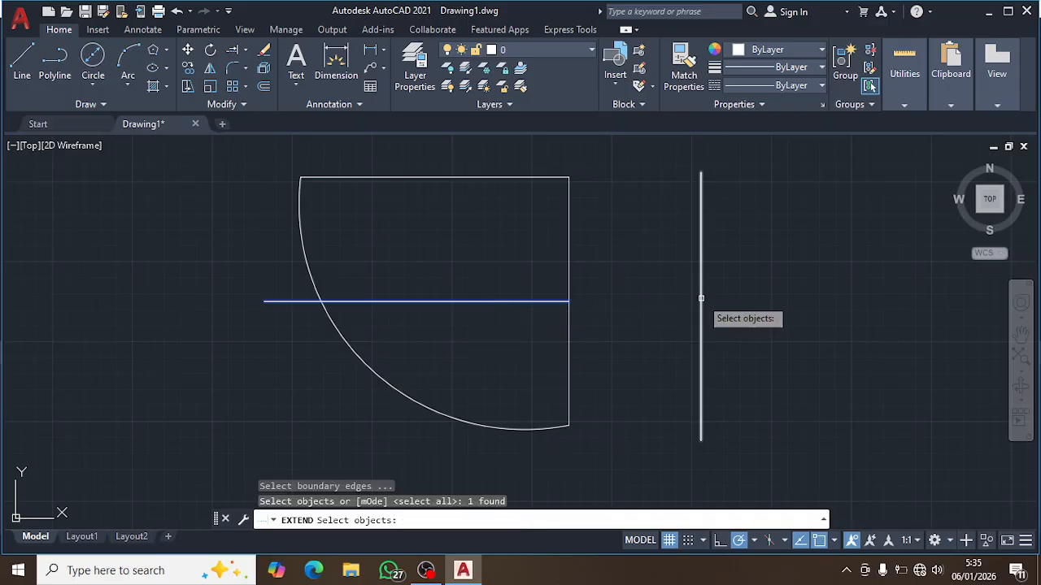
key(Return)
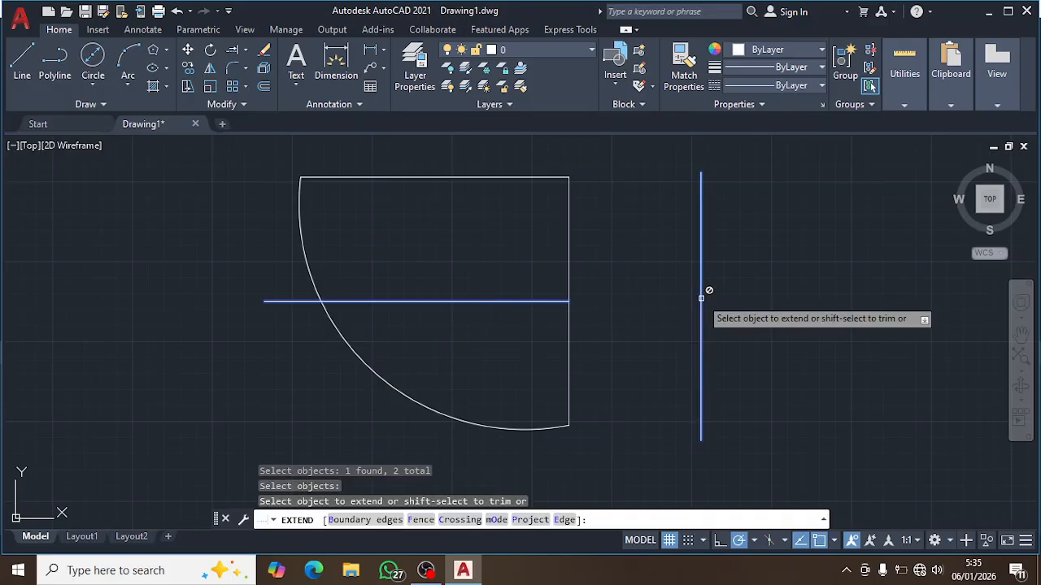
click(700, 294)
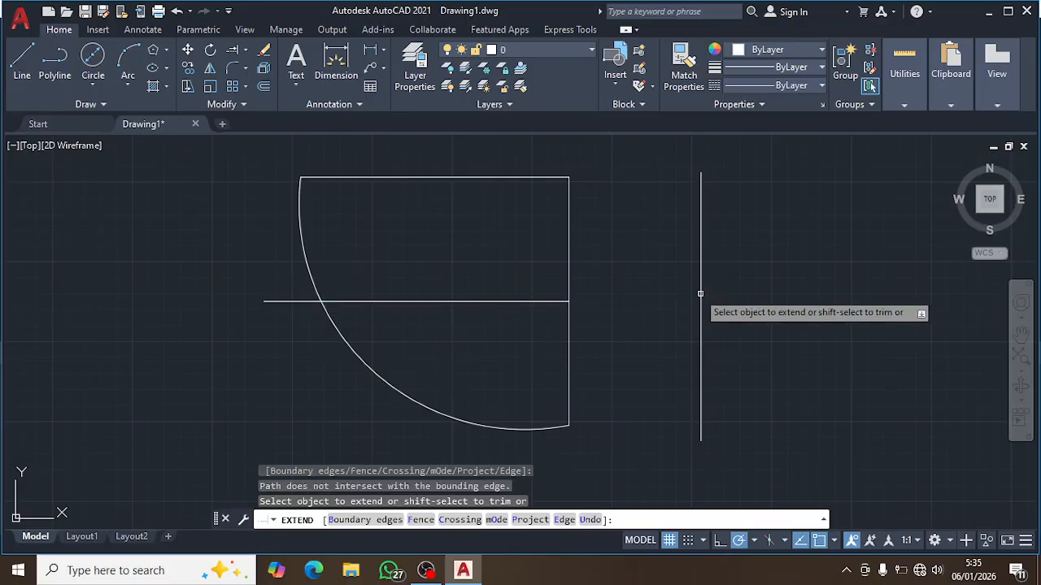
key(Escape)
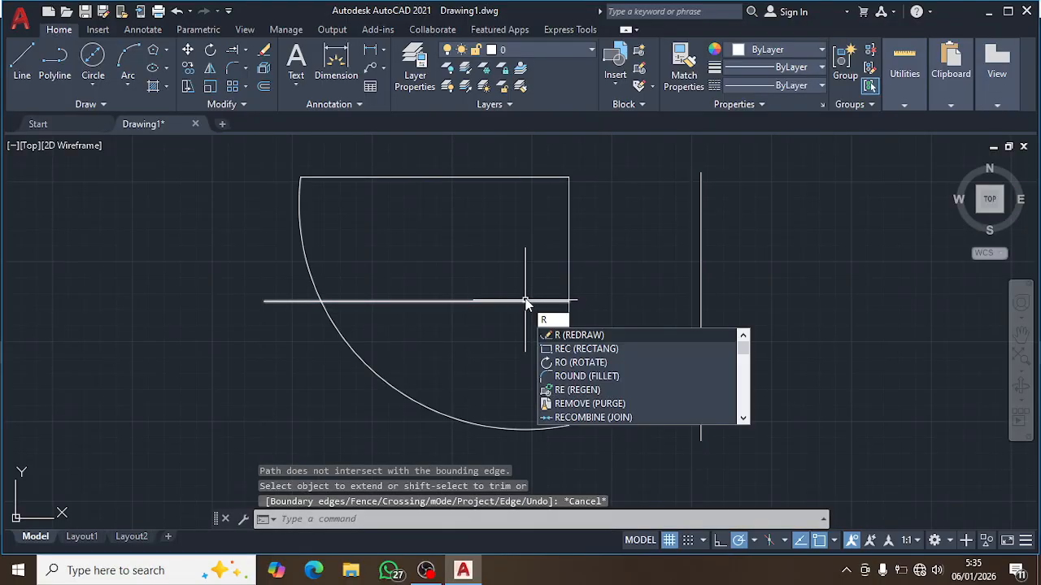
Try to extend the horizontal line's right end with that line and the shape's straight-sided outline as boundary edges
text(x)
key(BackSpace)
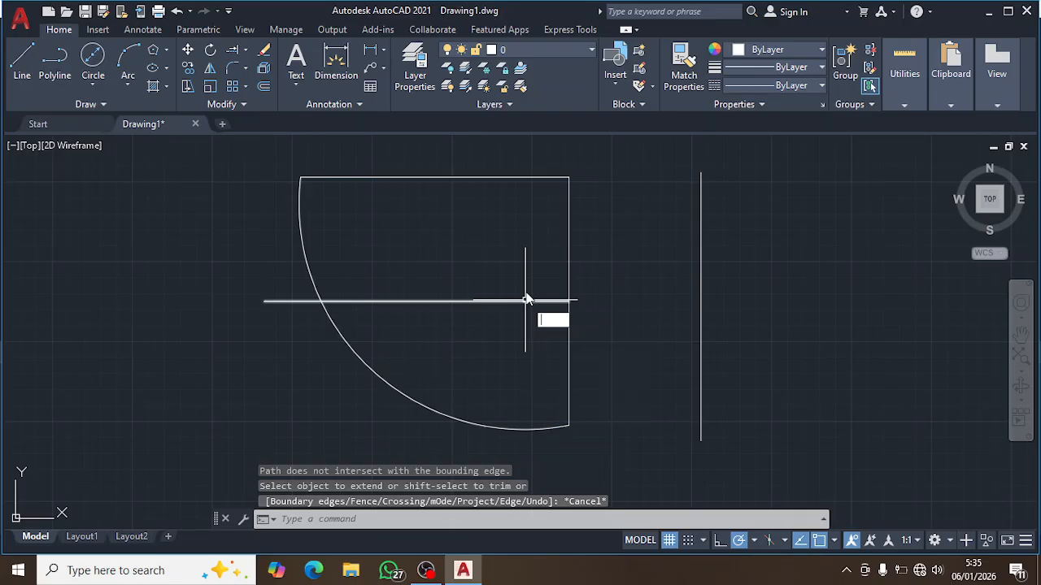
text(ex)
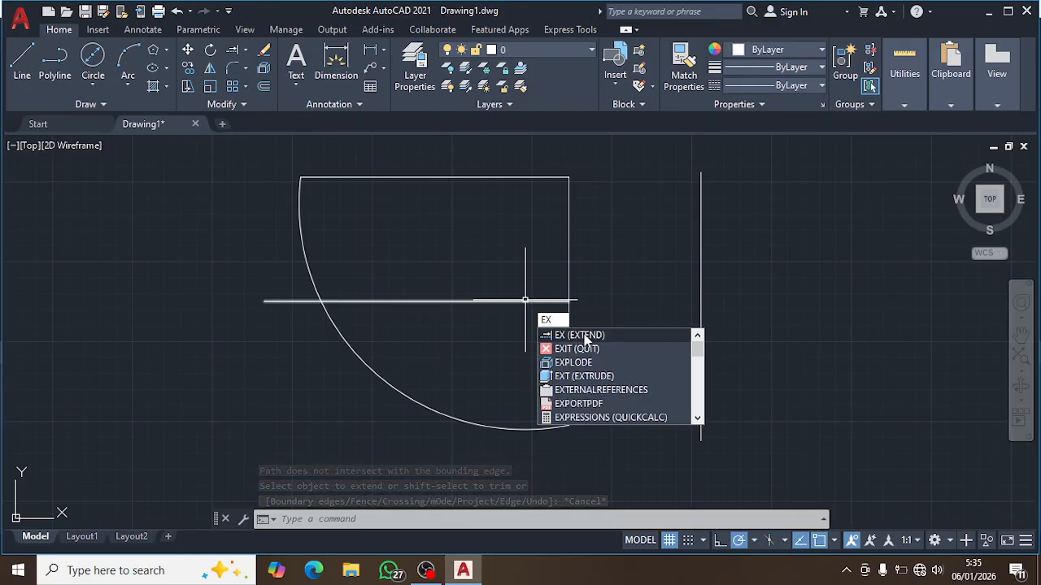
click(583, 337)
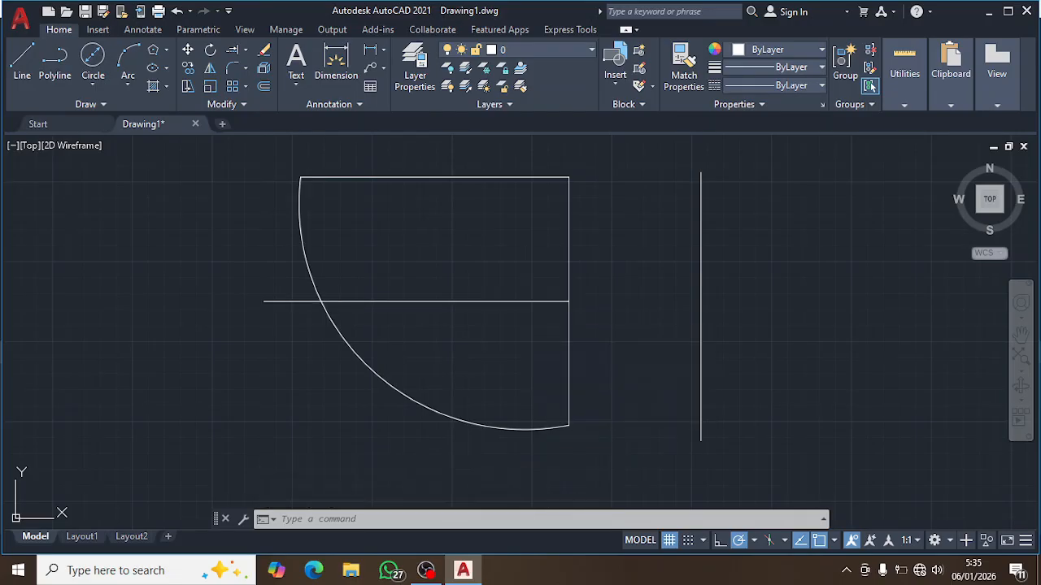
click(547, 302)
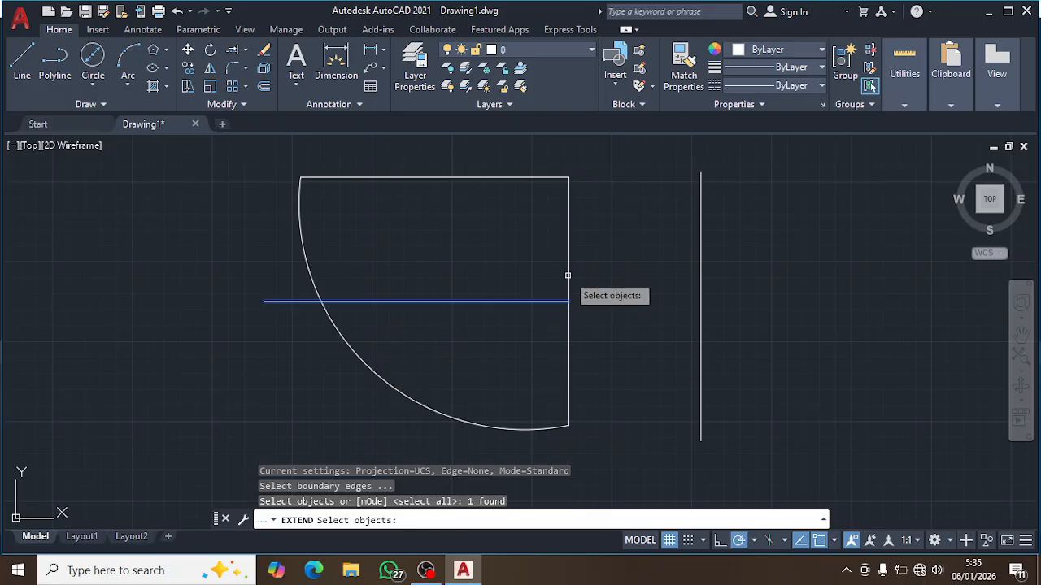
click(568, 267)
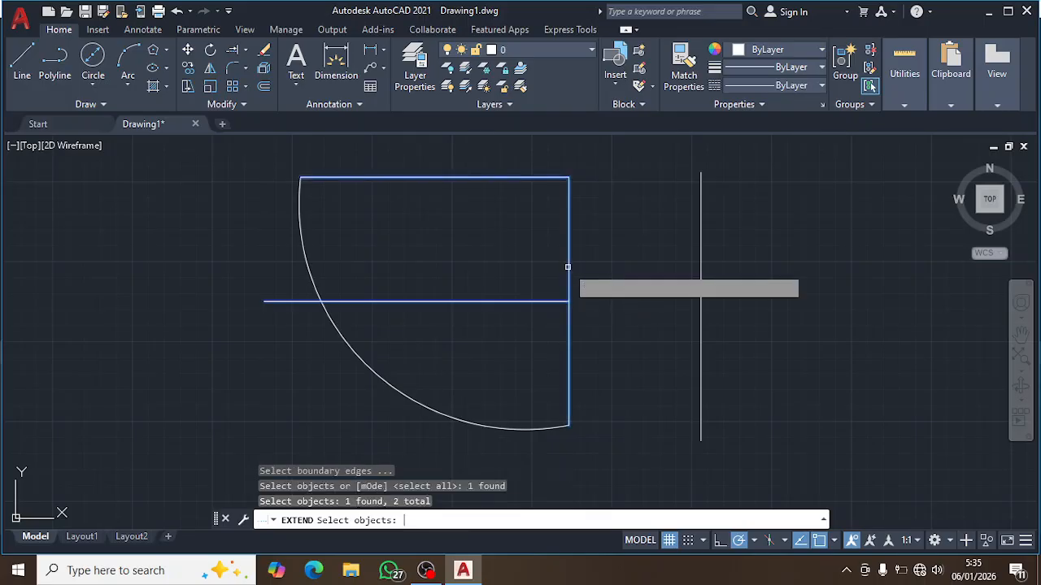
key(Return)
click(548, 302)
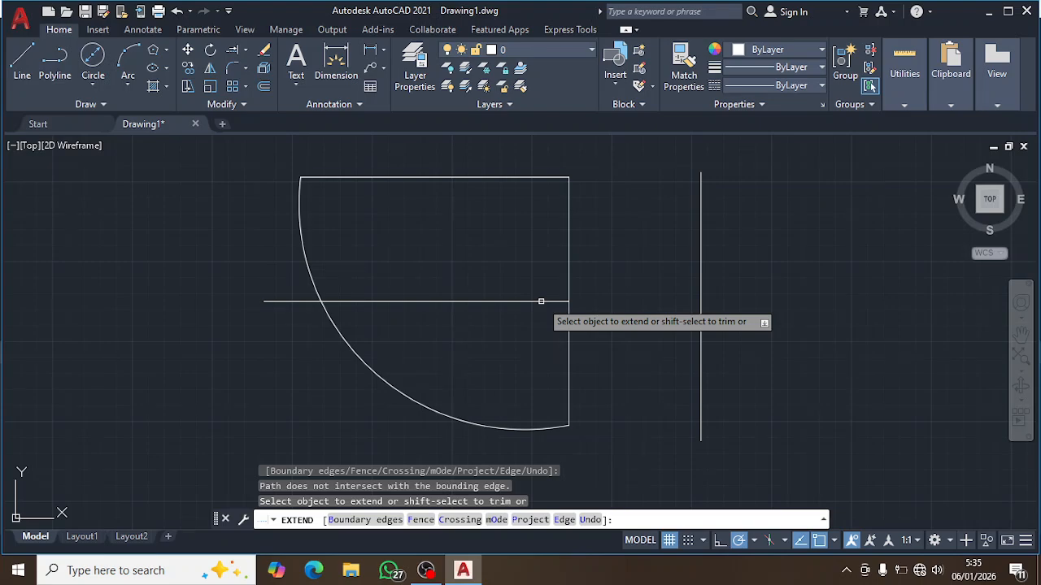
key(Escape)
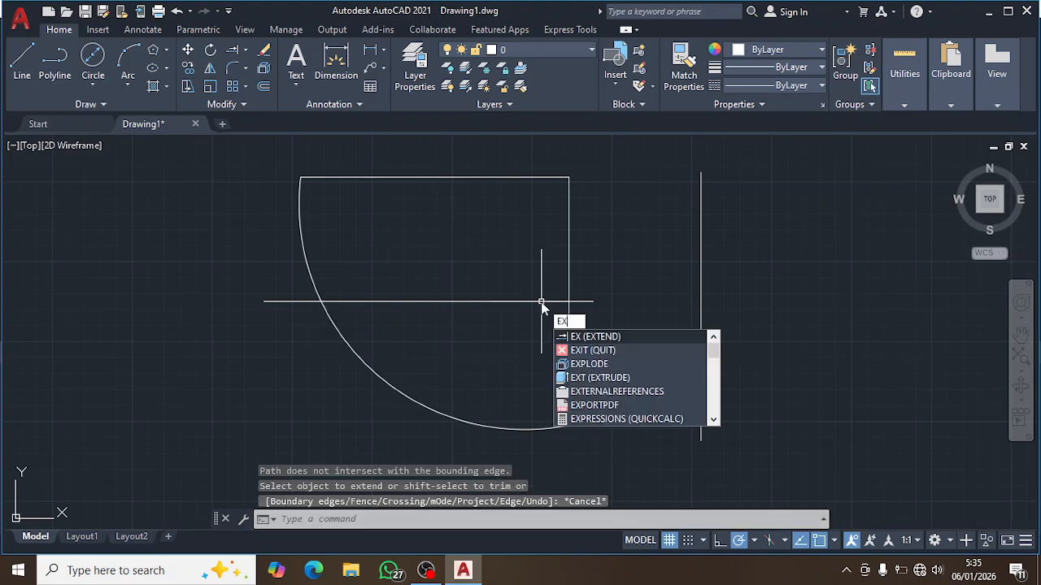
Preview extending the horizontal line to the separate vertical line with all objects as boundary edges, and cancel the command
click(589, 324)
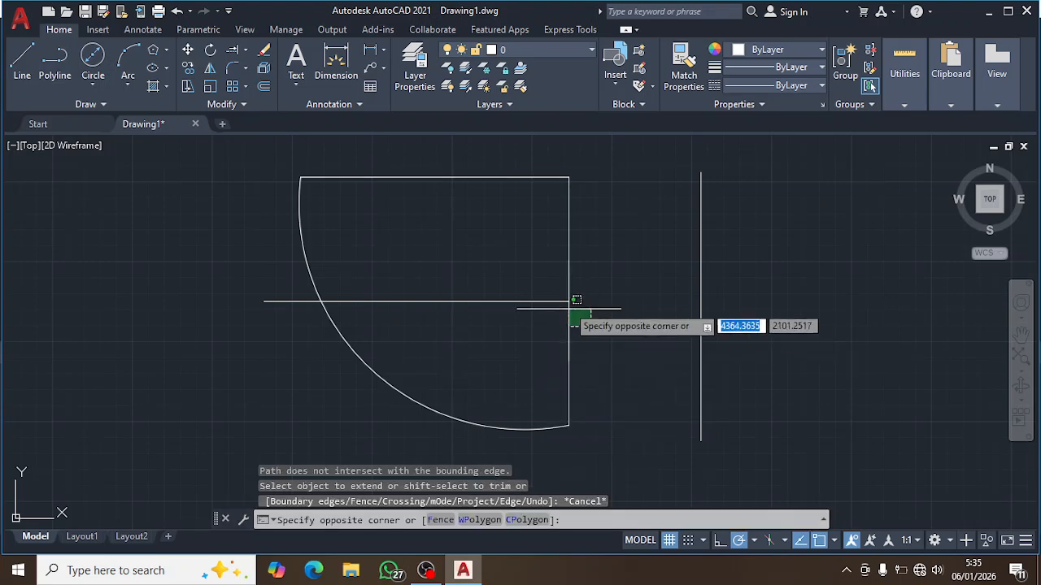
key(Escape)
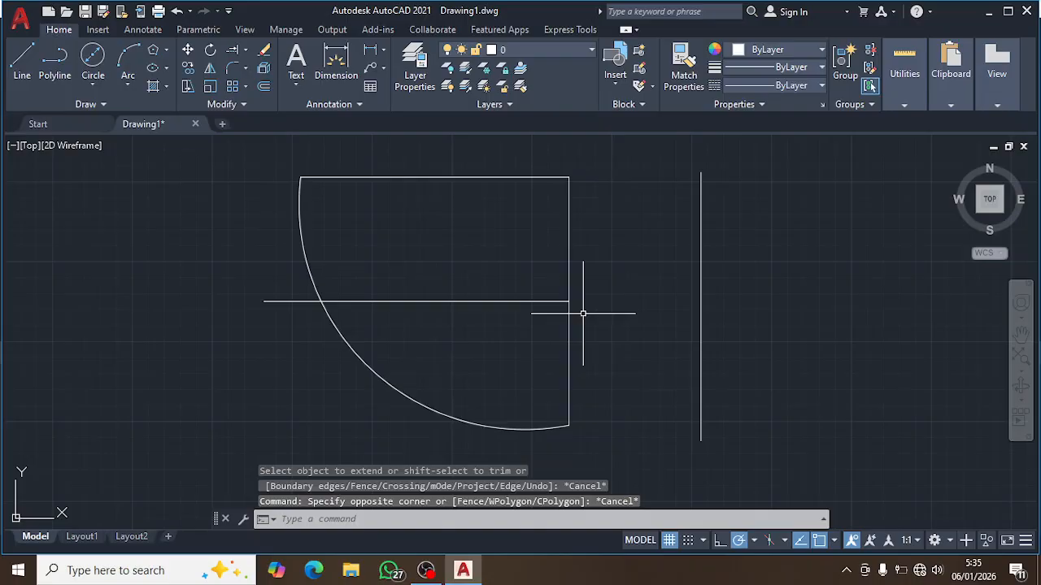
text(ex)
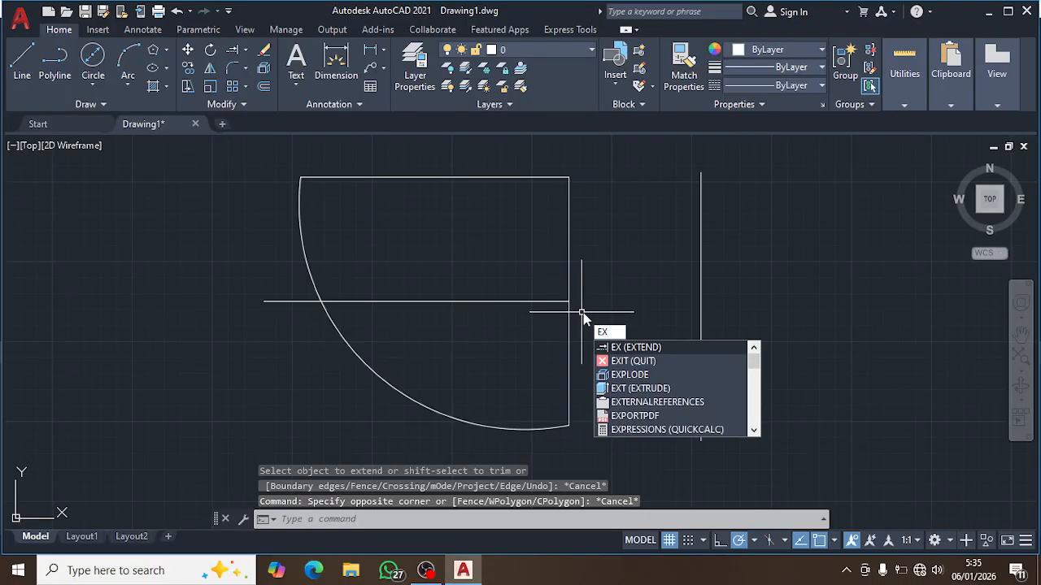
key(Return)
key(Return)
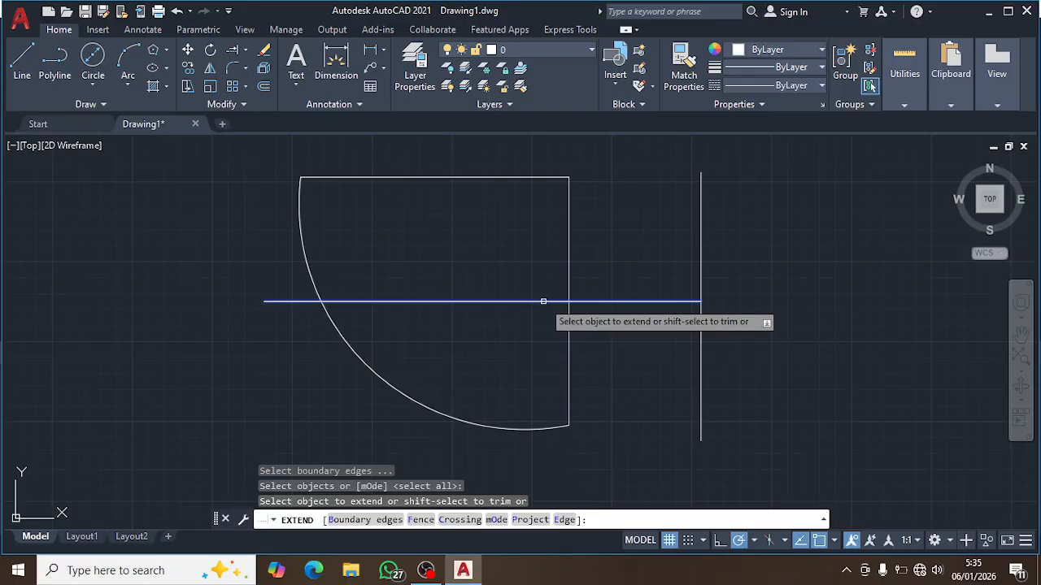
key(Escape)
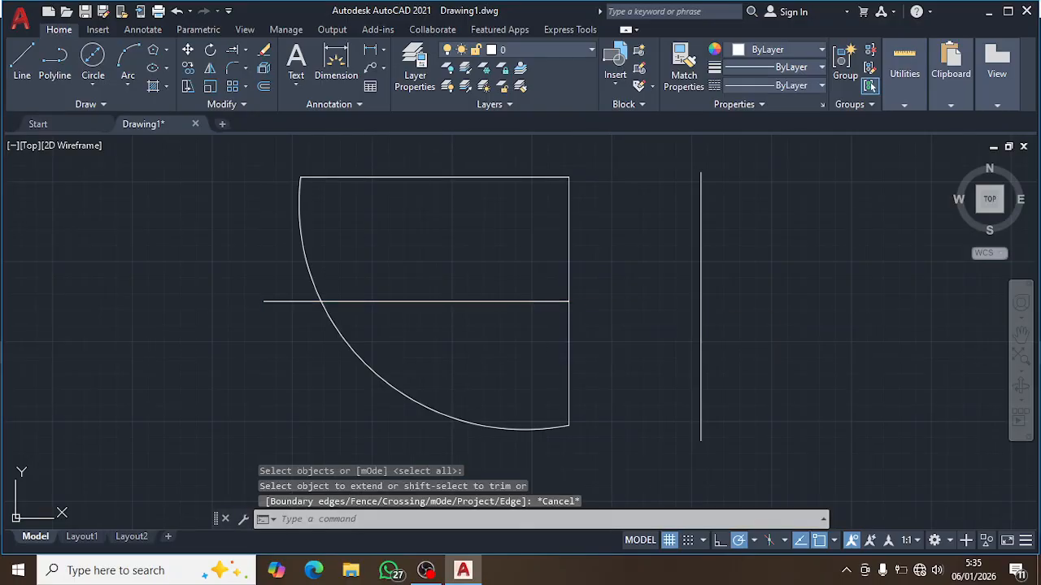
click(231, 54)
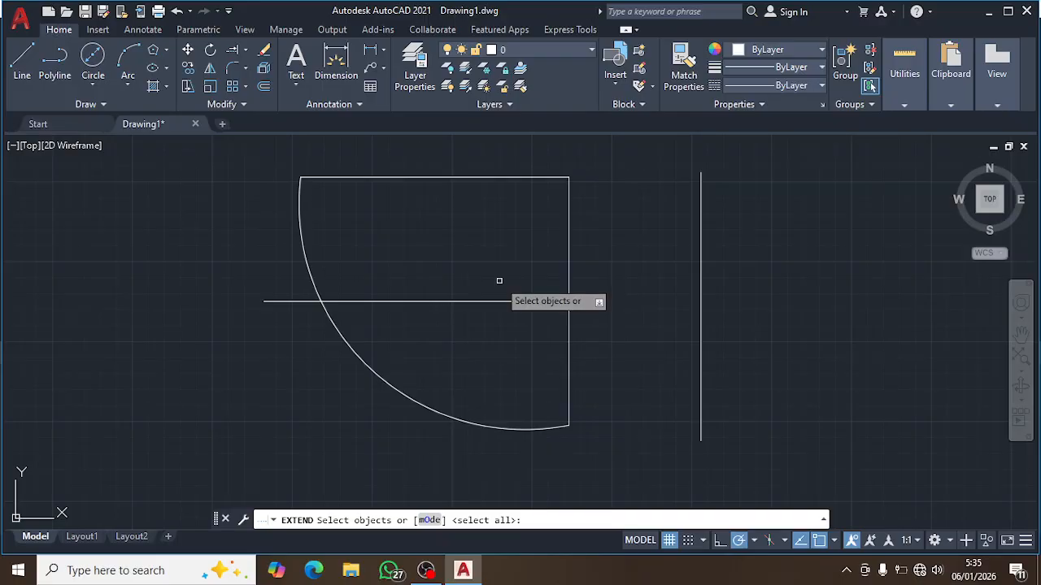
key(Escape)
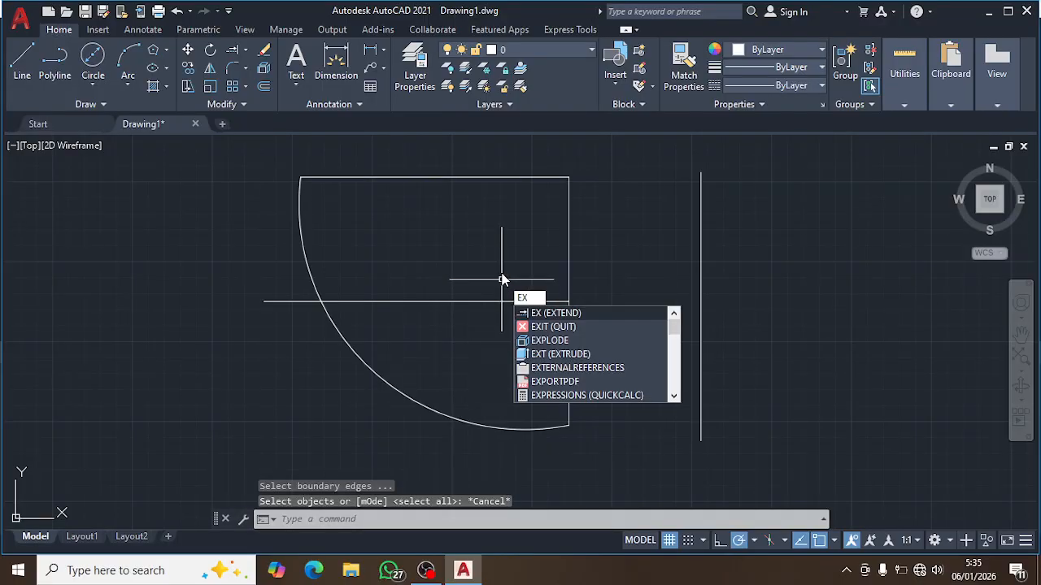
key(Return)
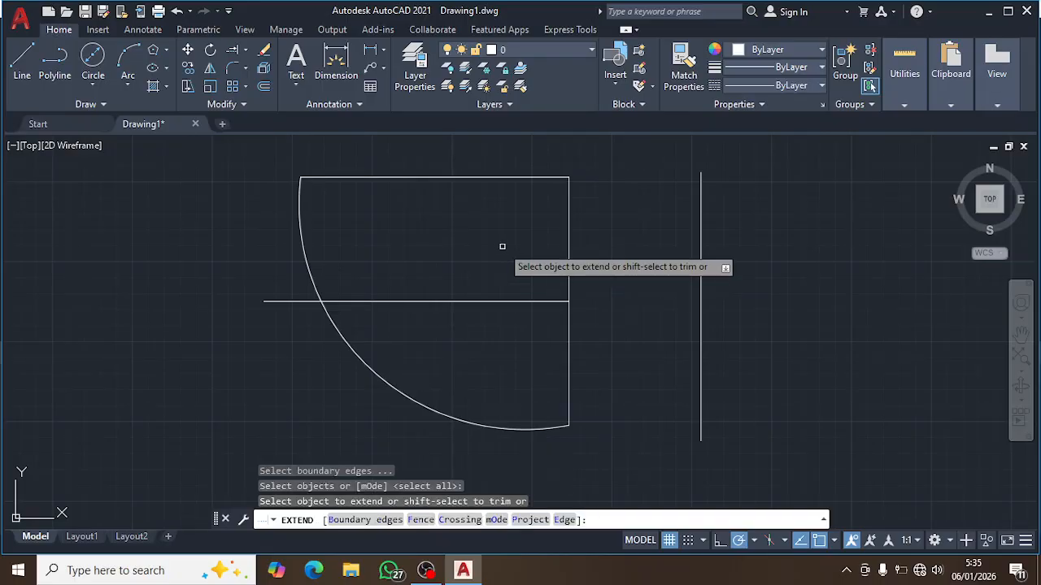
key(Escape)
text(e)
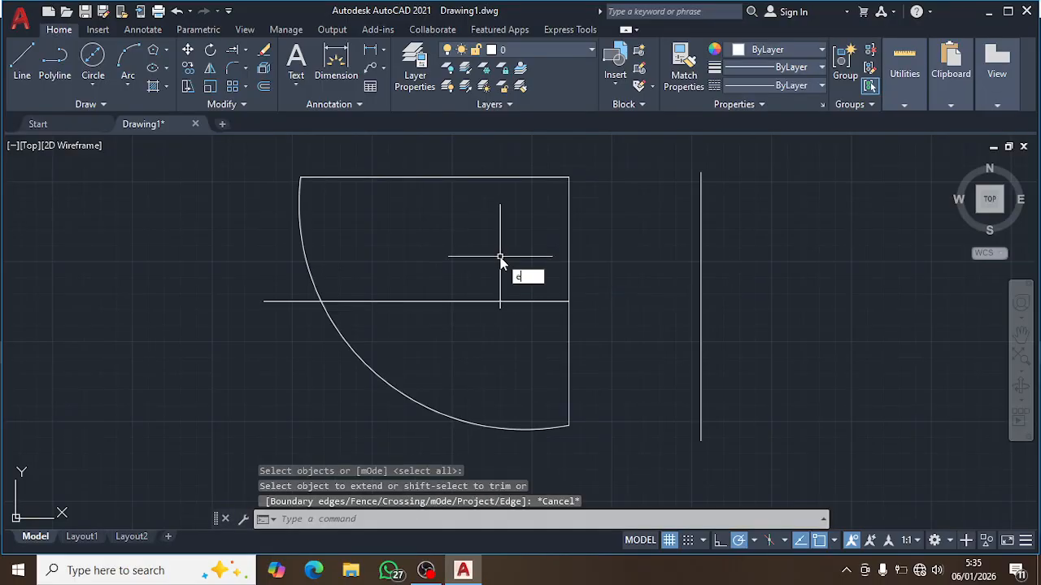
text(xt)
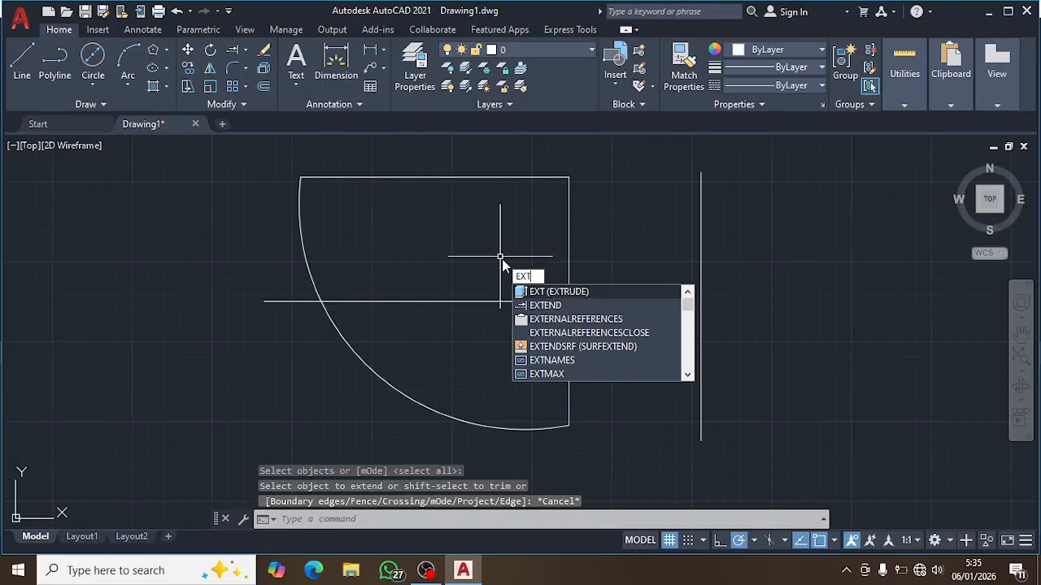
click(543, 290)
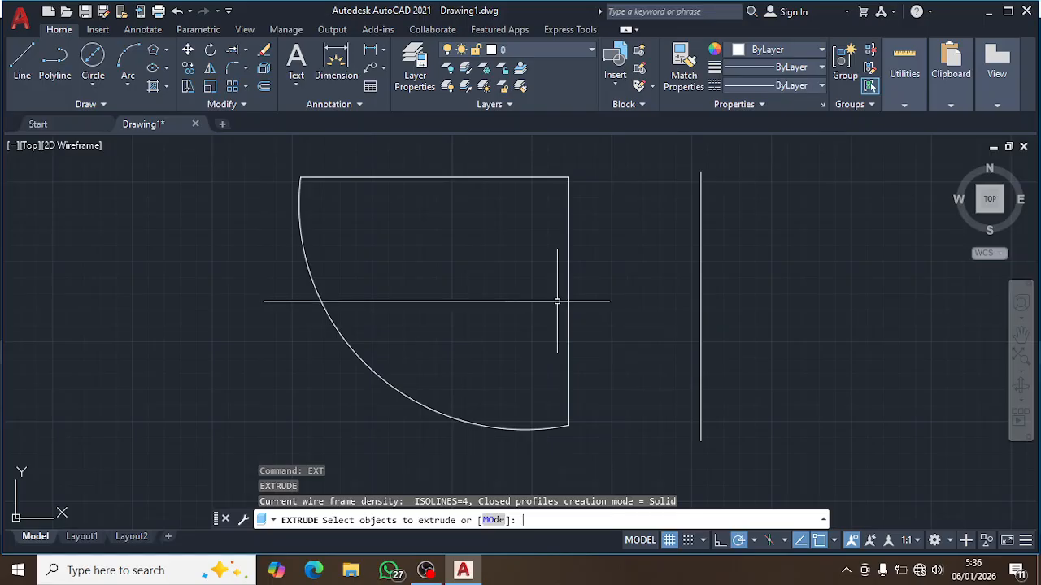
key(Return)
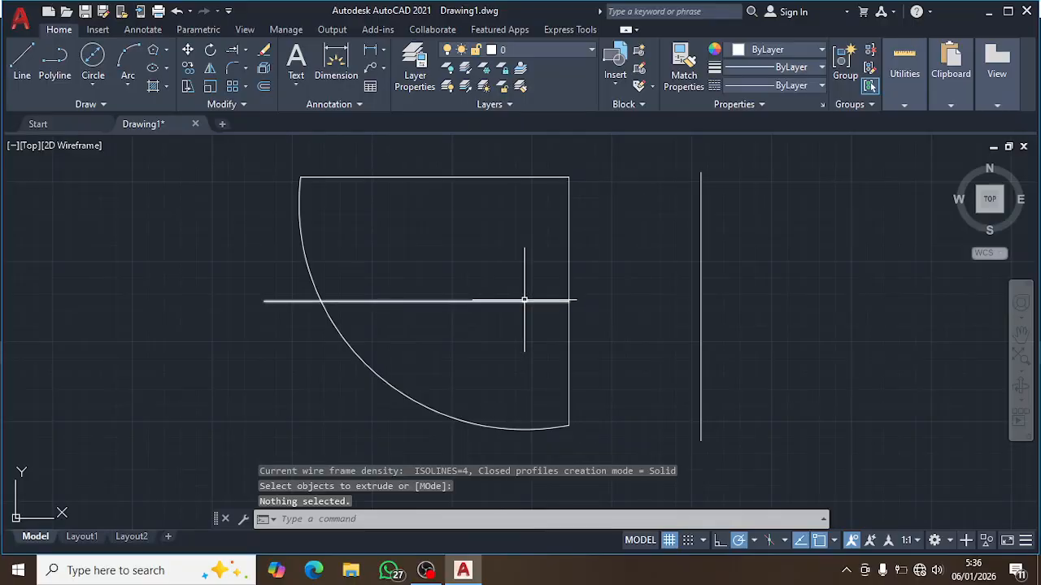
text(ext)
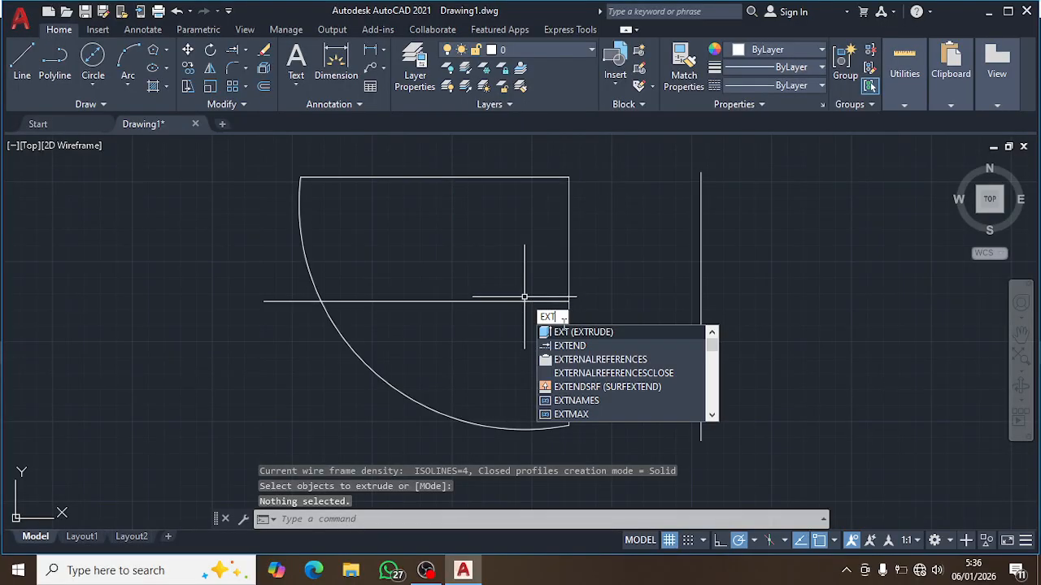
key(Return)
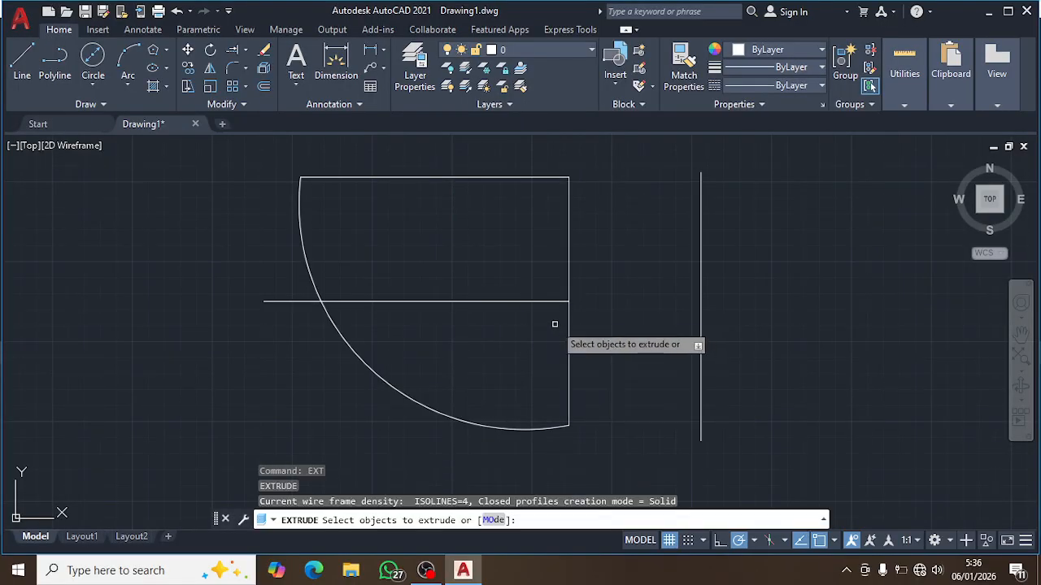
key(Return)
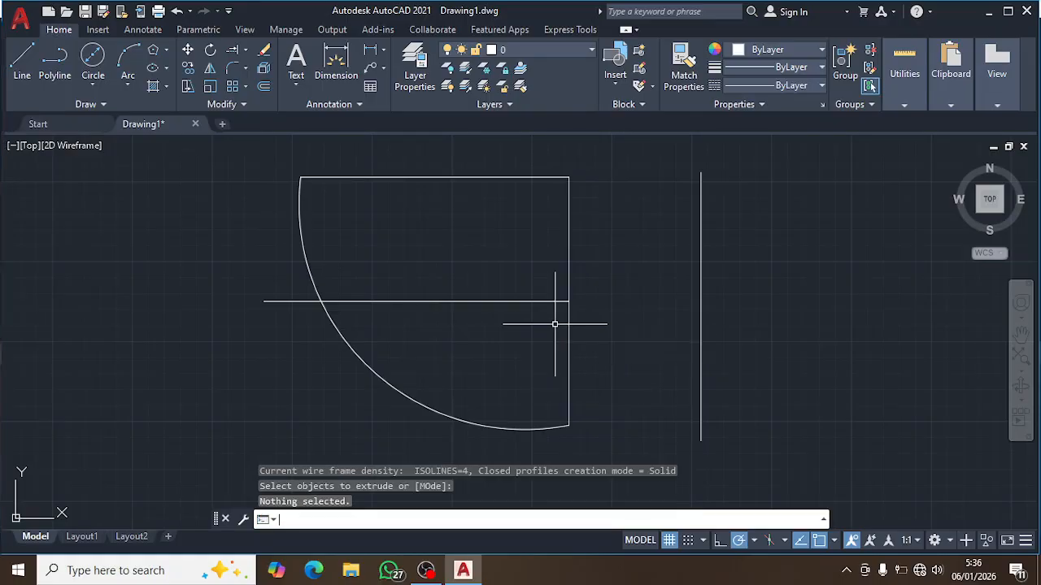
click(539, 302)
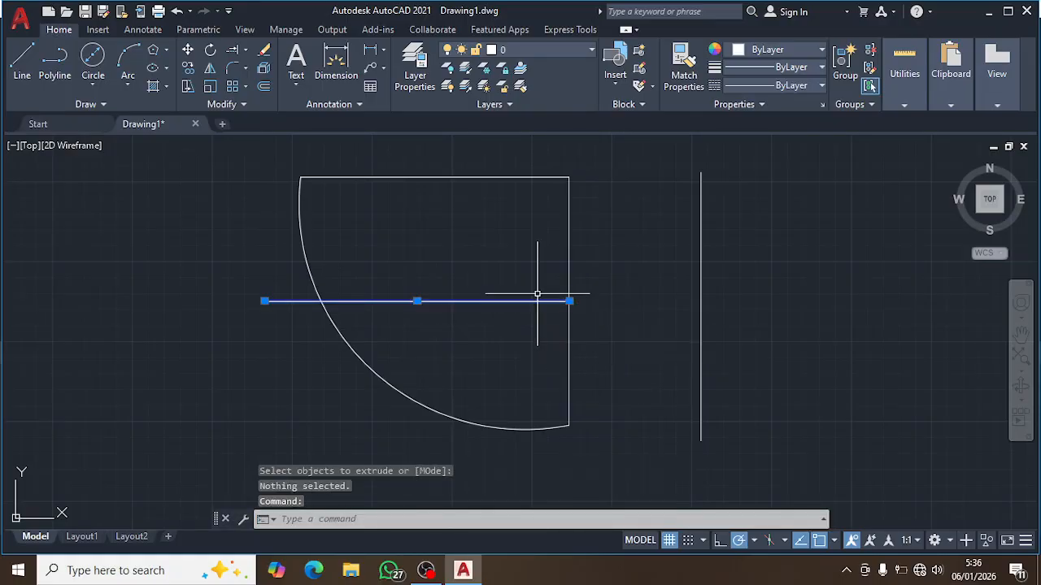
key(Escape)
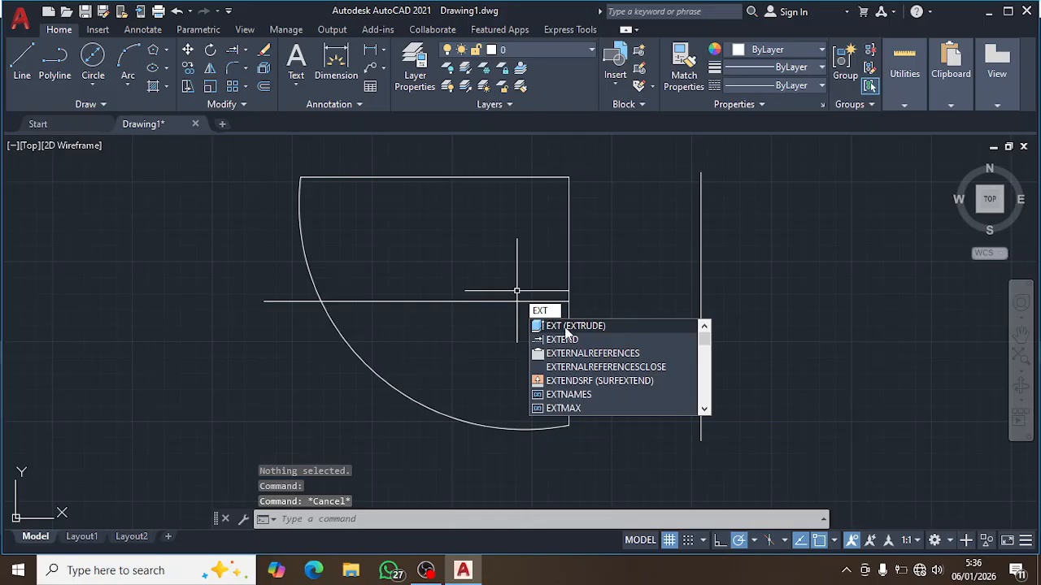
click(570, 326)
key(Escape)
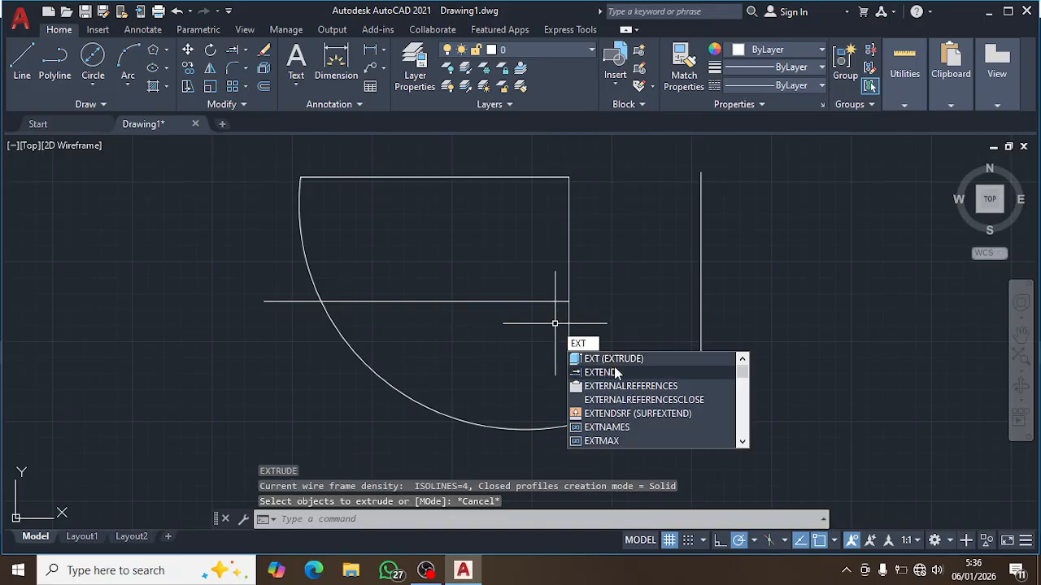
Extend the horizontal line's right end to the separate vertical line, using all objects as boundary edges
click(615, 361)
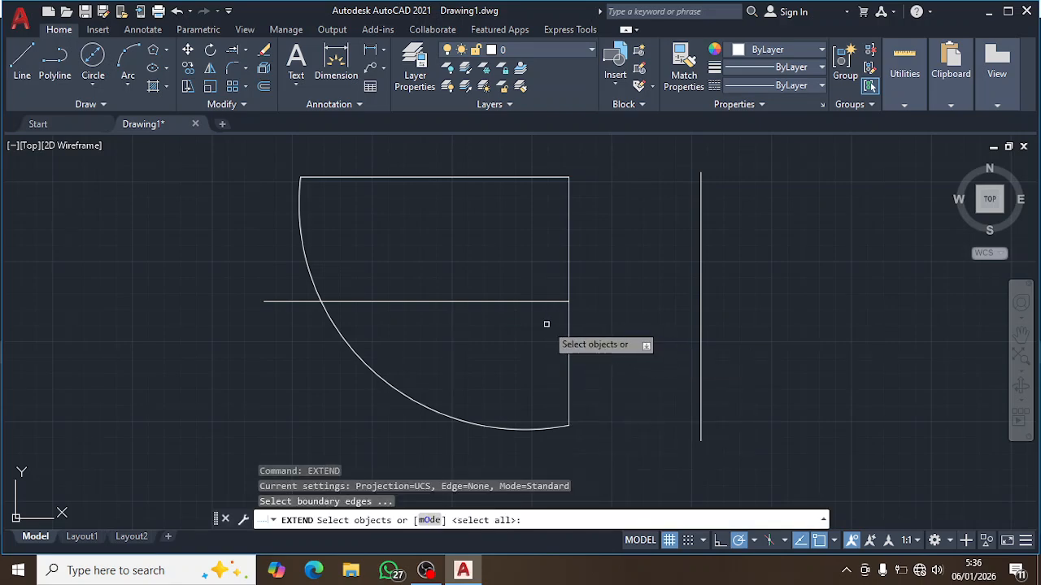
key(Return)
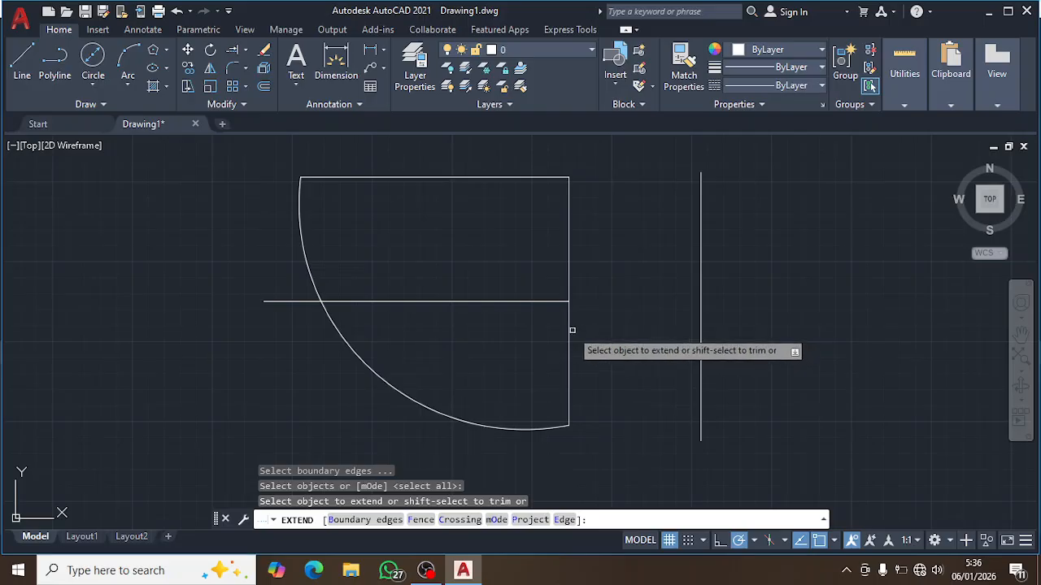
click(511, 302)
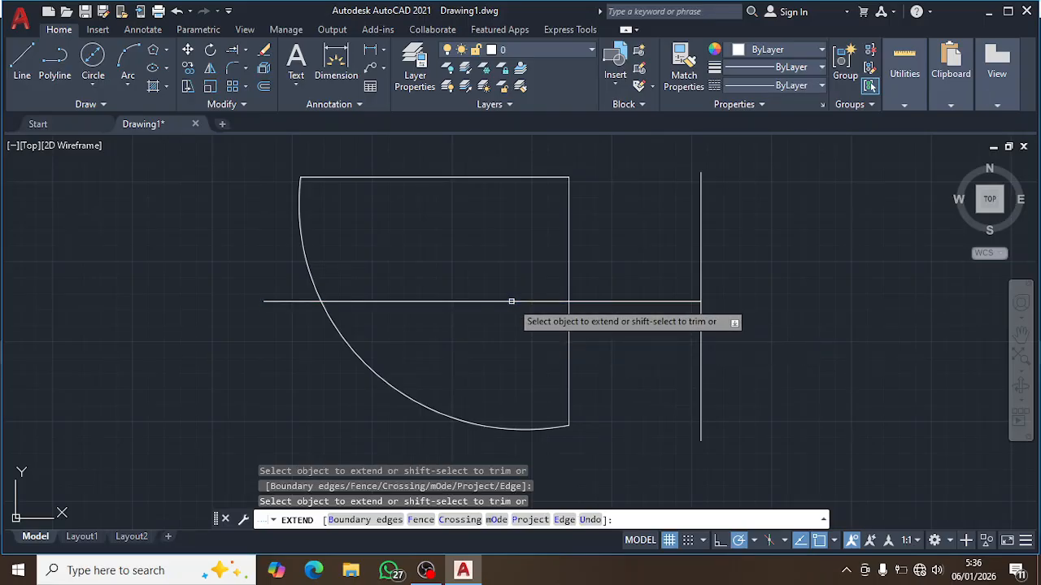
key(Escape)
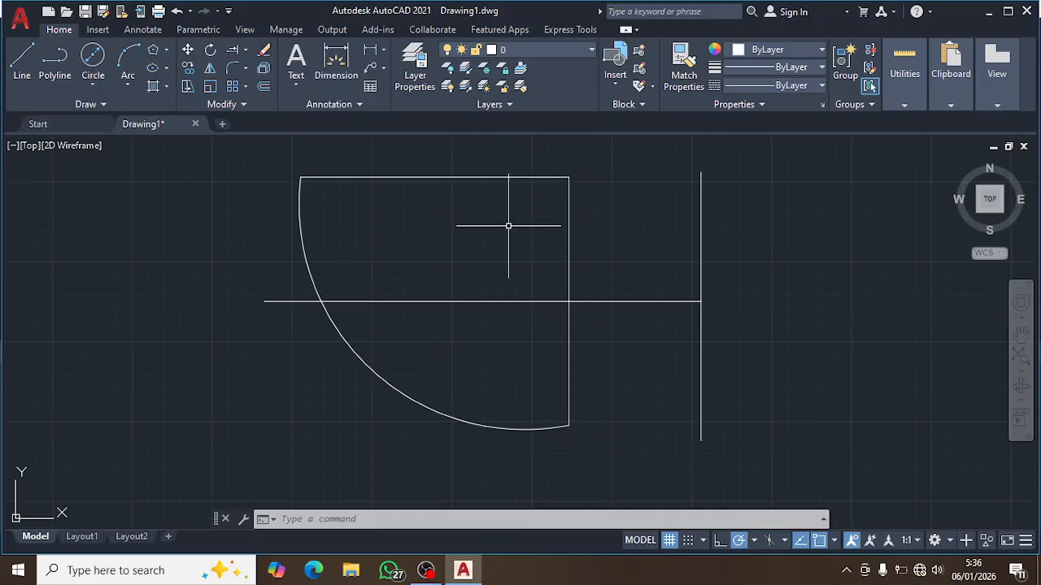
Erase the separate vertical line at the horizontal line's right end, and undo the erasure
click(754, 269)
click(692, 205)
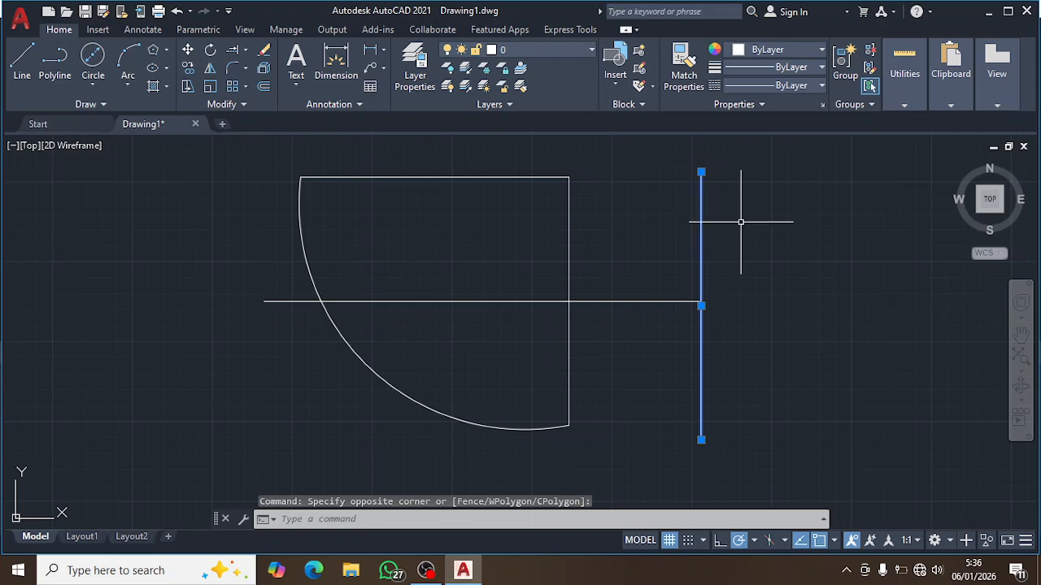
text(e)
key(Return)
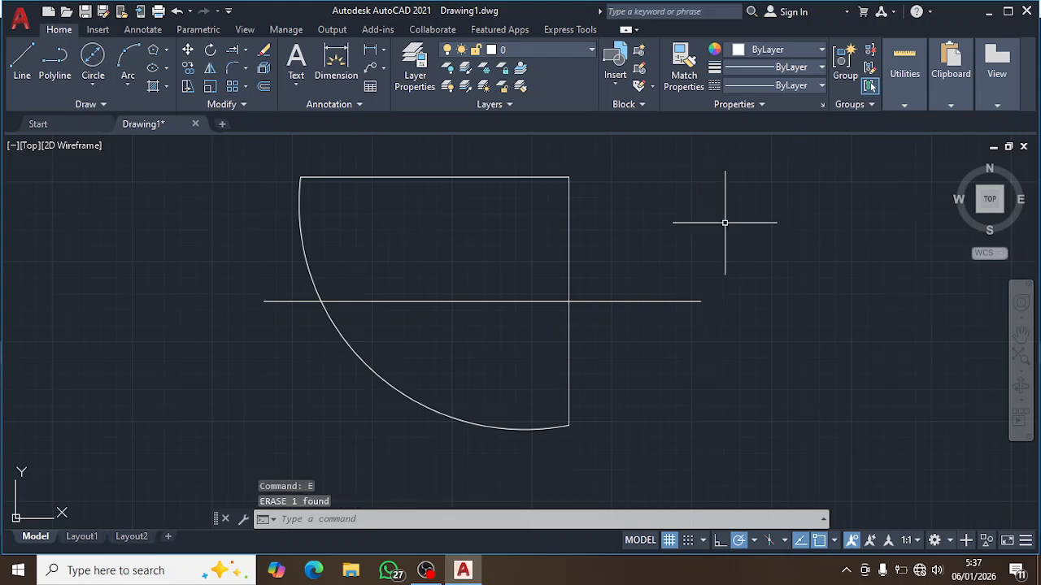
key(Escape)
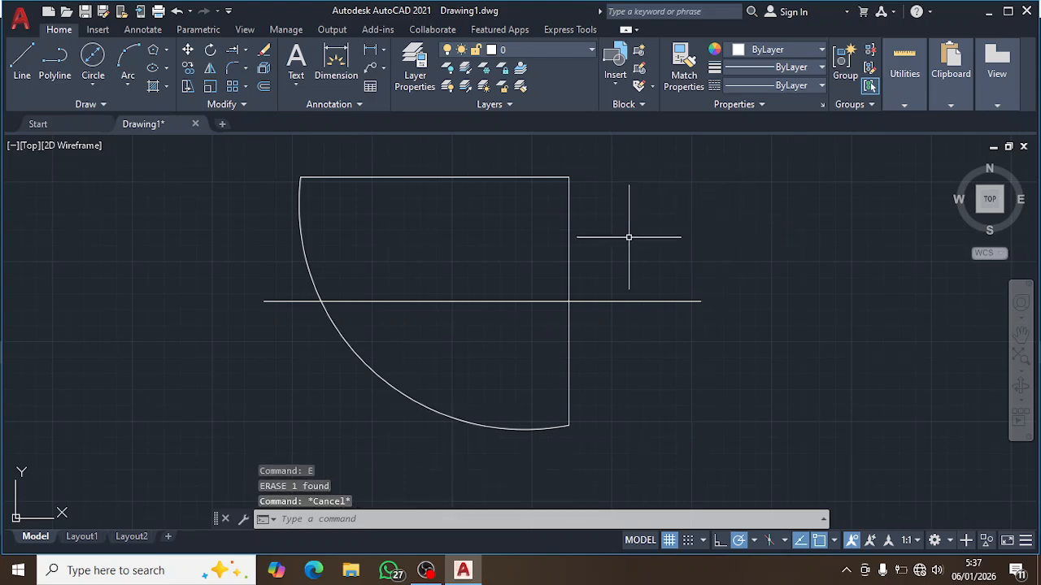
key(ctrl+z)
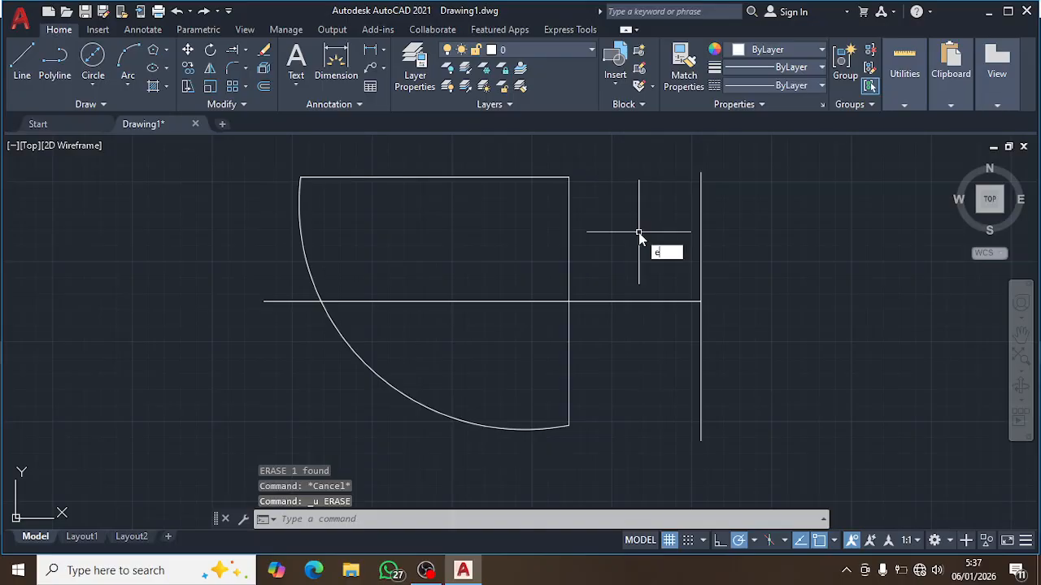
Erase the horizontal line that crosses the closed shape and reaches the separate vertical line
text(e)
key(Return)
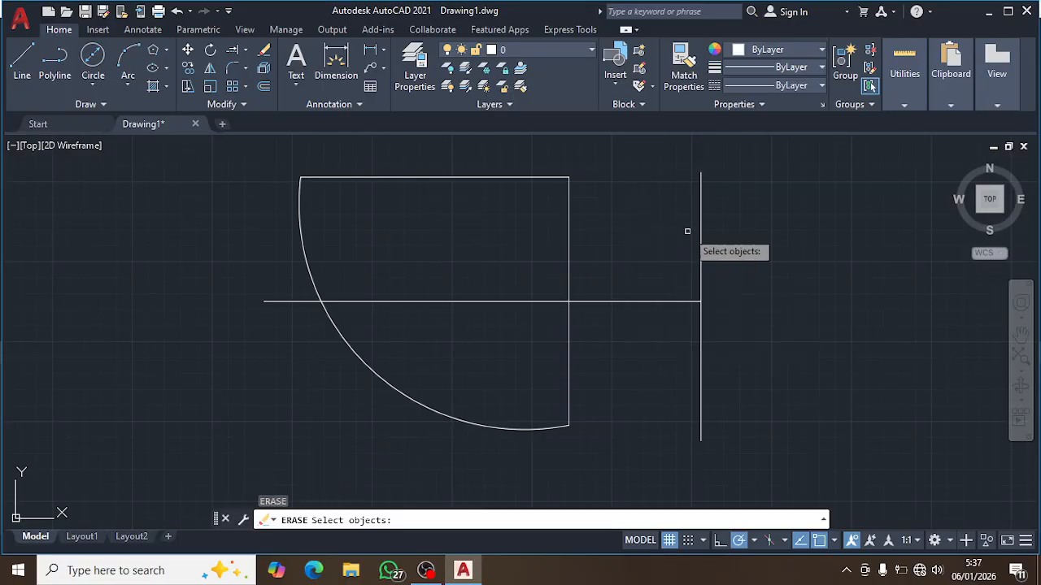
click(606, 302)
key(Return)
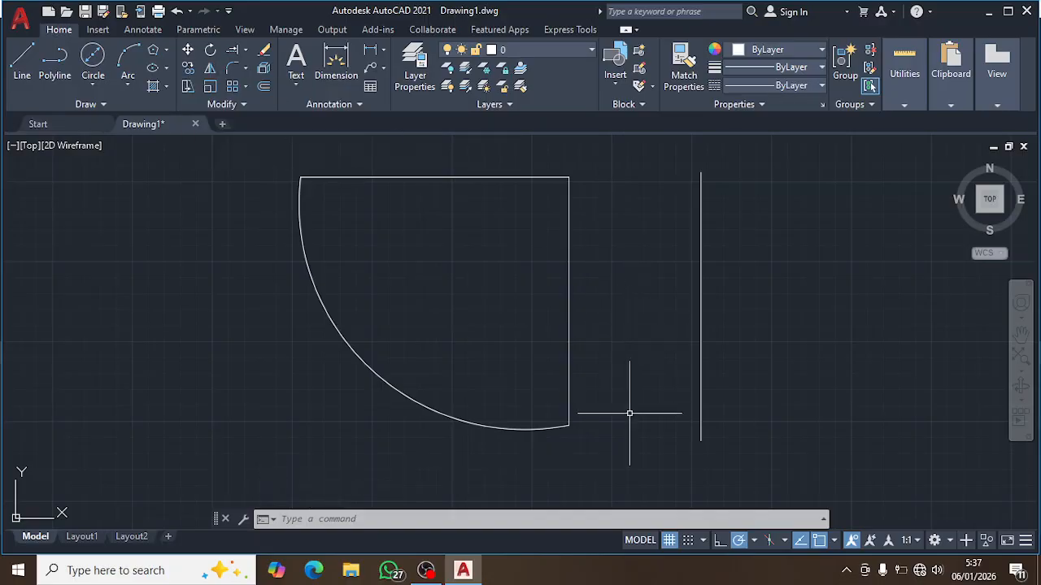
Preview copying the closed shape from its upper-right corner to the separate vertical line, and cancel the copy
click(626, 444)
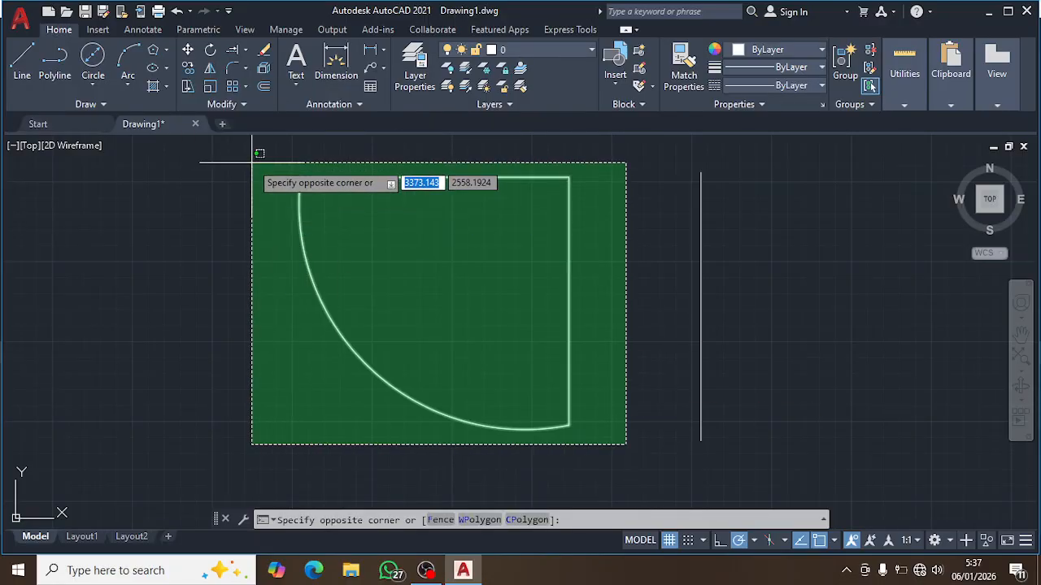
click(258, 154)
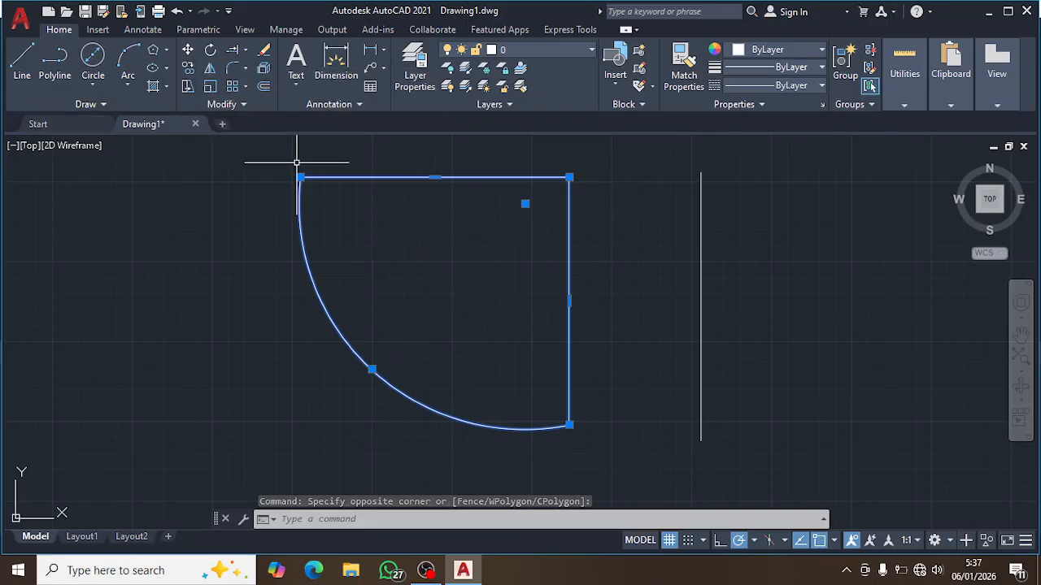
text(CO)
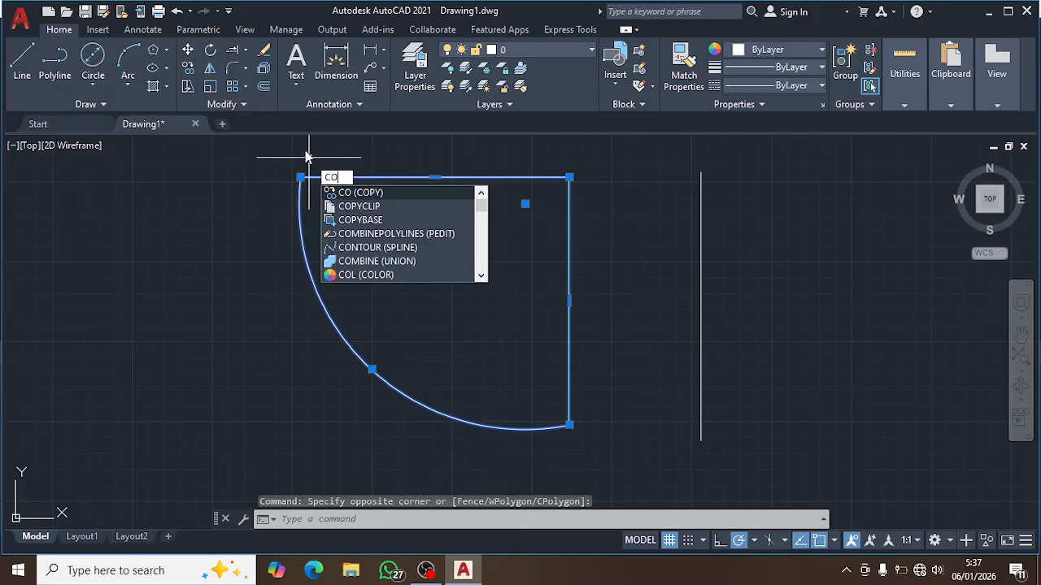
click(364, 194)
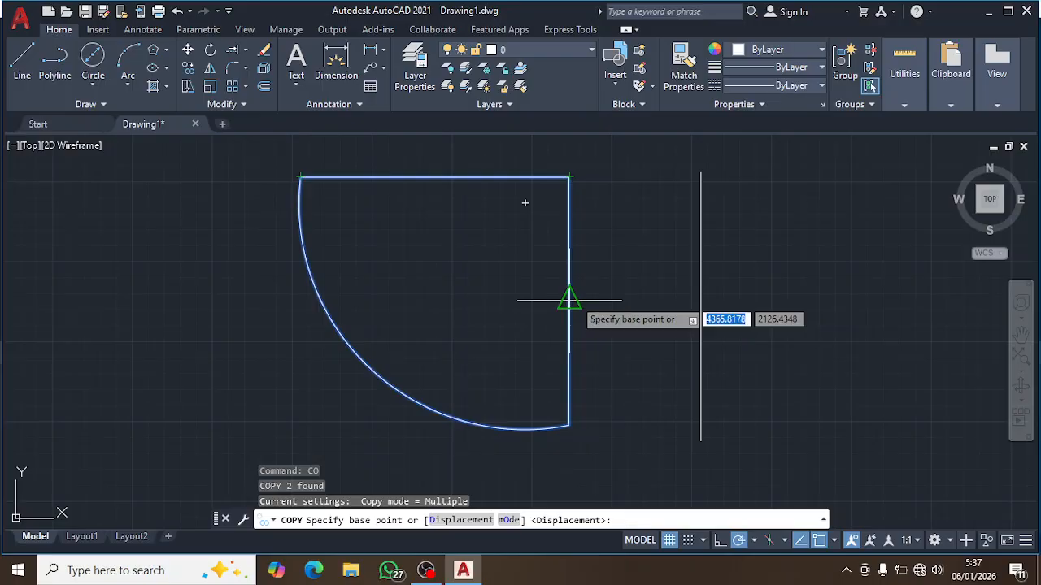
click(569, 177)
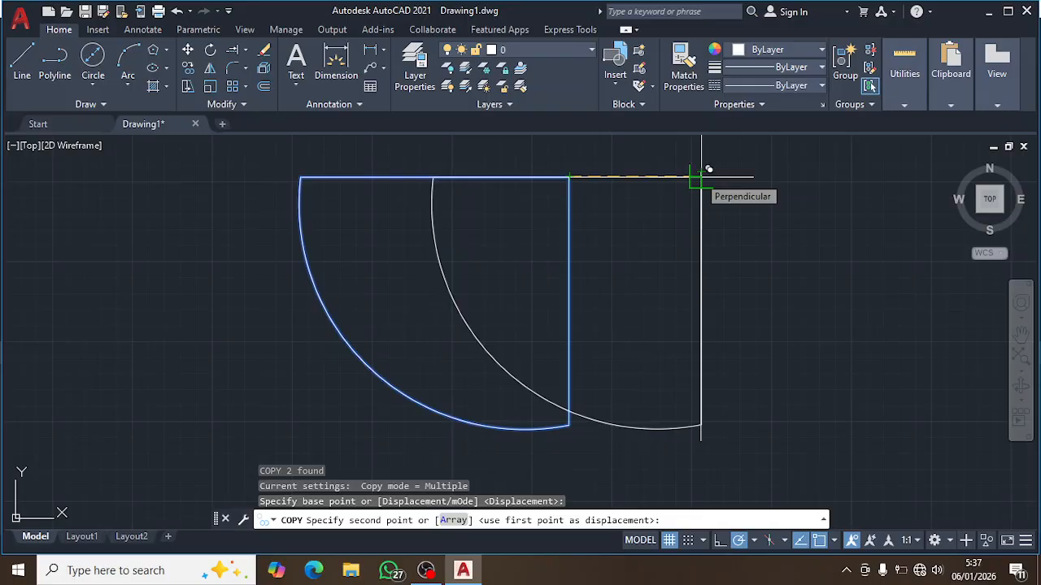
key(Escape)
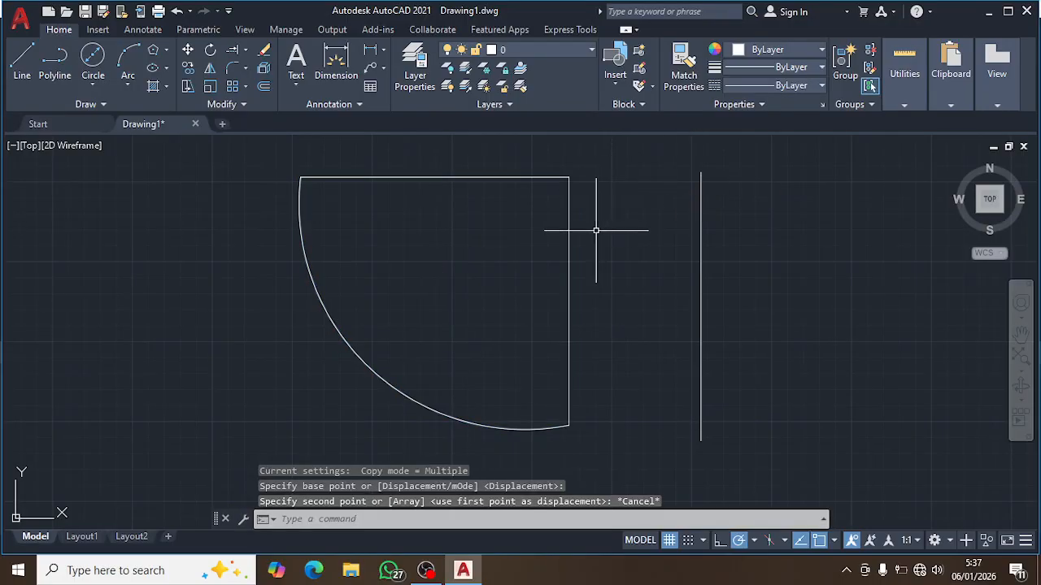
scroll(662, 297, down, 6)
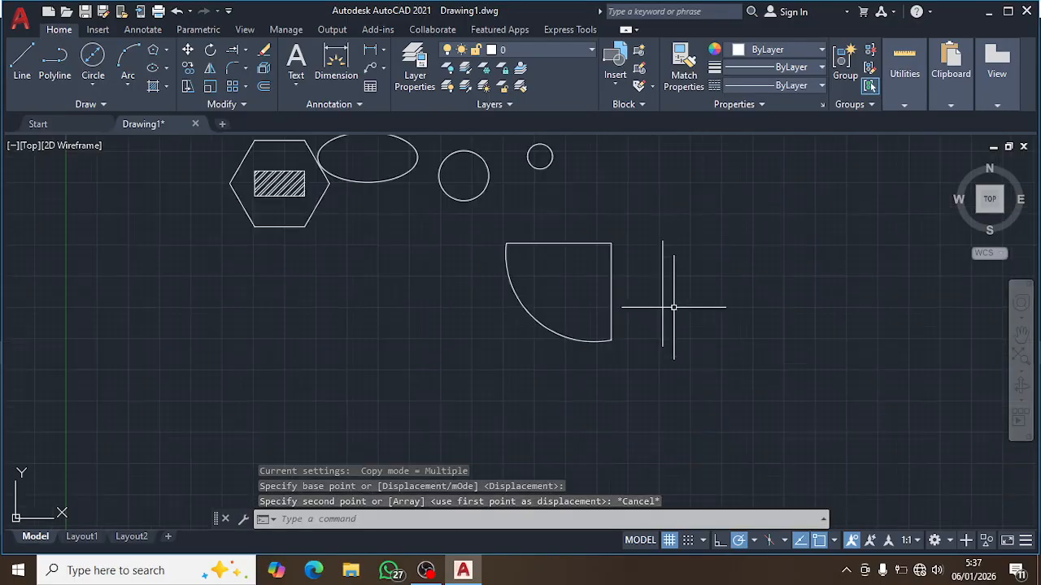
Copy the closed shape from its upper-right corner to the upper endpoint of the separate vertical line
mouse_move(600, 259)
middle_down()
mouse_move(497, 269)
mouse_move(499, 232)
mouse_move(565, 236)
middle_up()
scroll(504, 231, up, 2)
scroll(504, 232, up, 4)
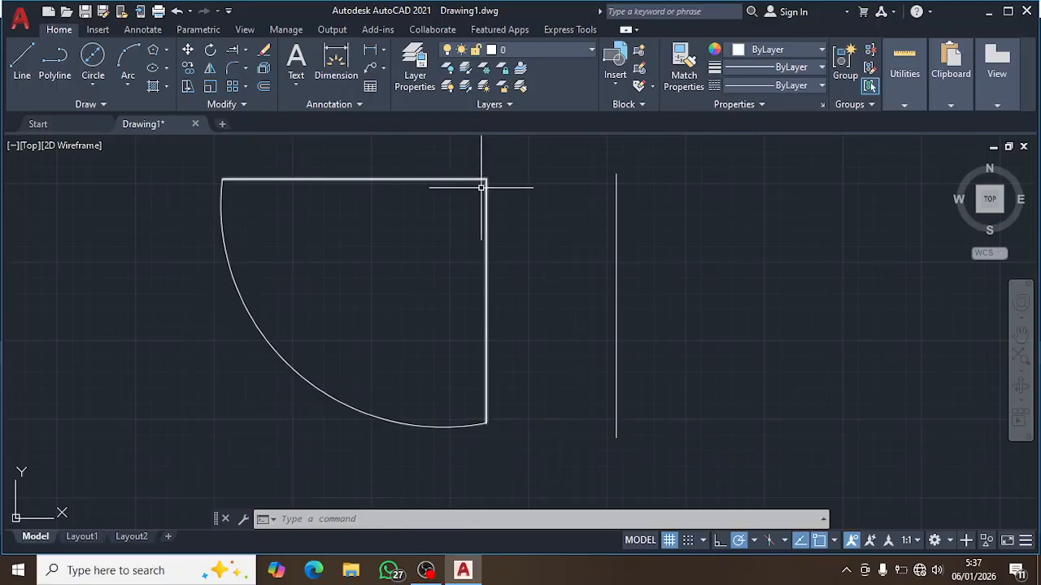
click(543, 442)
click(195, 148)
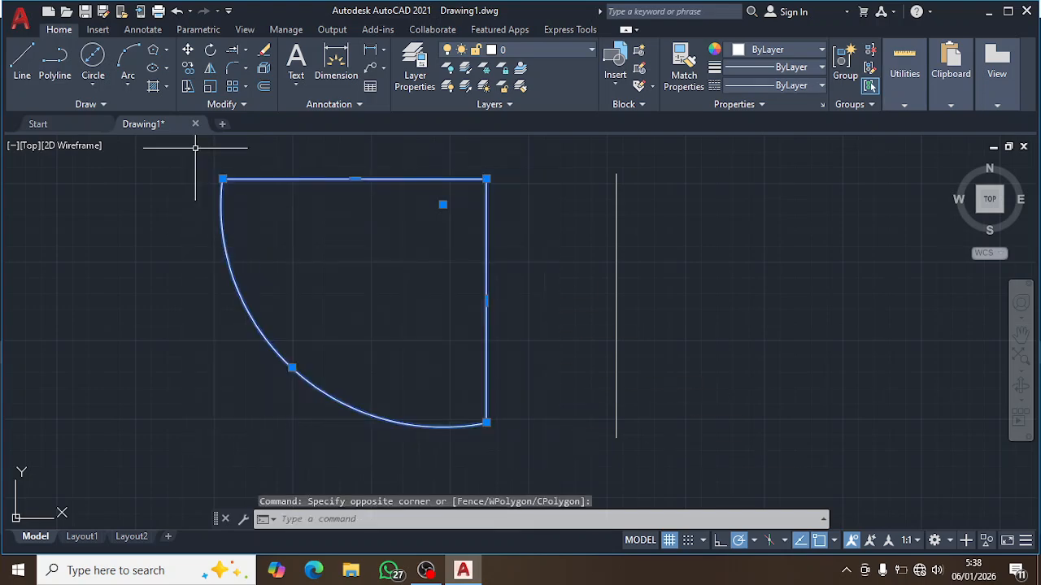
text(c)
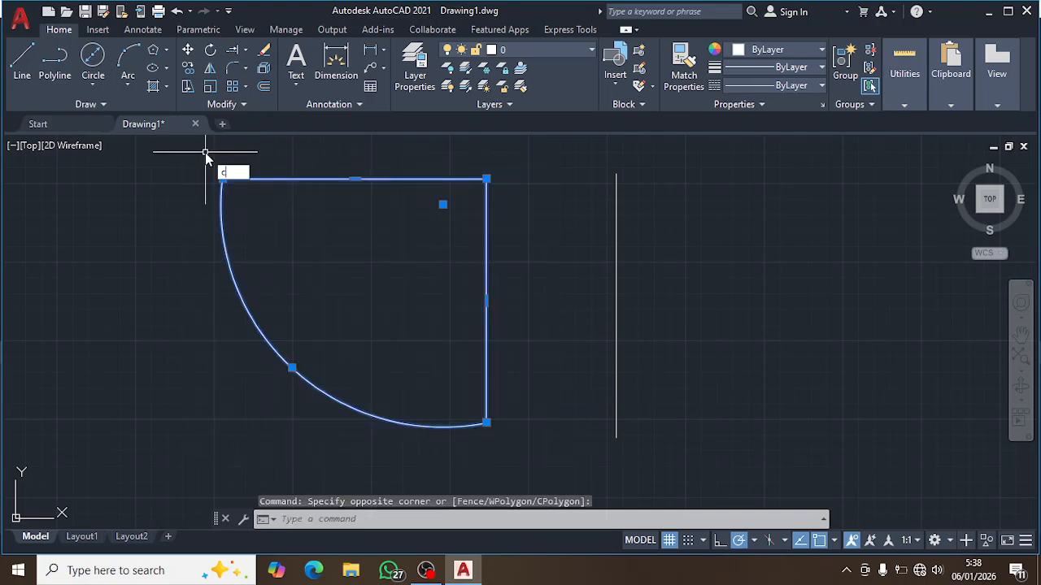
text(o)
key(Return)
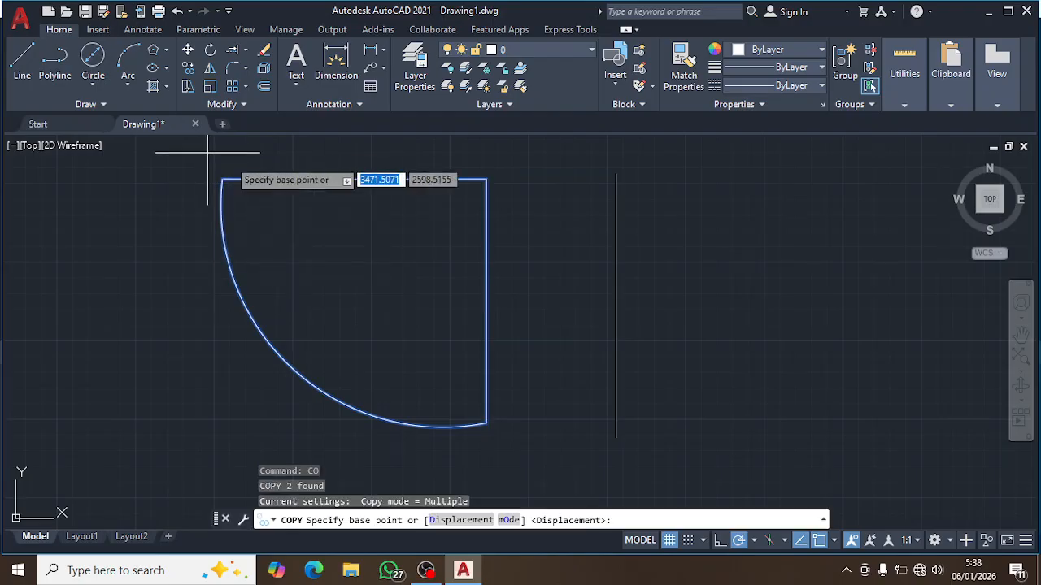
click(486, 179)
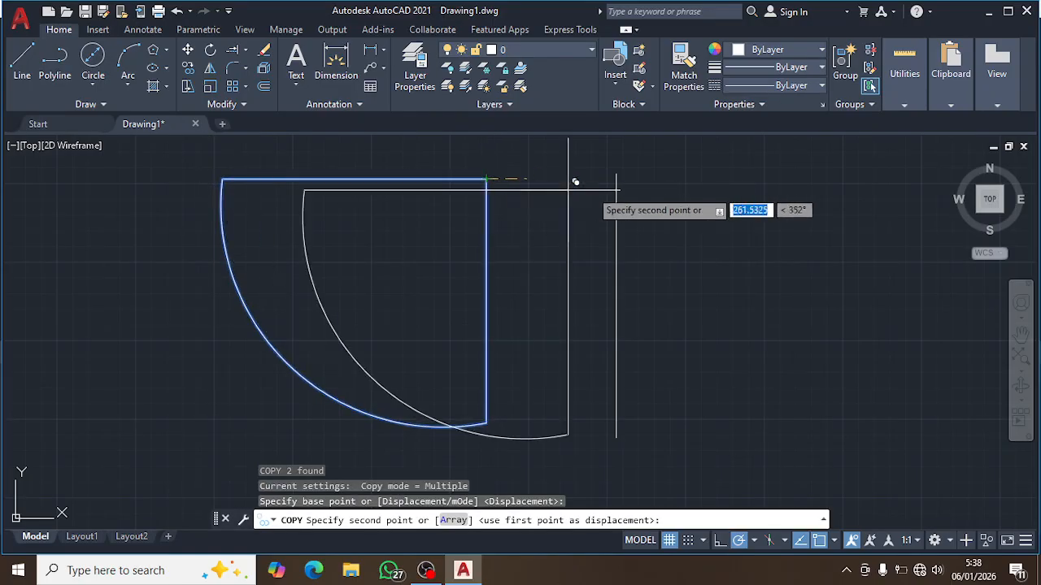
scroll(584, 174, up, 2)
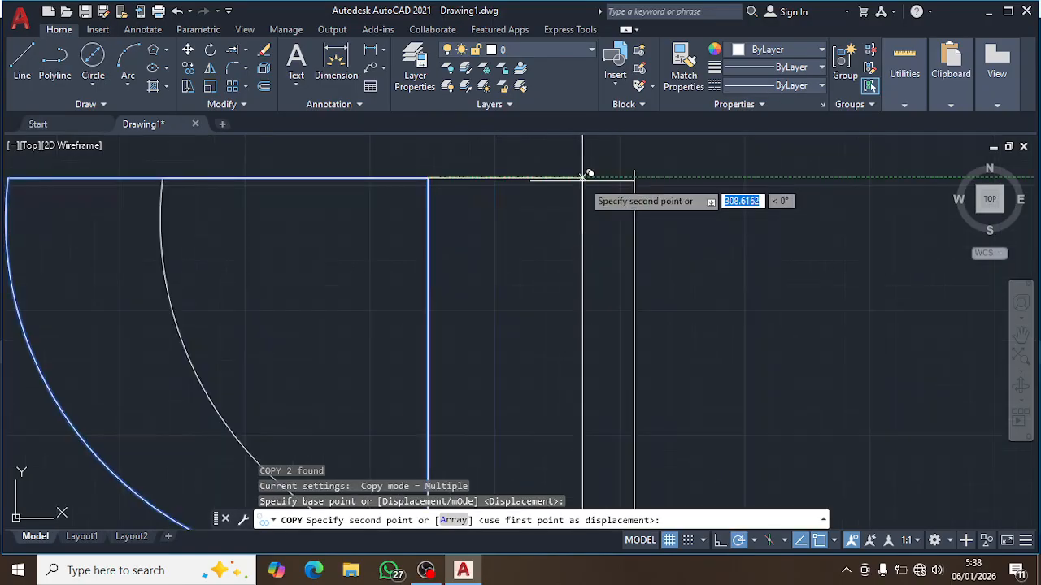
click(635, 169)
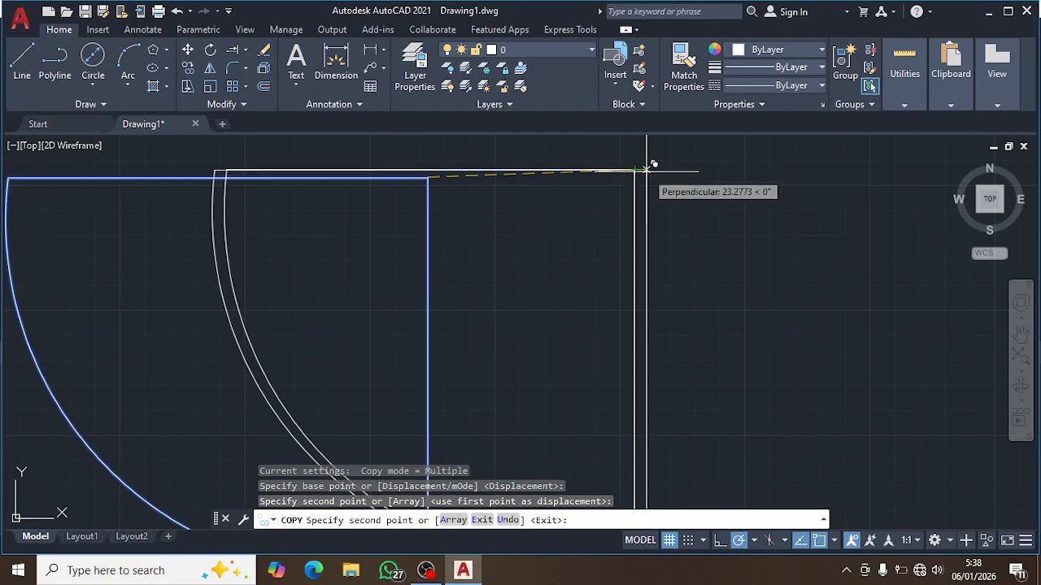
key(Return)
scroll(398, 196, down, 2)
scroll(397, 196, down, 2)
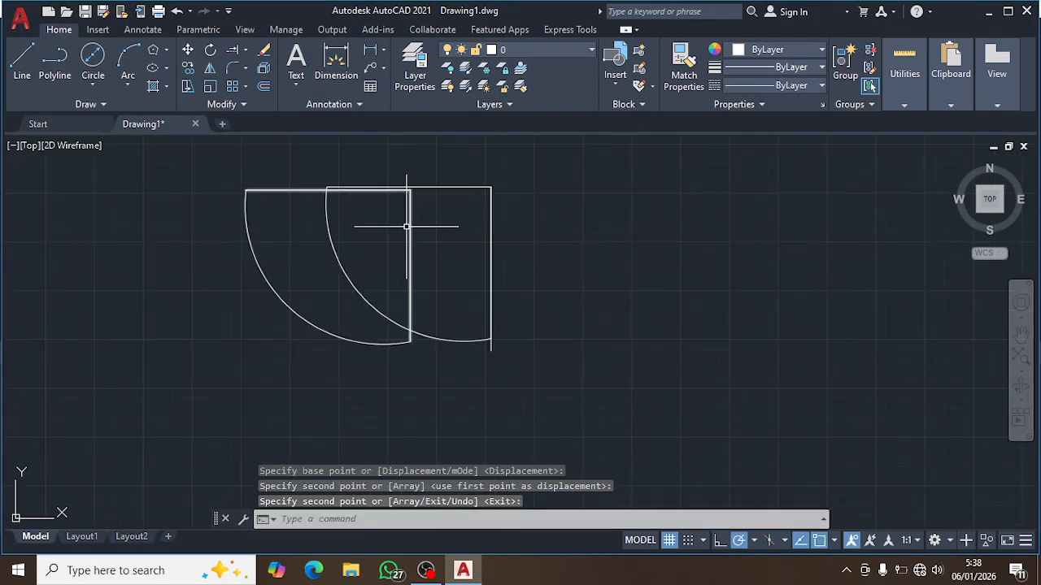
scroll(288, 237, up, 2)
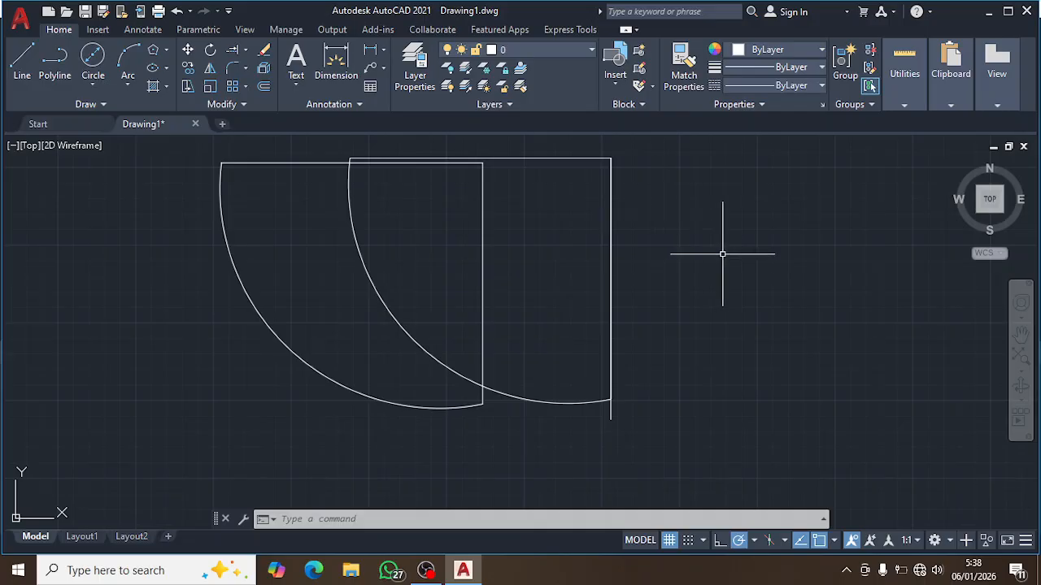
middle_drag(721, 251, 676, 281)
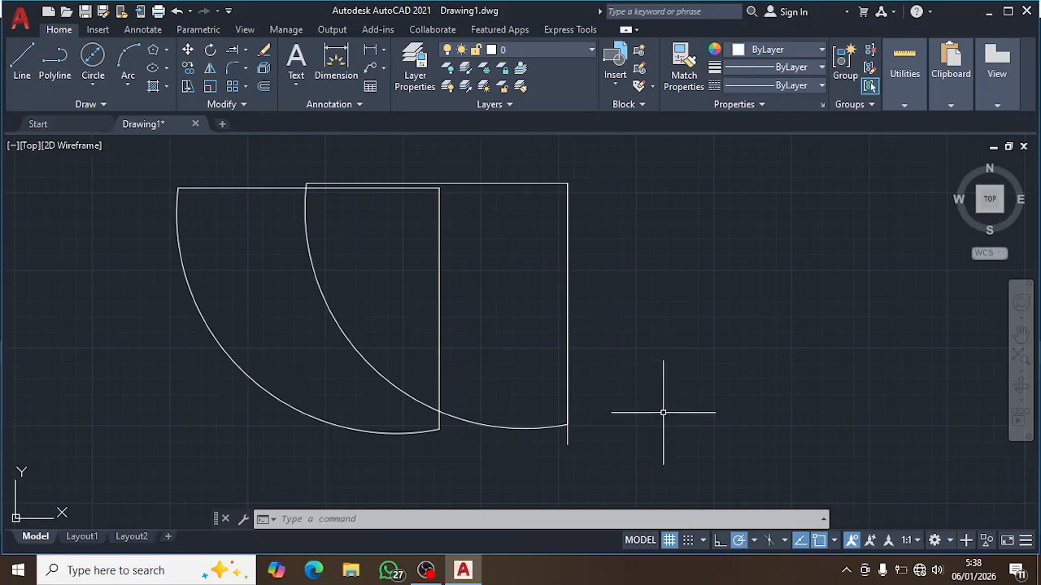
click(673, 455)
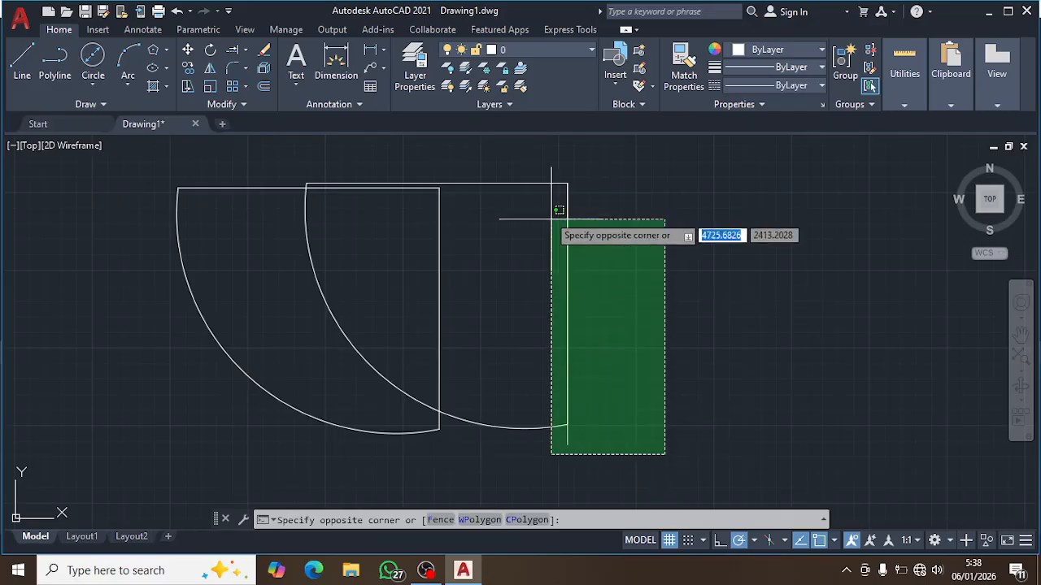
click(567, 220)
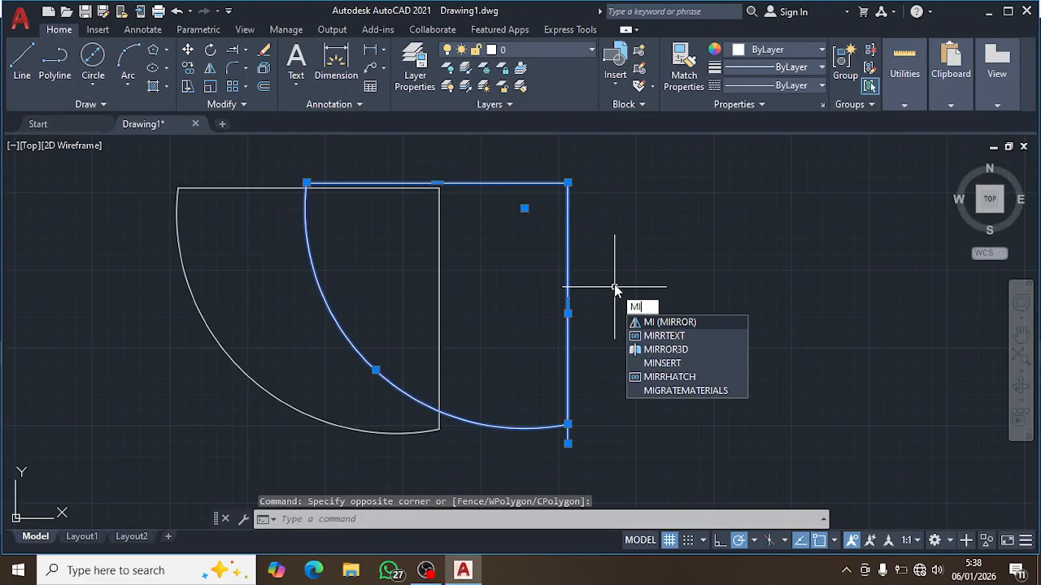
click(681, 323)
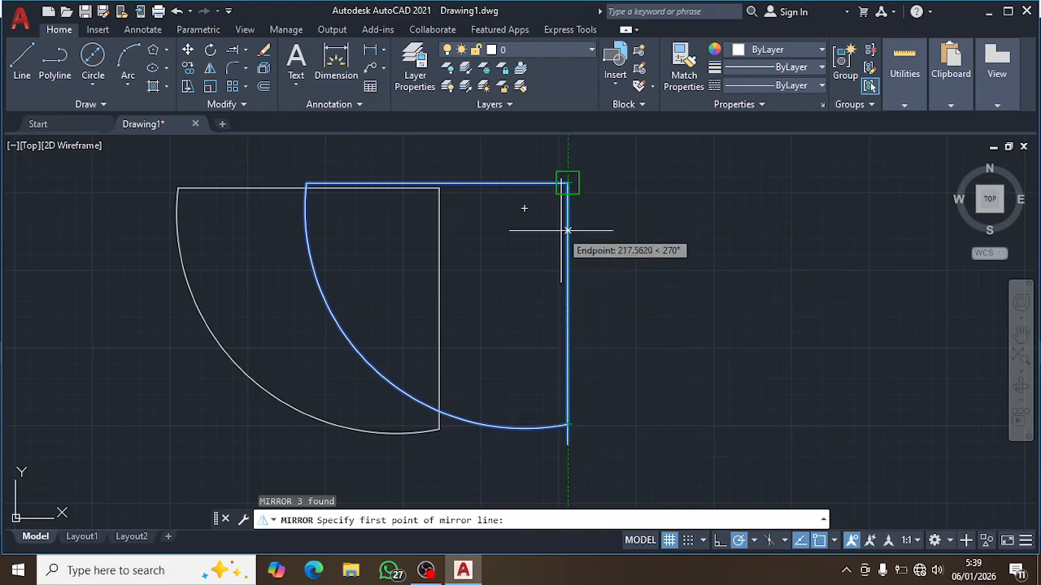
click(567, 183)
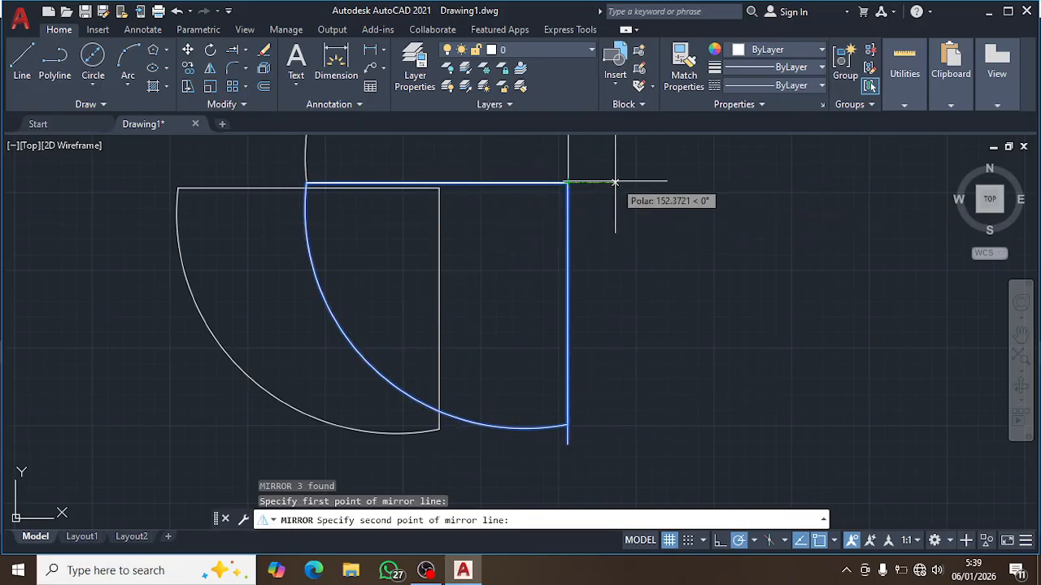
middle_drag(615, 186, 607, 383)
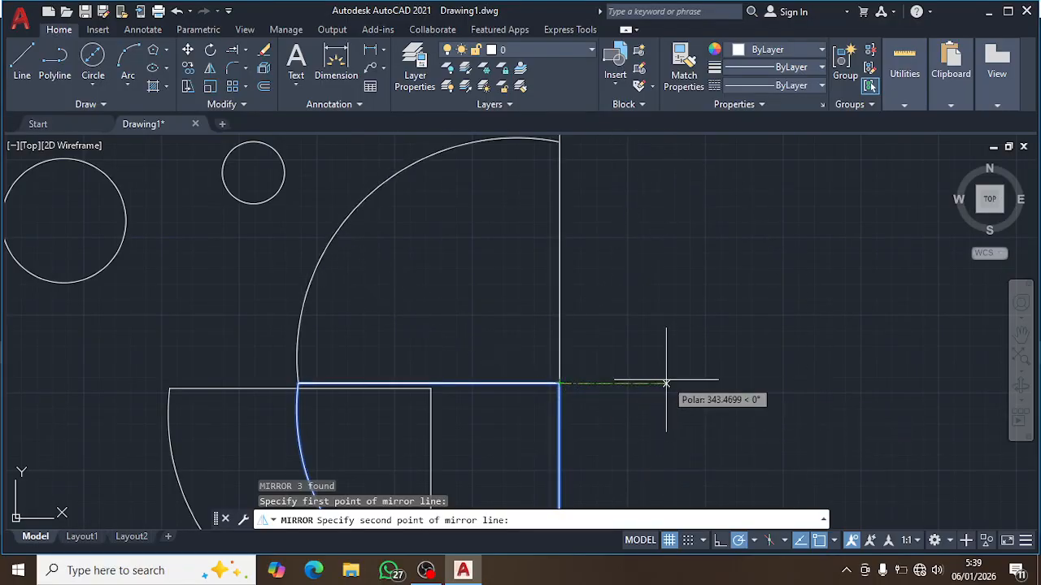
key(Return)
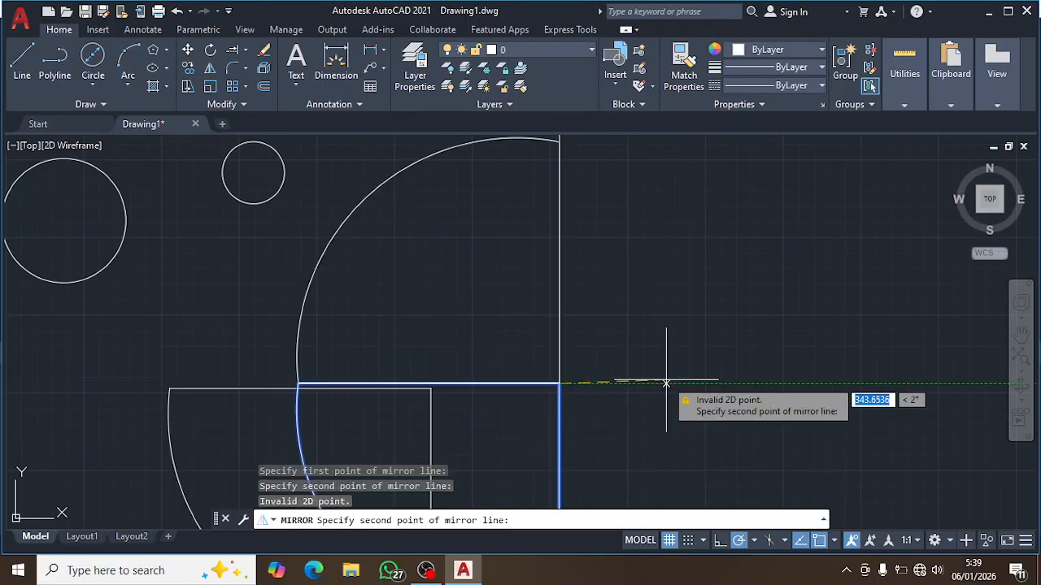
key(Return)
key(Escape)
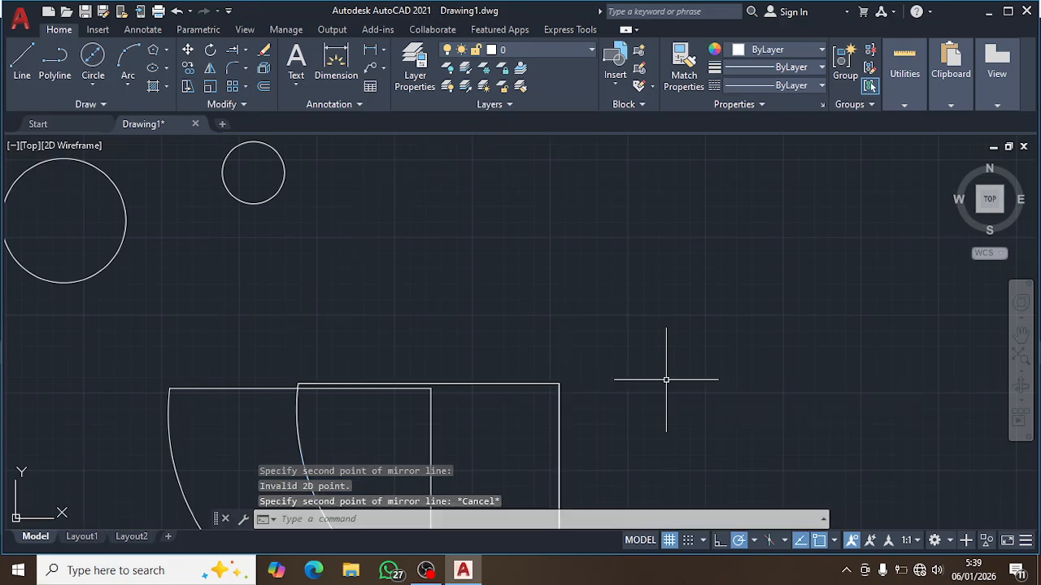
Mirror the copied shape and the vertical line about a horizontal axis through the copy's upper-right corner, erasing the source objects
scroll(608, 414, down, 2)
middle_drag(627, 451, 562, 303)
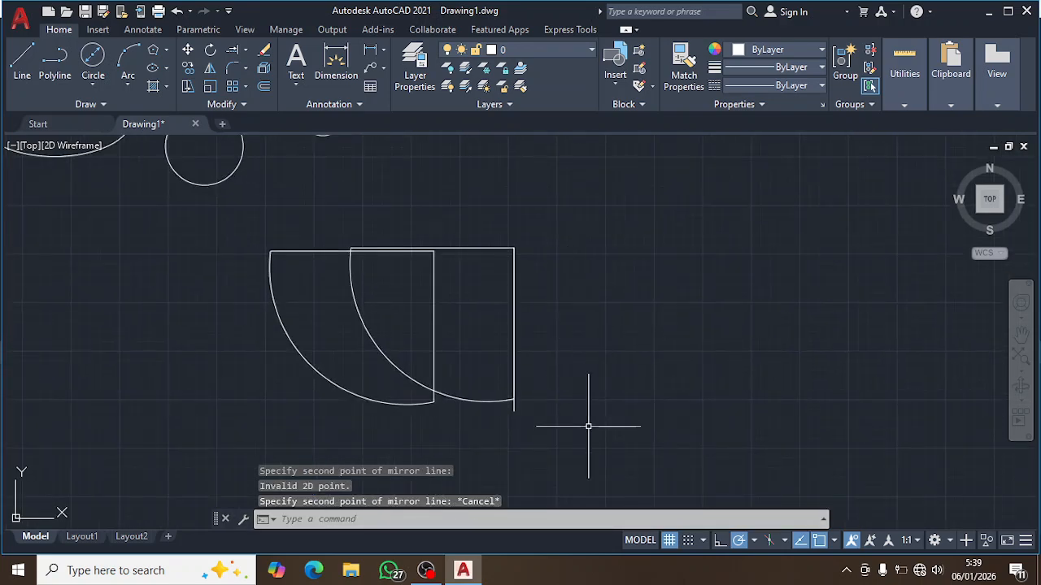
click(587, 425)
click(509, 215)
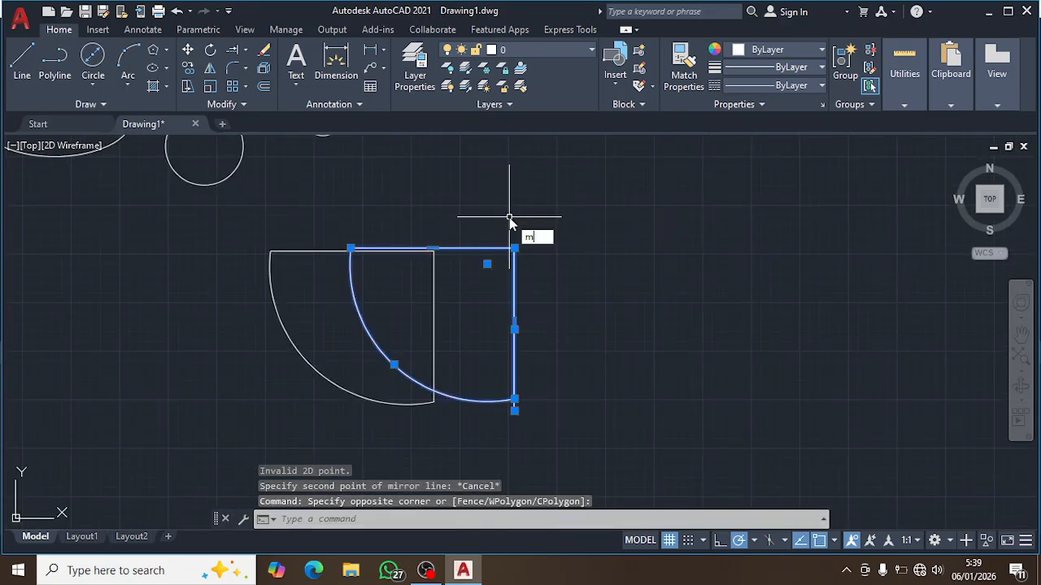
key(Return)
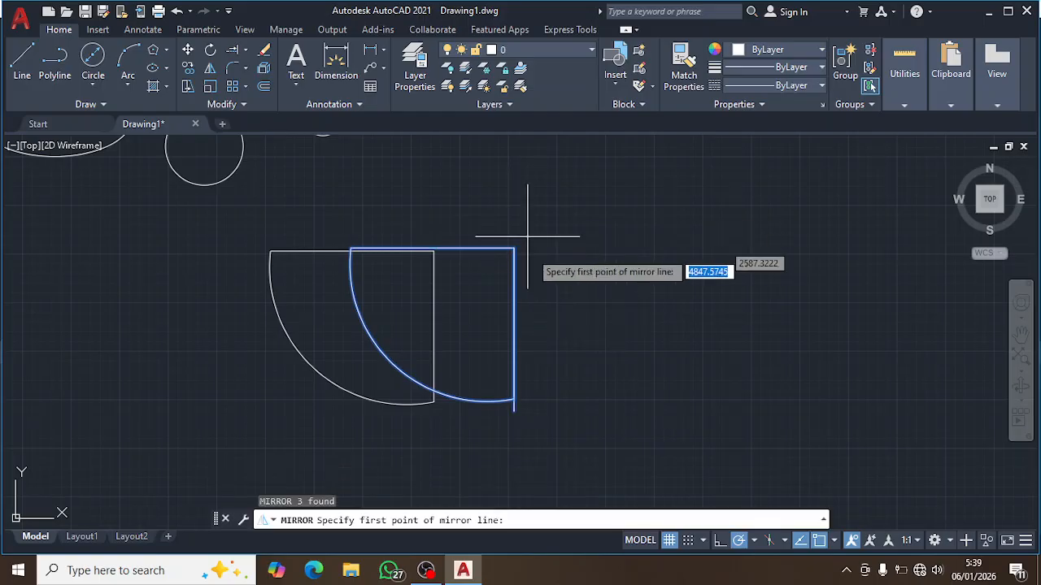
click(513, 246)
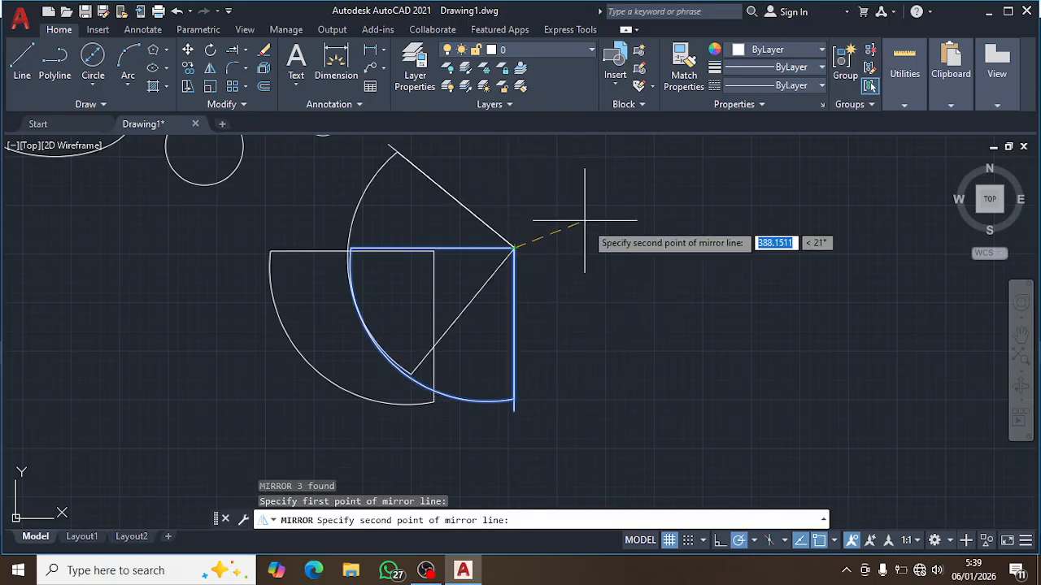
click(637, 248)
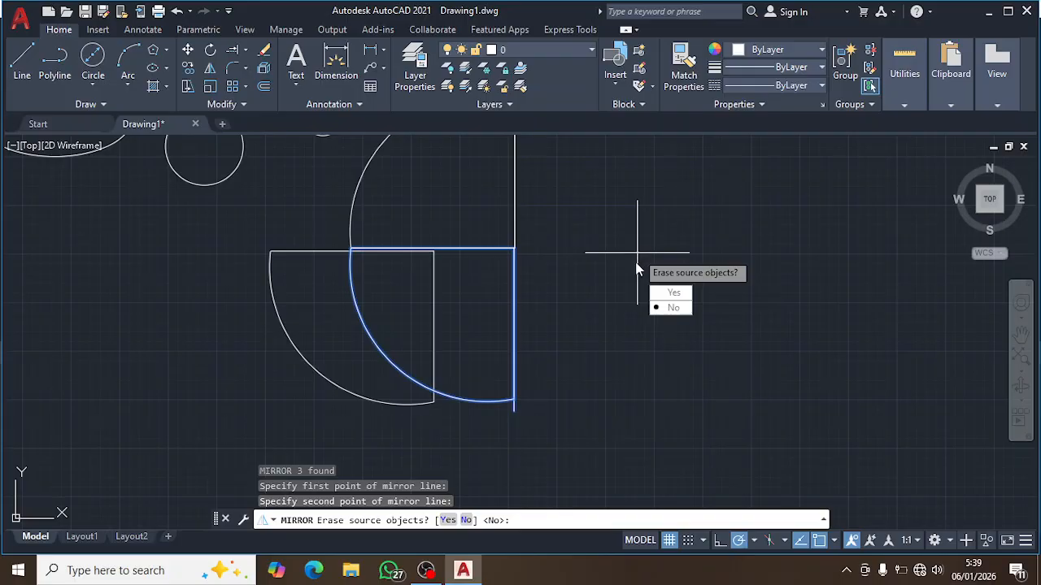
click(669, 293)
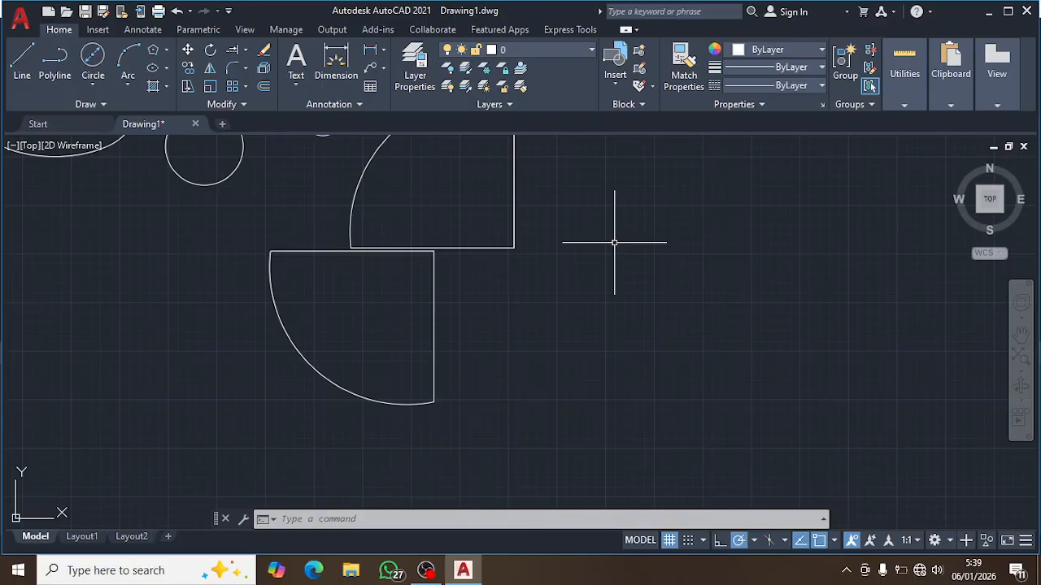
middle_drag(614, 243, 607, 342)
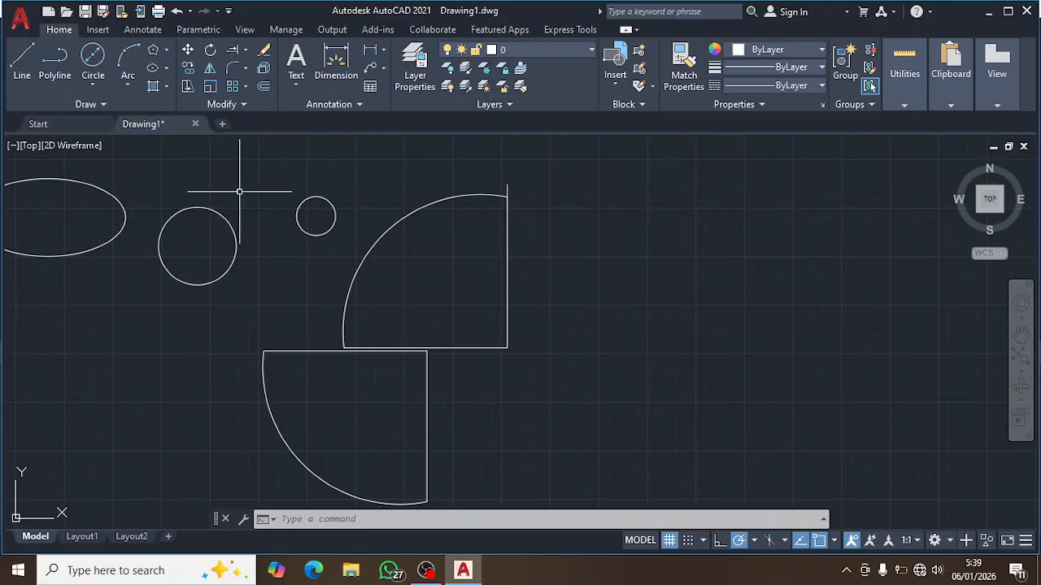
middle_drag(257, 159, 348, 239)
click(249, 70)
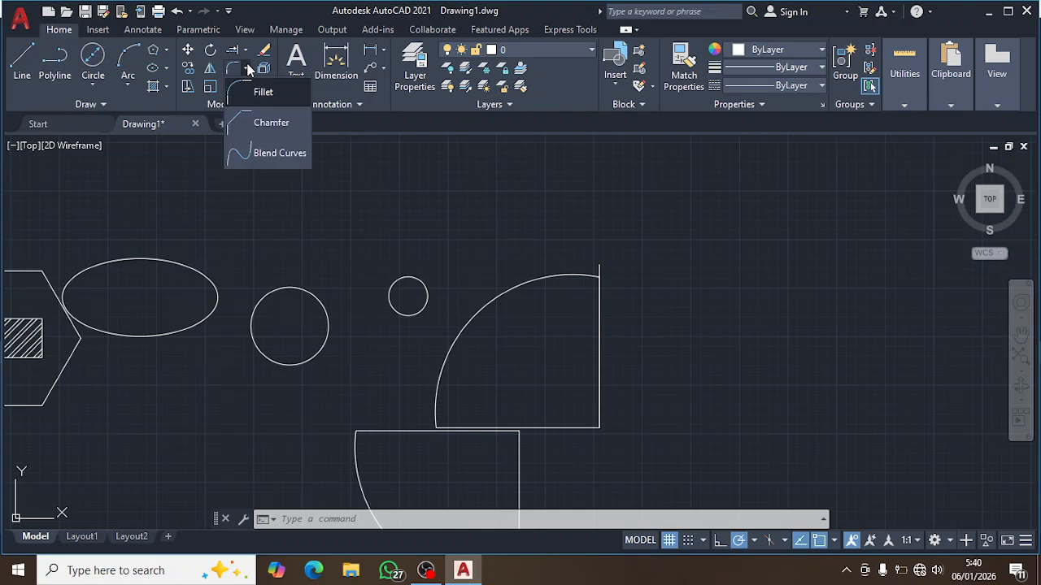
key(Escape)
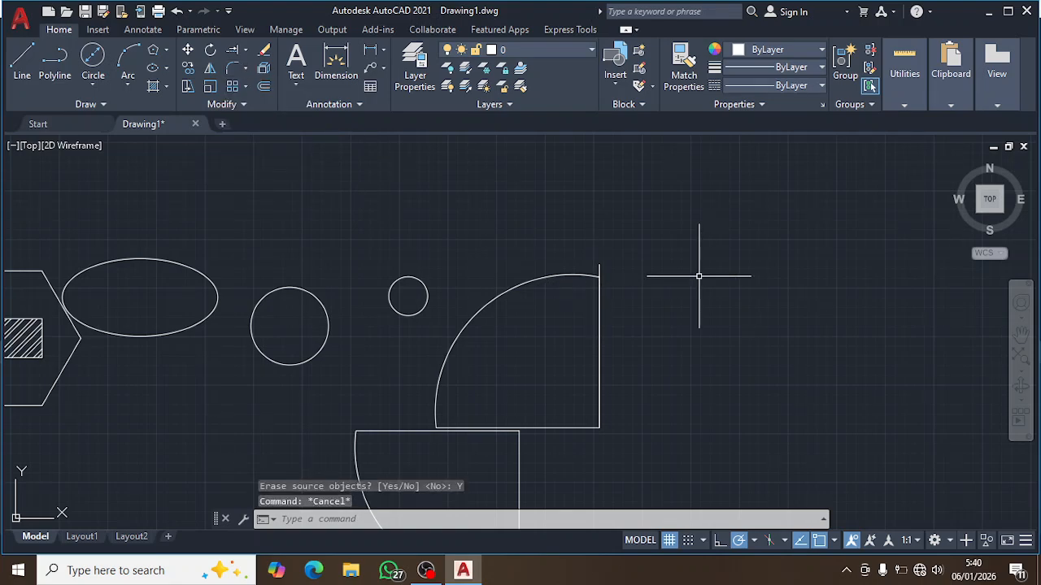
Draw a horizontal line in the empty area to the right of the mirrored shape
text(l)
key(Return)
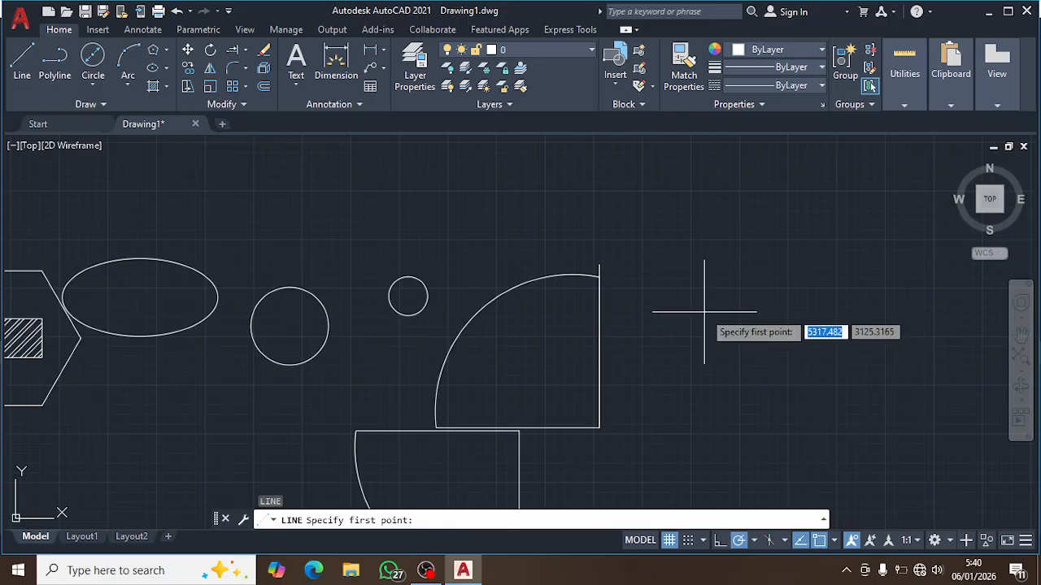
click(704, 312)
click(888, 311)
key(Return)
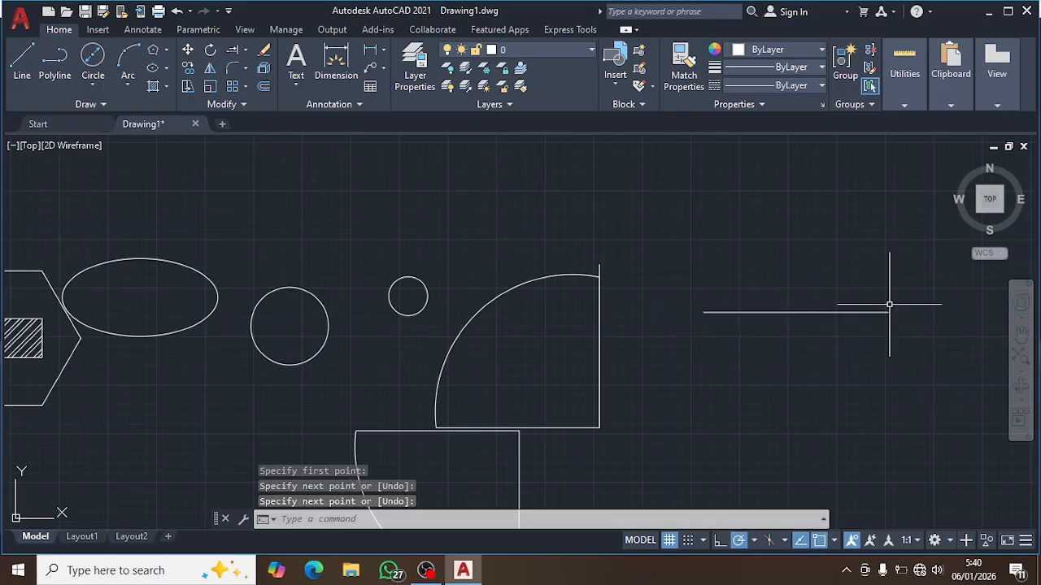
key(Return)
click(707, 326)
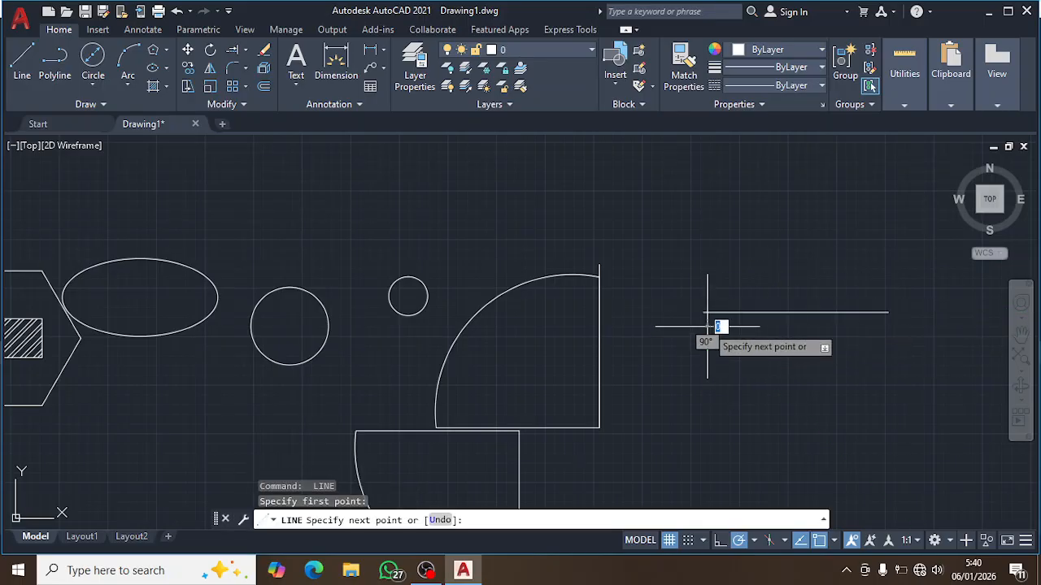
key(Escape)
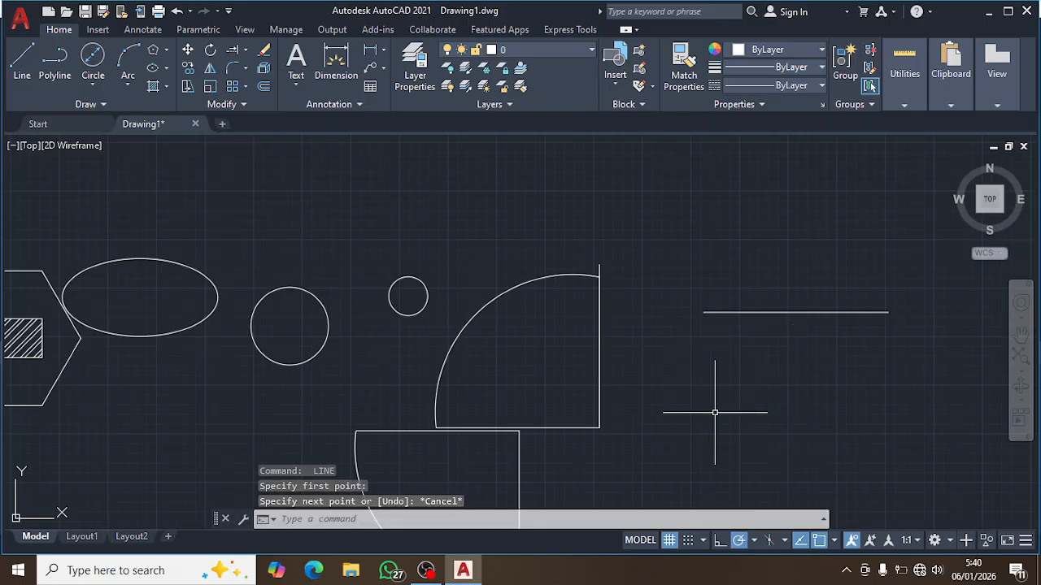
Draw a vertical line just below and left of the new horizontal line's left end, leaving a gap between them
key(Return)
click(687, 328)
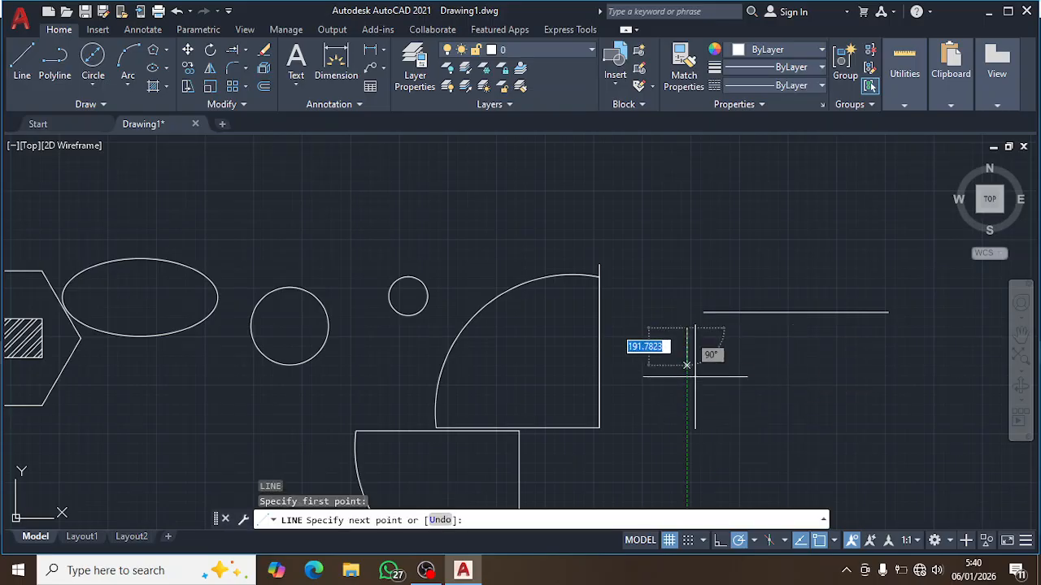
click(687, 429)
key(Return)
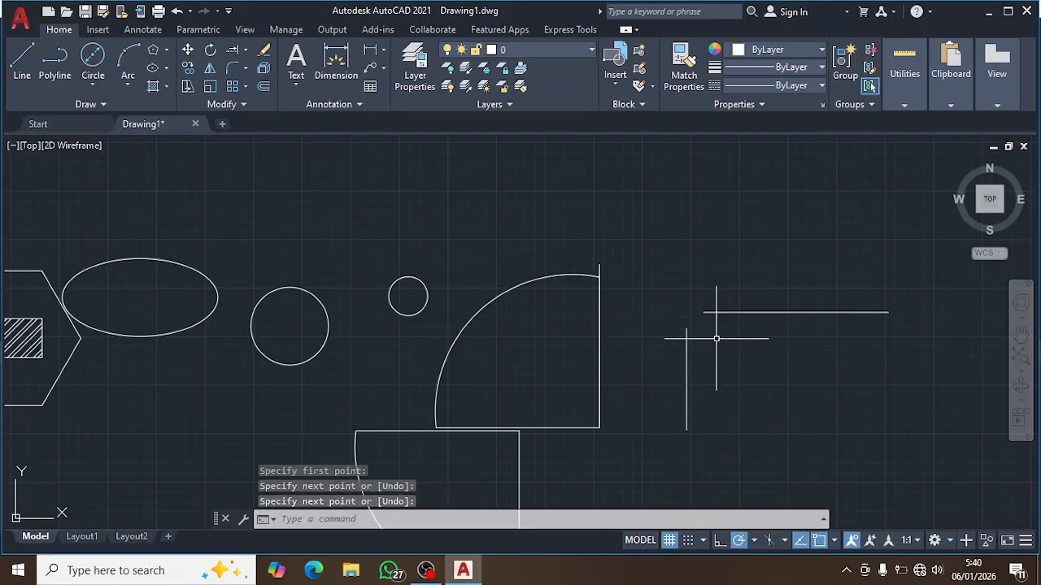
Fillet the separate horizontal and vertical lines with radius 0 to join them in a sharp corner
scroll(699, 321, up, 2)
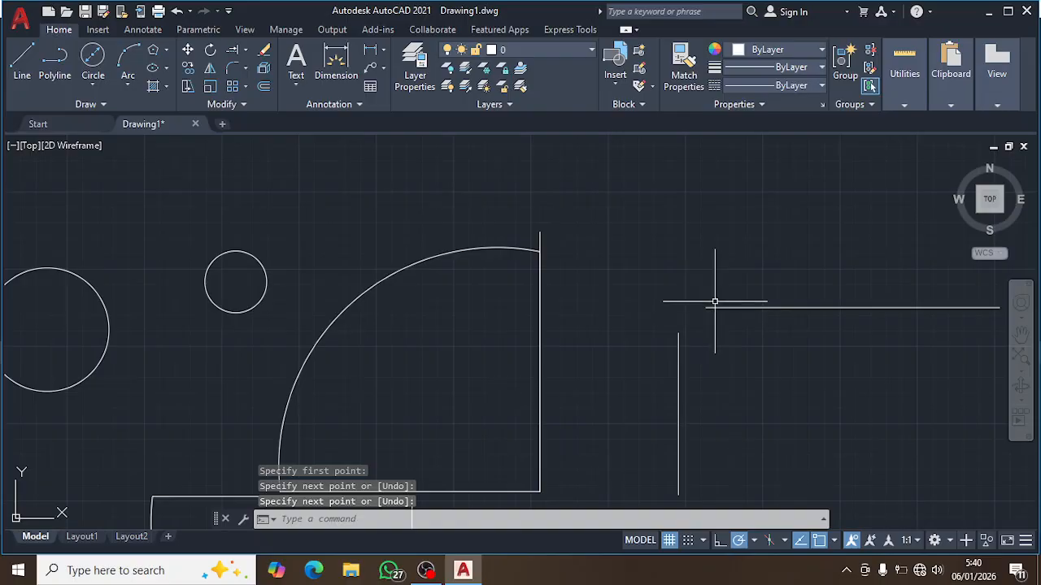
text(fi)
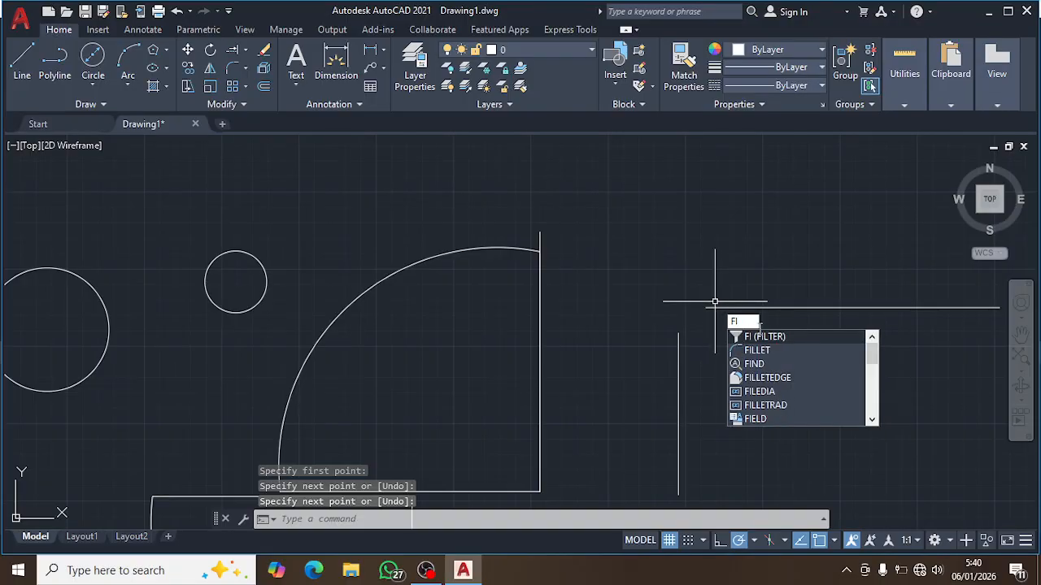
click(771, 349)
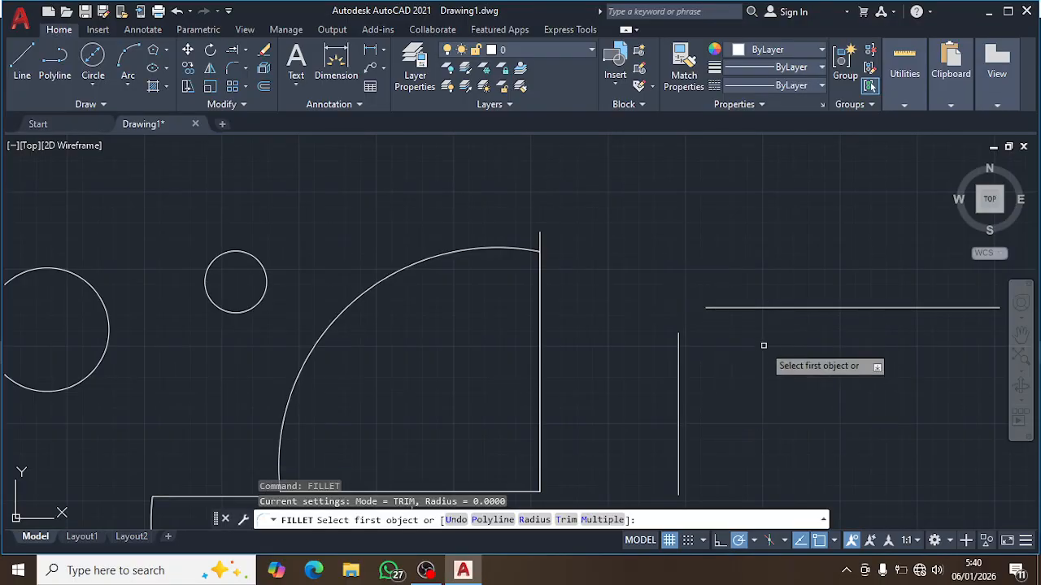
click(732, 308)
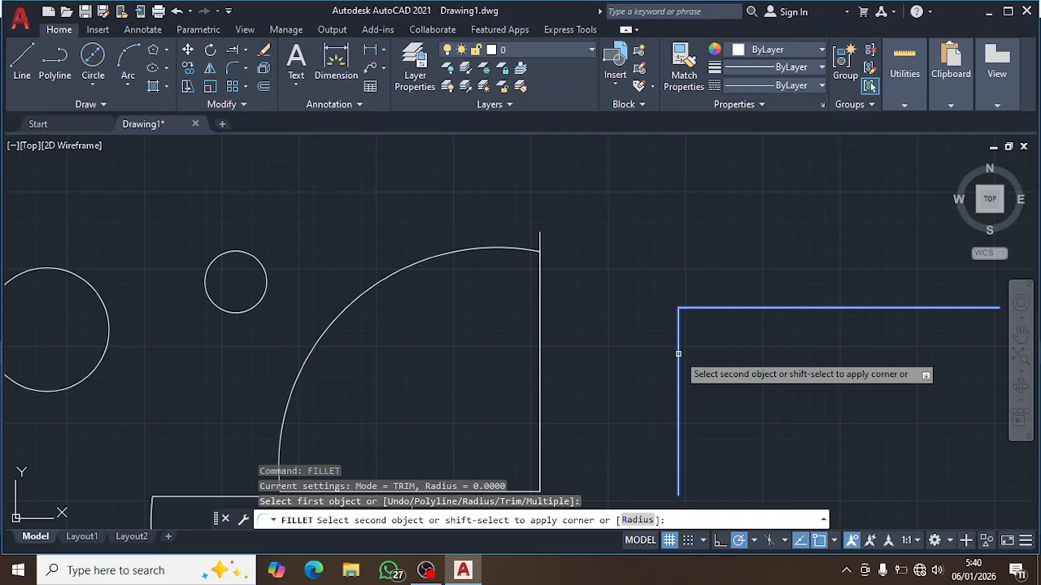
click(678, 354)
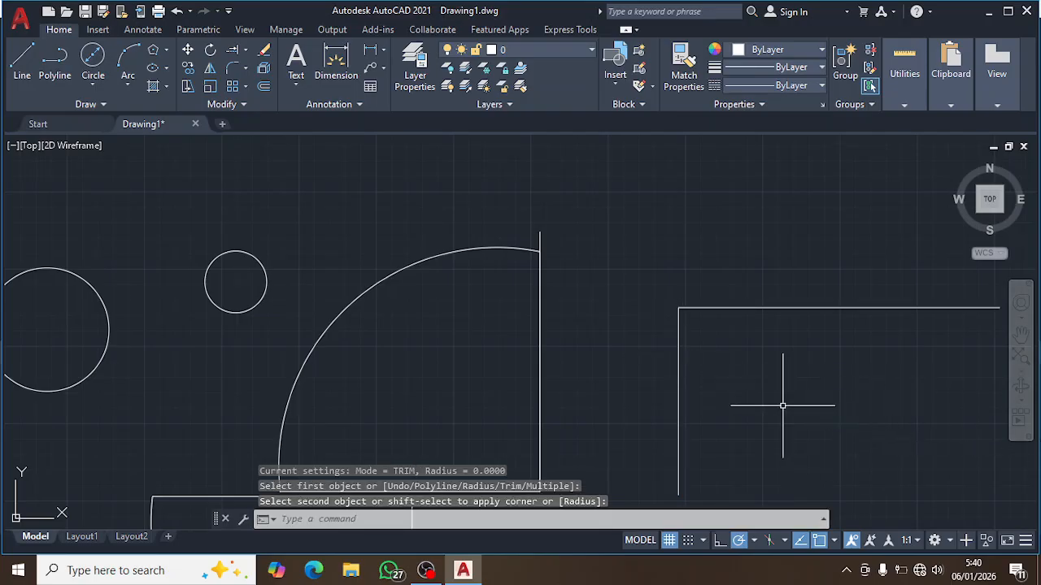
key(Escape)
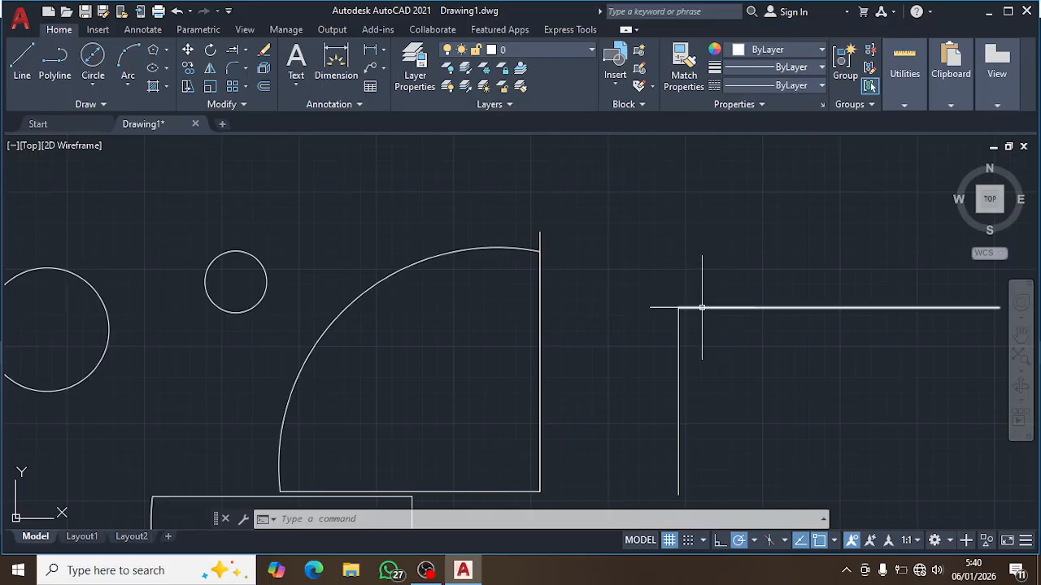
Fillet the corner between the horizontal and vertical lines with a radius of 1
text(i)
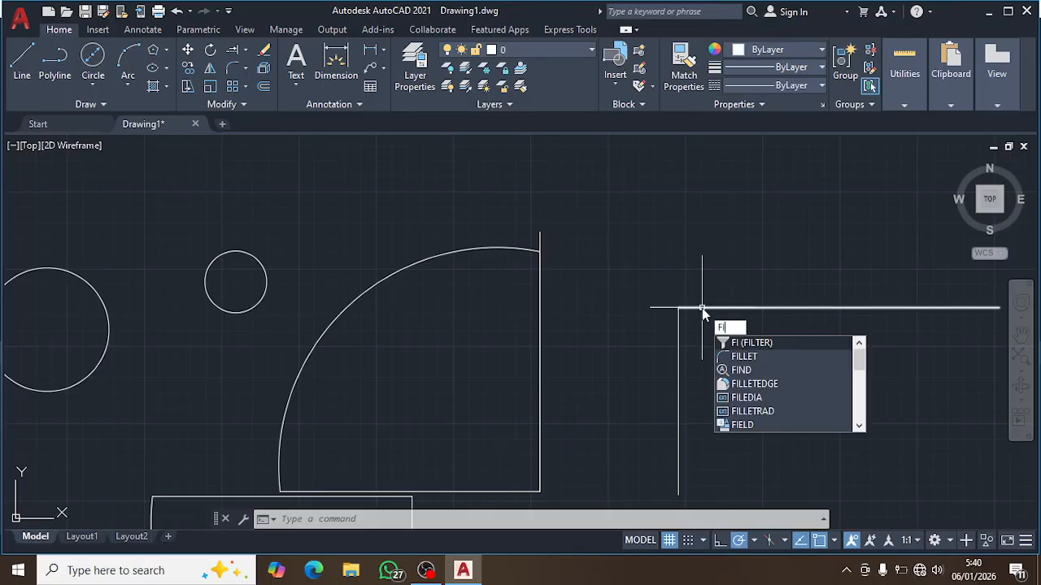
click(746, 355)
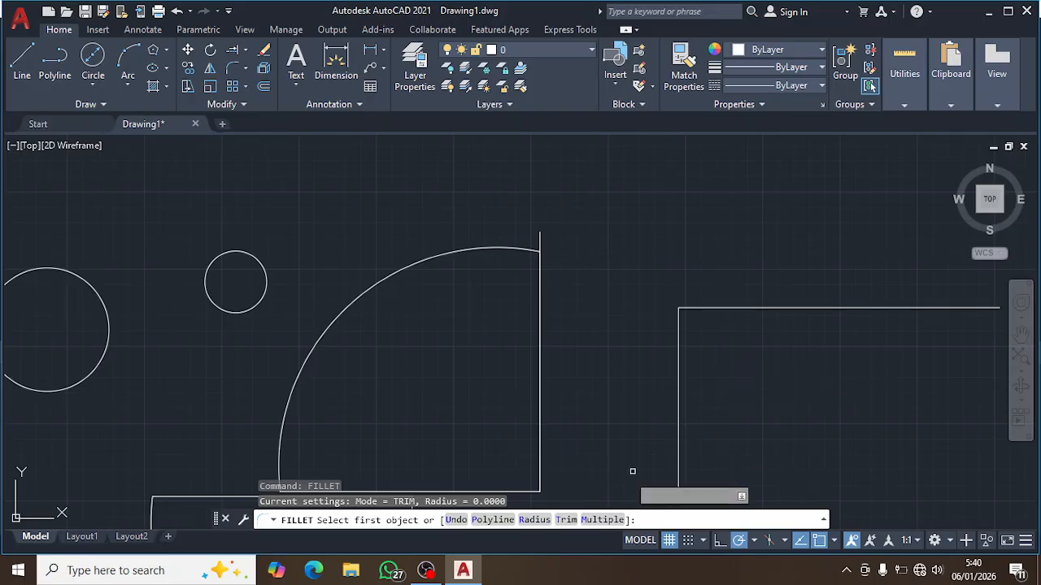
text(r)
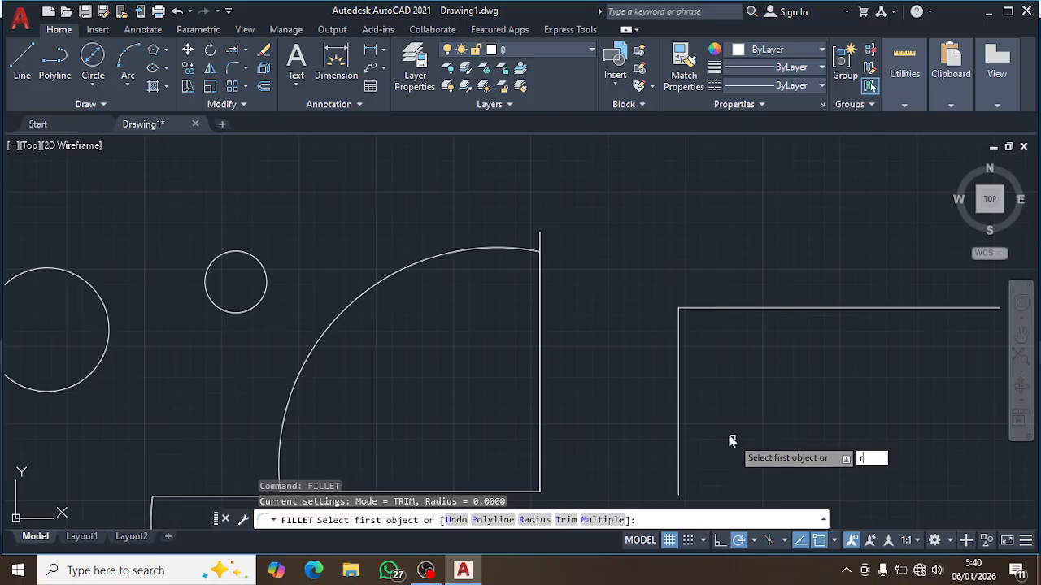
key(Return)
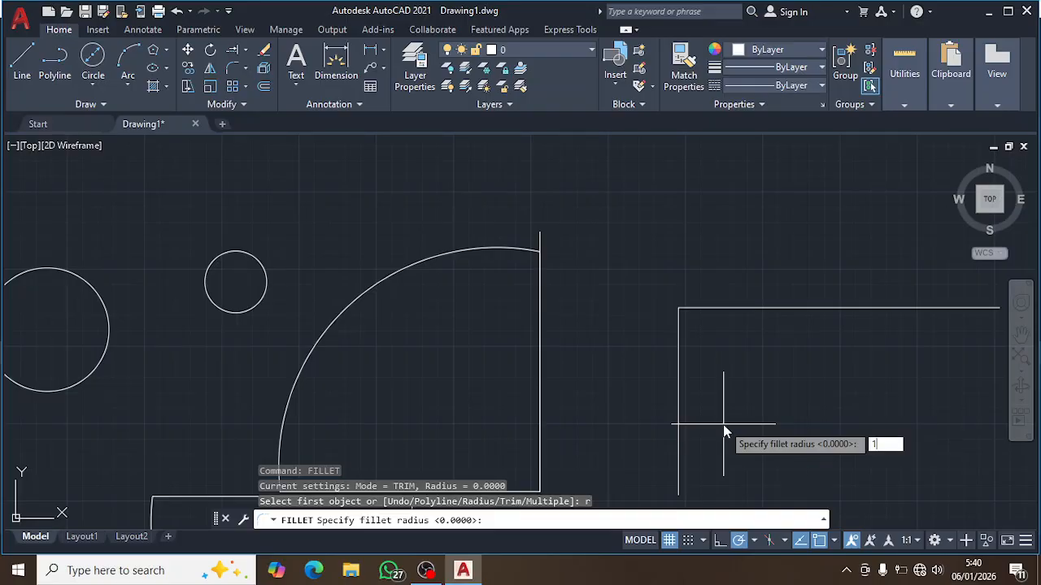
text(1)
key(Return)
click(714, 308)
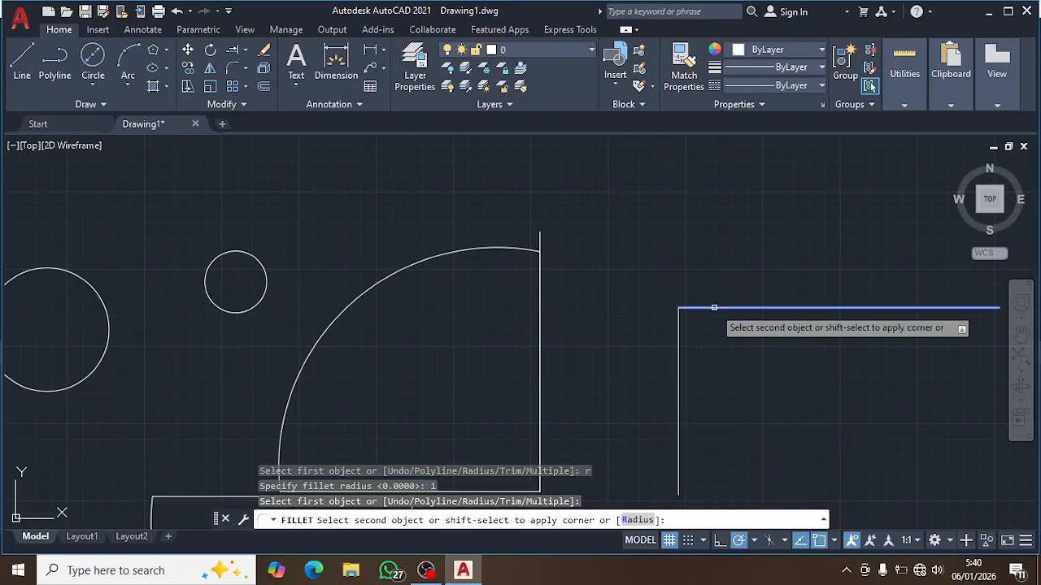
click(680, 331)
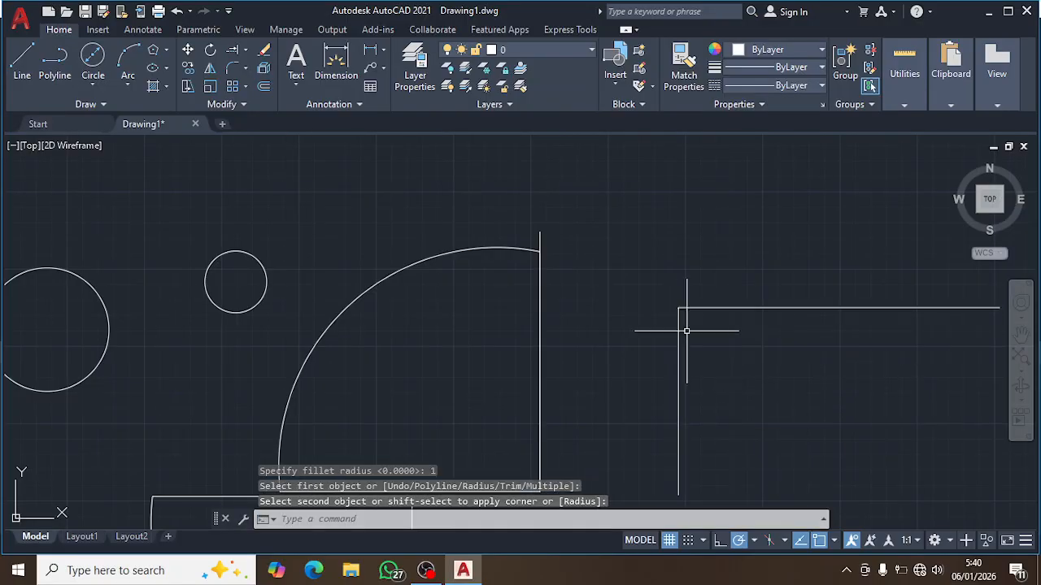
scroll(686, 331, up, 6)
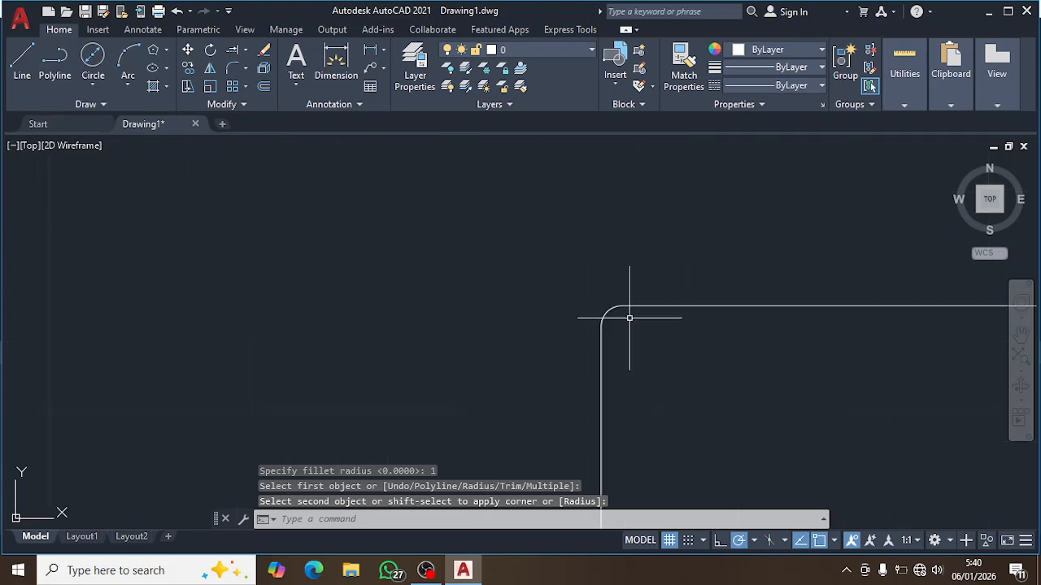
Fillet the same two lines again with a radius of 10
scroll(597, 317, down, 4)
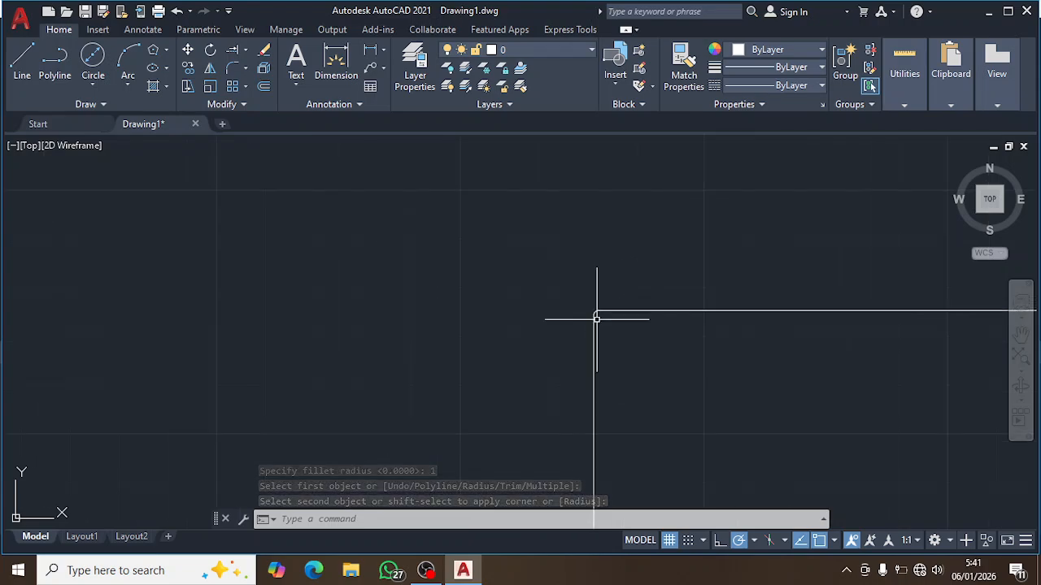
scroll(596, 318, down, 2)
scroll(648, 342, down, 2)
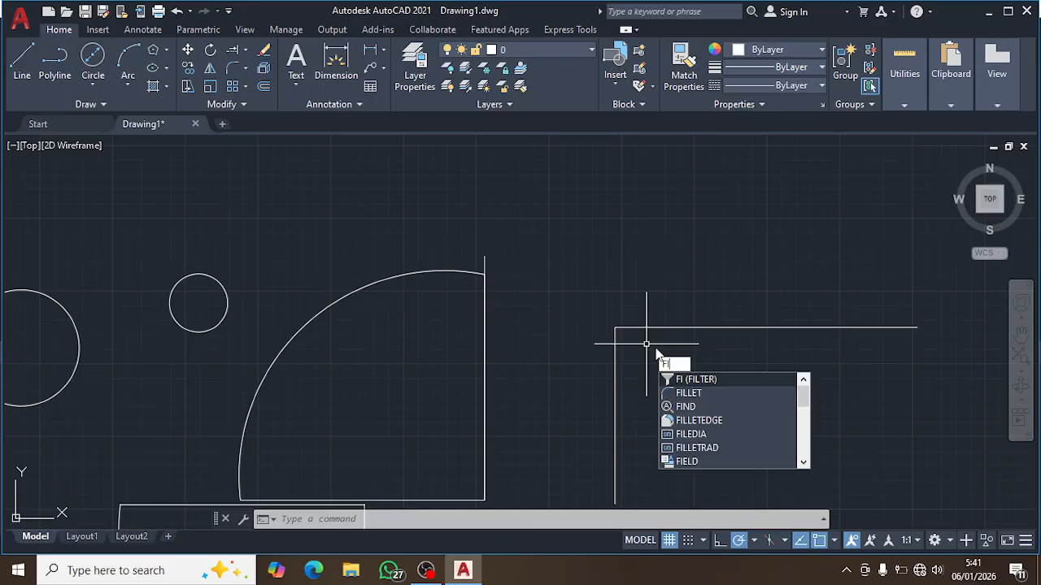
click(688, 393)
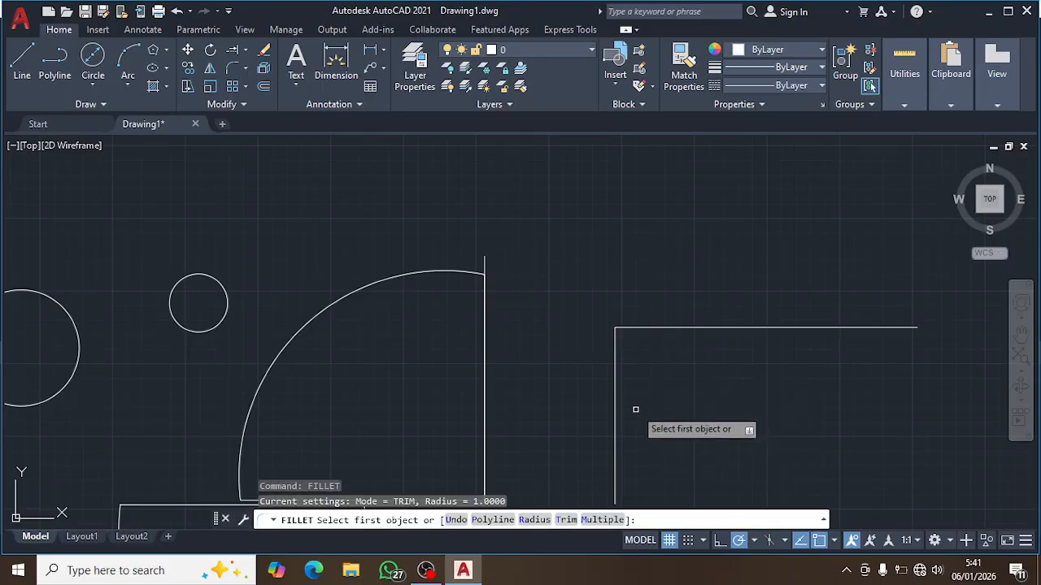
text(r)
key(Return)
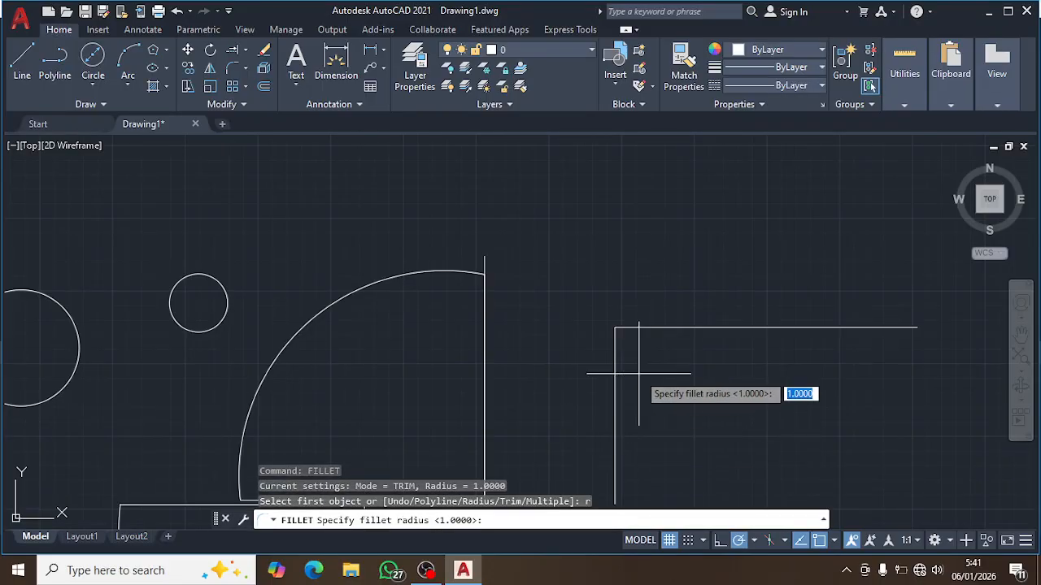
text(10)
key(Return)
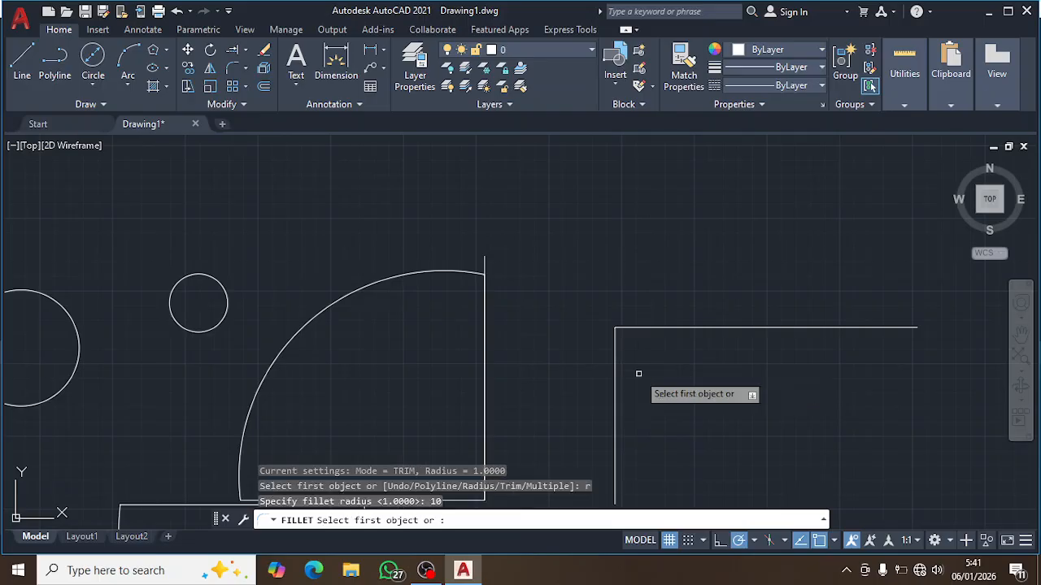
click(666, 327)
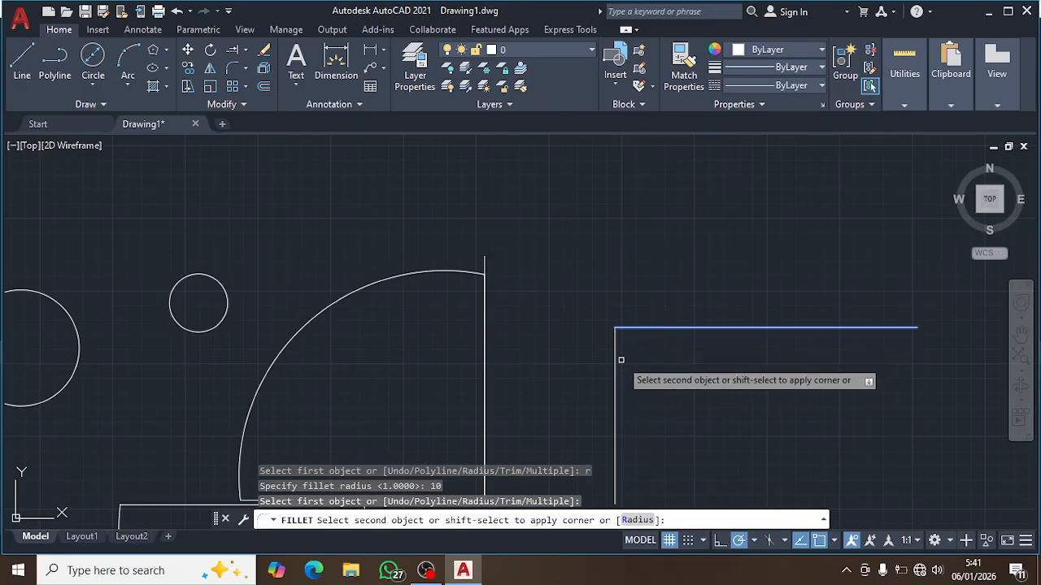
click(616, 358)
scroll(644, 344, up, 12)
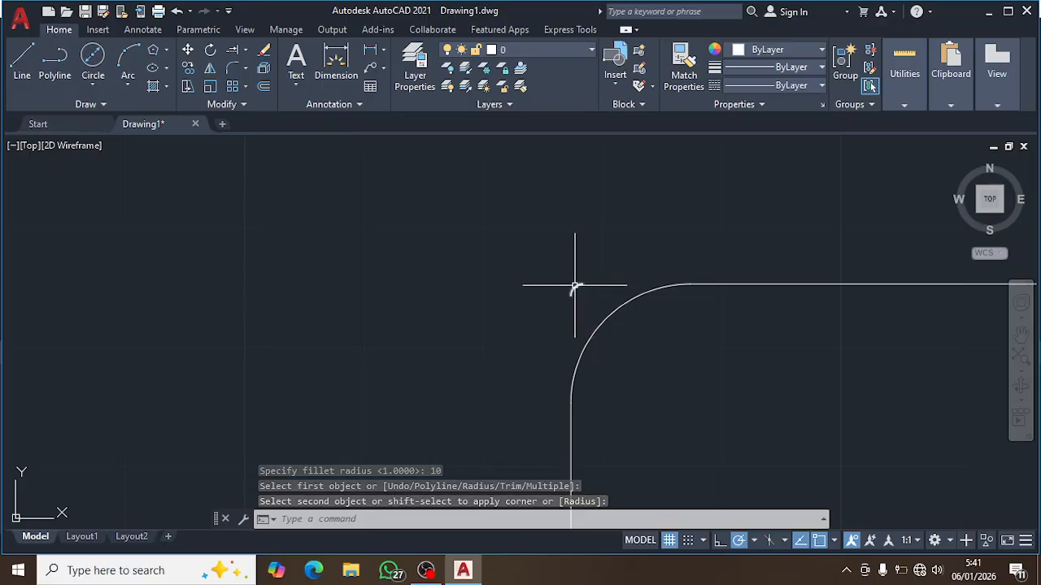
scroll(651, 374, up, 5)
Fillet the horizontal and vertical lines with a radius of 100
scroll(690, 401, down, 5)
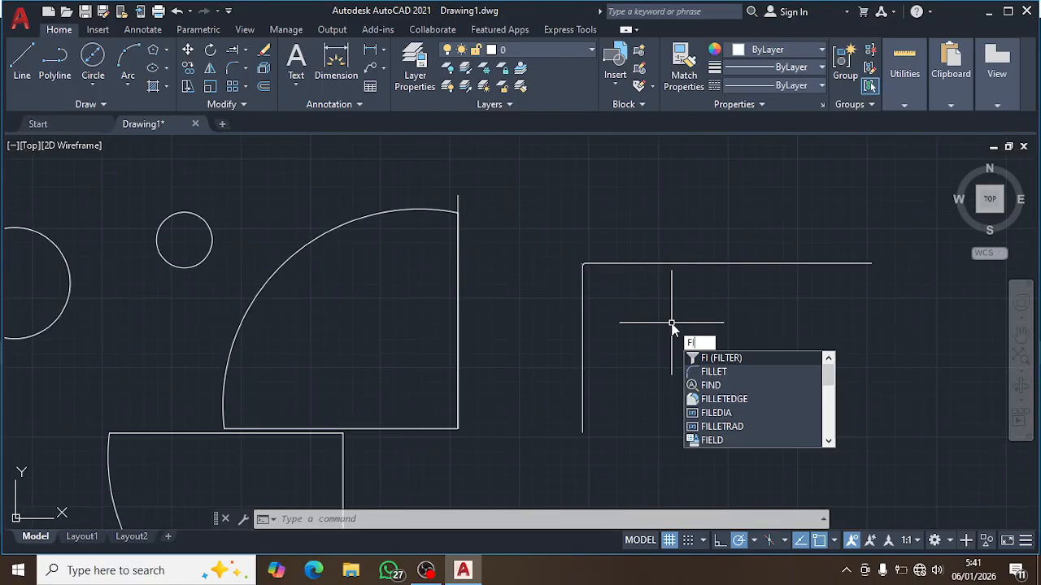
click(714, 372)
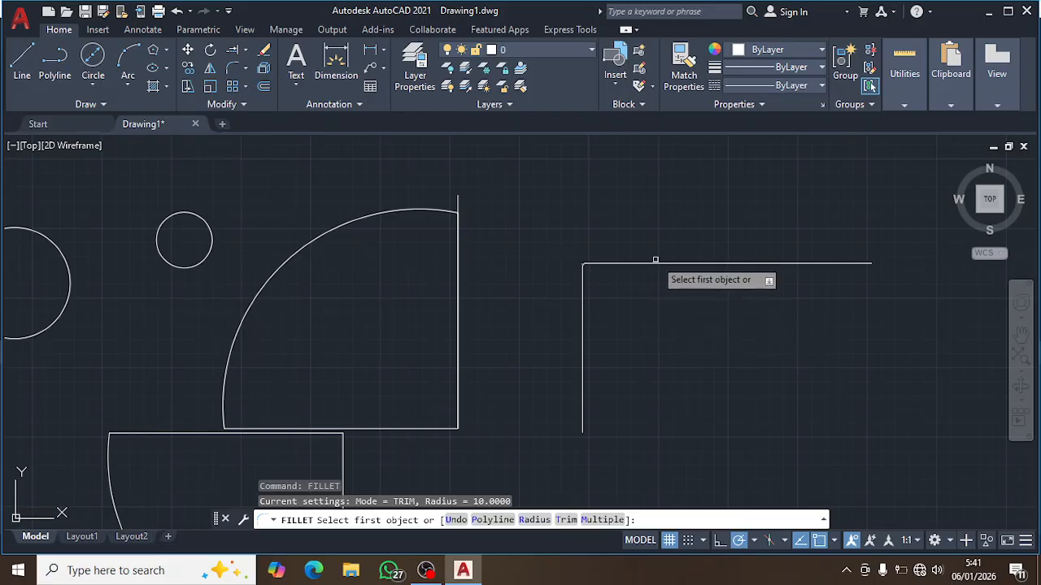
text(r)
key(Return)
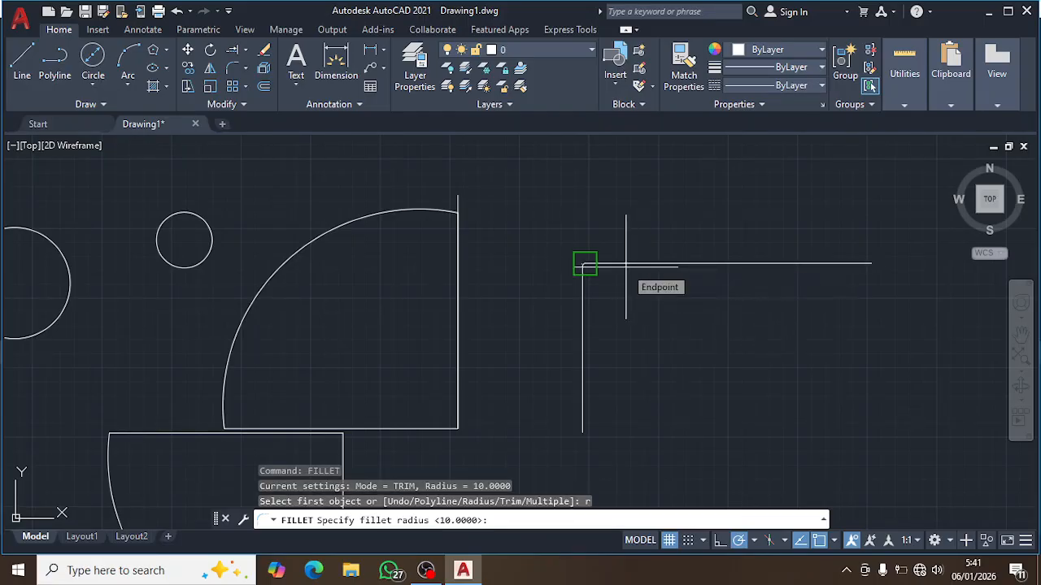
text(100)
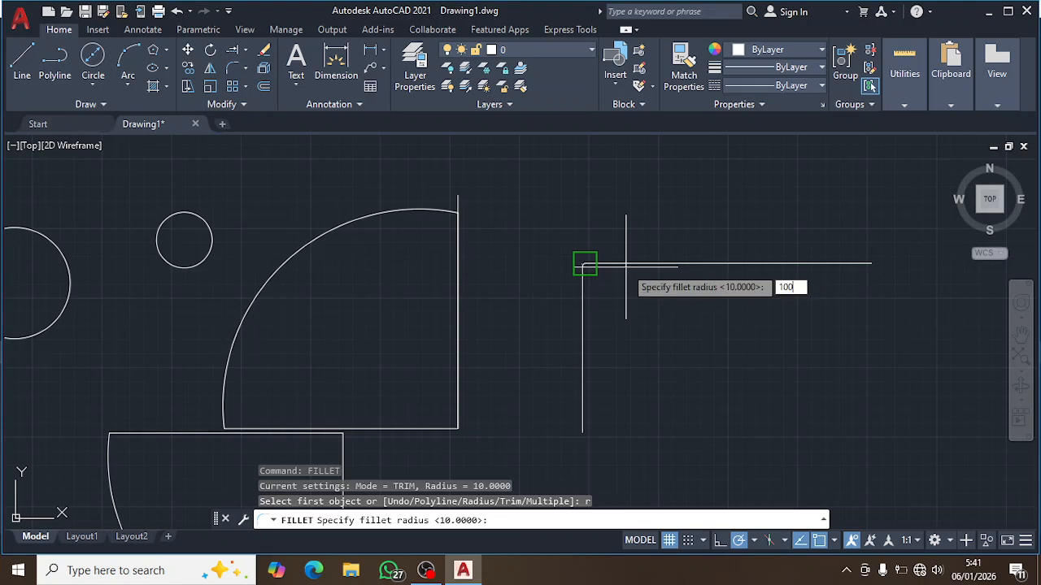
key(Return)
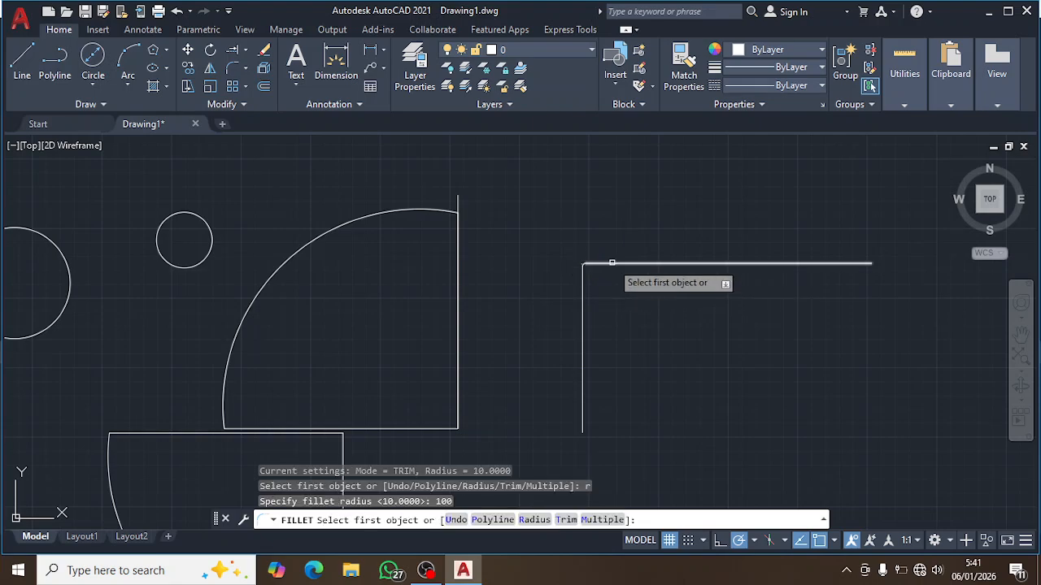
click(610, 263)
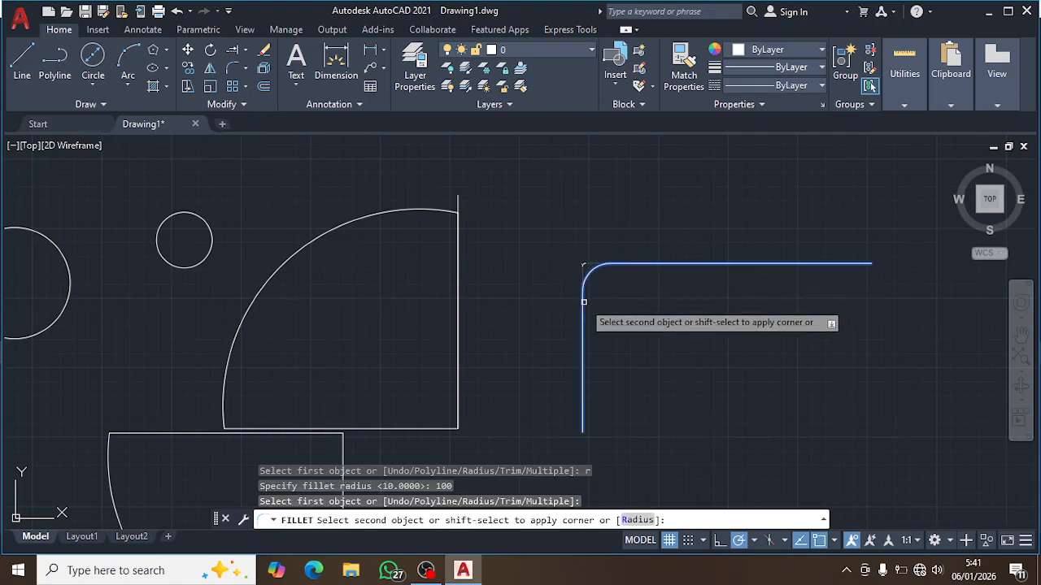
click(584, 293)
Erase the small leftover fillet arcs outside the large rounded corner
scroll(602, 249, up, 5)
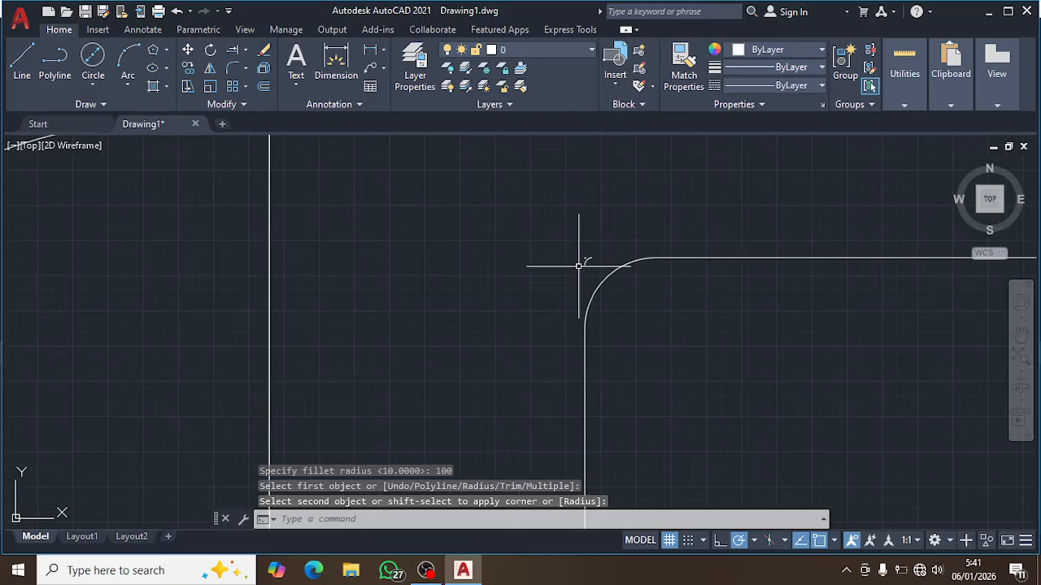
click(630, 261)
click(589, 204)
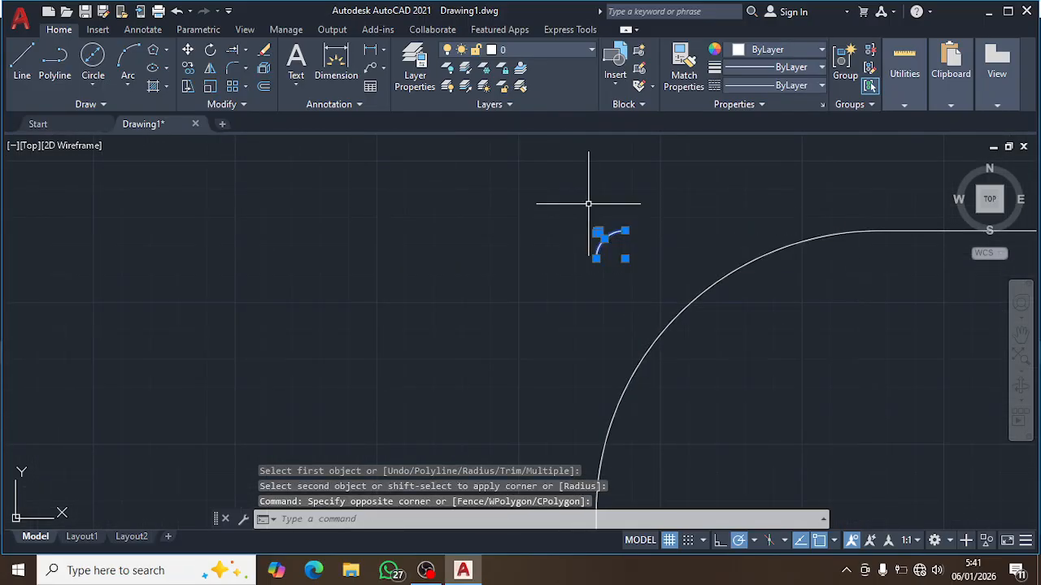
key(Return)
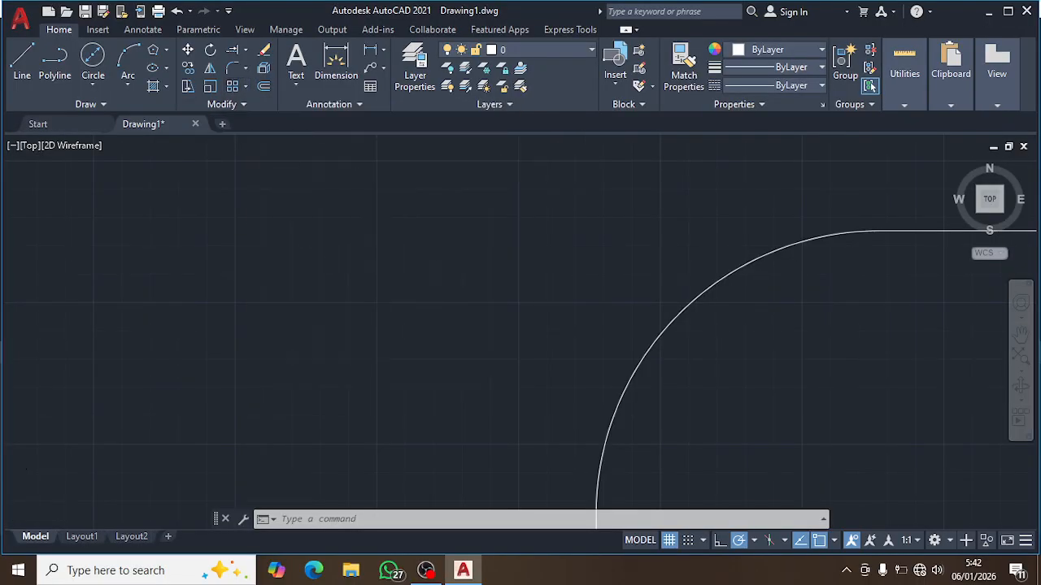
Offset the vertical line below the rounded corner by 200 to its right side
scroll(379, 261, down, 5)
middle_drag(323, 268, 355, 175)
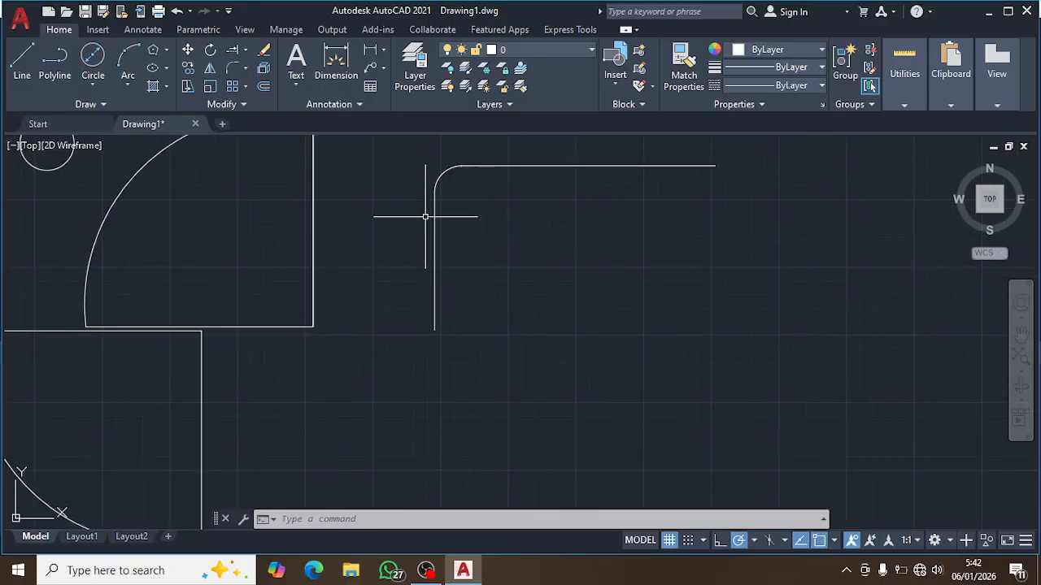
text(o)
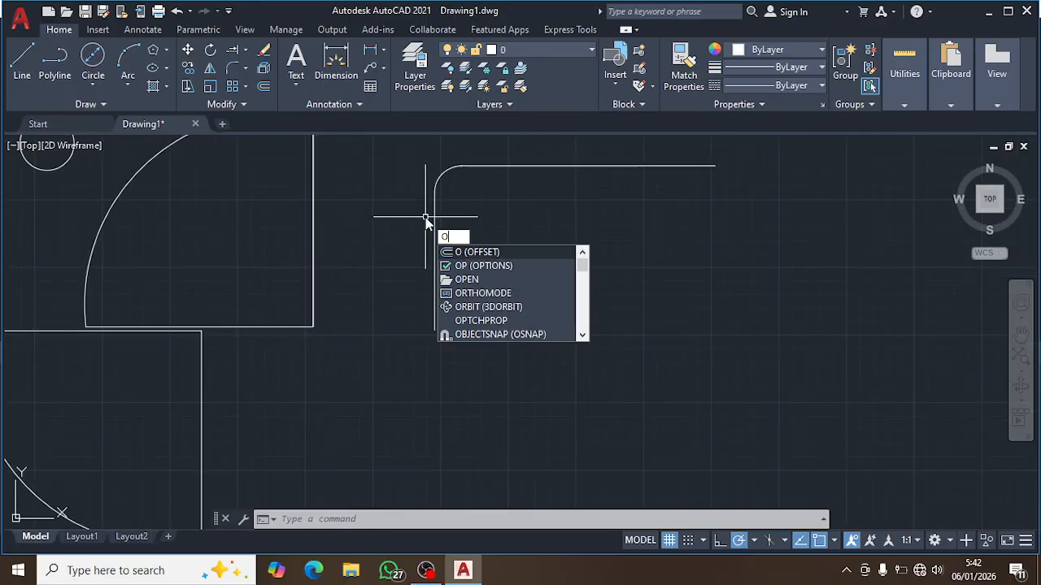
click(472, 252)
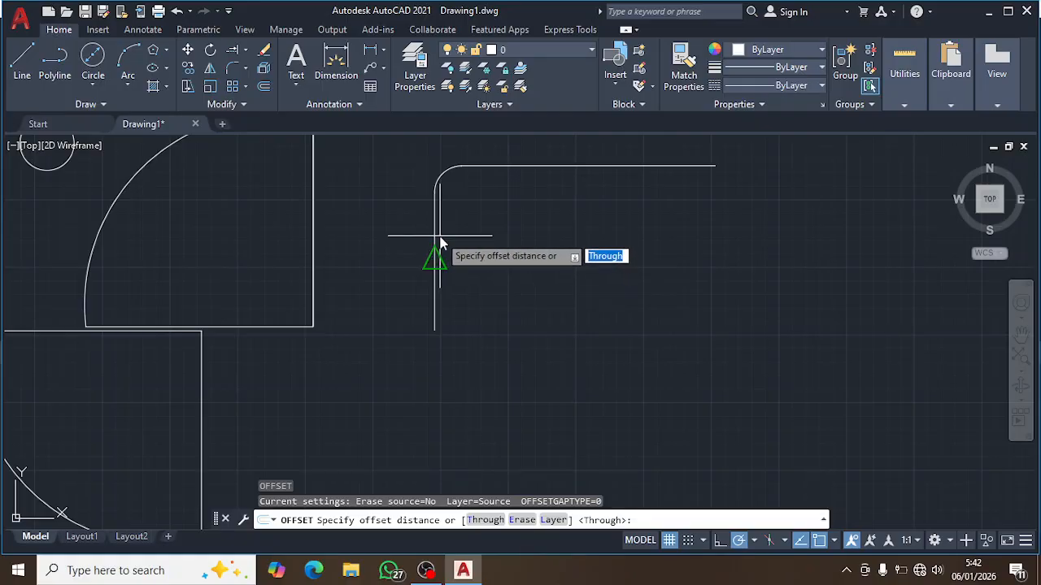
key(Return)
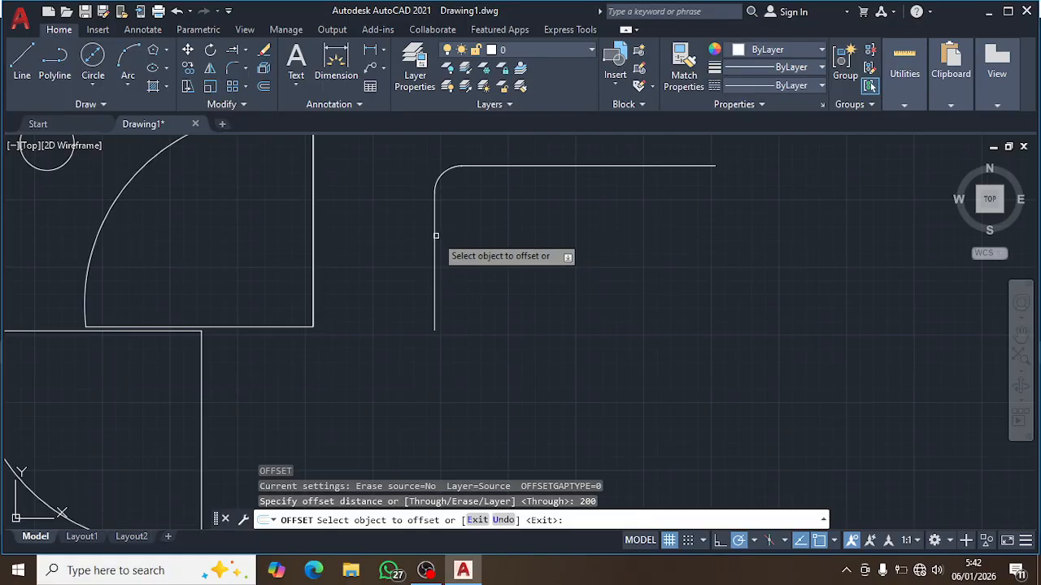
click(434, 236)
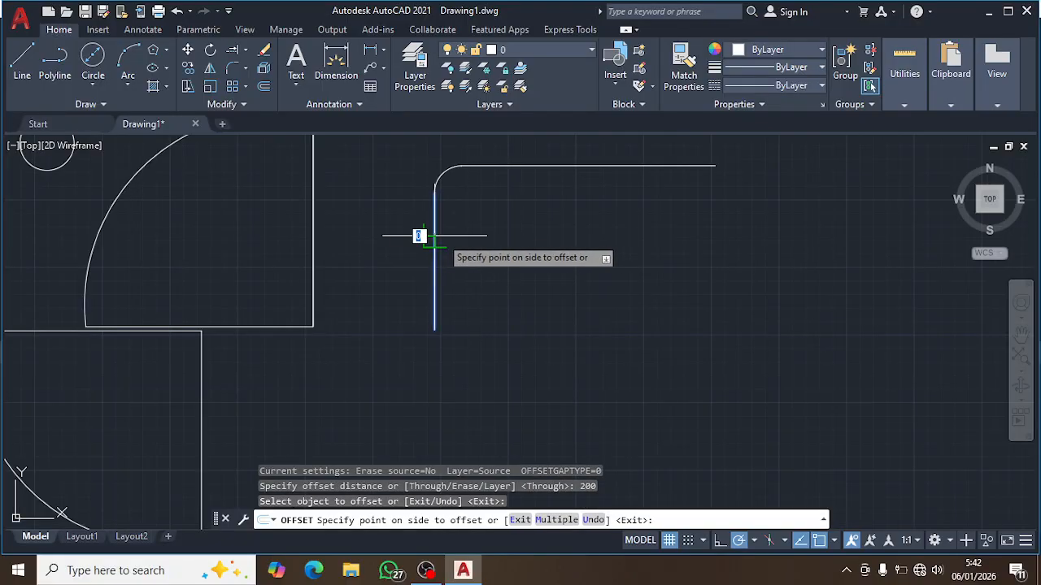
click(715, 232)
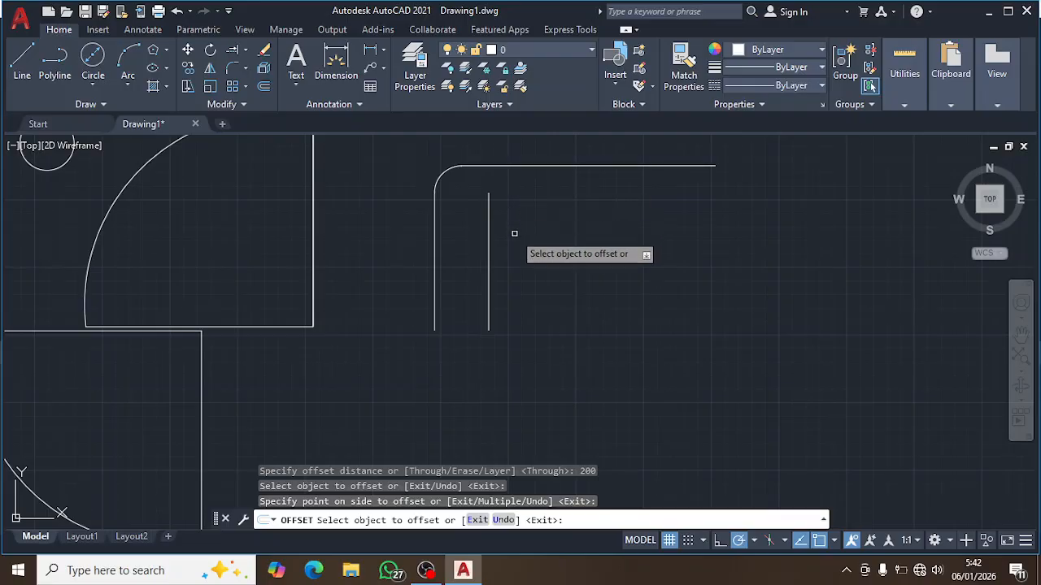
Leave the Offset command and draw a separate vertical line right of the two offset lines, below the horizontal line's end
scroll(490, 232, down, 1)
scroll(471, 252, up, 1)
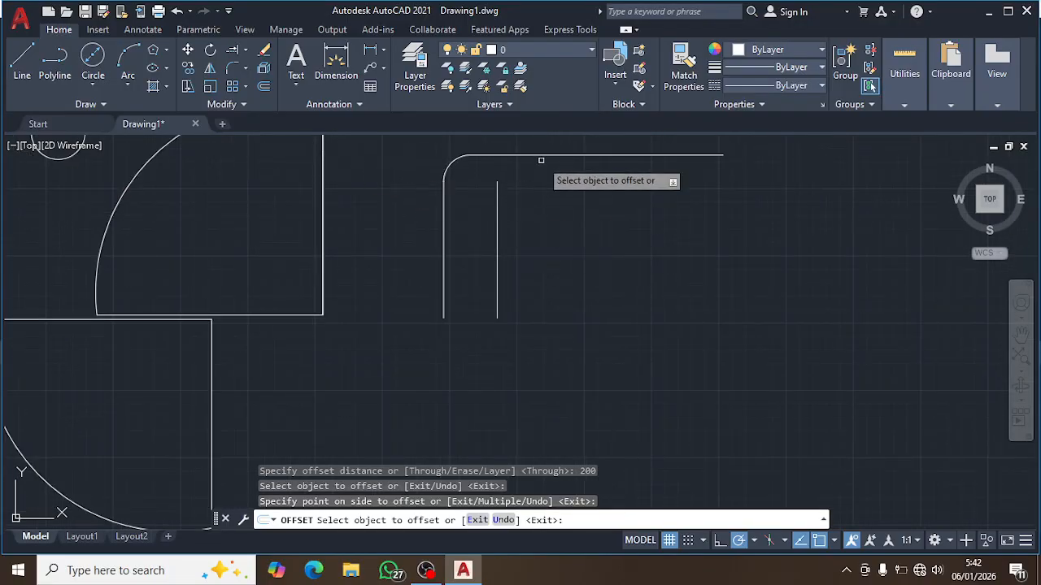
key(Escape)
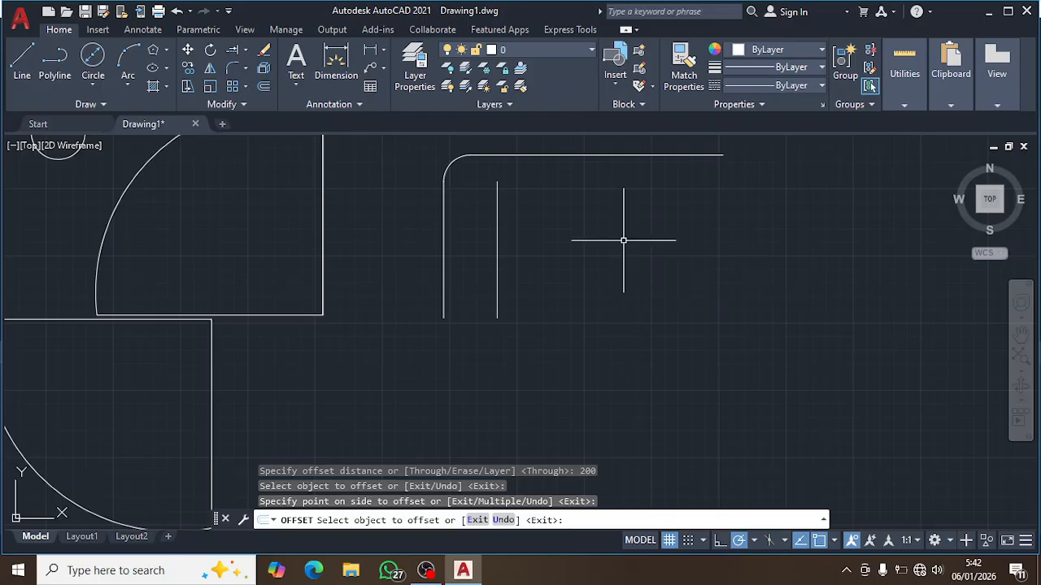
key(Return)
click(694, 218)
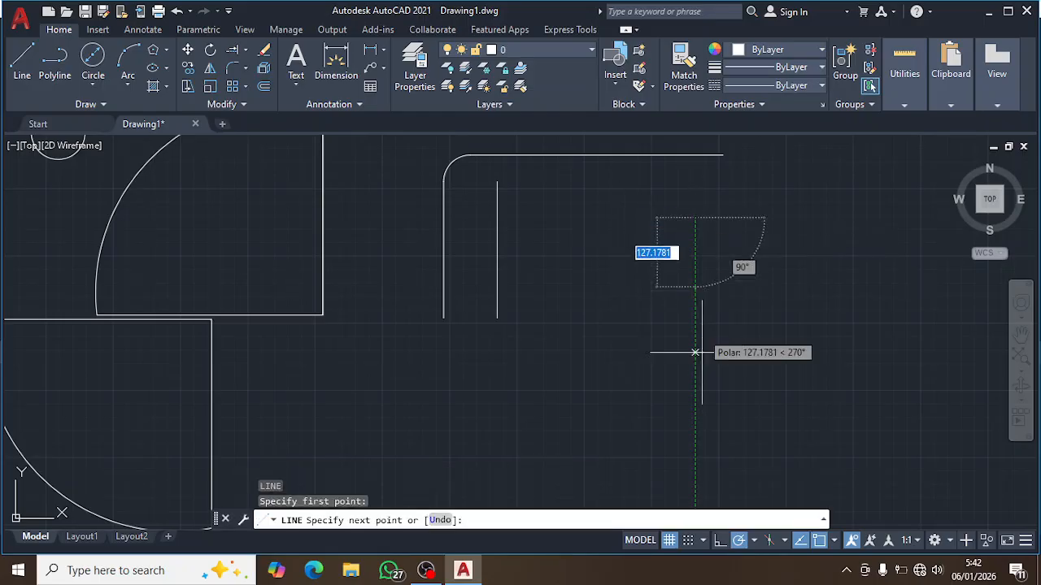
click(703, 373)
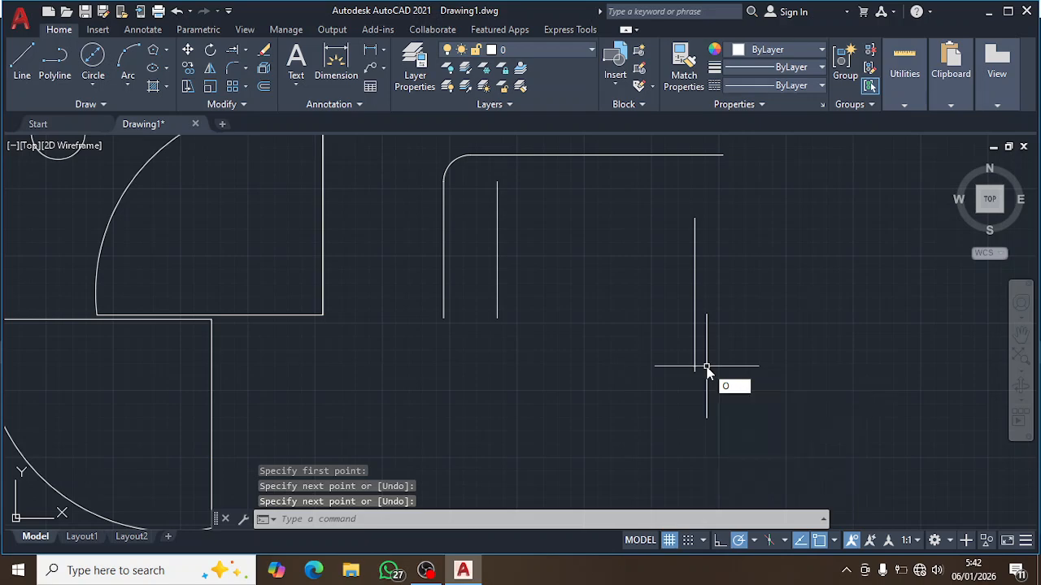
Offset the new vertical line by 7.5 to both its right and left sides
key(Return)
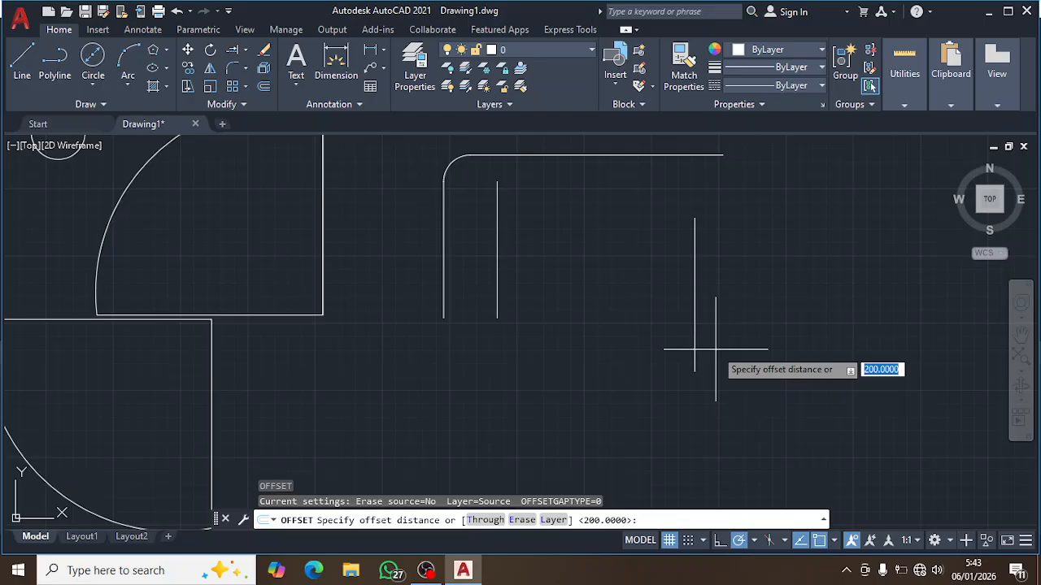
text(7.)
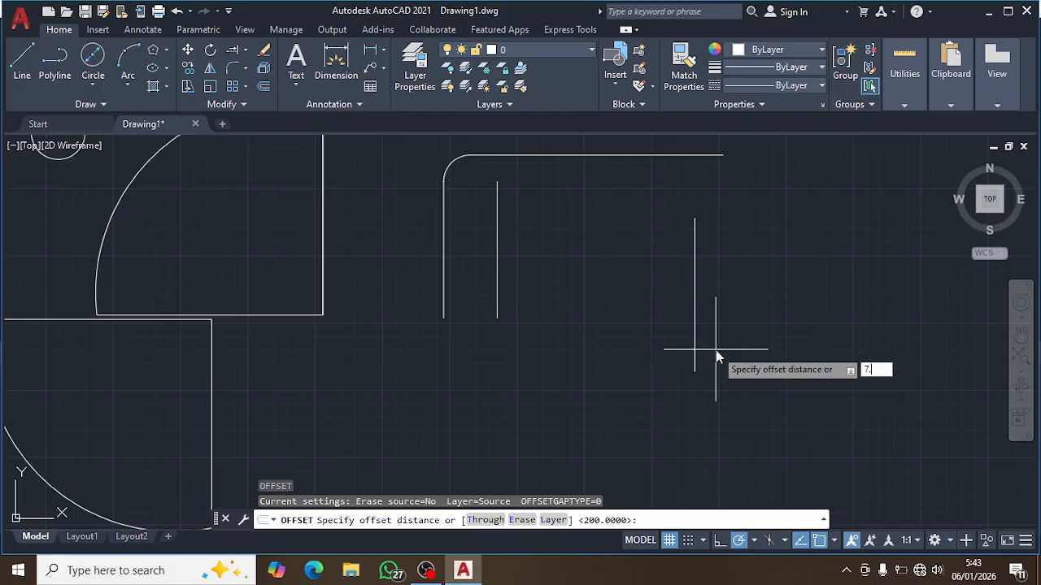
text(5)
key(Return)
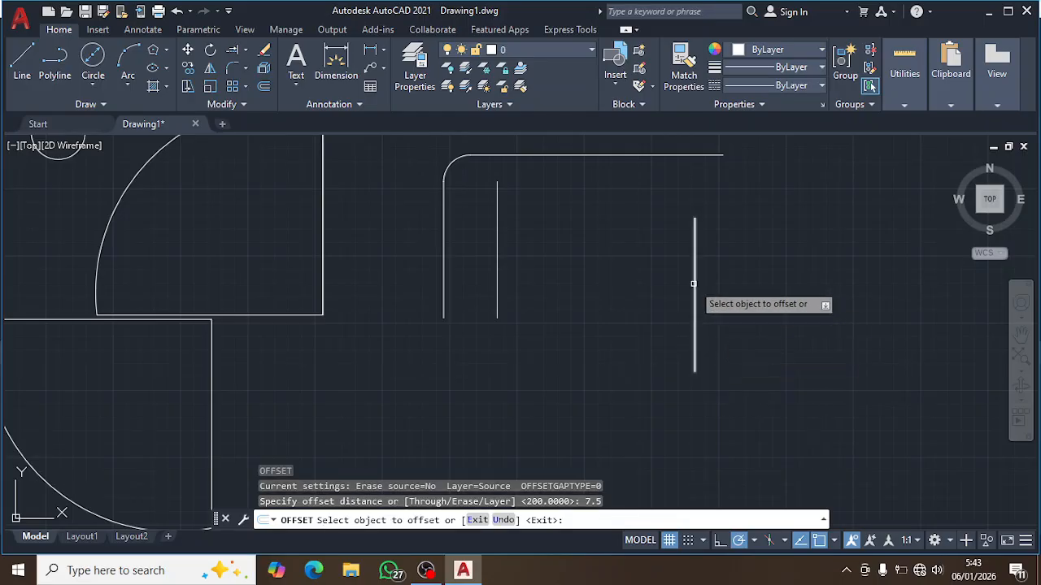
click(694, 282)
click(783, 295)
scroll(686, 275, up, 3)
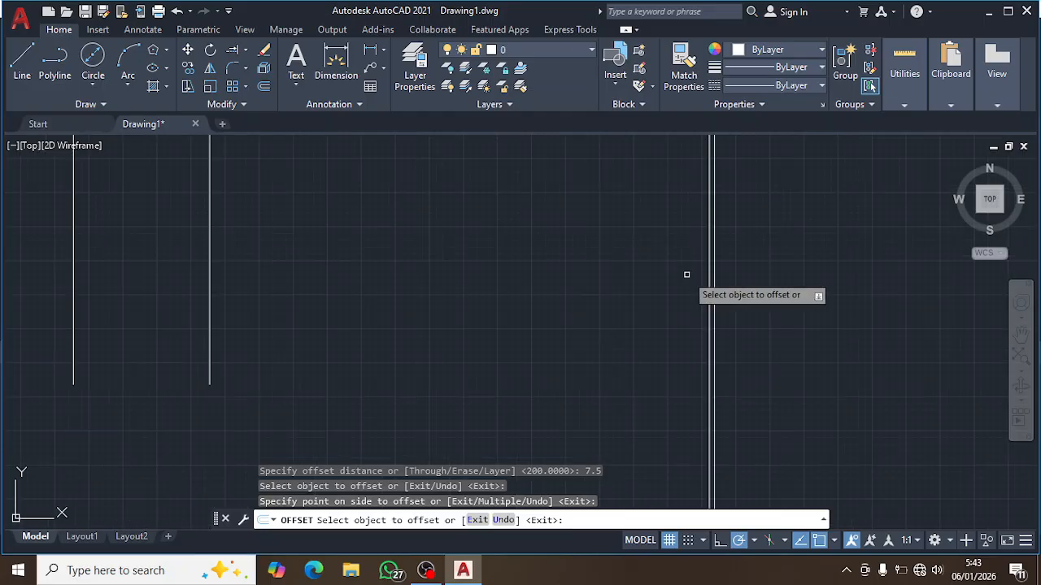
click(710, 269)
click(693, 268)
scroll(705, 268, up, 2)
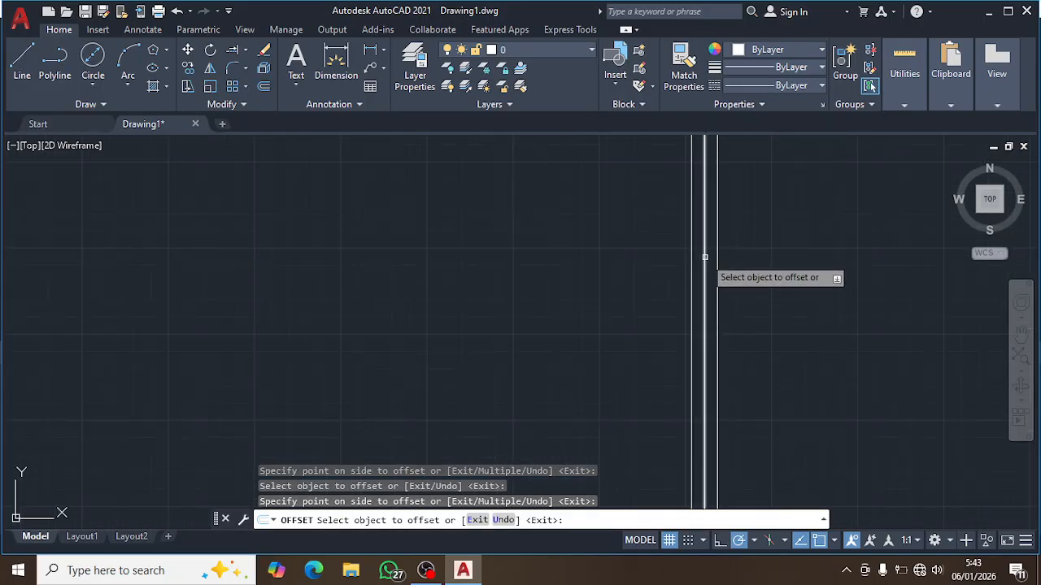
Erase the original middle line between the two closely spaced offset lines
key(Escape)
click(705, 257)
text(e)
key(Return)
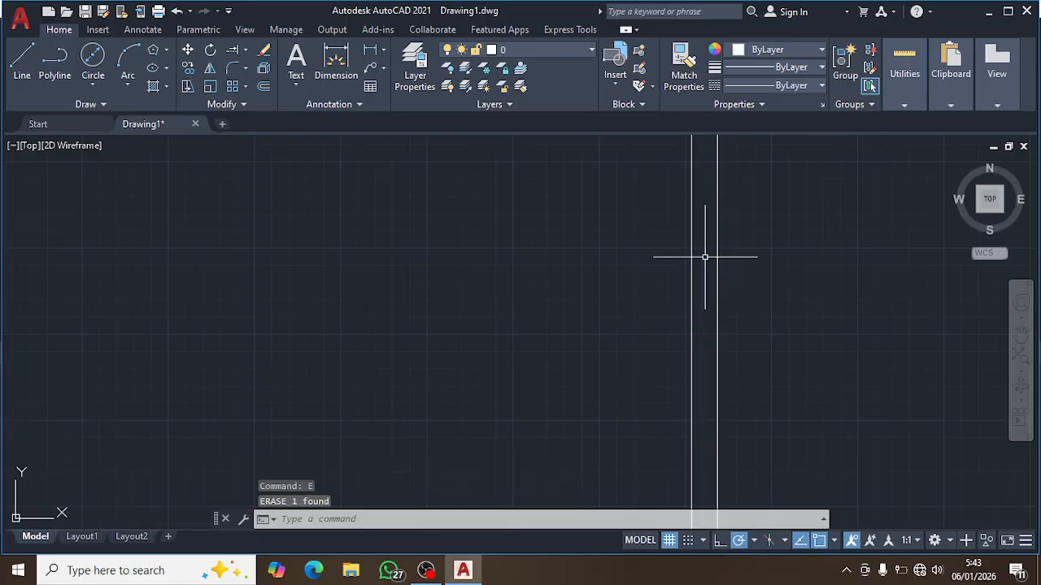
Scale the two closely spaced vertical lines by a factor of 100, entering 1 for the base point
scroll(704, 255, down, 6)
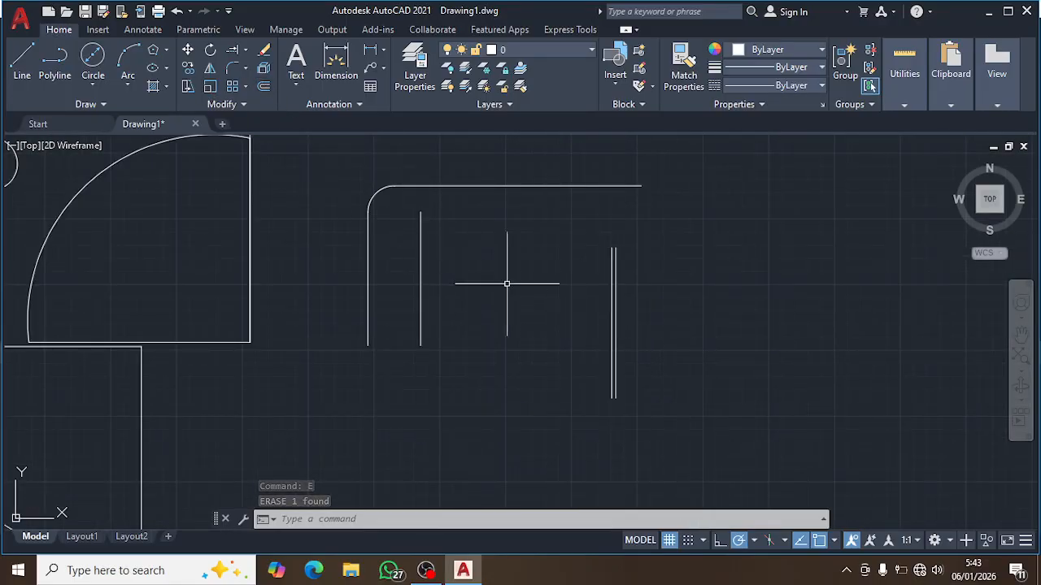
click(680, 404)
click(575, 215)
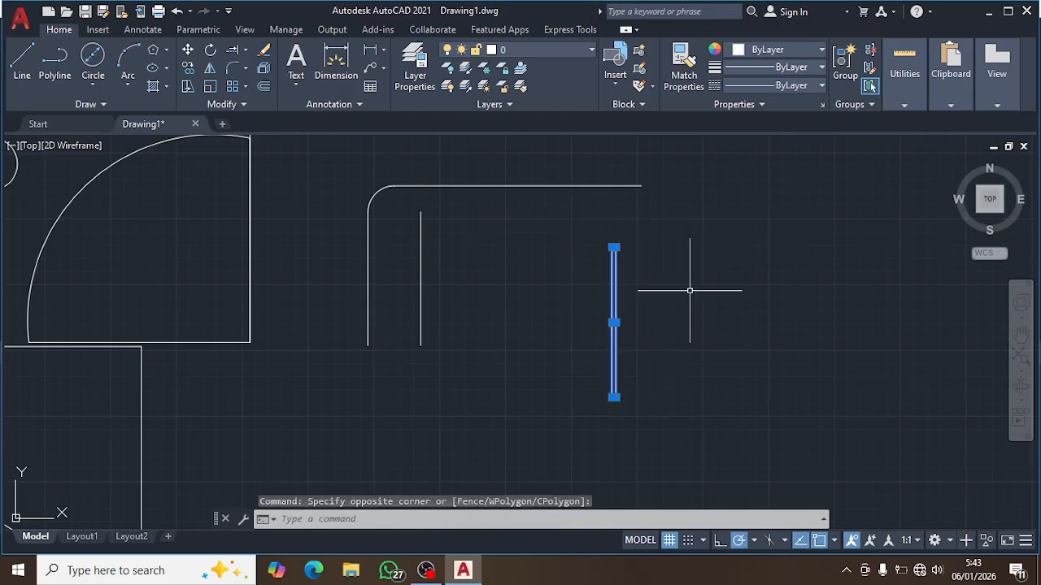
text(SC)
key(Return)
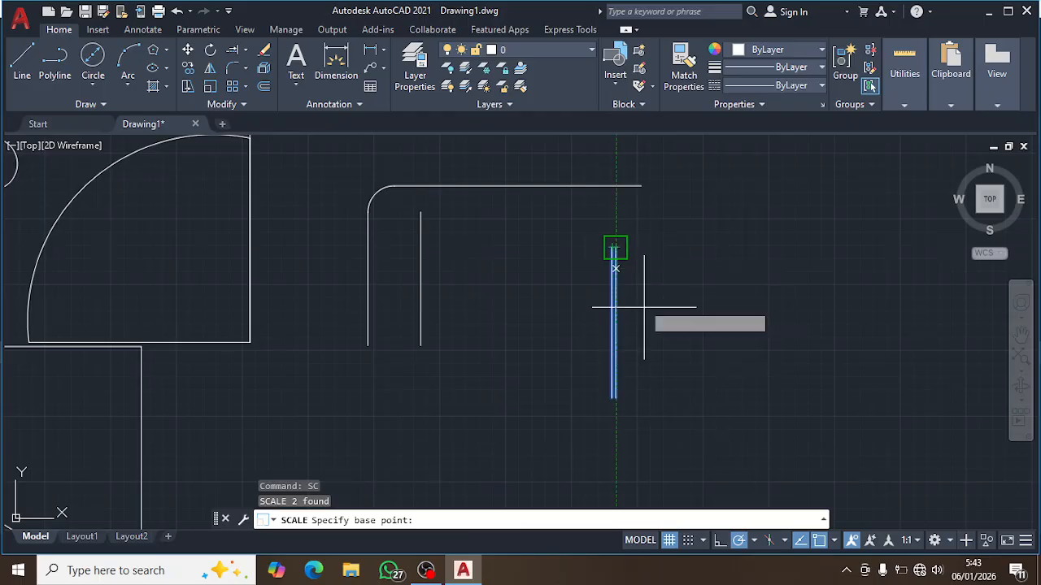
text(1)
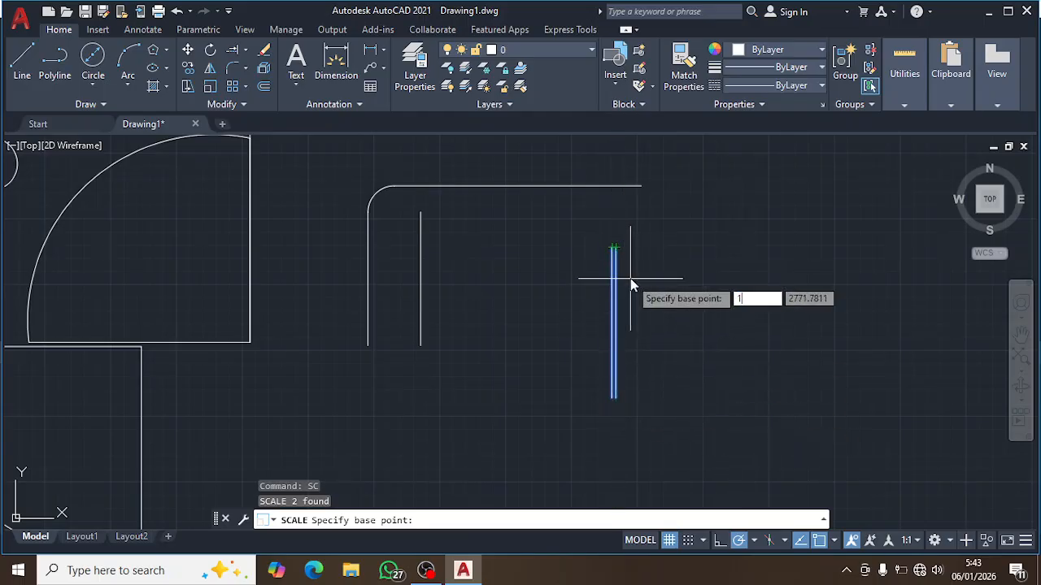
key(Return)
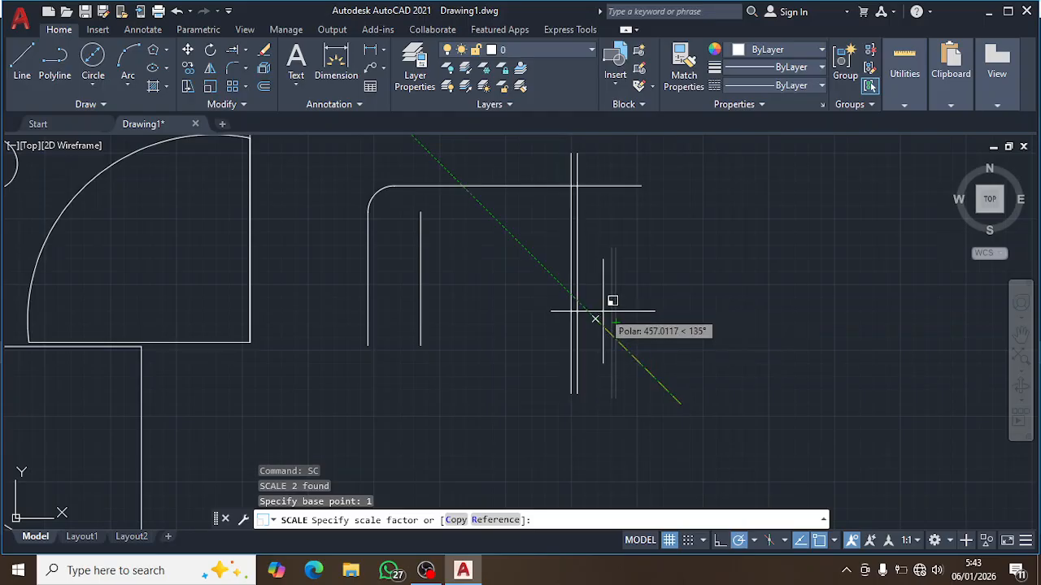
text(100)
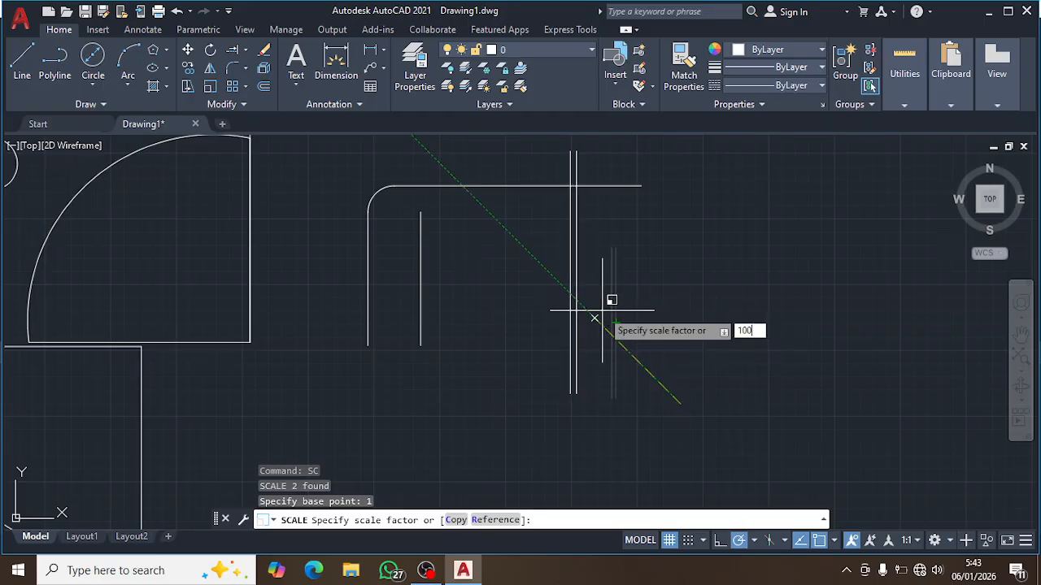
key(Return)
Scale the two enlarged parallel lines by a factor of 0.01, entering 1 for the base point
scroll(581, 339, down, 10)
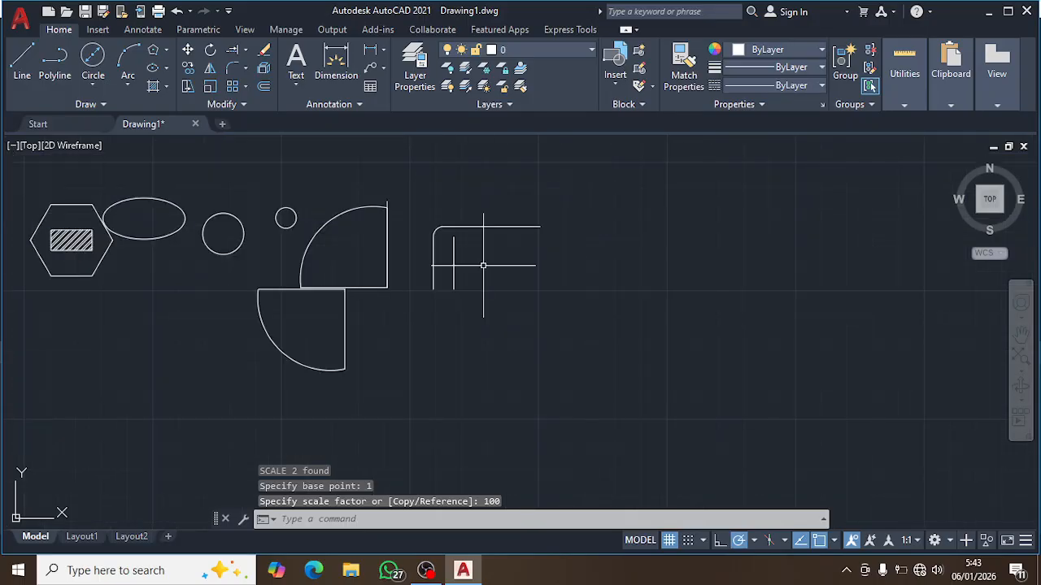
scroll(376, 231, down, 2)
middle_drag(377, 232, 379, 381)
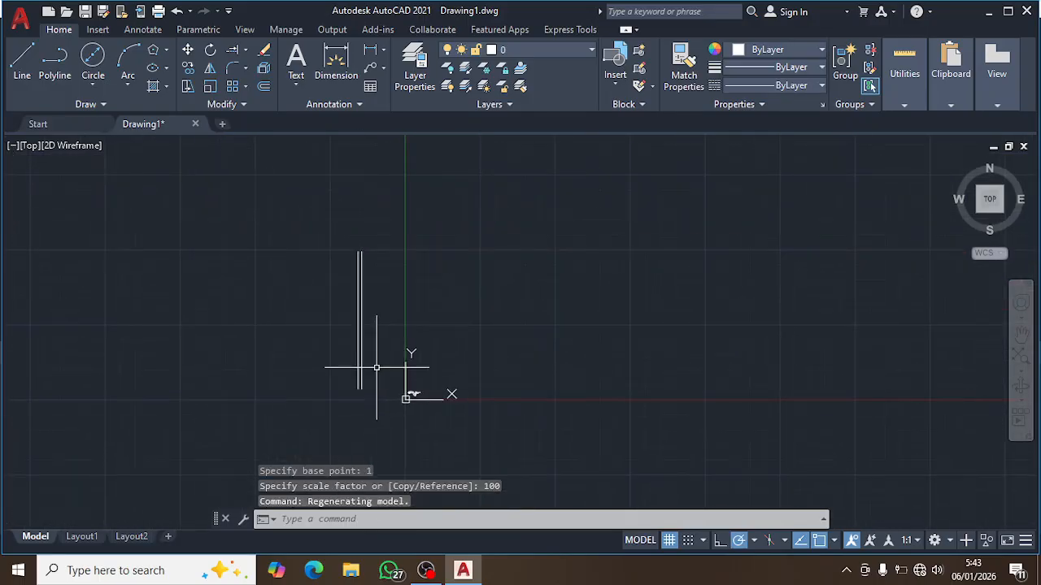
click(382, 396)
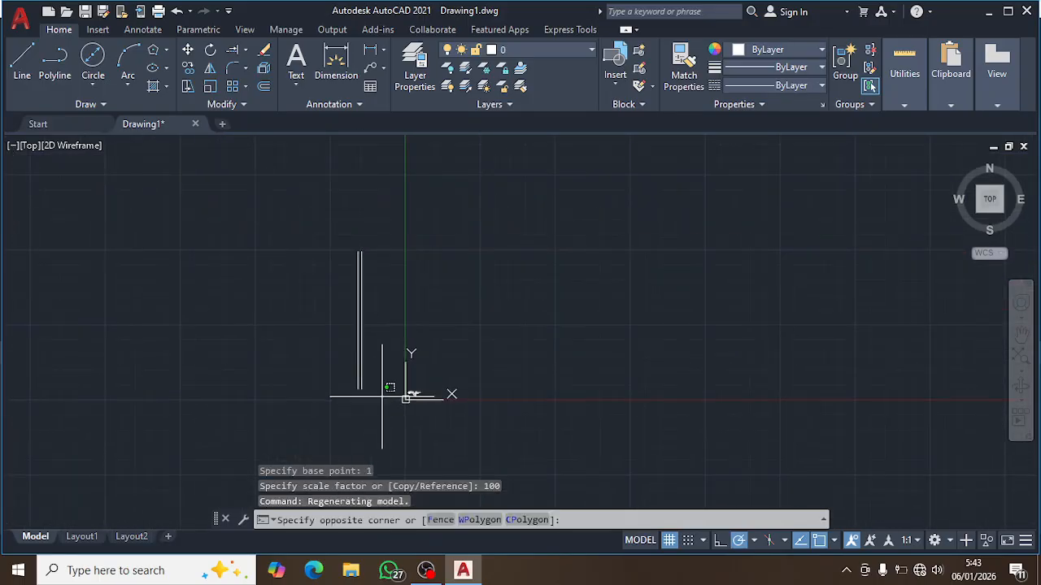
click(307, 220)
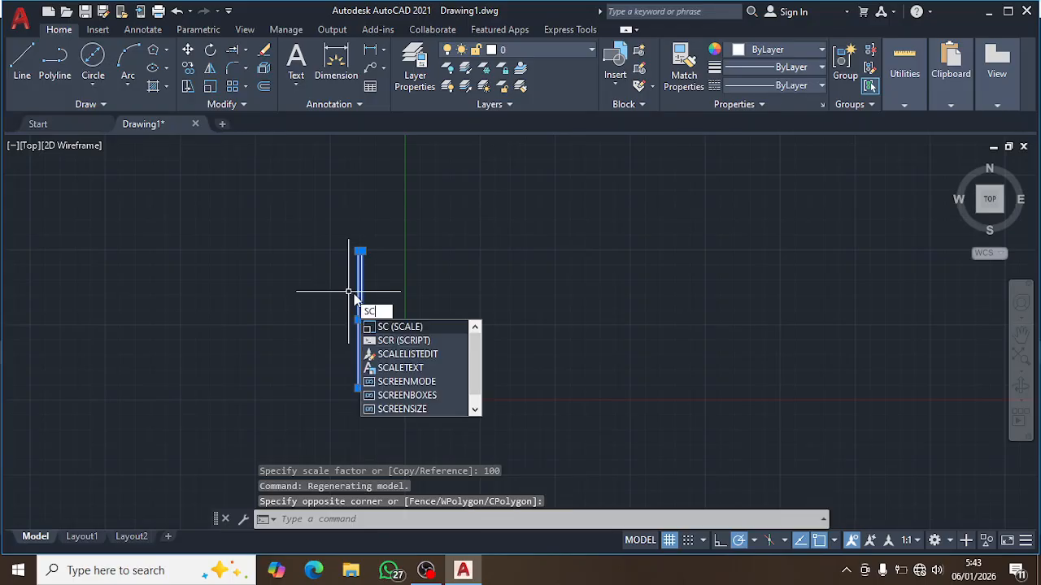
key(Return)
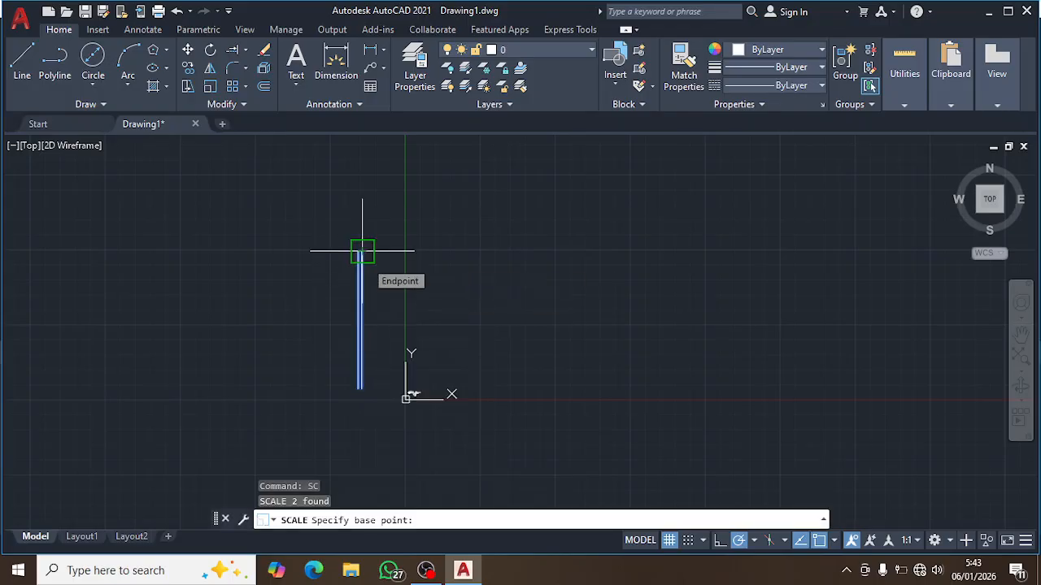
text(1)
key(Return)
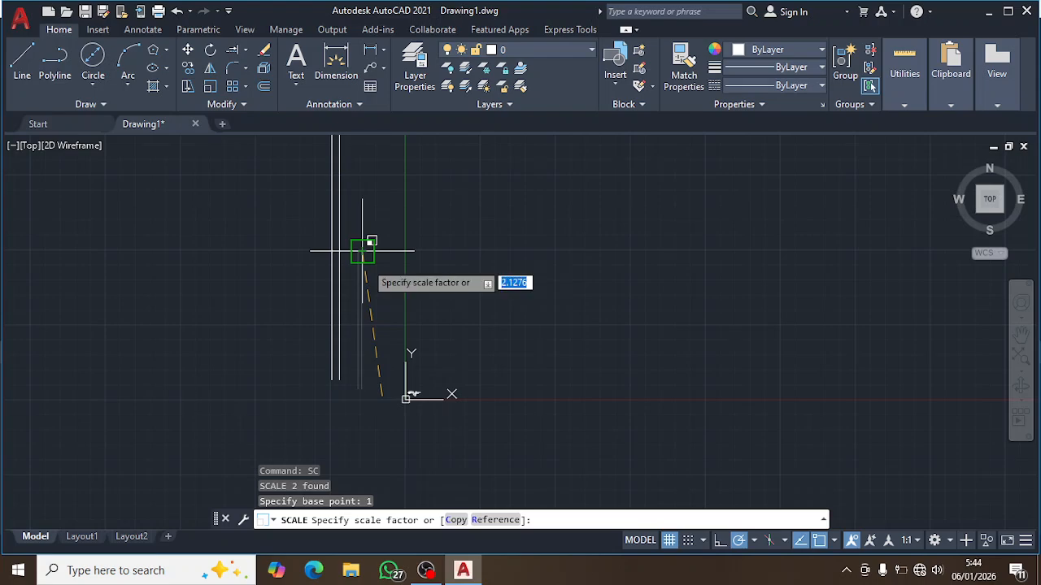
text(0.)
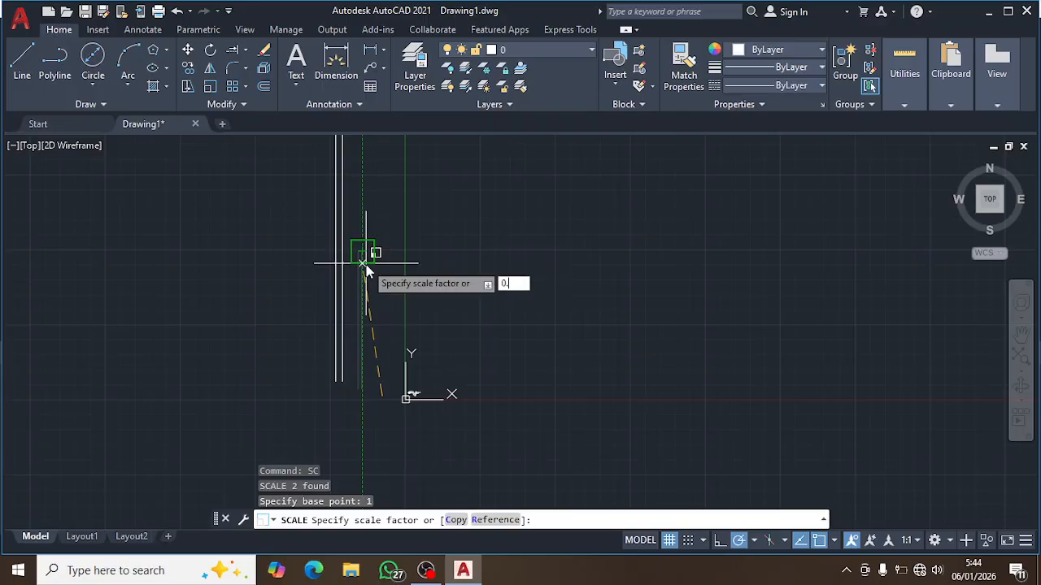
text(1)
key(Return)
Move the two scaled-down parallel lines back beside the rounded corner, right of the inner offset line
scroll(315, 361, up, 3)
scroll(378, 362, up, 3)
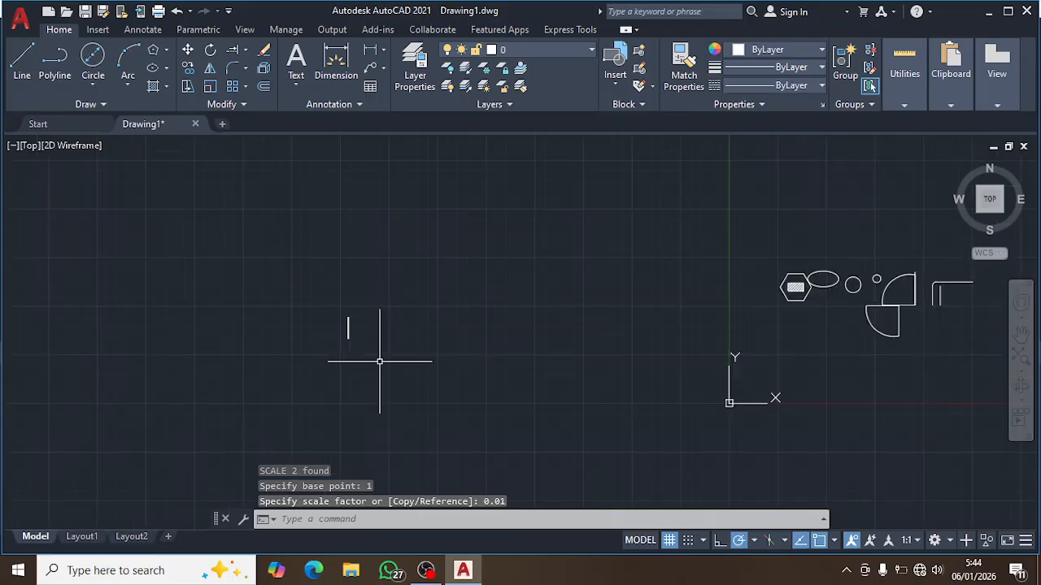
click(422, 361)
click(298, 293)
text(m)
key(Return)
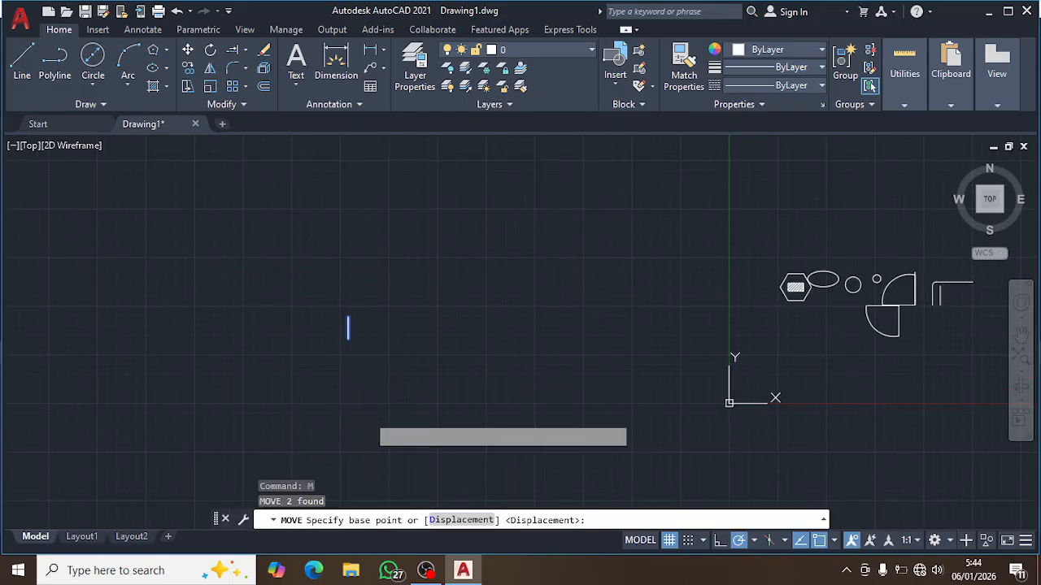
click(366, 416)
mouse_move(916, 391)
middle_down()
mouse_move(832, 375)
mouse_move(728, 374)
mouse_move(700, 341)
middle_up()
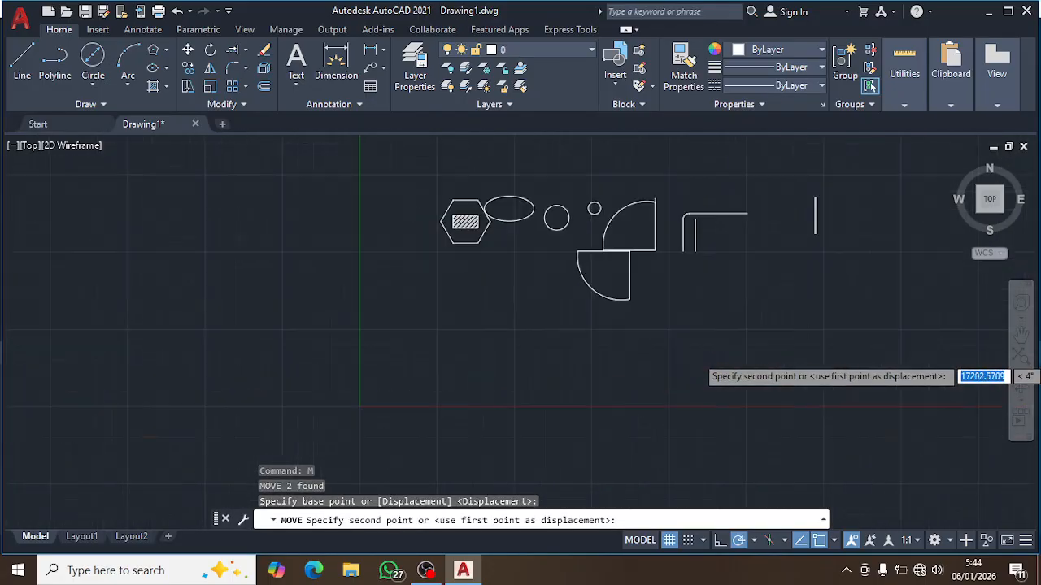
scroll(700, 345, up, 4)
click(693, 394)
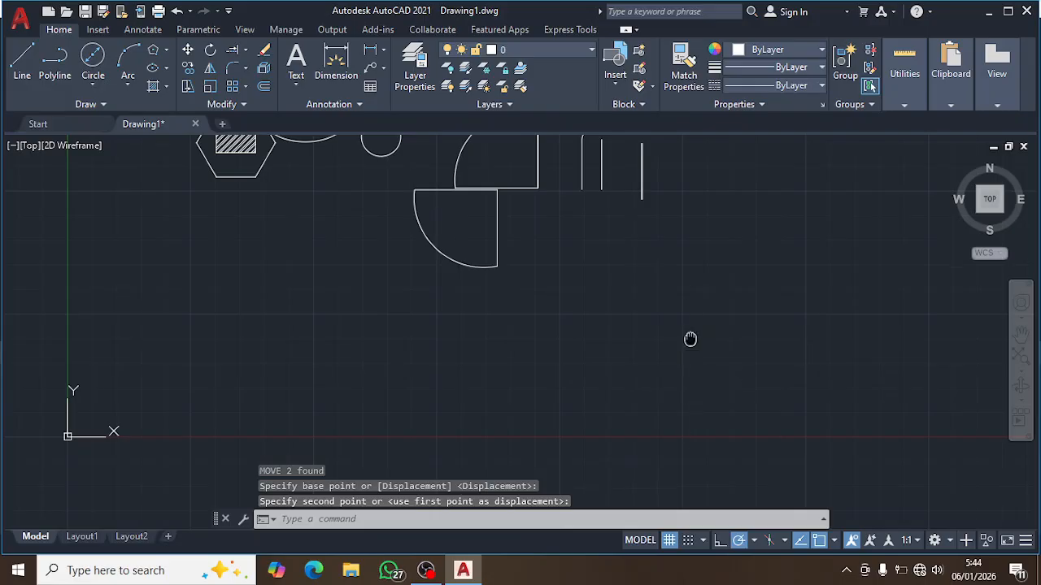
scroll(658, 417, down, 2)
scroll(658, 425, up, 6)
middle_drag(695, 452, 620, 360)
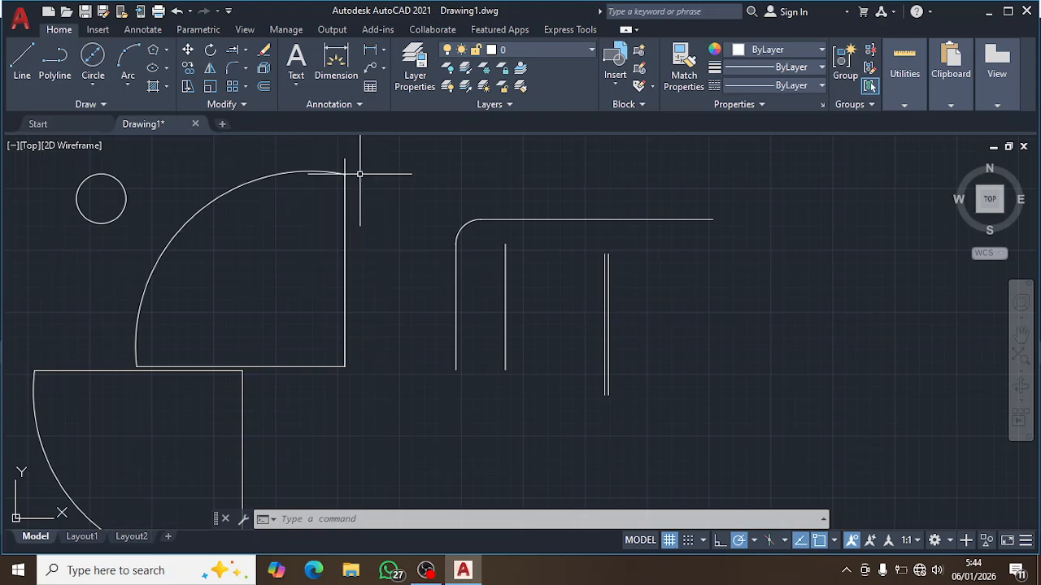
Draw a long vertical line in the empty area to the right of all the existing shapes
scroll(379, 299, down, 2)
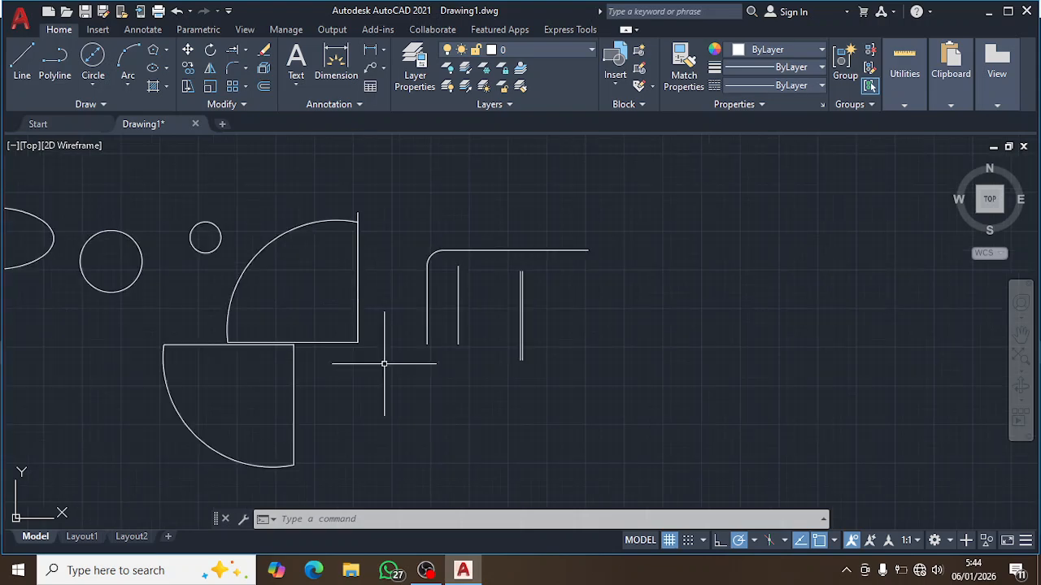
middle_drag(430, 374, 507, 373)
scroll(354, 328, down, 1)
middle_drag(350, 322, 383, 314)
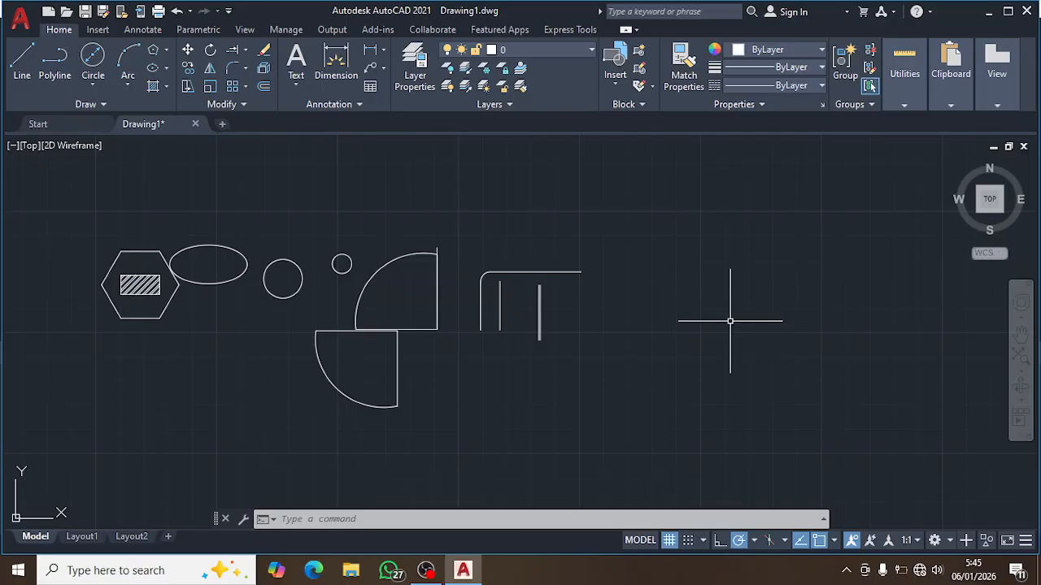
text(l)
key(Return)
click(746, 276)
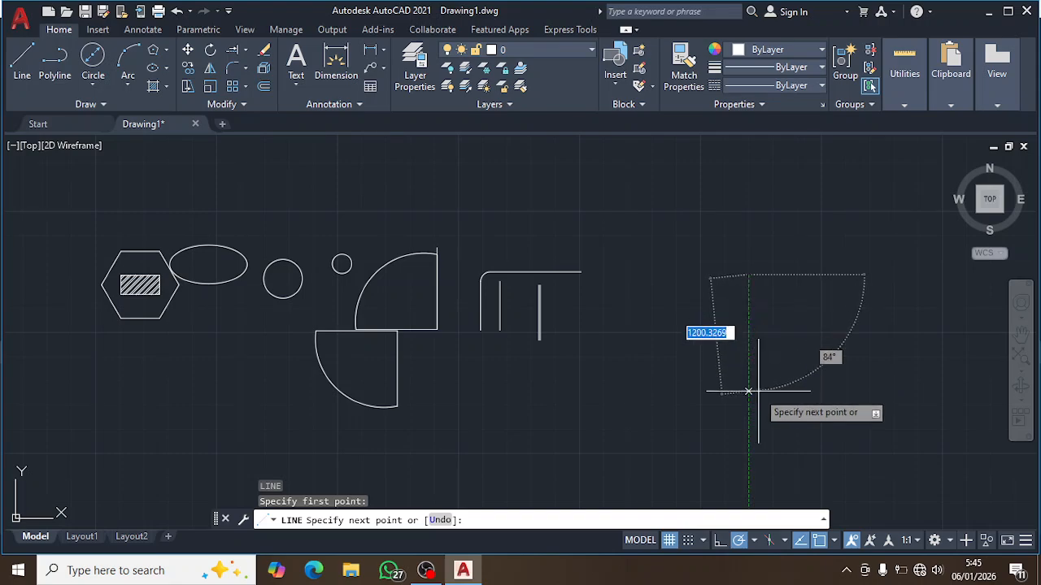
key(Return)
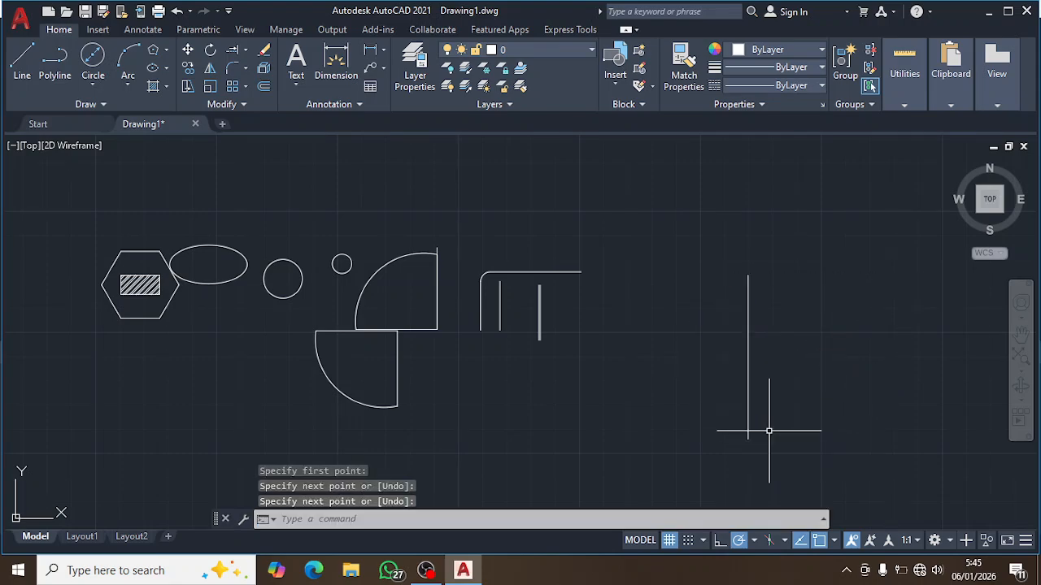
Draw a slanted multiline with Top justification, starting at the upper end of the long vertical line
text(ML)
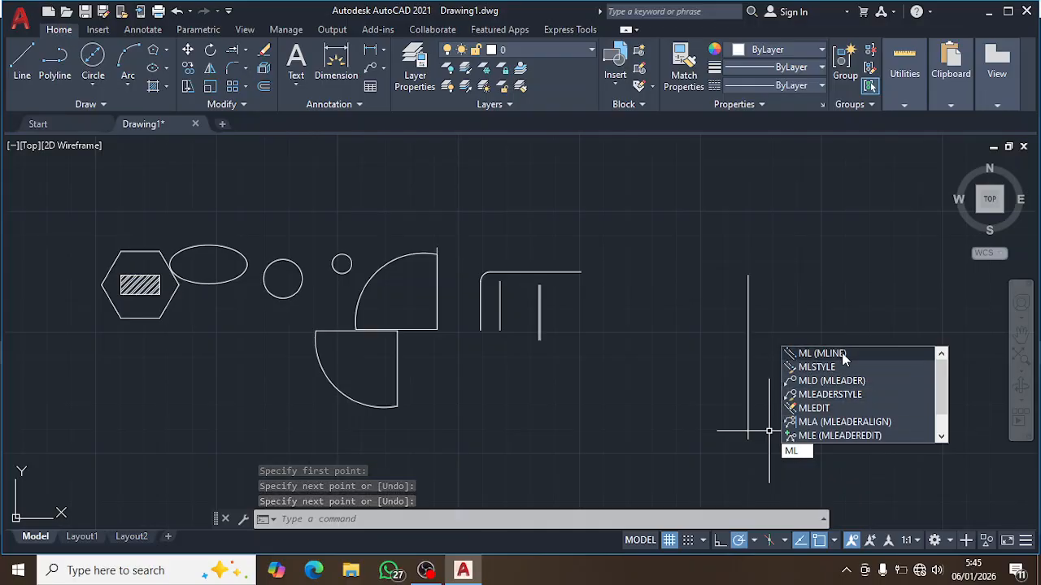
key(Return)
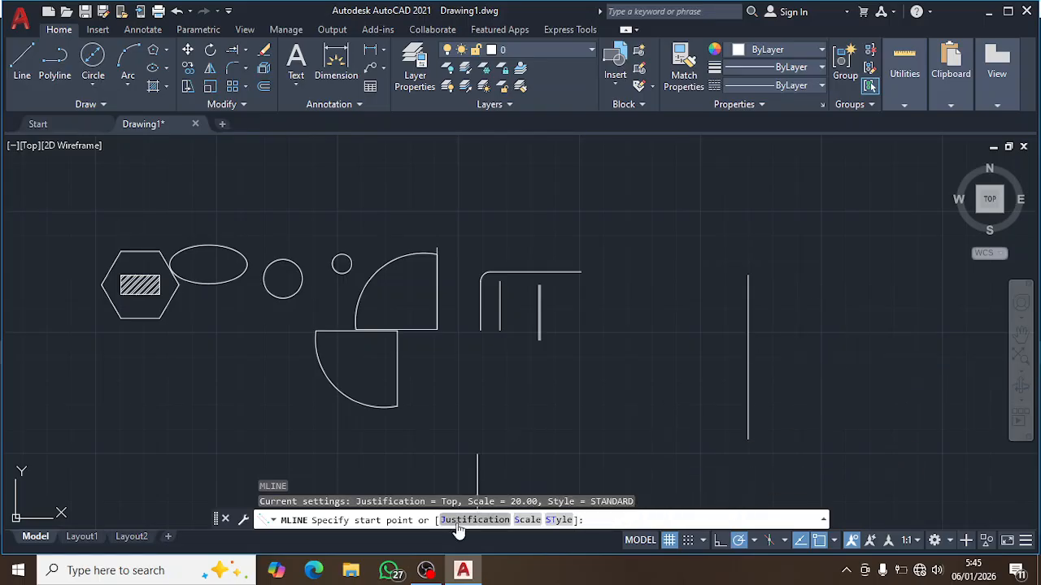
text(j)
key(Return)
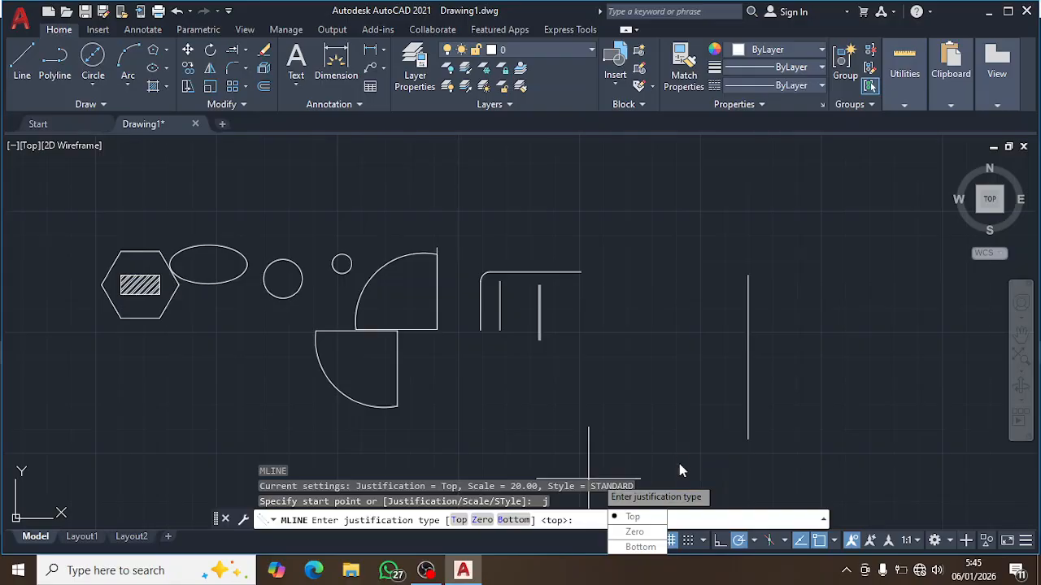
click(658, 517)
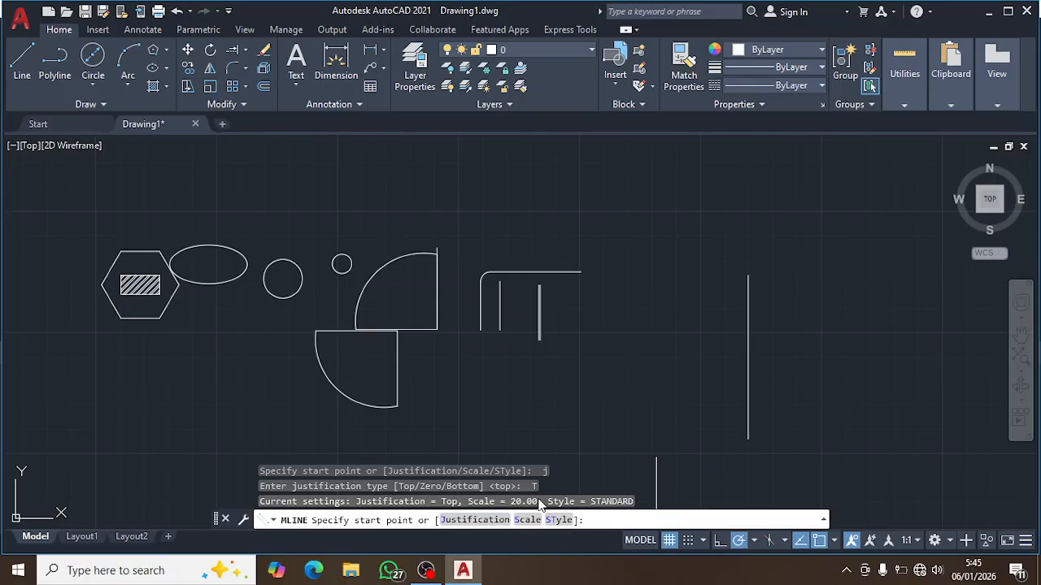
click(748, 275)
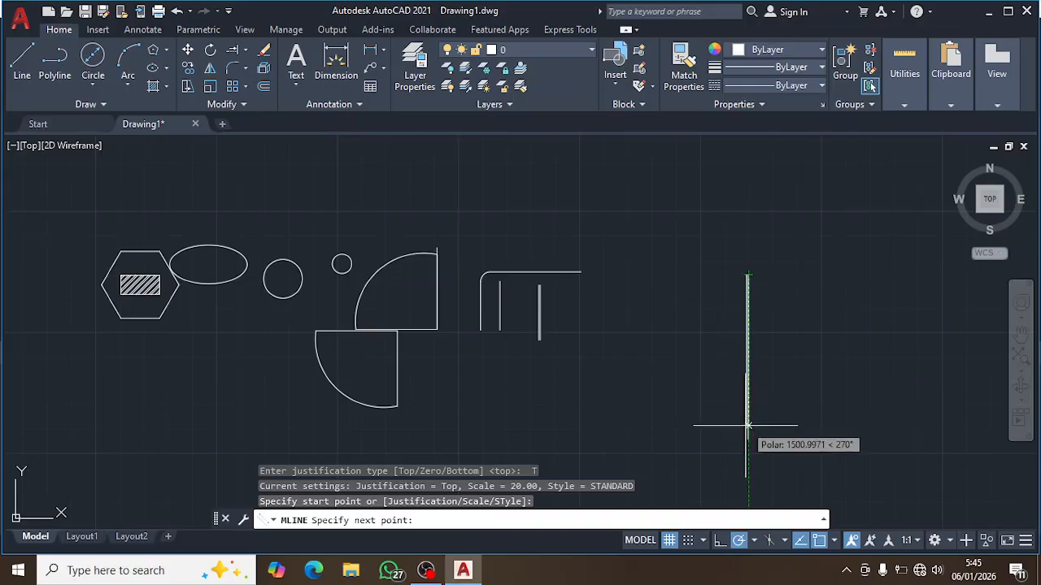
scroll(744, 431, up, 5)
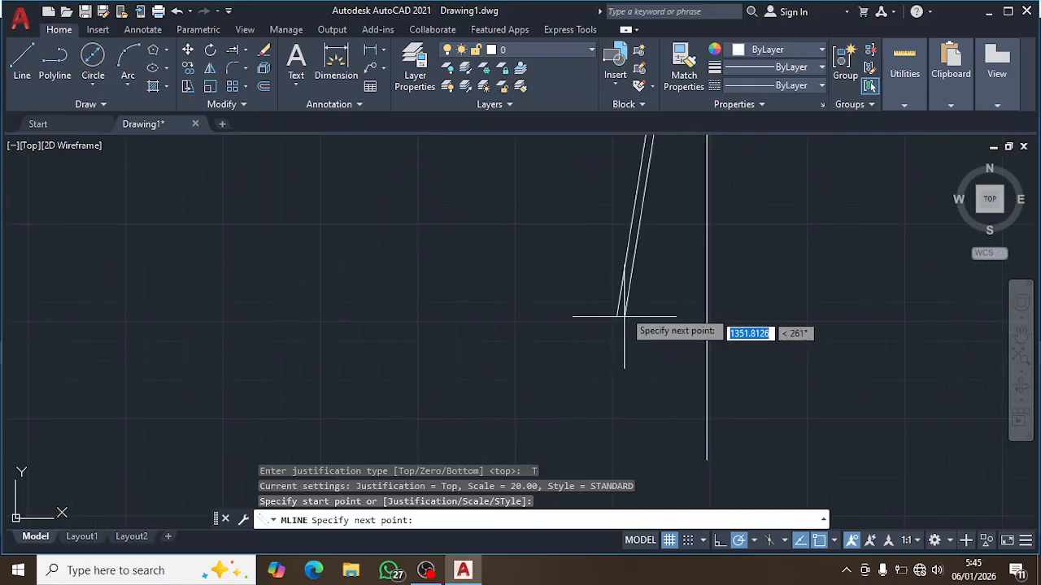
middle_drag(623, 316, 534, 441)
scroll(508, 382, down, 2)
click(496, 307)
key(Escape)
Erase the slanted multiline beside the long vertical line
click(533, 326)
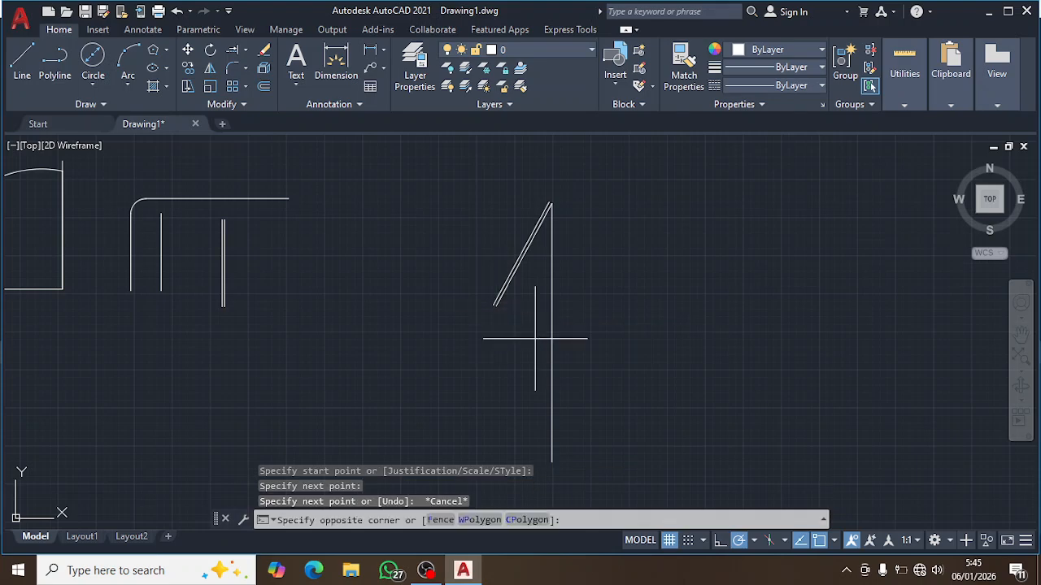
click(448, 239)
key(Delete)
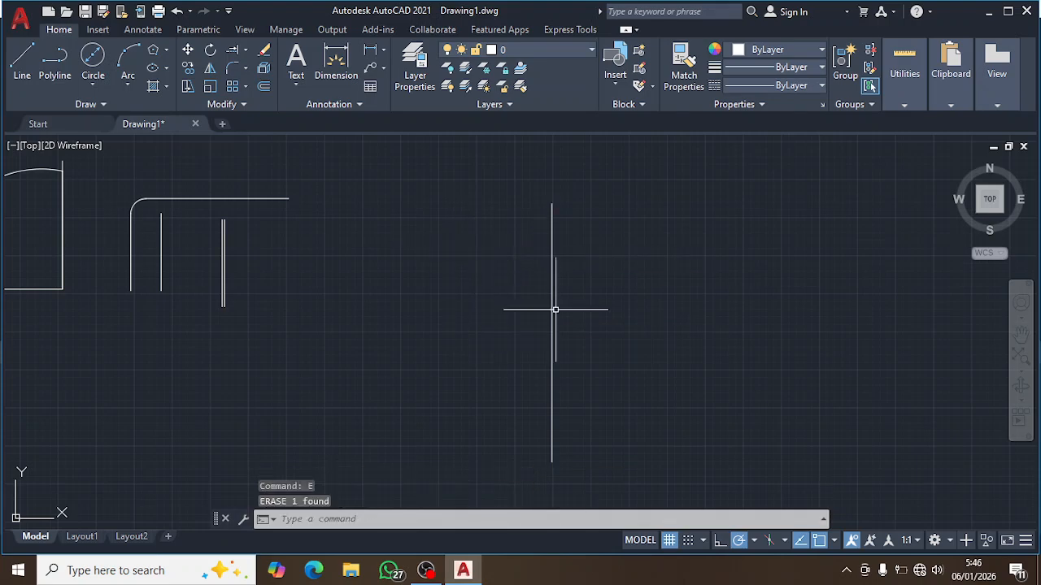
Set the multiline scale to 12
text(ml)
key(Return)
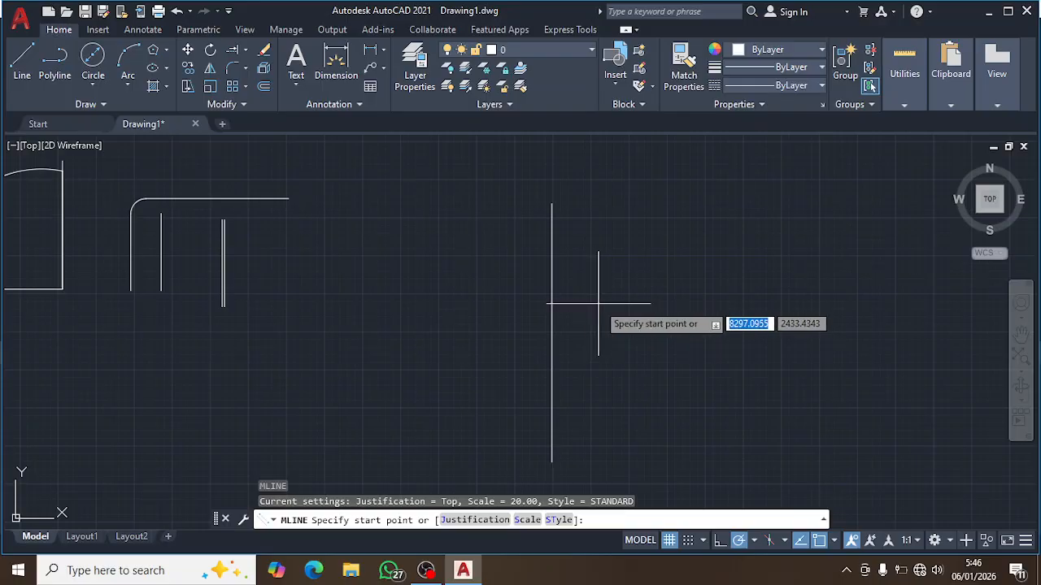
text(s)
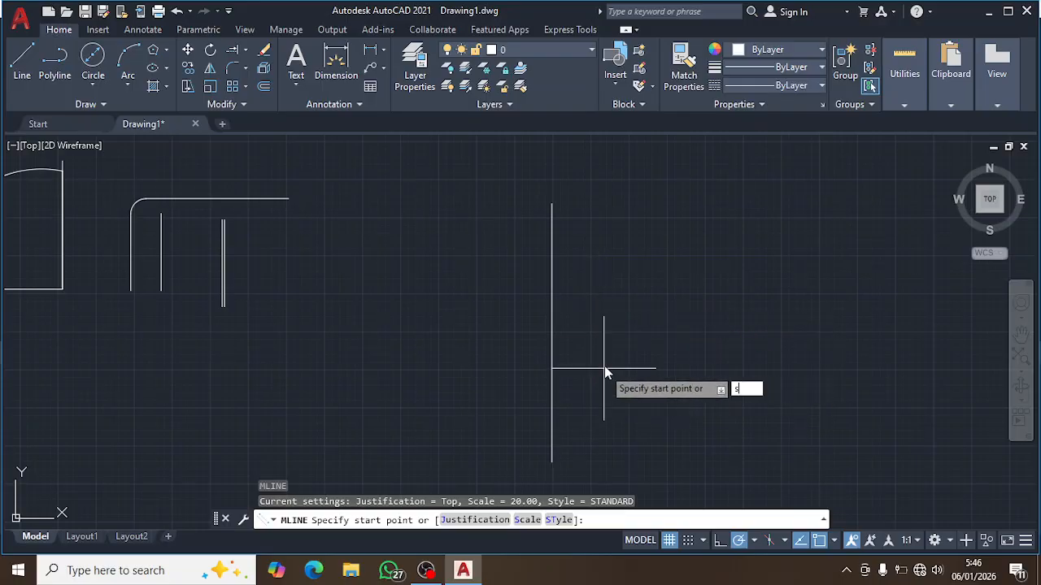
key(Return)
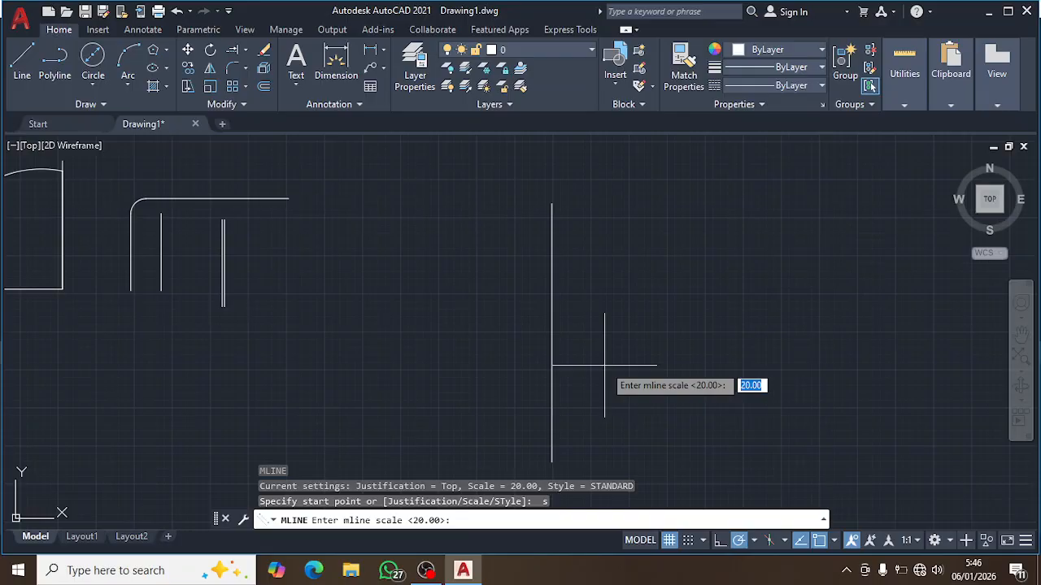
text(12)
key(Return)
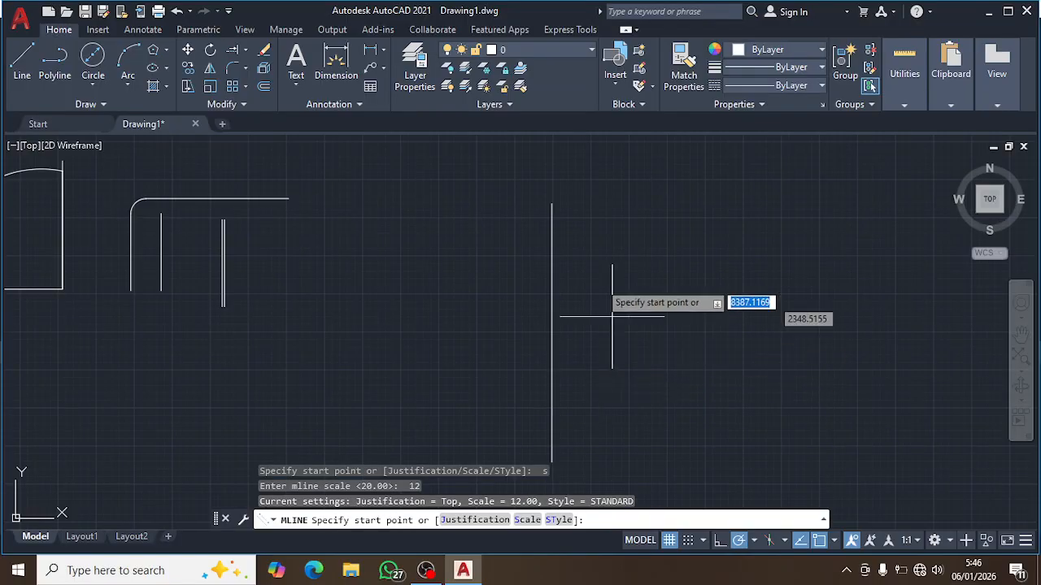
Try to draw a multiline along the long vertical line, from its upper end down to its lower end
click(552, 204)
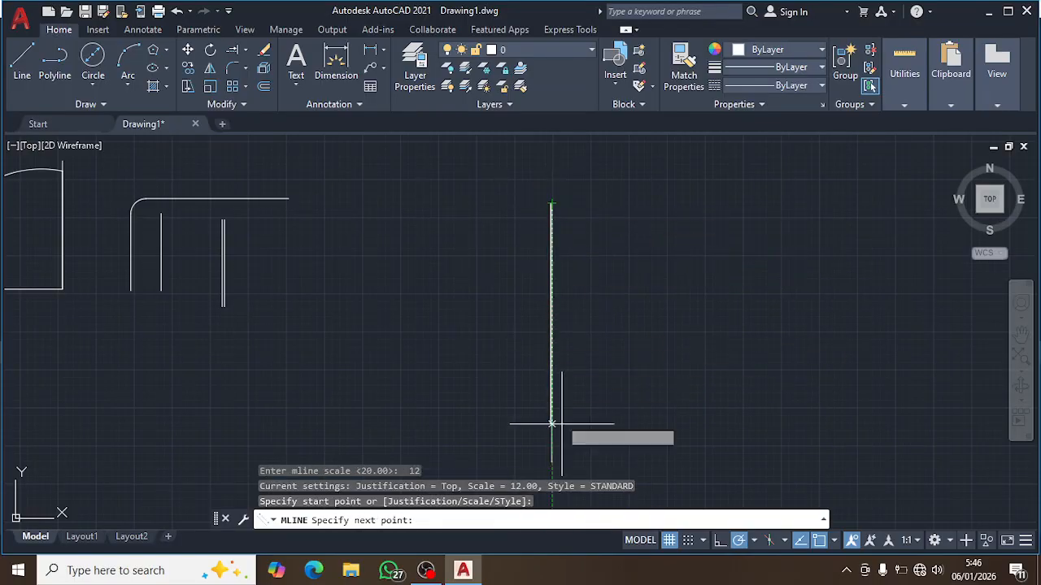
middle_drag(567, 382, 550, 276)
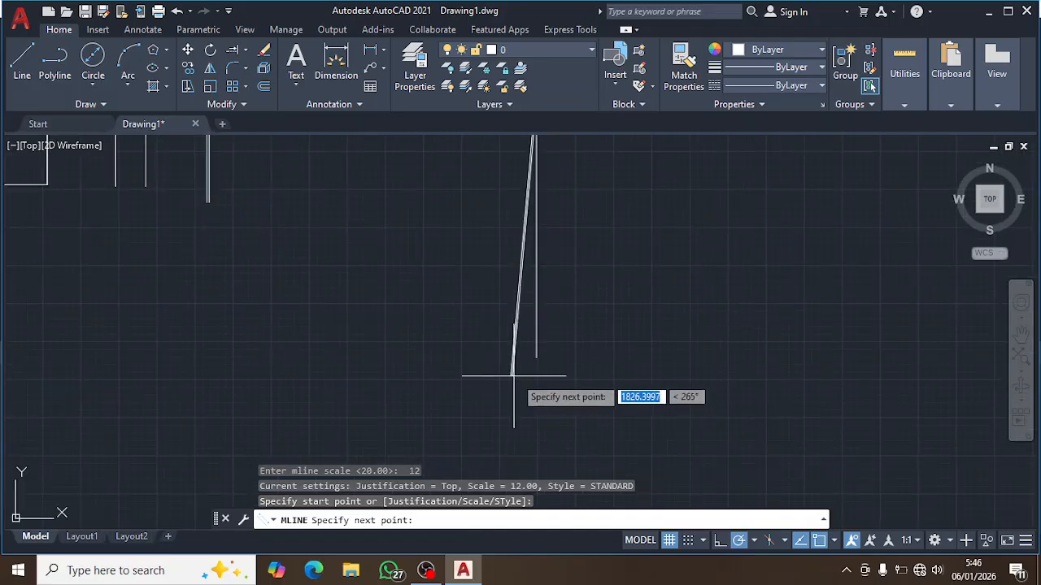
scroll(528, 371, up, 3)
scroll(564, 302, up, 3)
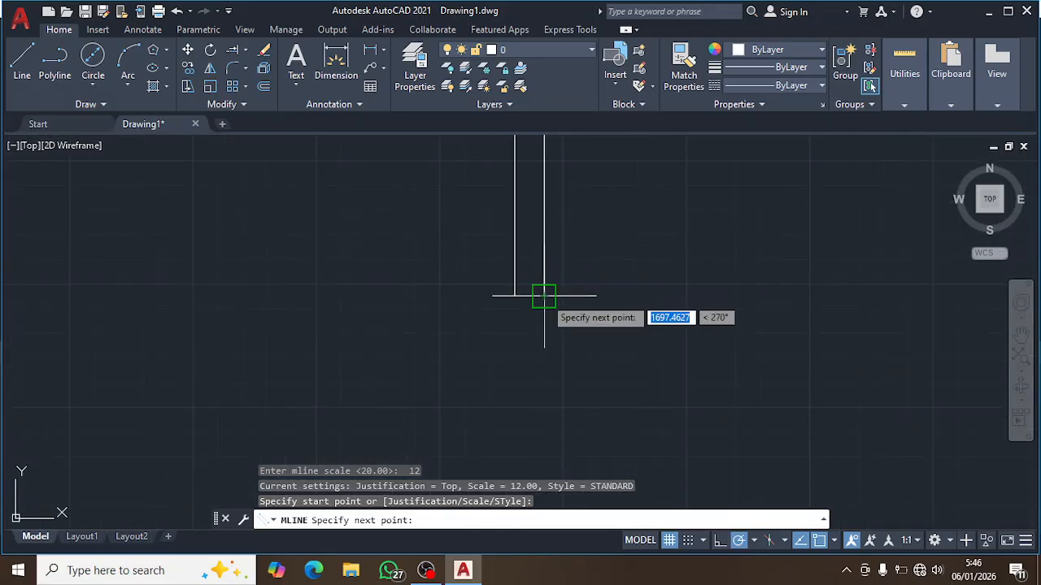
scroll(544, 296, down, 3)
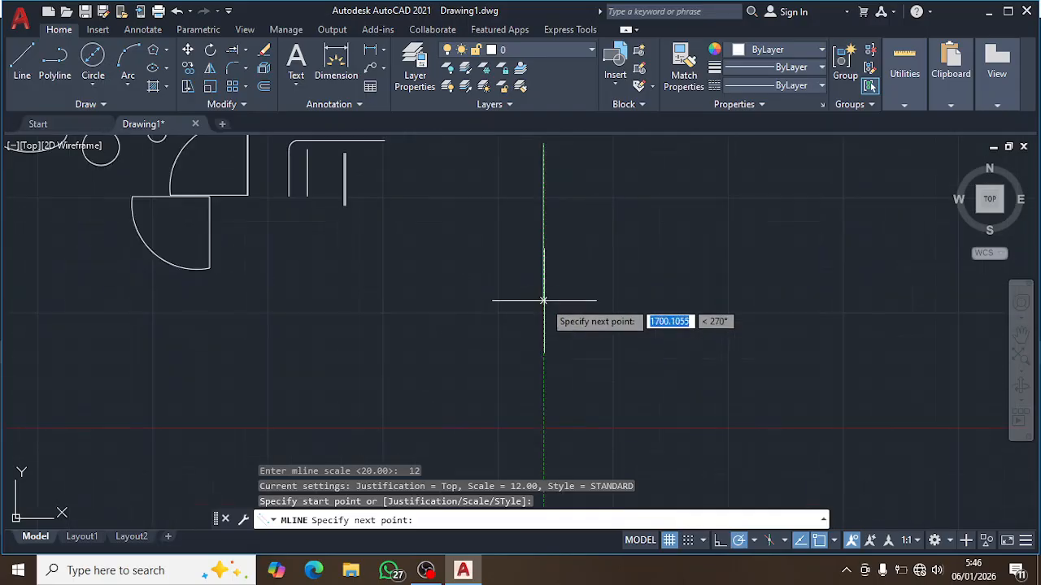
scroll(540, 282, up, 4)
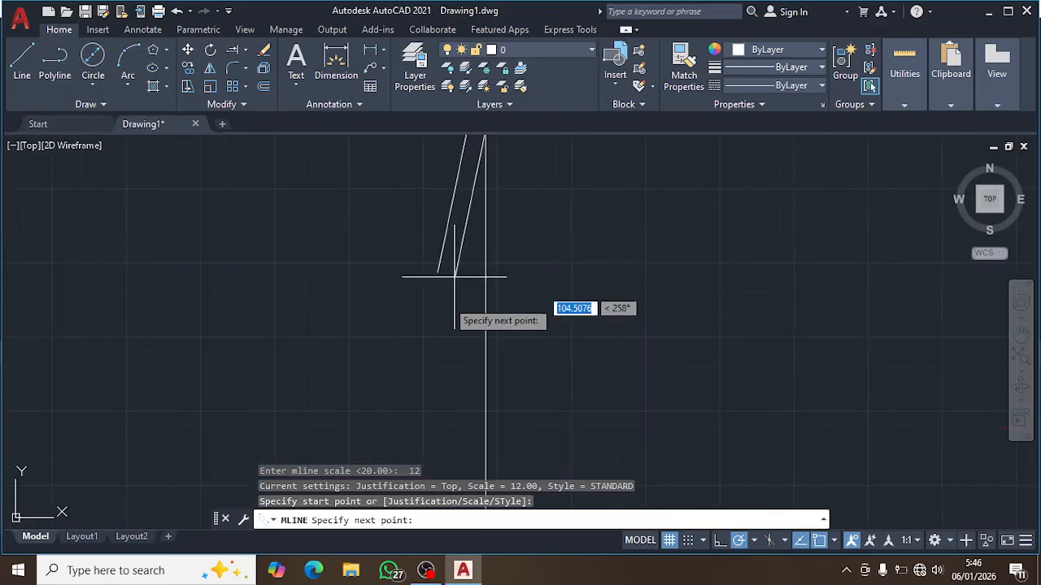
key(Escape)
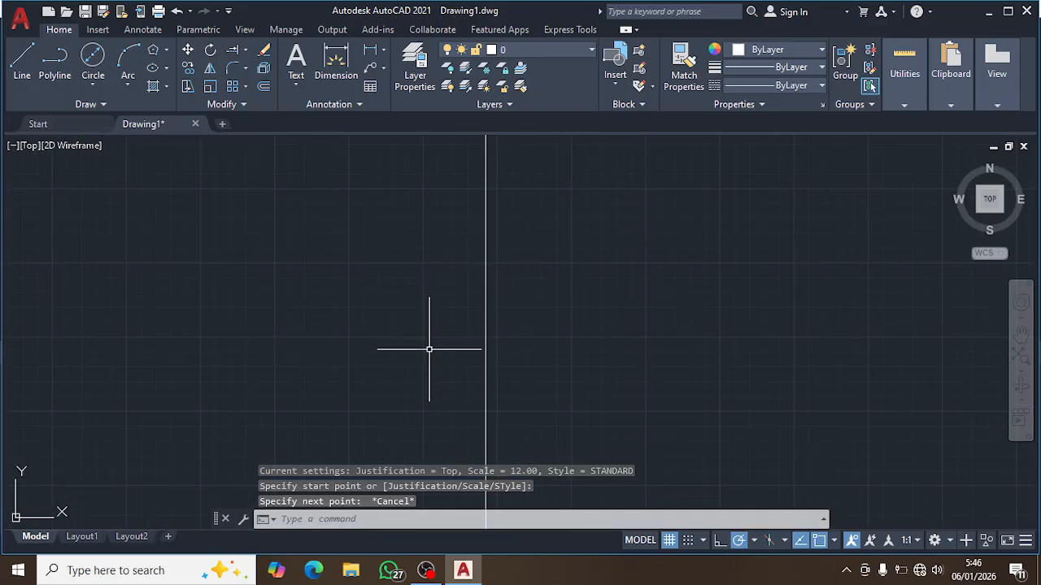
scroll(436, 349, down, 2)
key(Return)
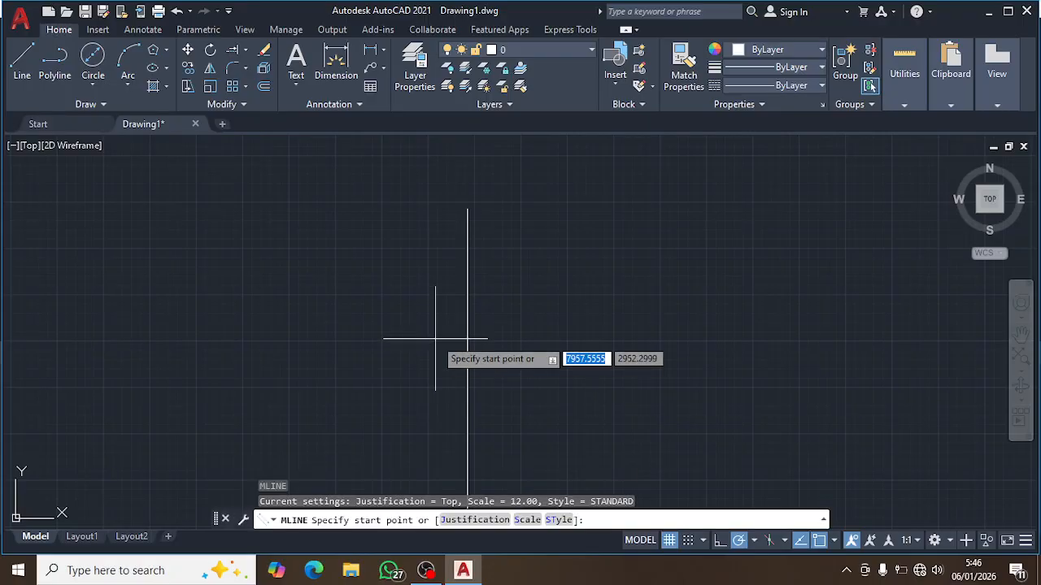
text(s)
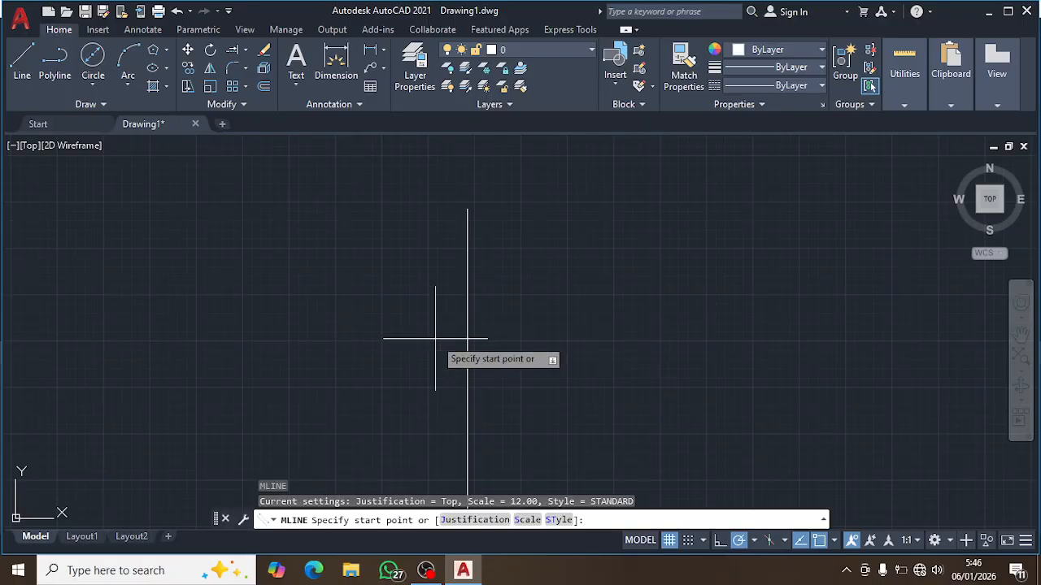
key(Return)
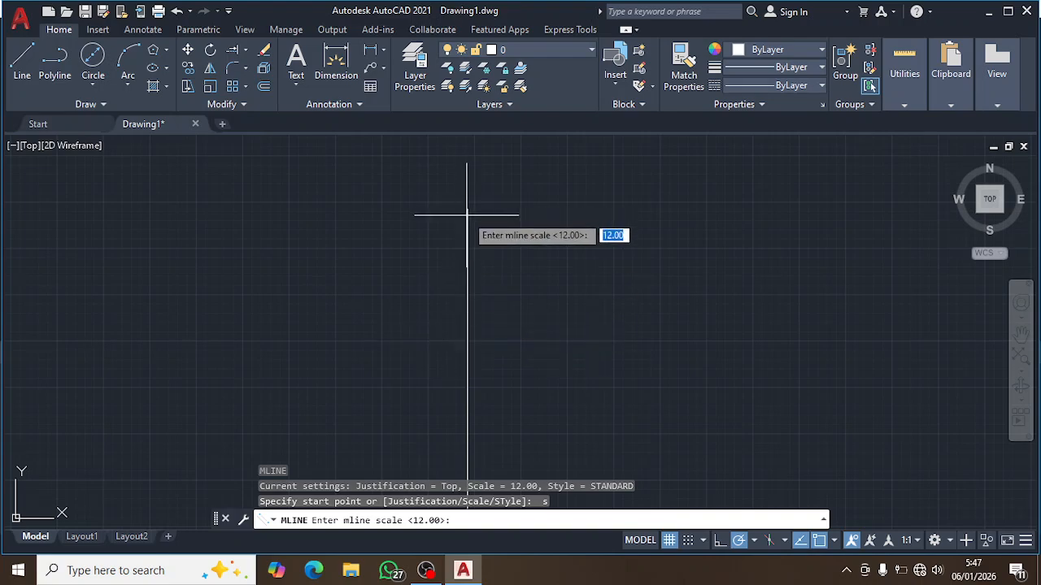
text(12)
key(Return)
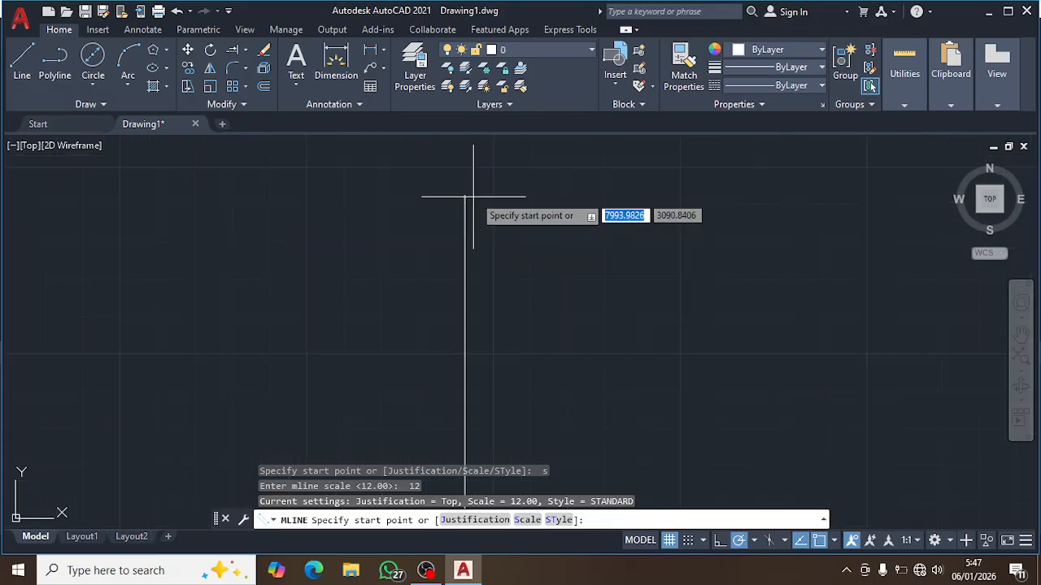
click(465, 194)
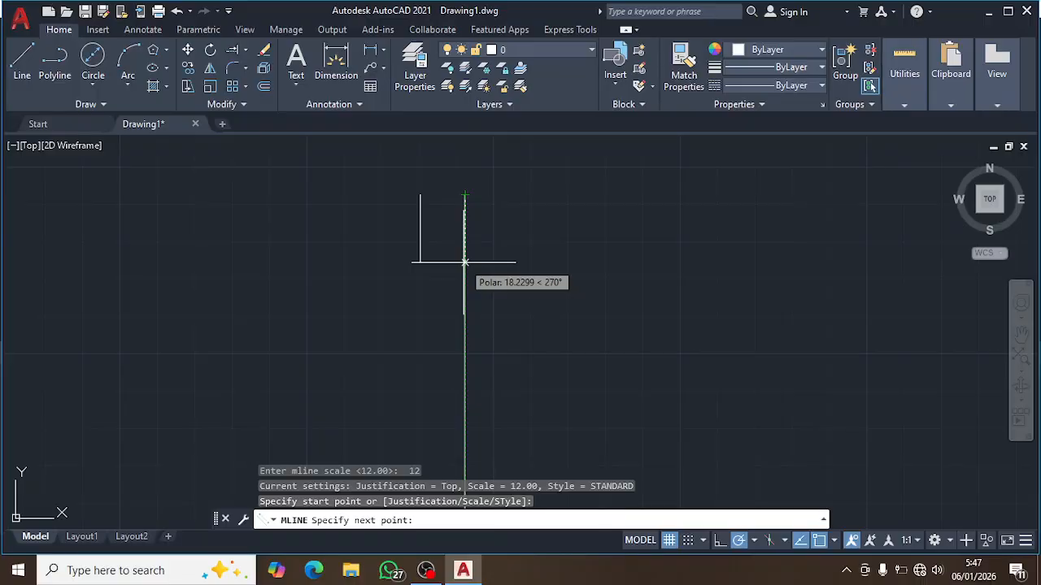
key(Escape)
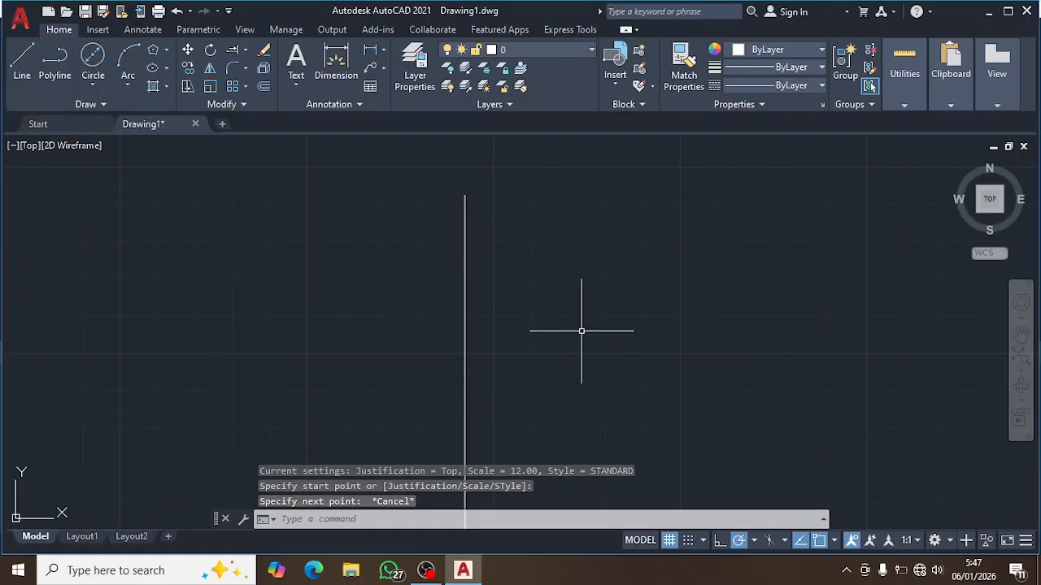
key(Return)
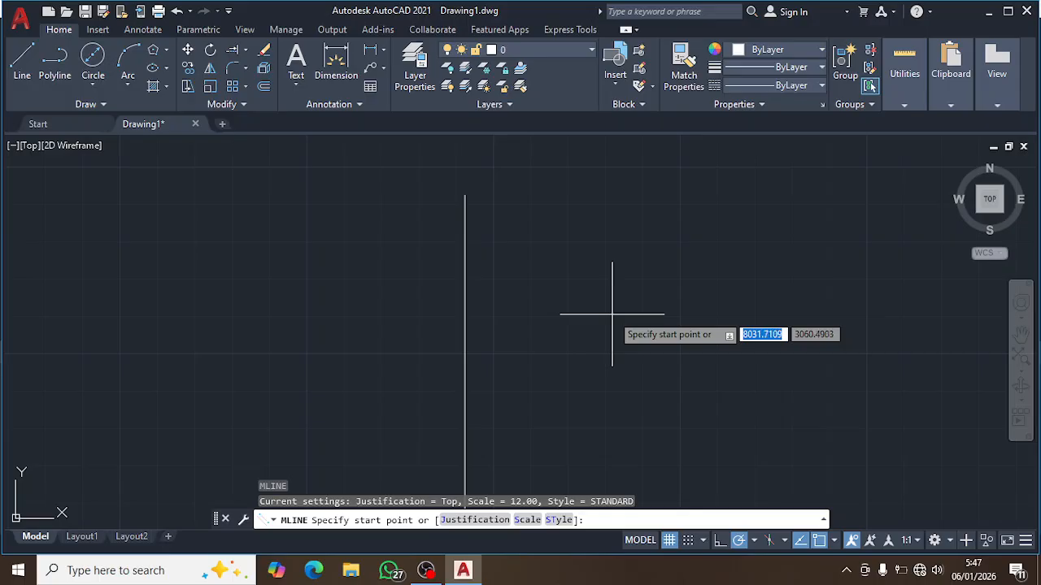
text(s)
key(Return)
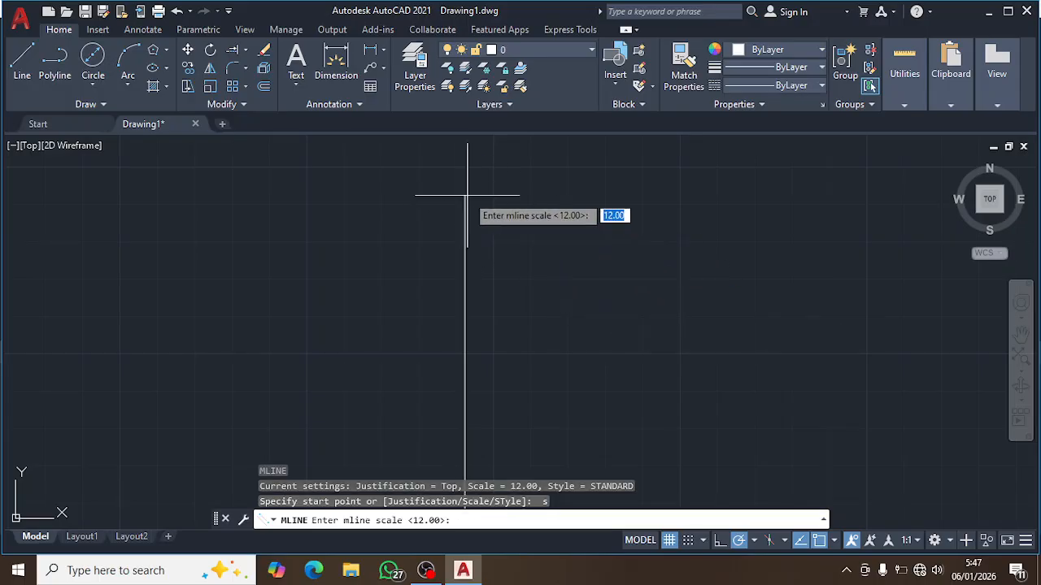
text(12)
key(Return)
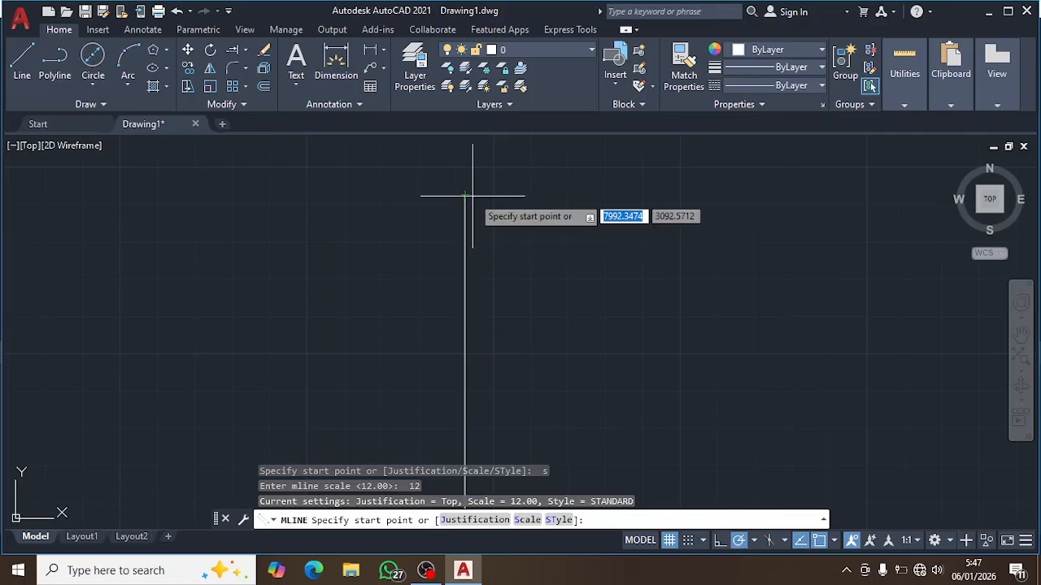
click(465, 195)
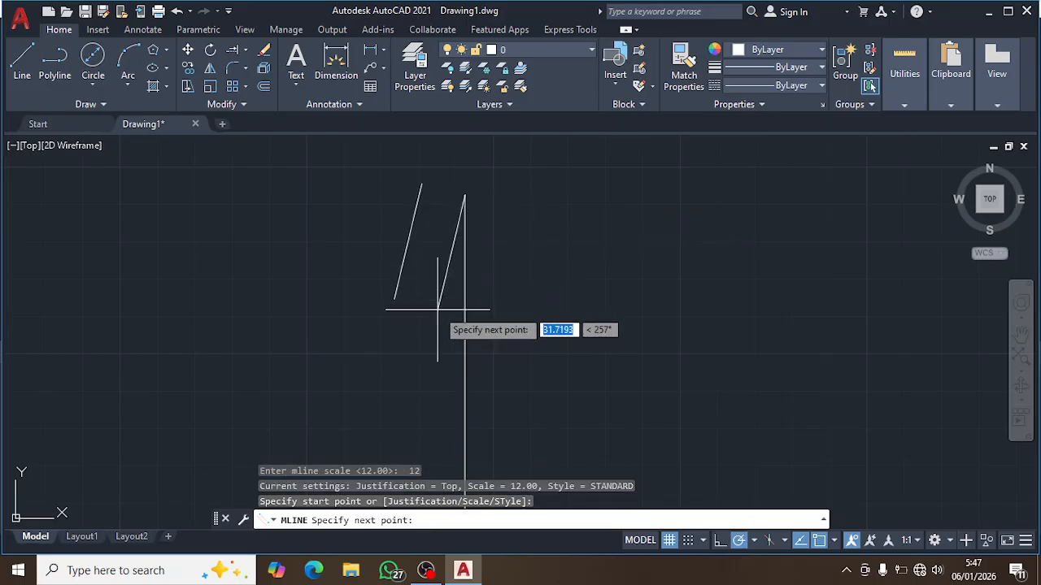
key(Escape)
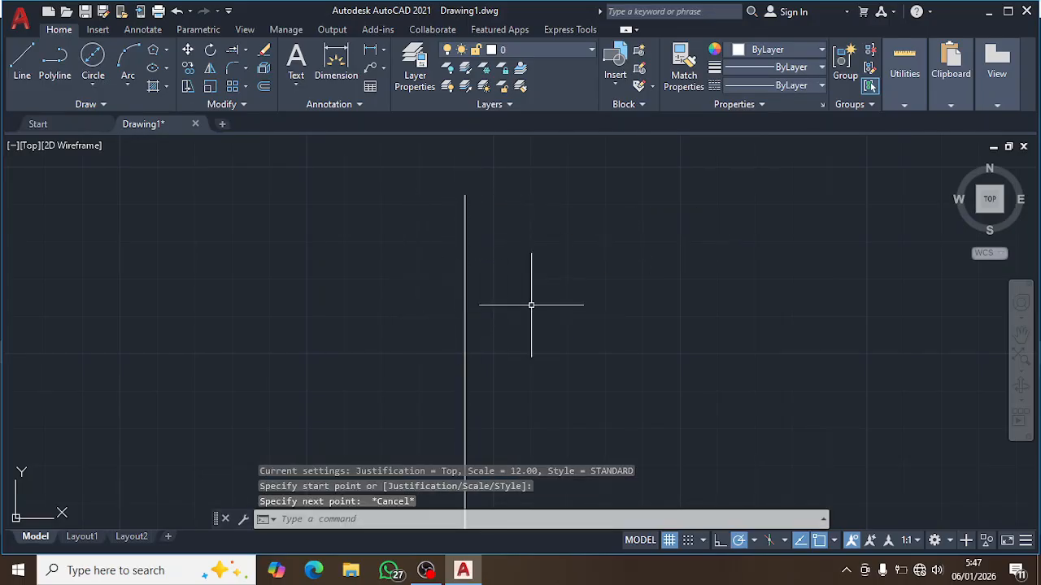
Try to set the multiline style to 12
text(ml)
key(Return)
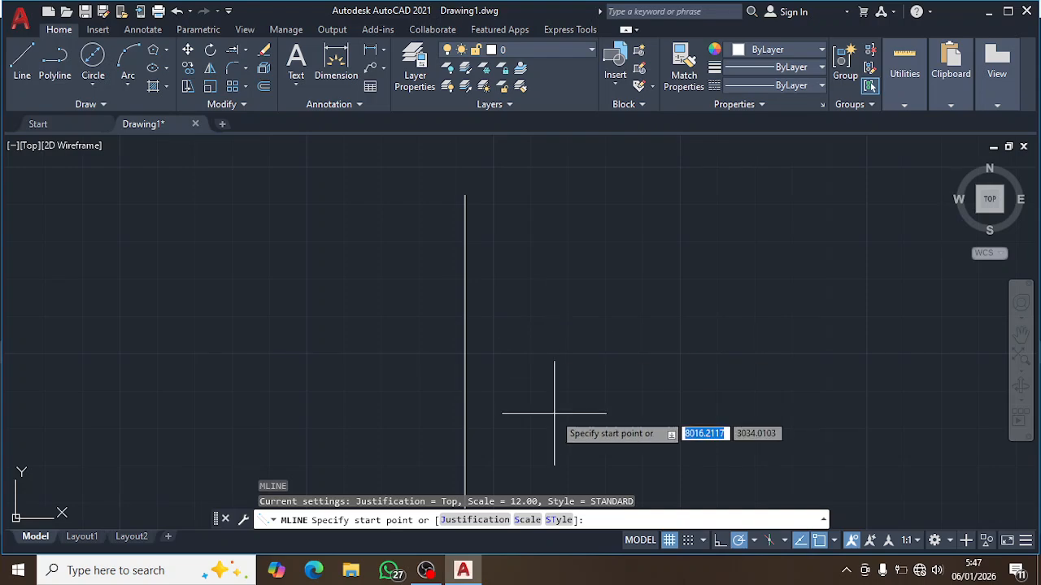
text(s)
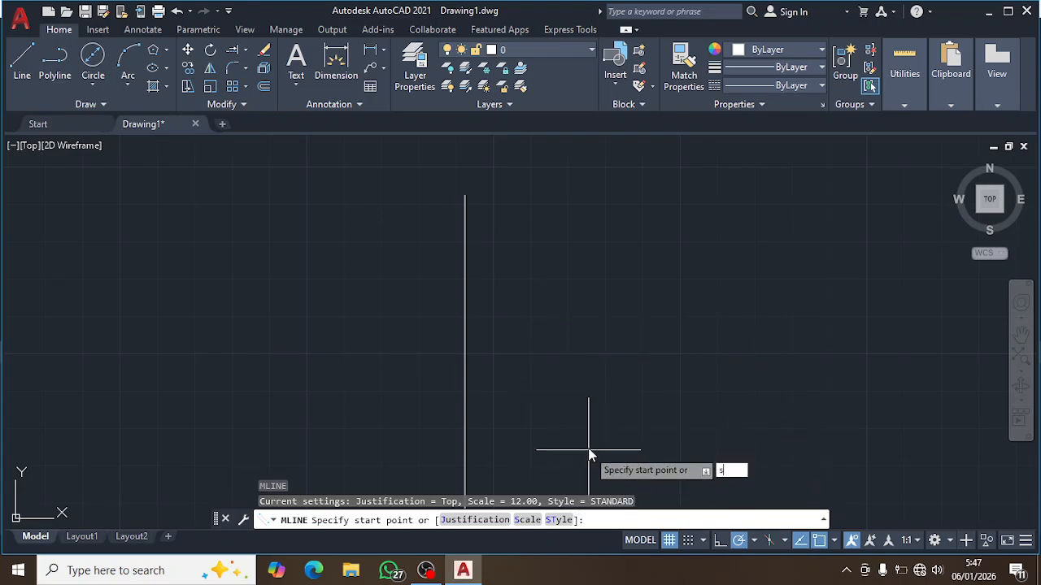
text(t)
key(Return)
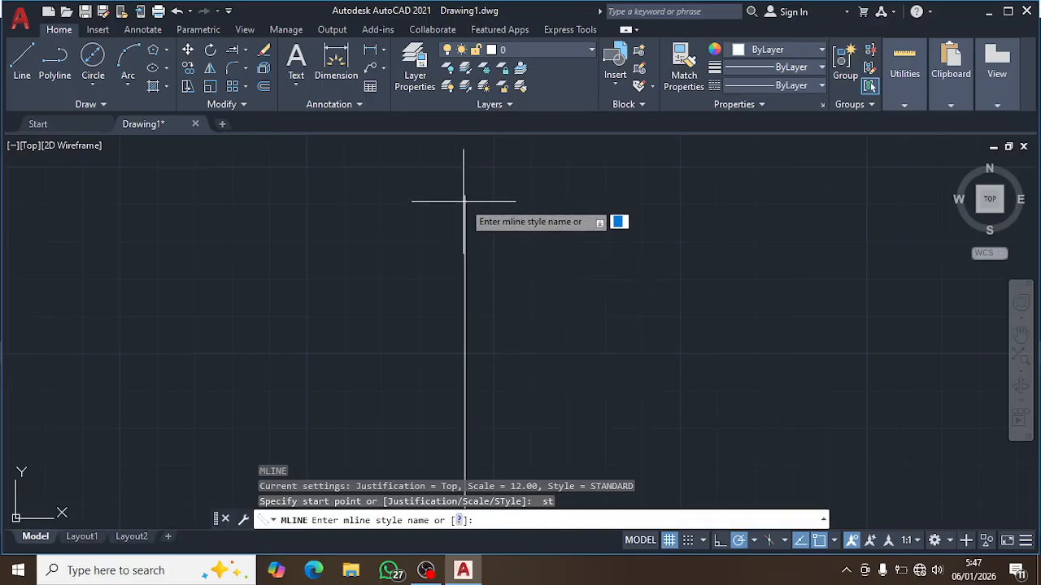
text(12)
key(Return)
key(Escape)
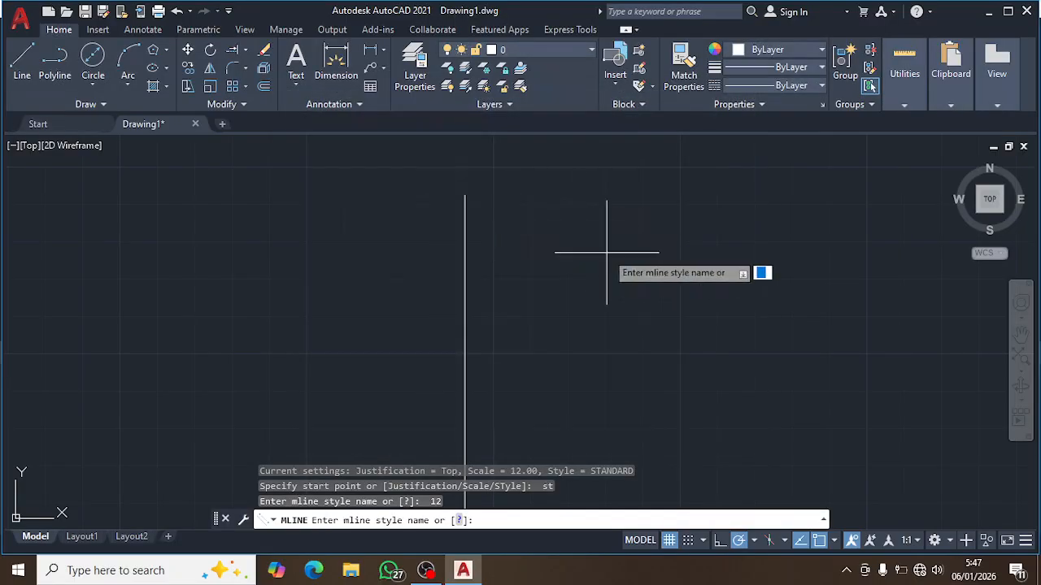
key(Escape)
text(ml)
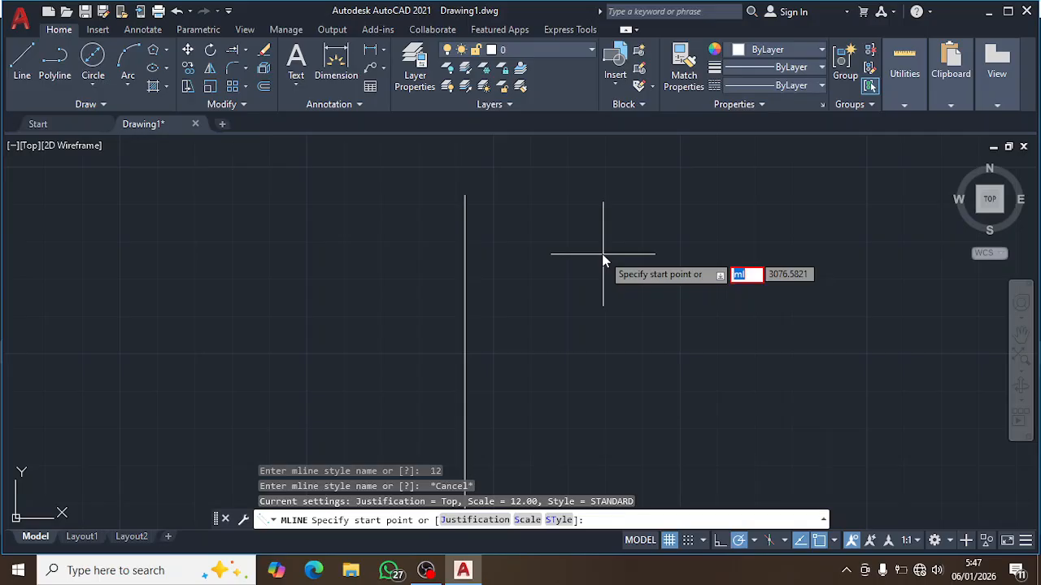
key(Escape)
key(Escape)
key(Escape)
Set the multiline justification to Zero and try starting a multiline from the long vertical line's upper end
text(ml)
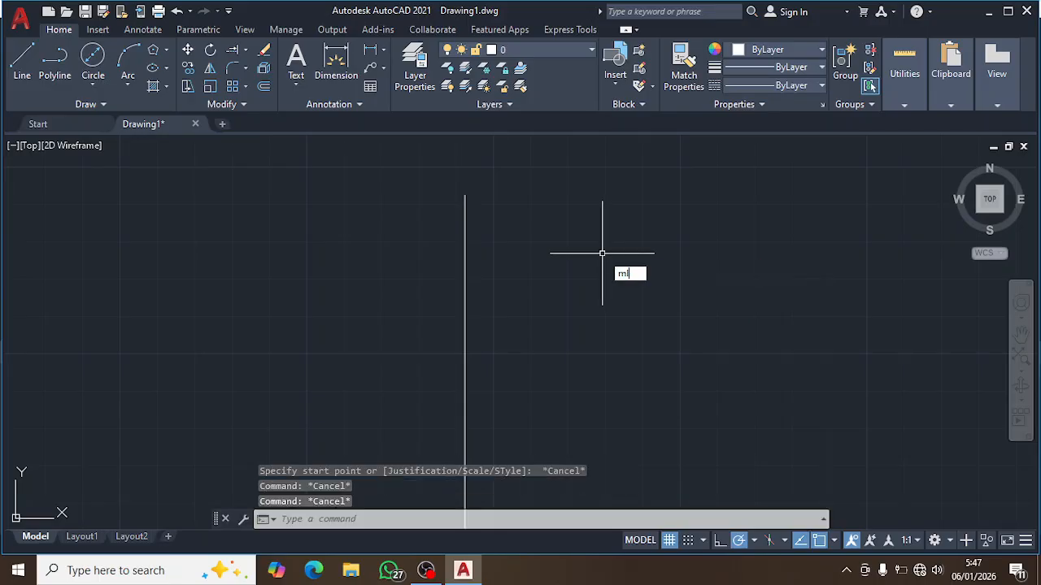
key(Return)
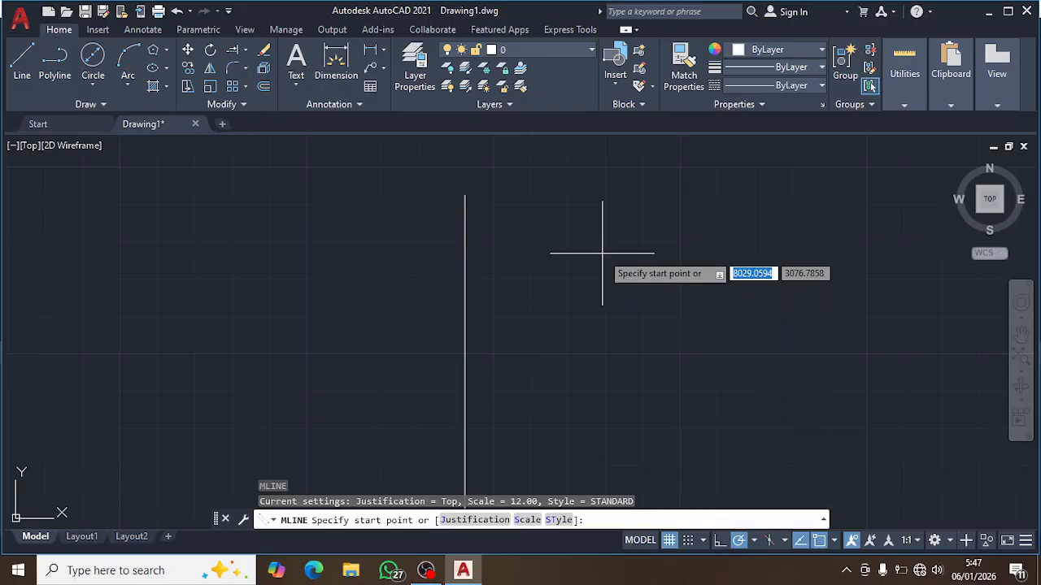
text(j)
key(Return)
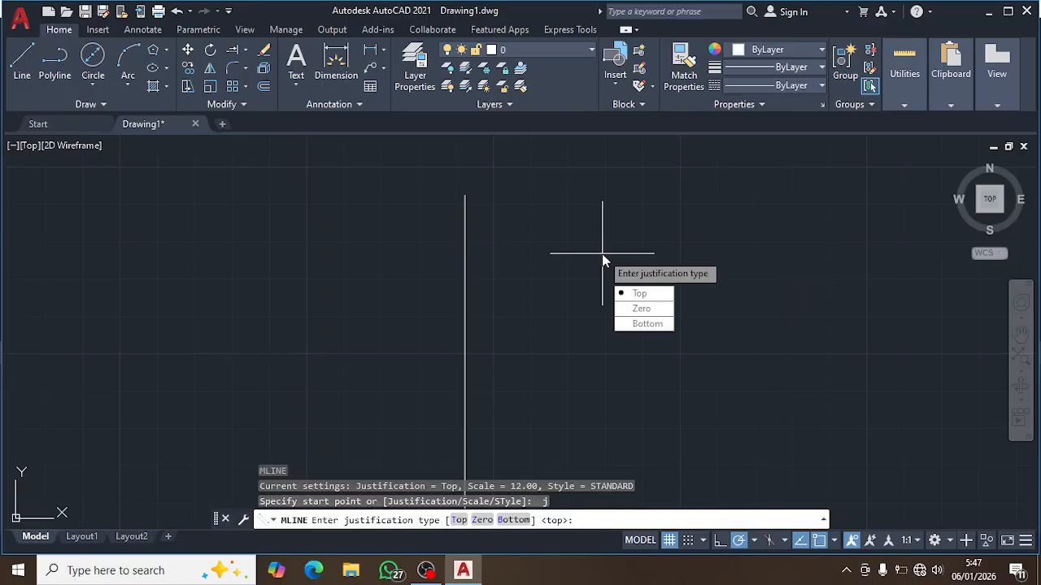
text(z)
key(Return)
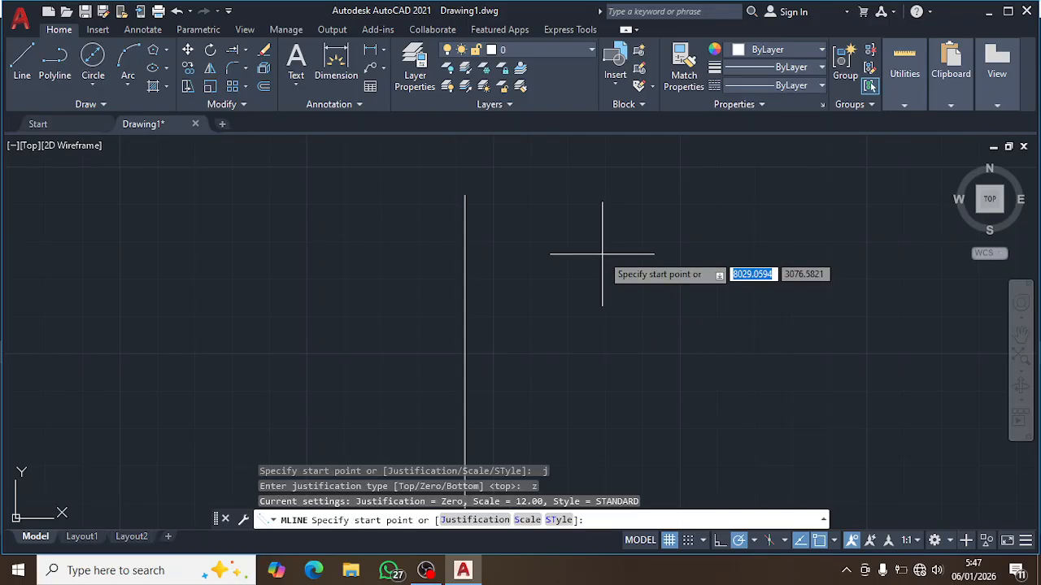
click(464, 196)
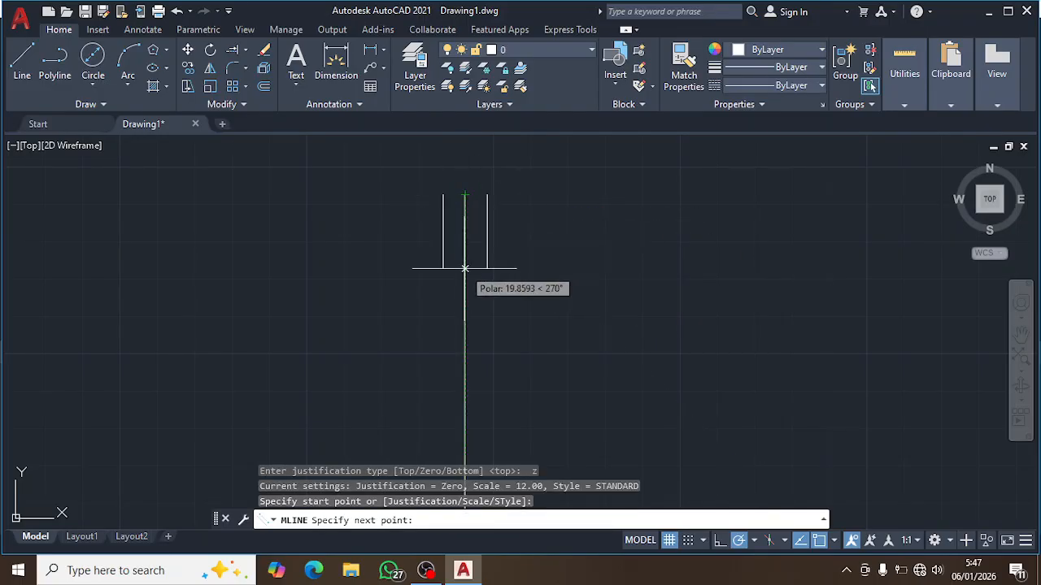
key(Escape)
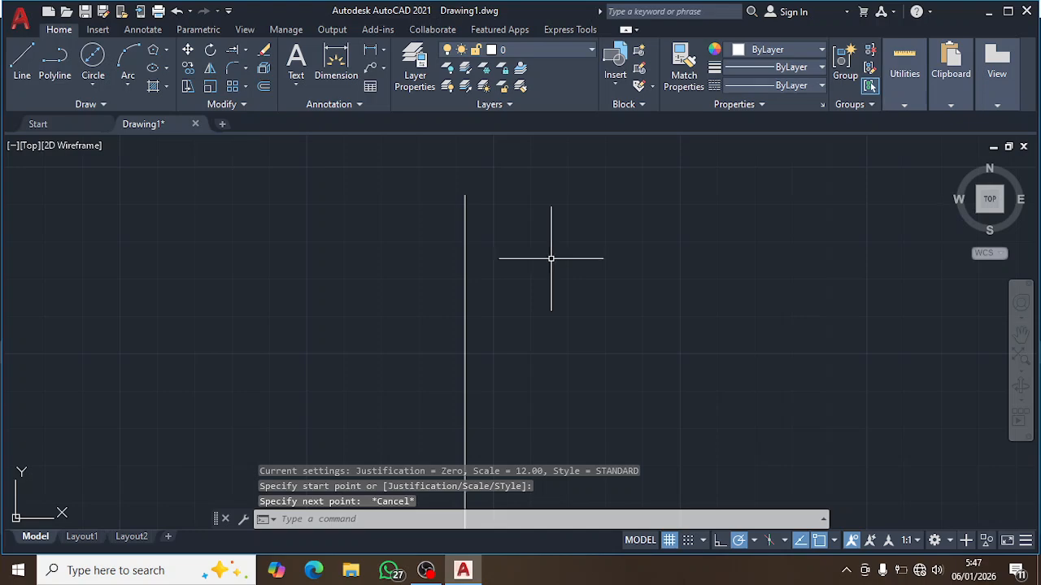
Draw a multiline with Zero justification along the long vertical line, from its upper end to its lower end
text(ml)
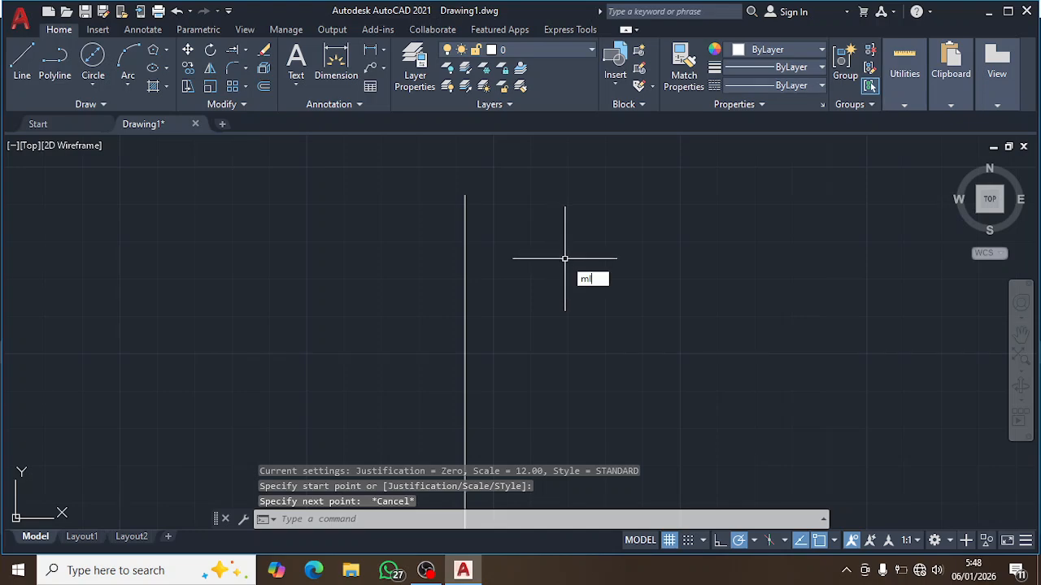
key(Return)
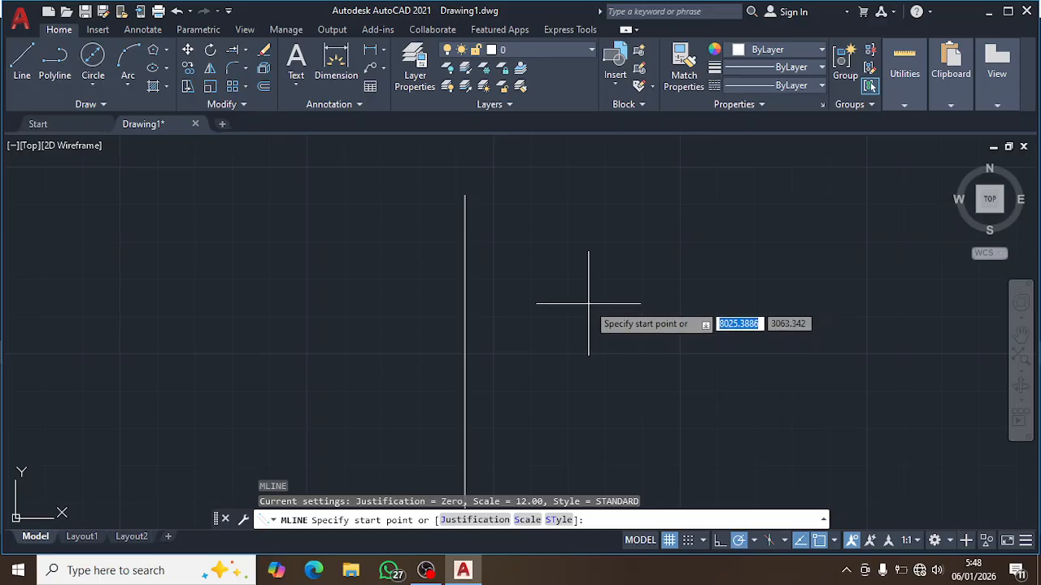
text(j)
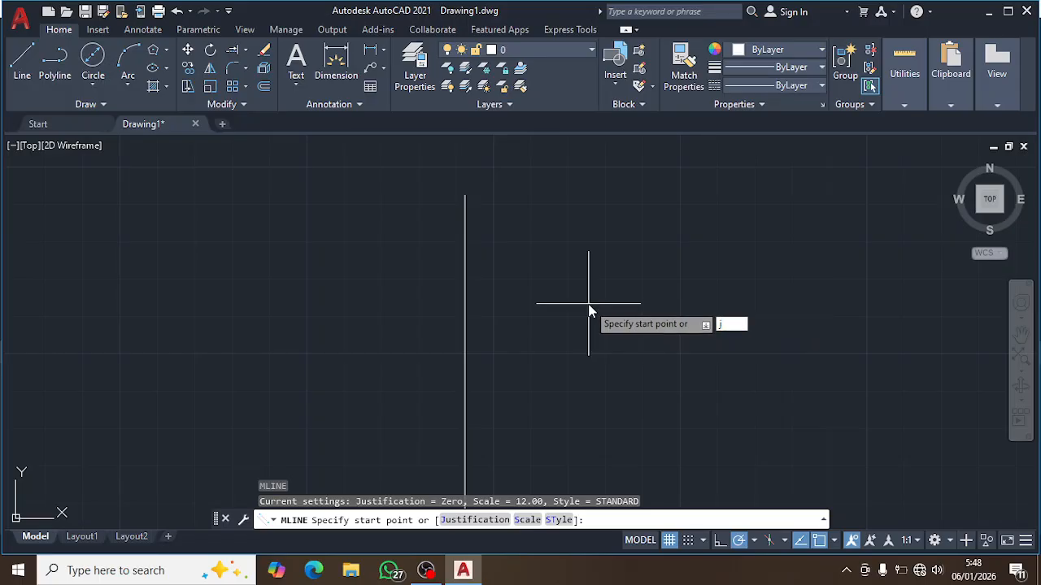
key(Return)
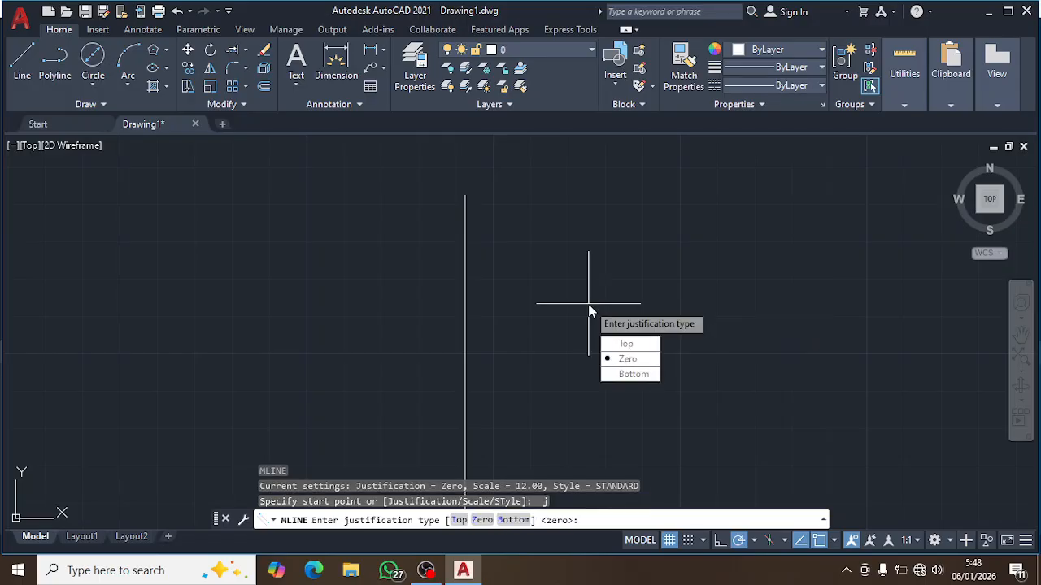
click(627, 358)
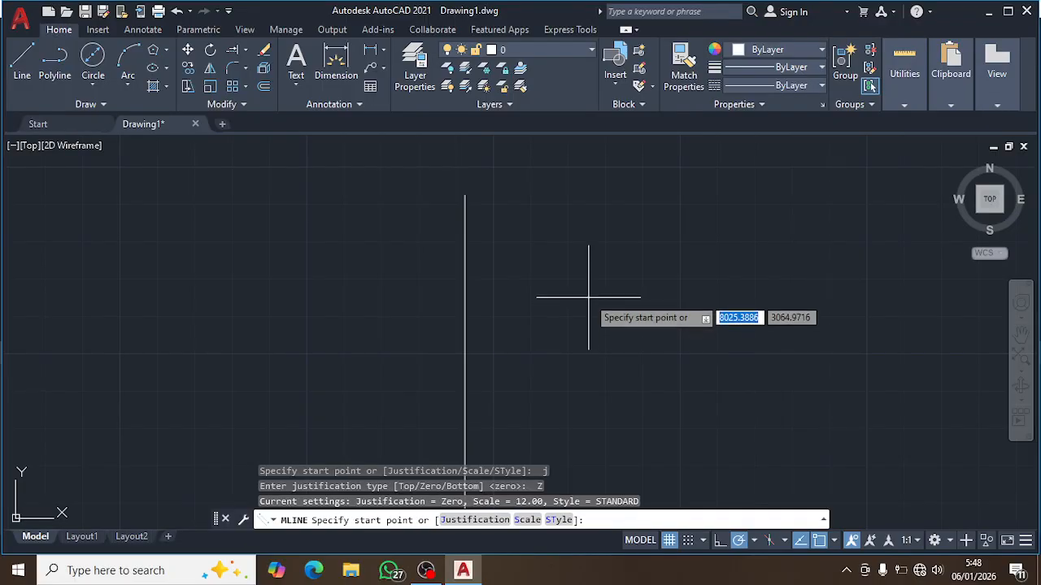
click(465, 195)
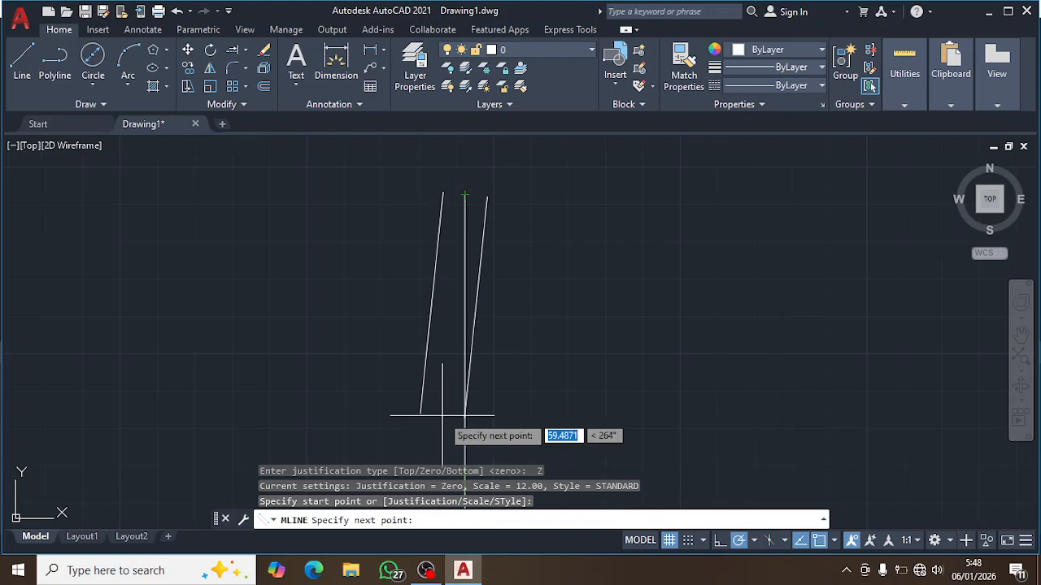
scroll(465, 423, down, 5)
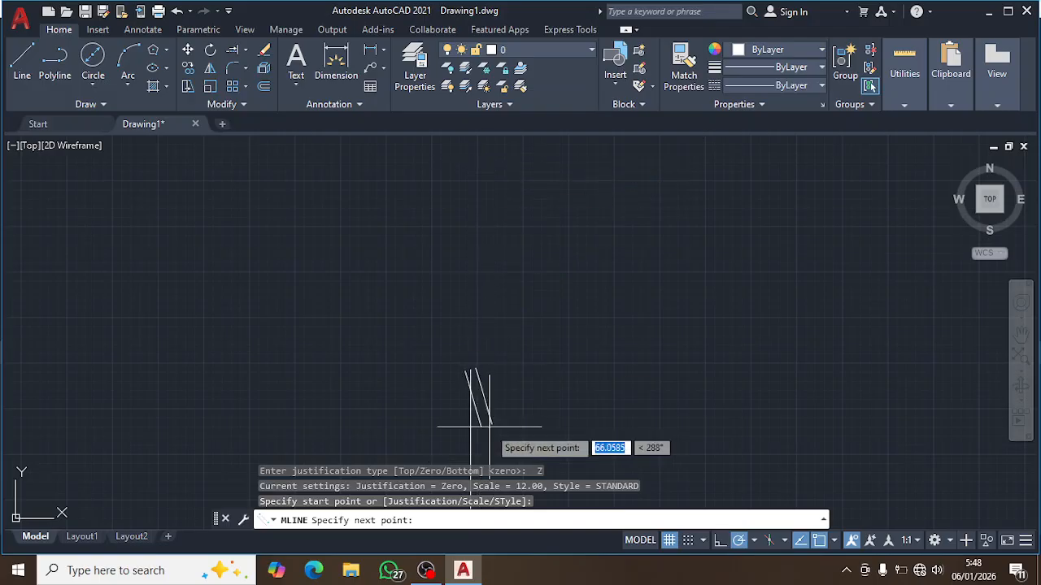
mouse_move(501, 412)
middle_down()
mouse_move(455, 304)
mouse_move(487, 169)
middle_up()
middle_drag(502, 446, 493, 248)
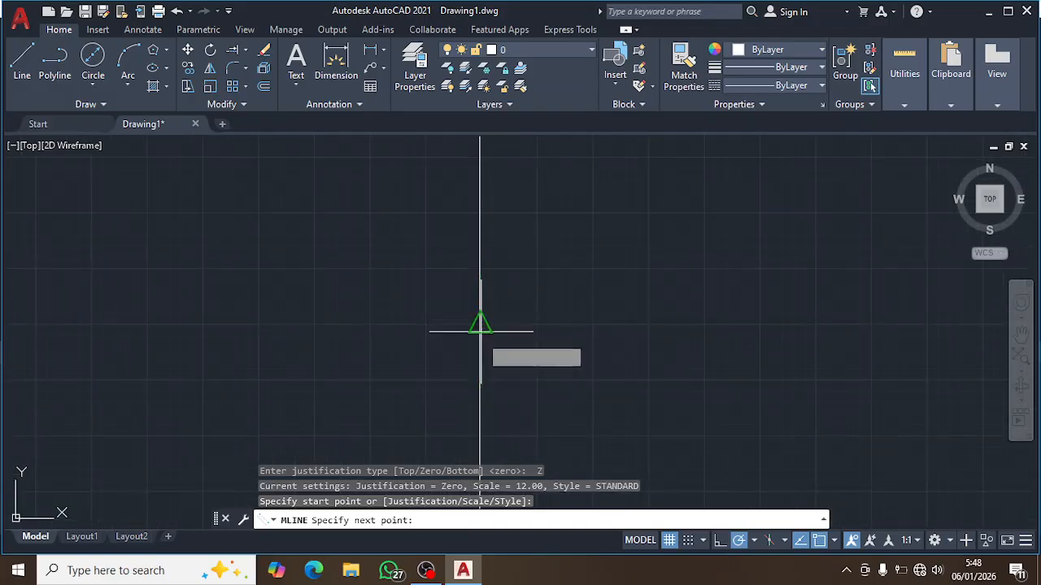
scroll(481, 332, down, 5)
middle_drag(517, 377, 452, 458)
scroll(471, 270, up, 4)
scroll(479, 208, up, 5)
scroll(452, 458, down, 3)
scroll(489, 317, down, 4)
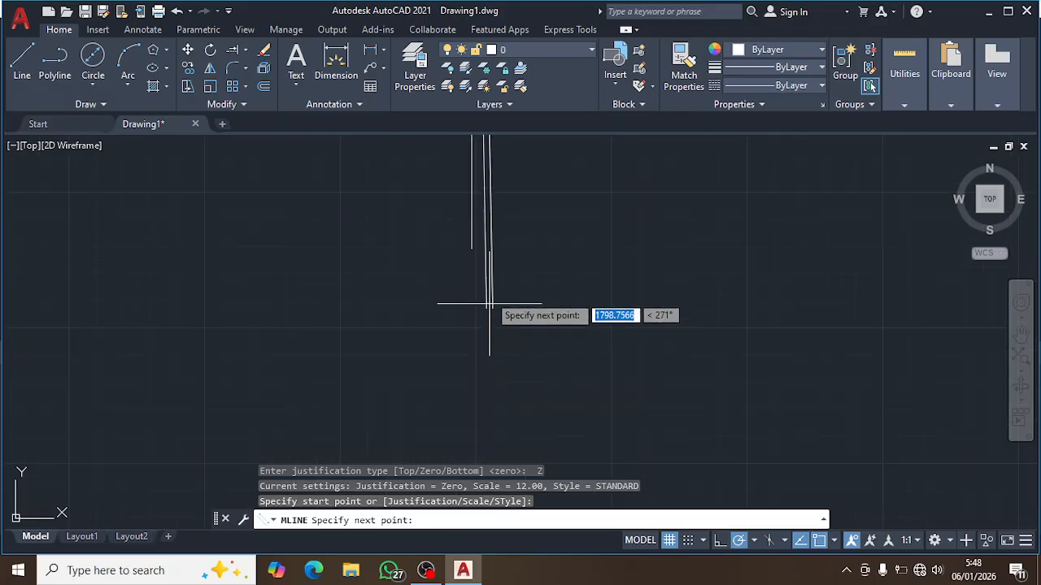
scroll(486, 228, up, 6)
click(428, 310)
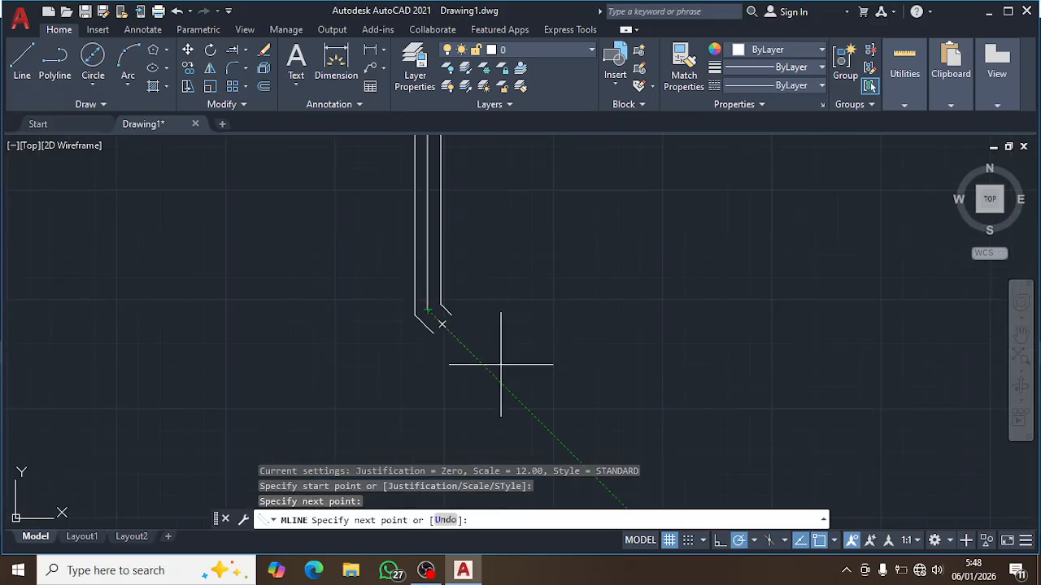
key(Return)
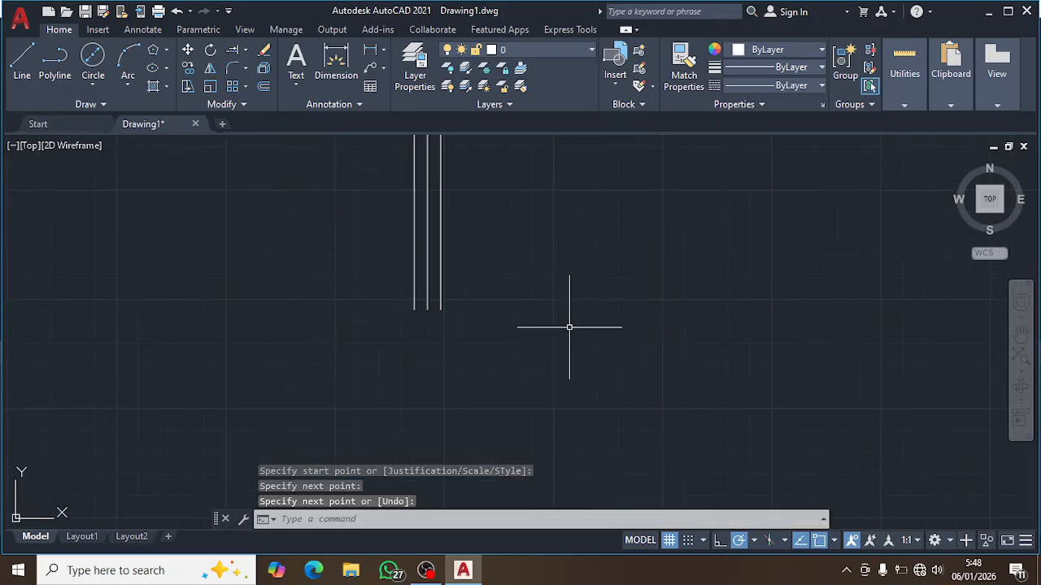
Examine how the multiline is centred on the long vertical line, from its lower end up to its upper end
middle_drag(482, 274, 472, 353)
scroll(471, 353, down, 3)
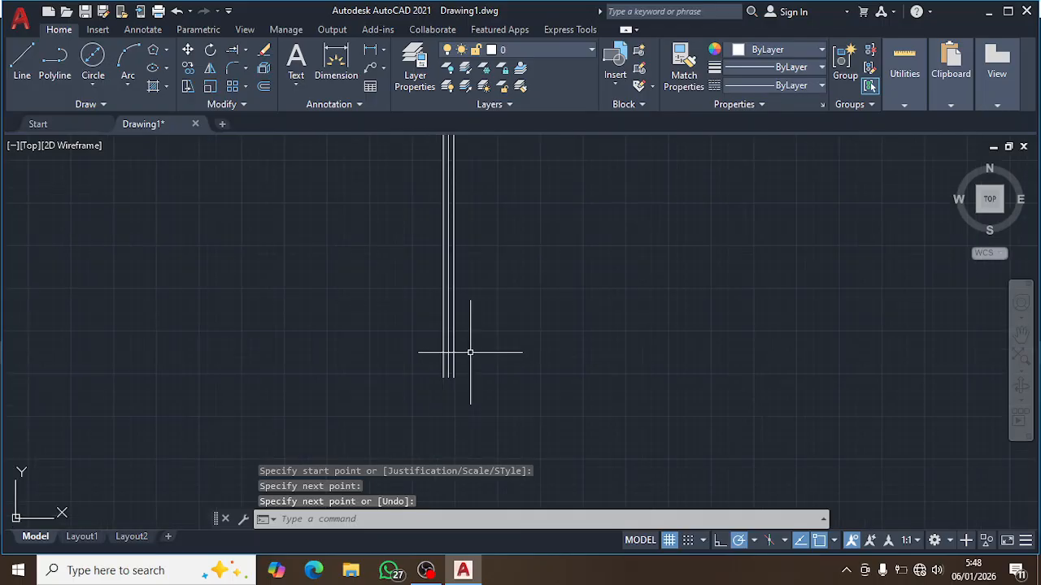
scroll(480, 295, up, 1)
scroll(481, 274, down, 4)
scroll(424, 218, up, 4)
middle_drag(424, 218, 404, 309)
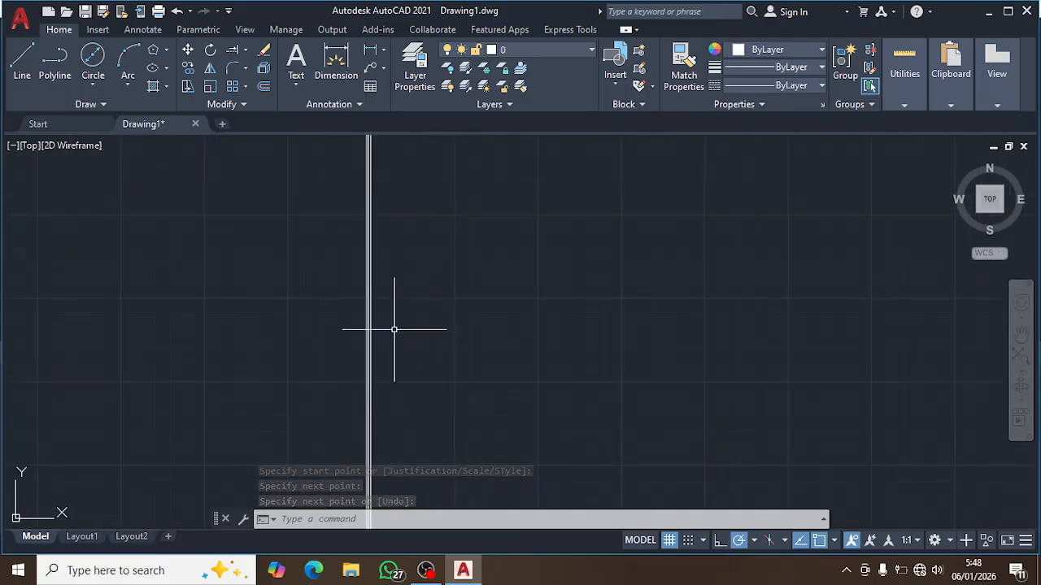
middle_drag(383, 244, 397, 391)
scroll(381, 263, down, 1)
scroll(455, 274, up, 2)
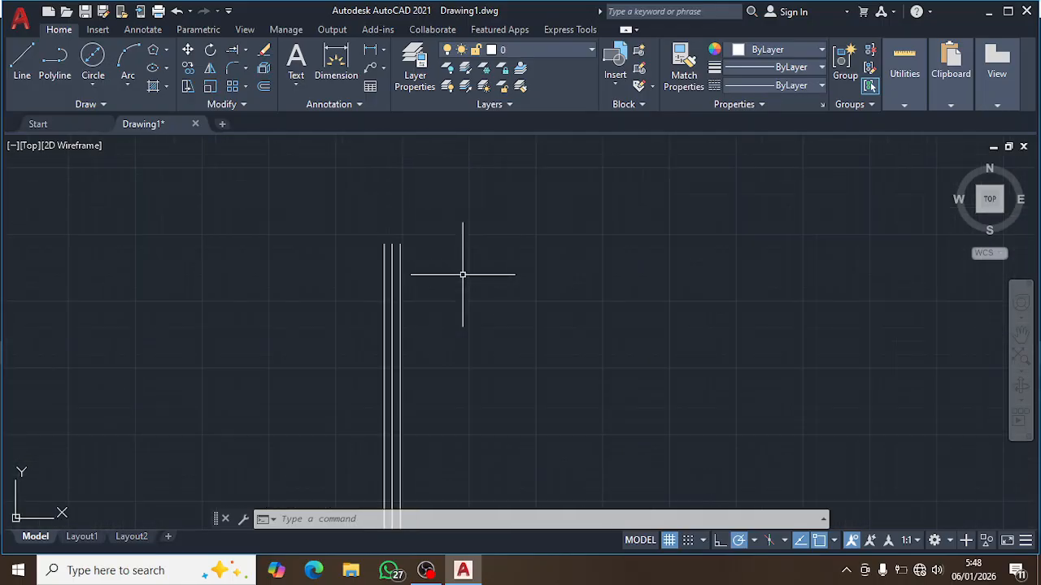
scroll(350, 258, up, 1)
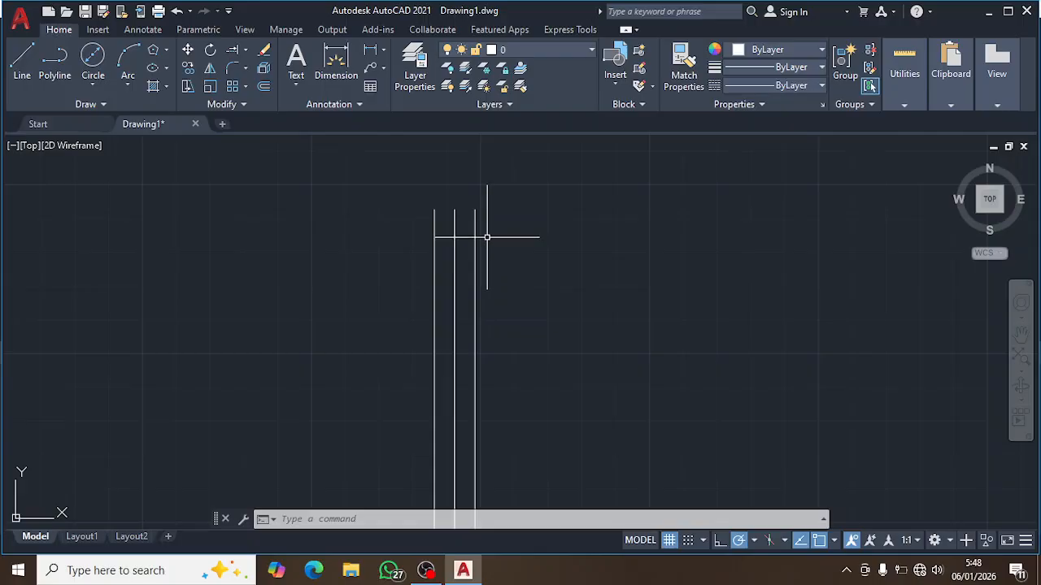
Draw a second multiline at scale 15 along the same vertical line, from its upper end to its lower end
key(Return)
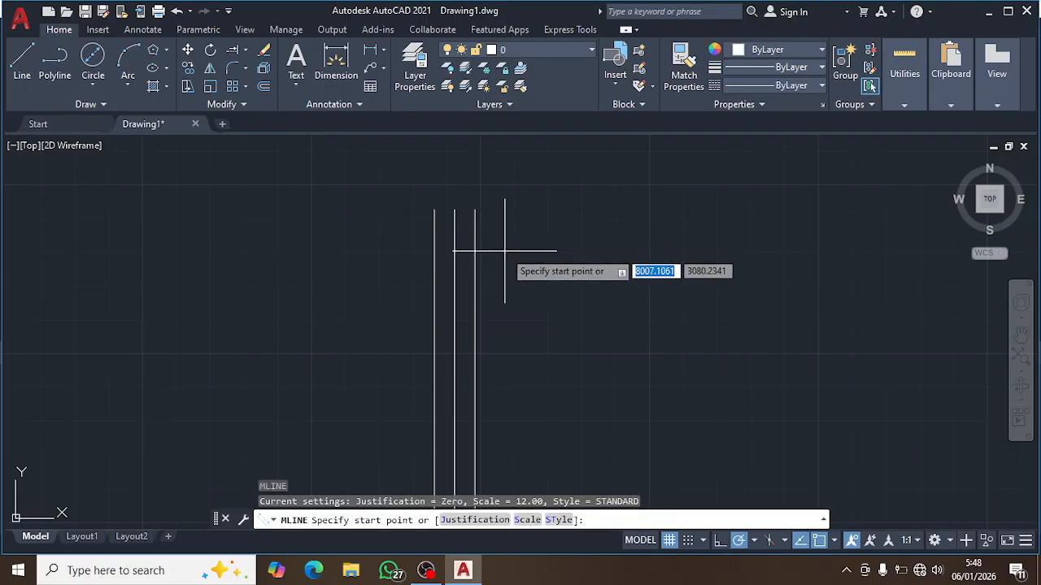
text(s)
key(Return)
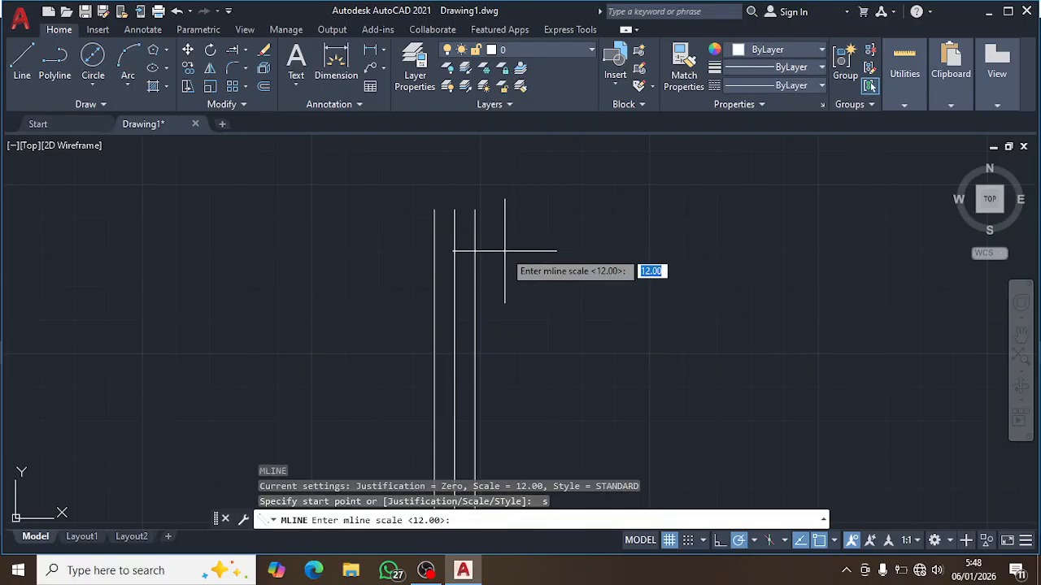
text(15)
key(Return)
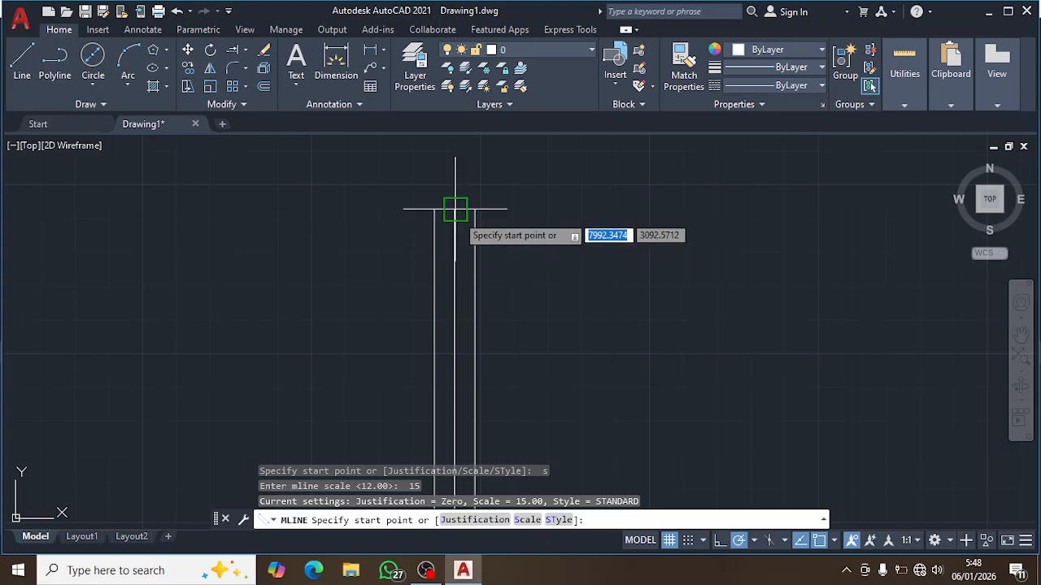
click(456, 210)
scroll(488, 279, down, 5)
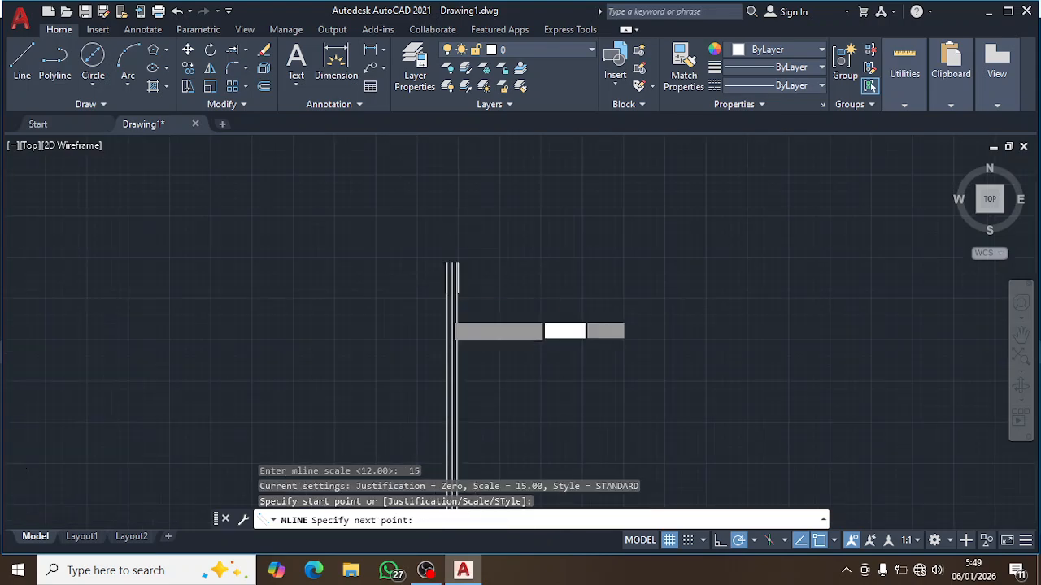
middle_drag(479, 479, 449, 146)
scroll(488, 399, down, 5)
middle_drag(488, 428, 480, 198)
scroll(466, 216, up, 3)
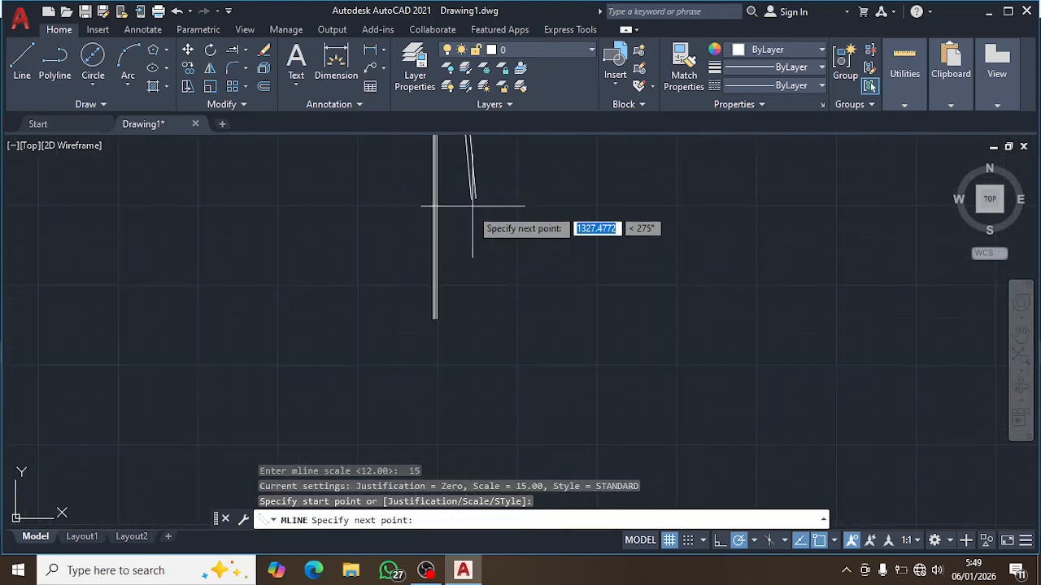
click(448, 283)
key(Return)
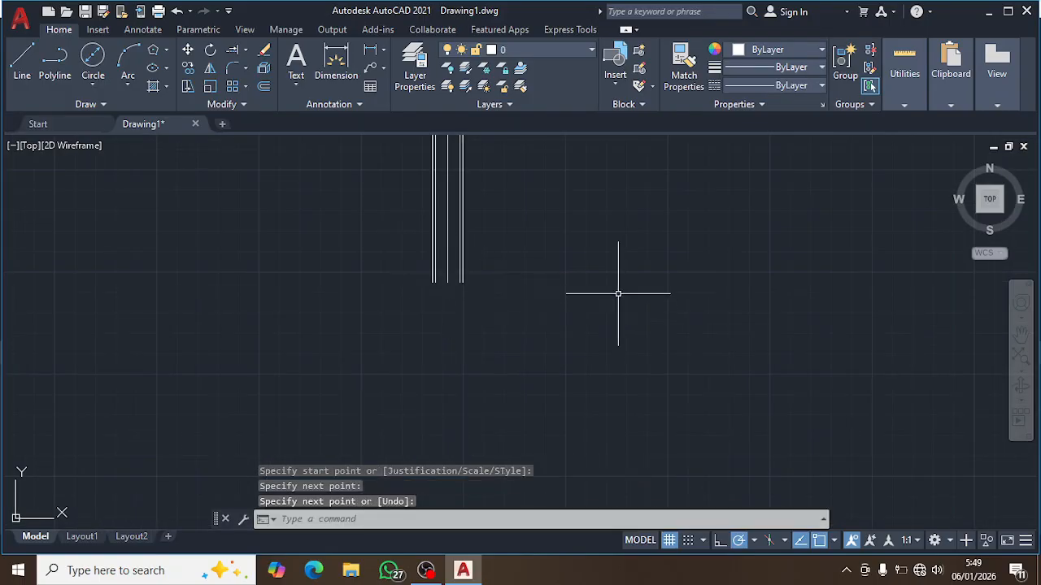
Compare the spacing of the two multilines around the long vertical line at its upper and lower ends
scroll(617, 294, down, 3)
middle_drag(604, 257, 604, 257)
scroll(542, 321, up, 3)
scroll(551, 190, down, 3)
scroll(488, 177, up, 4)
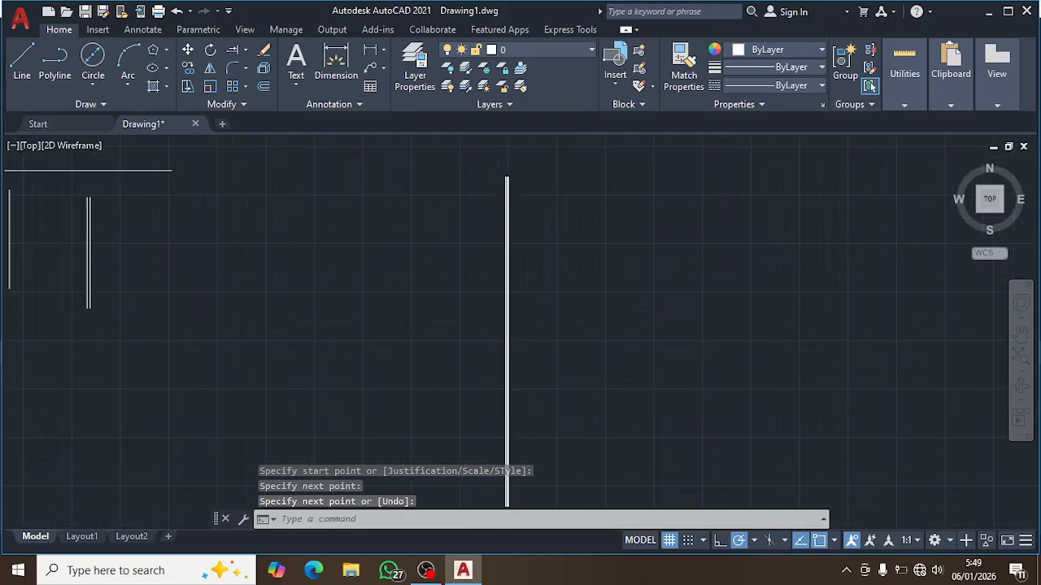
scroll(537, 172, up, 4)
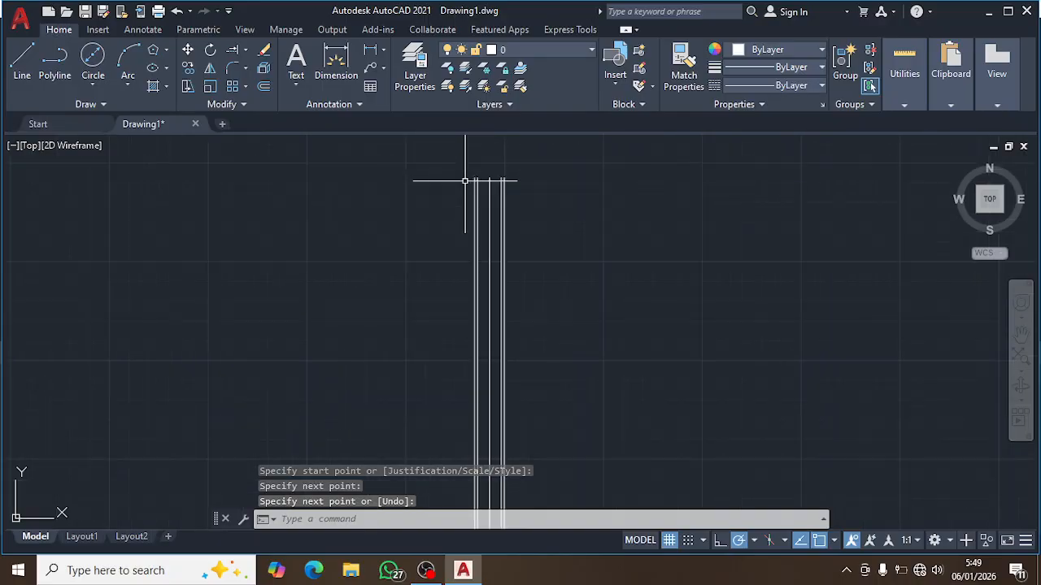
scroll(269, 154, down, 4)
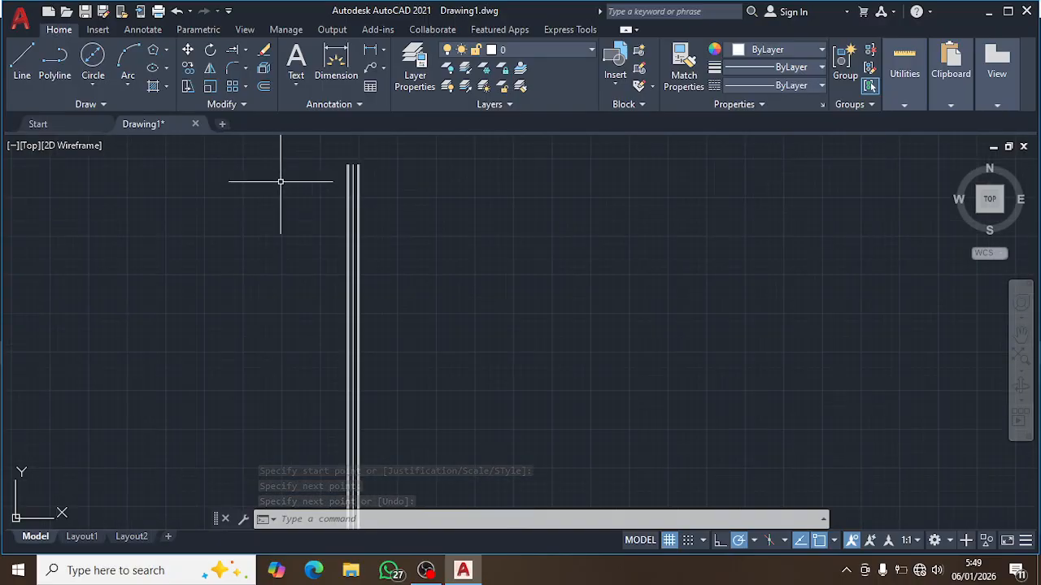
middle_drag(281, 181, 434, 220)
scroll(493, 203, up, 4)
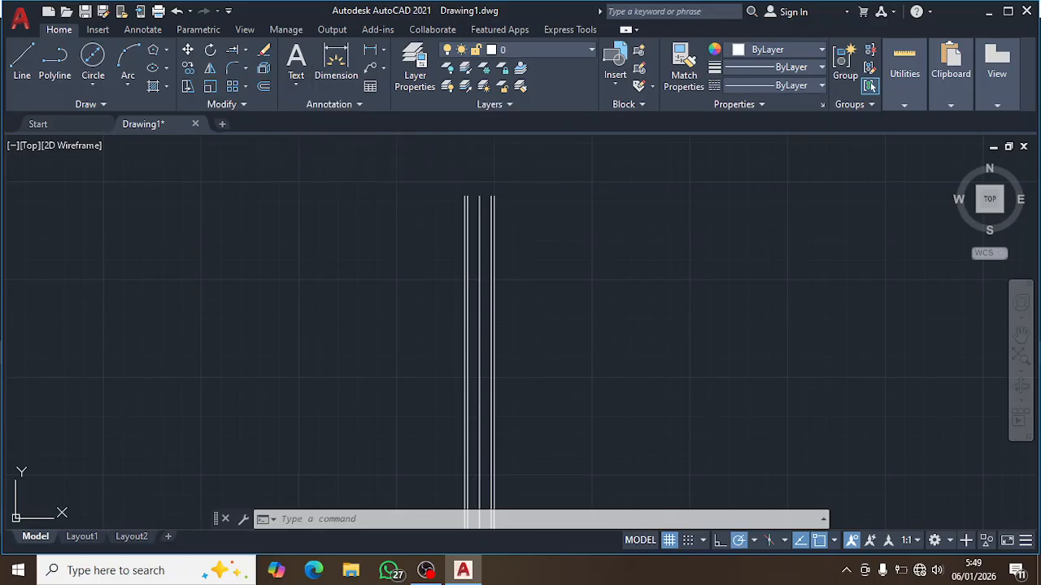
scroll(481, 201, up, 3)
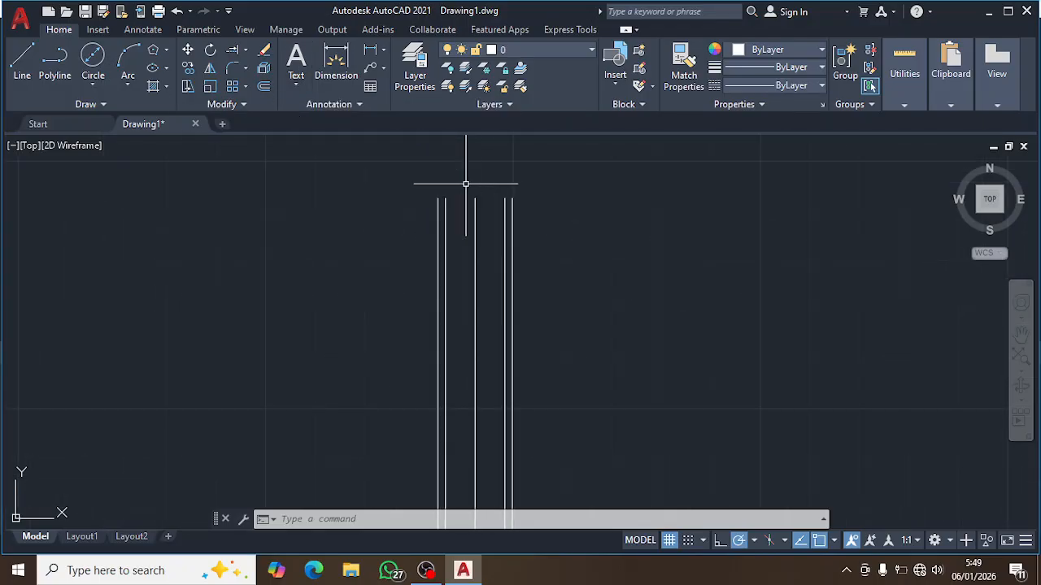
scroll(504, 192, down, 4)
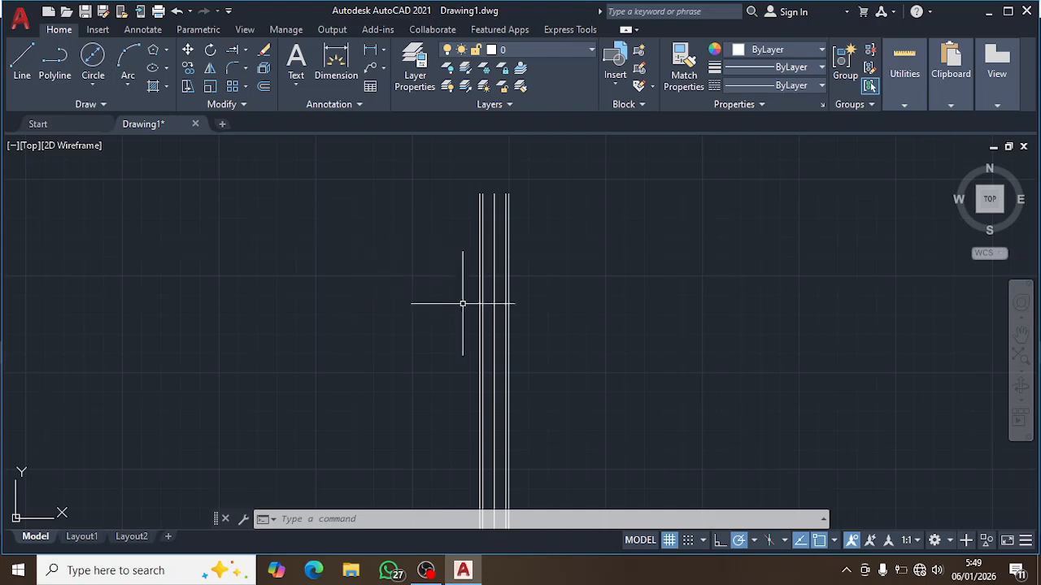
scroll(482, 320, down, 3)
scroll(483, 320, down, 5)
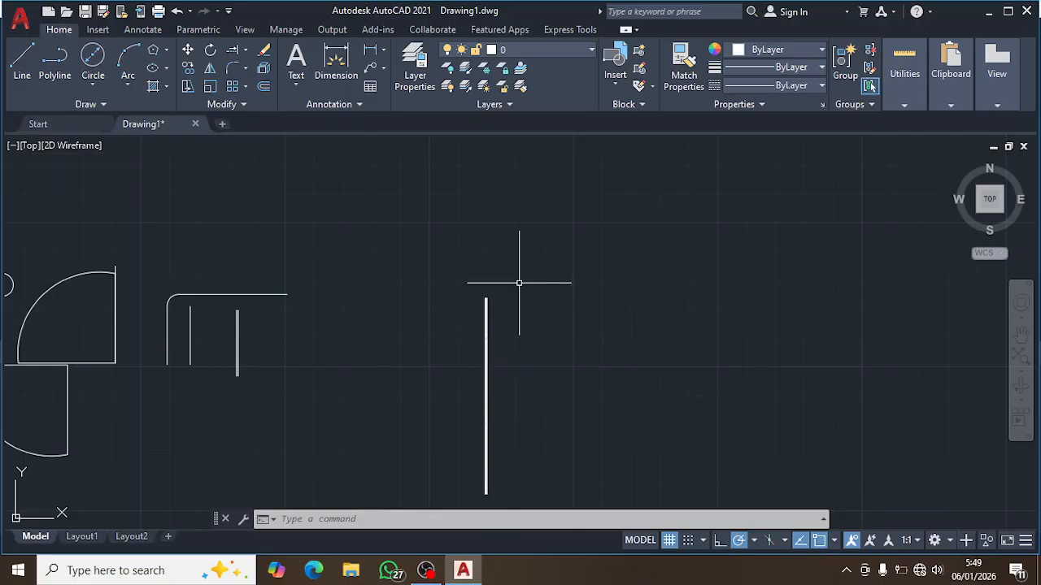
middle_drag(544, 460, 463, 331)
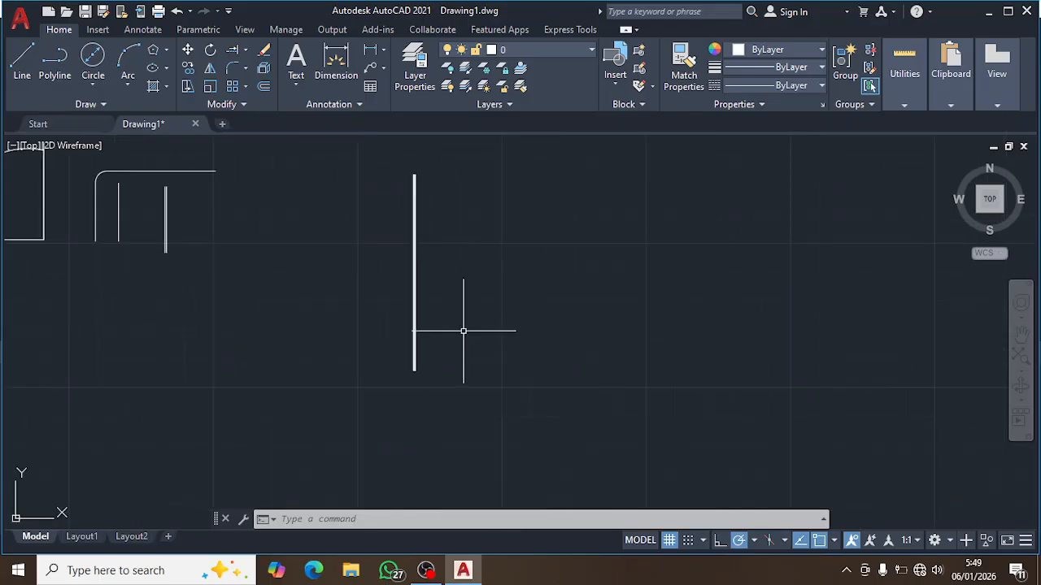
scroll(414, 366, up, 6)
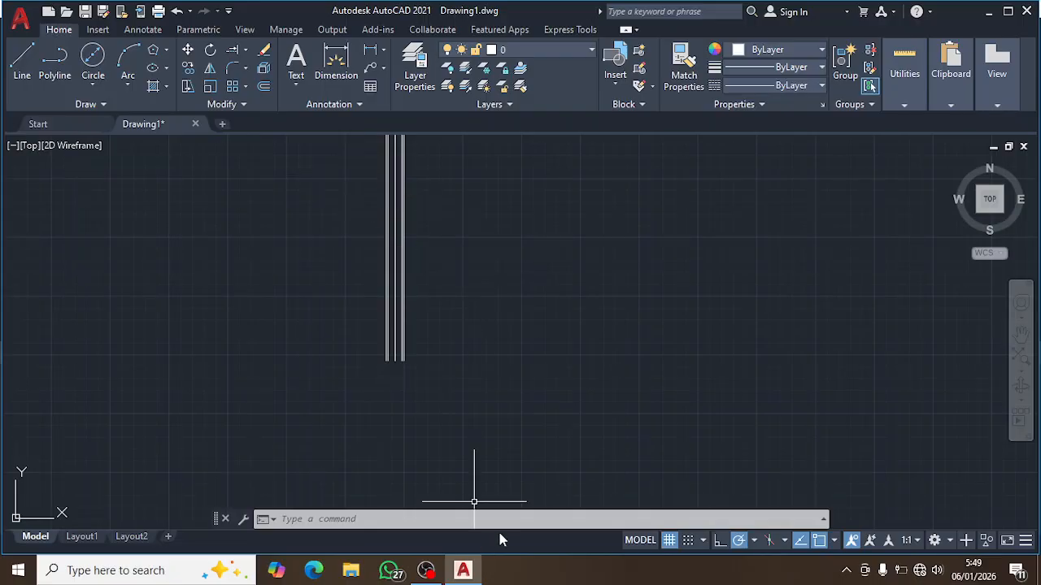
mouse_move(466, 571)
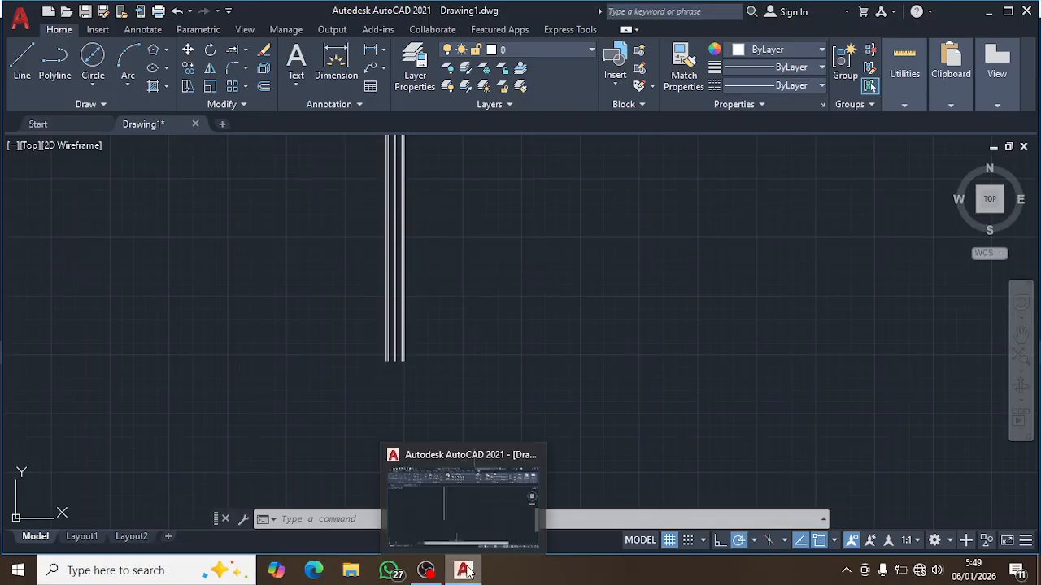
click(425, 570)
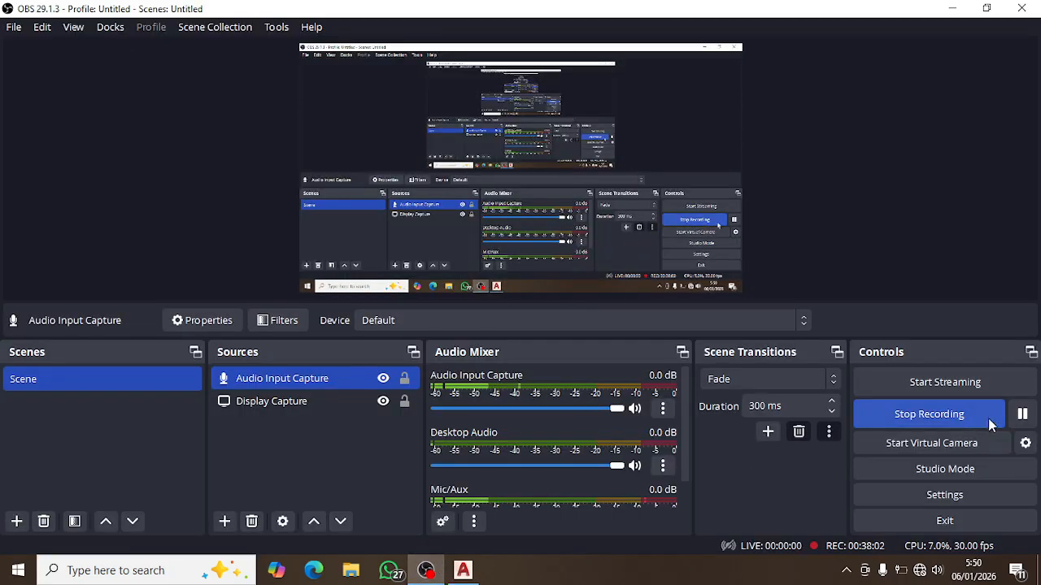